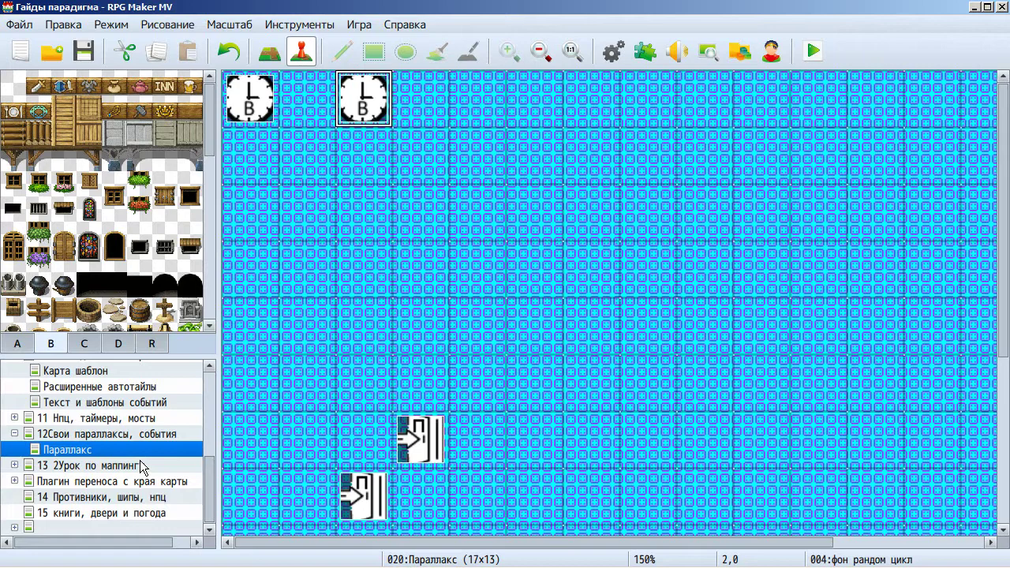
- Collapse the "12Свои параллаксы, события" map branch and open the map "15 книги, двери и погода" at its door area
left_click(32, 435)
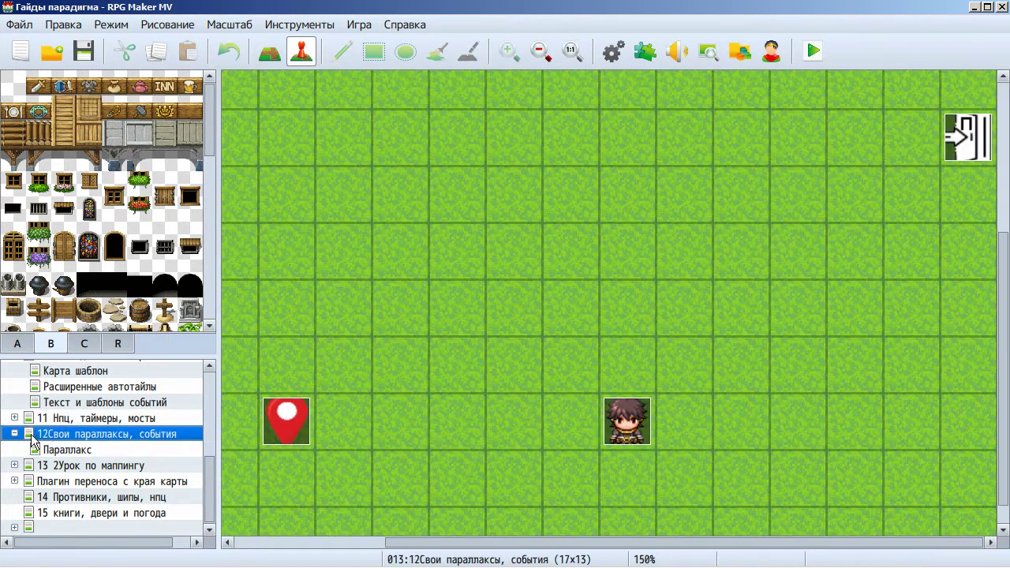
left_click(15, 435)
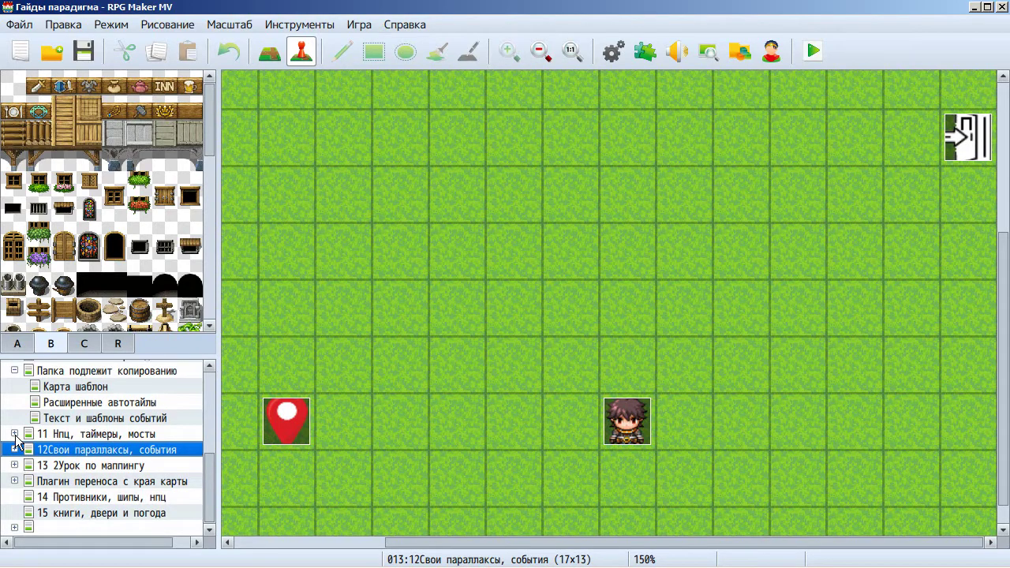
left_click(54, 514)
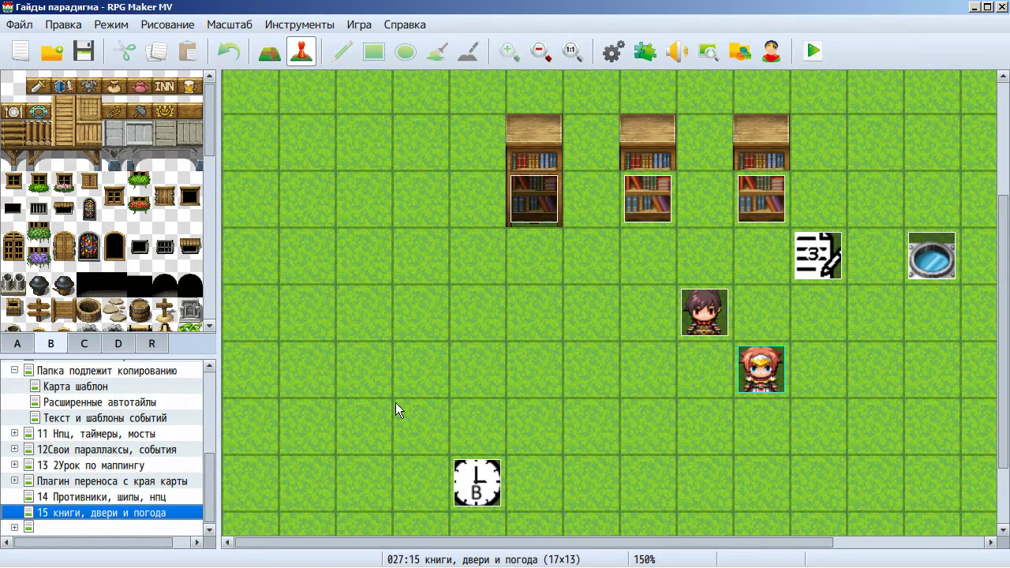
middle_click_drag(564, 389, 697, 265)
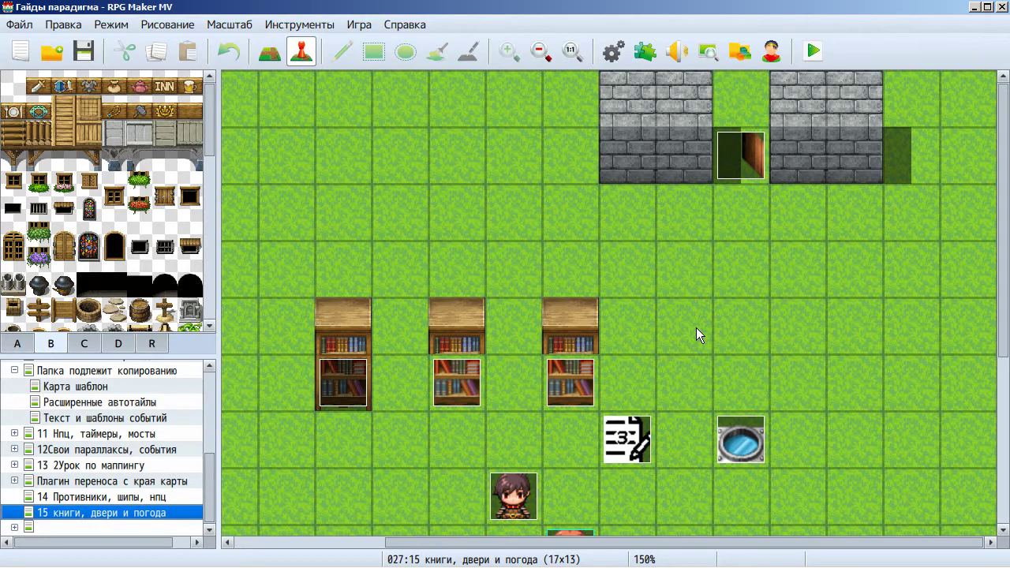
- Copy the door event between the stone walls and paste it onto the grass tile at 9,1
left_click(750, 157)
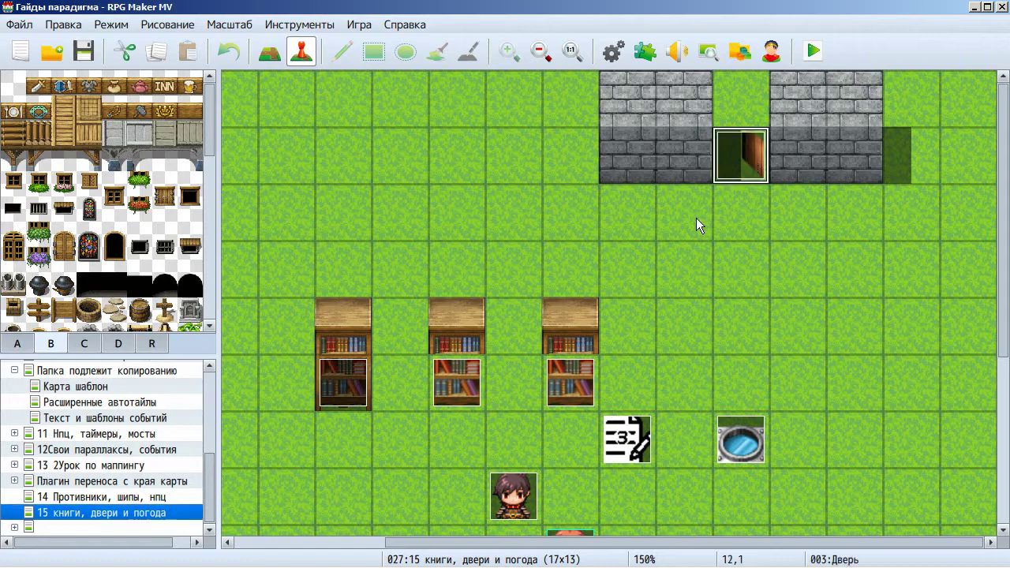
left_click(561, 162)
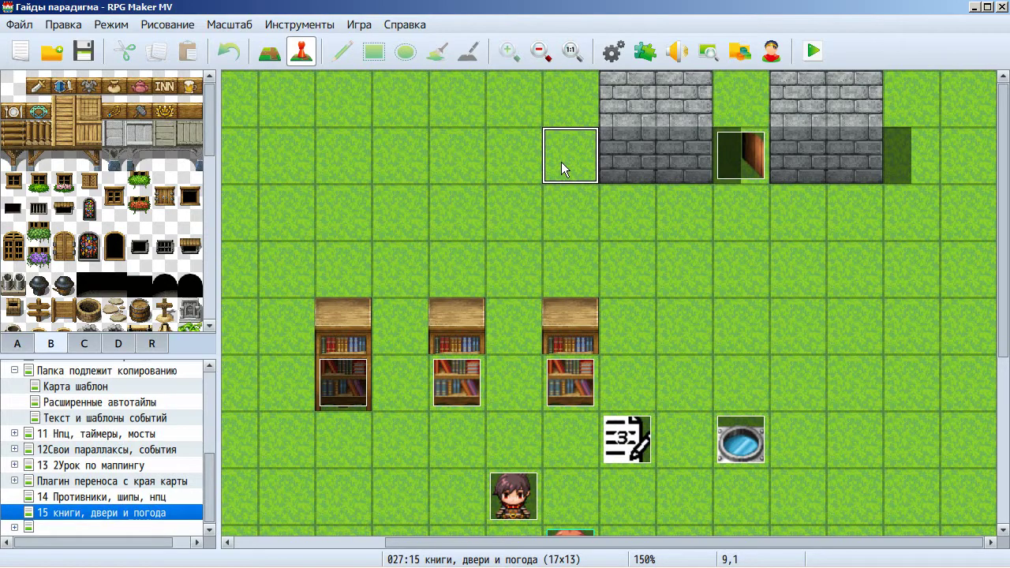
key("Right")
key("Right")
key("Right")
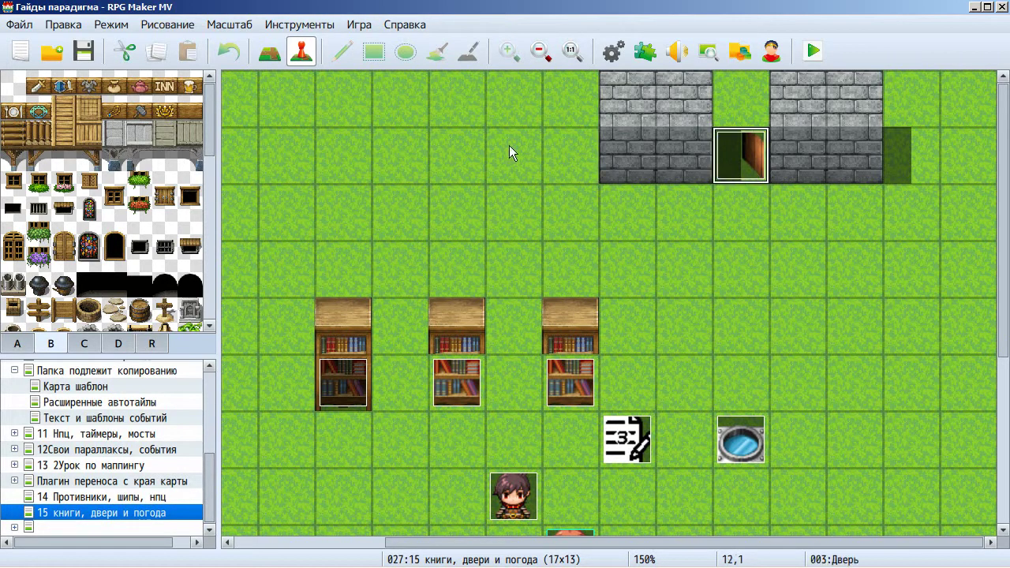
left_click(555, 156)
key("ctrl+v")
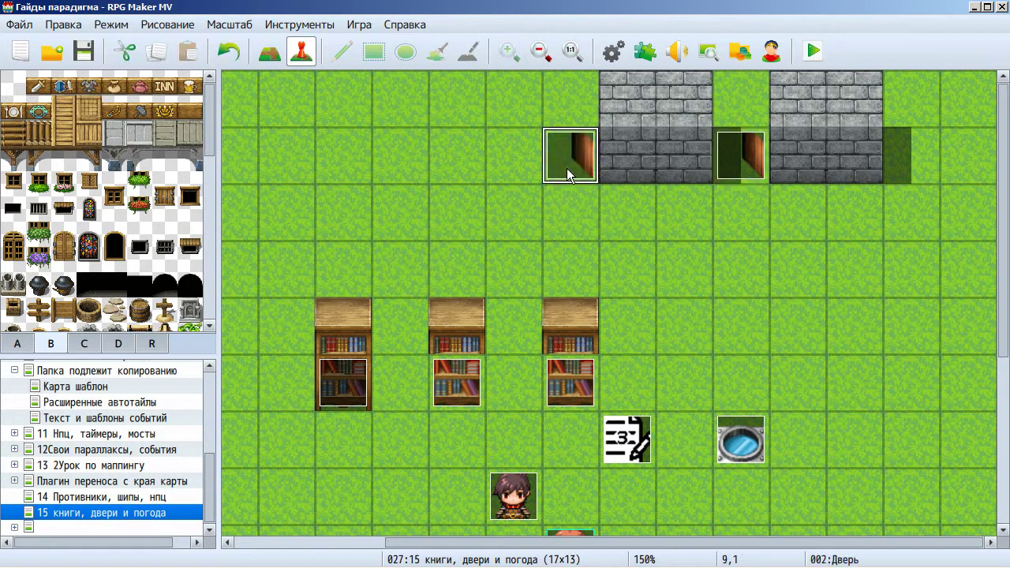
- Open the copied door event and examine the autonomous movement routes and passability option on its two pages
double_click(573, 157)
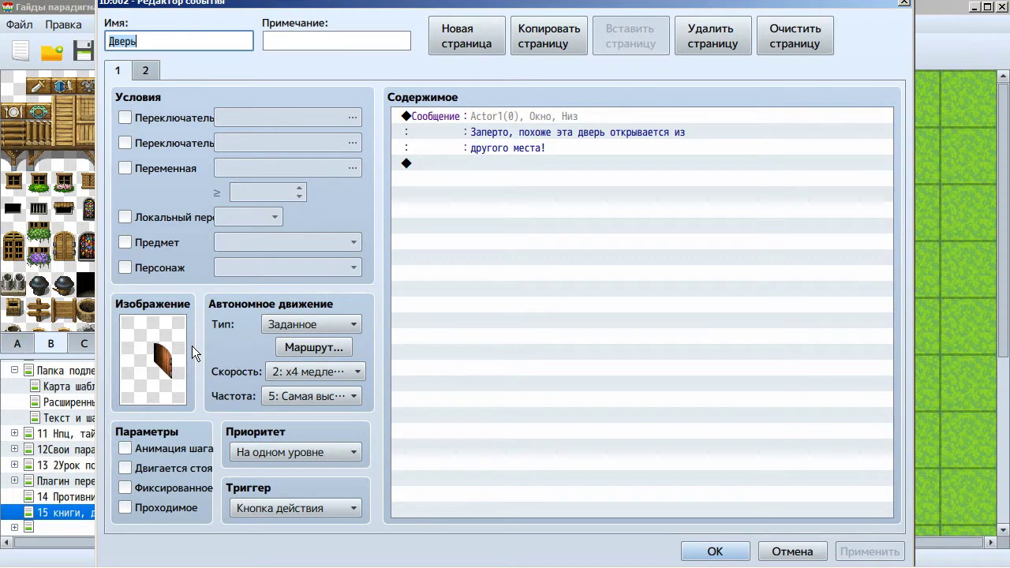
left_click(329, 350)
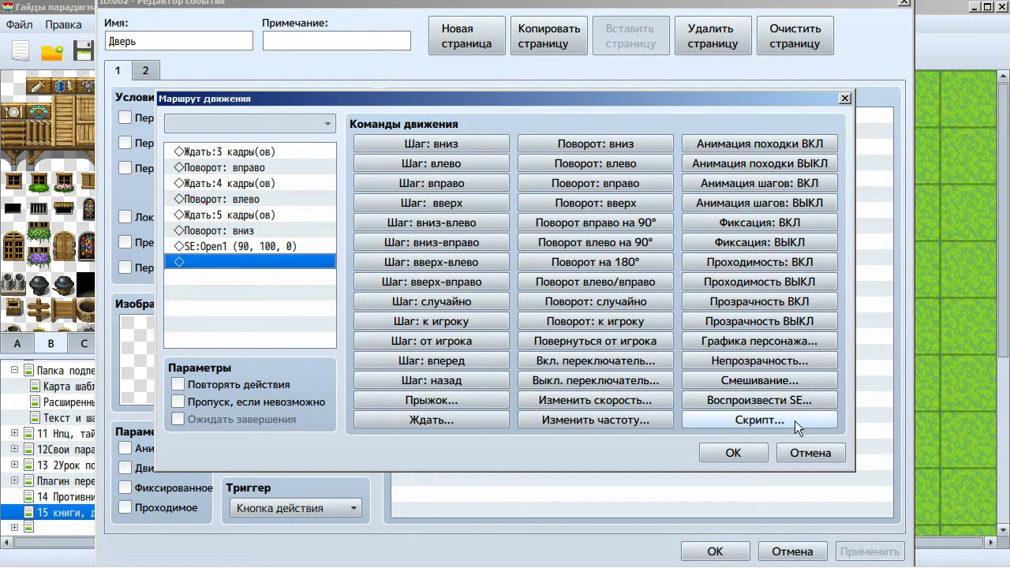
left_click(804, 448)
left_click(331, 345)
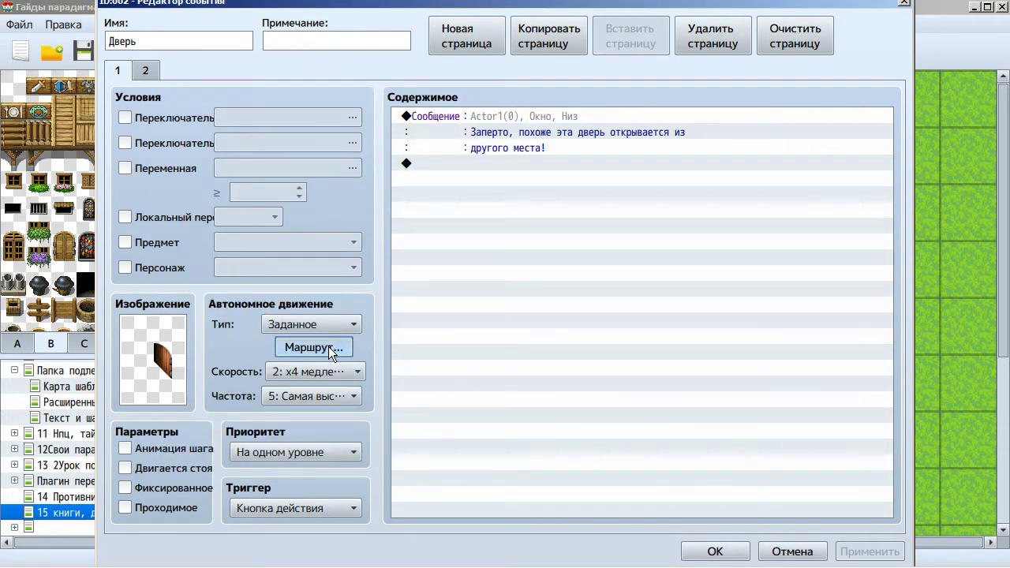
left_click(821, 458)
left_click(147, 71)
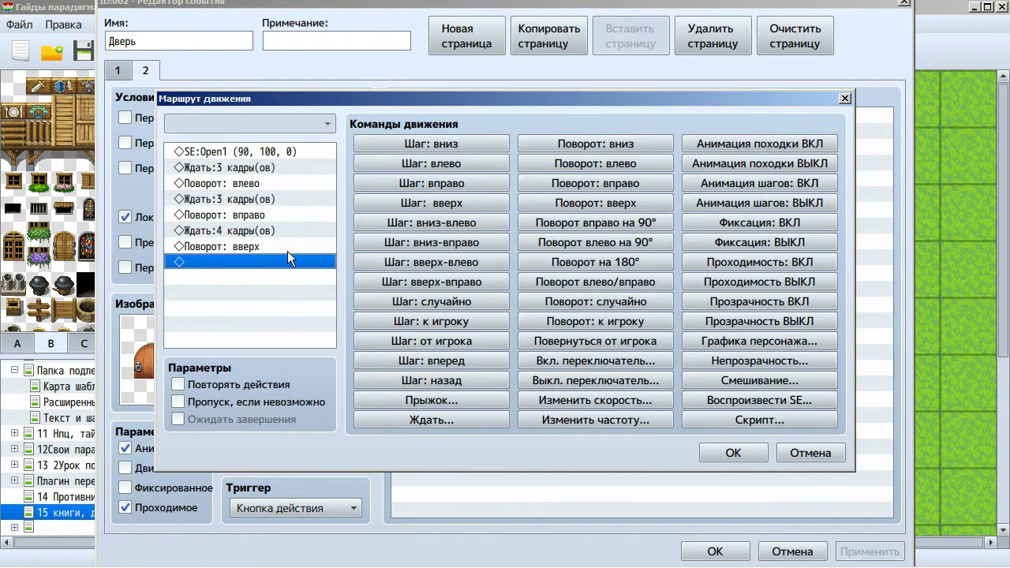
left_click(796, 452)
left_click(416, 117)
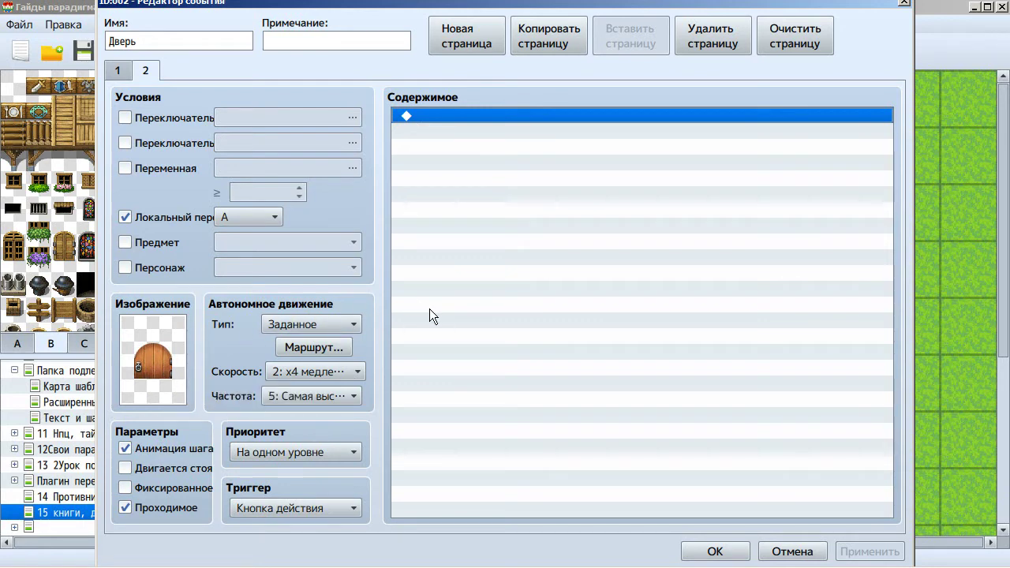
left_click(125, 508)
left_click(125, 508)
- Delete the locked-door message from the contents of the door event's page 1
left_click(117, 73)
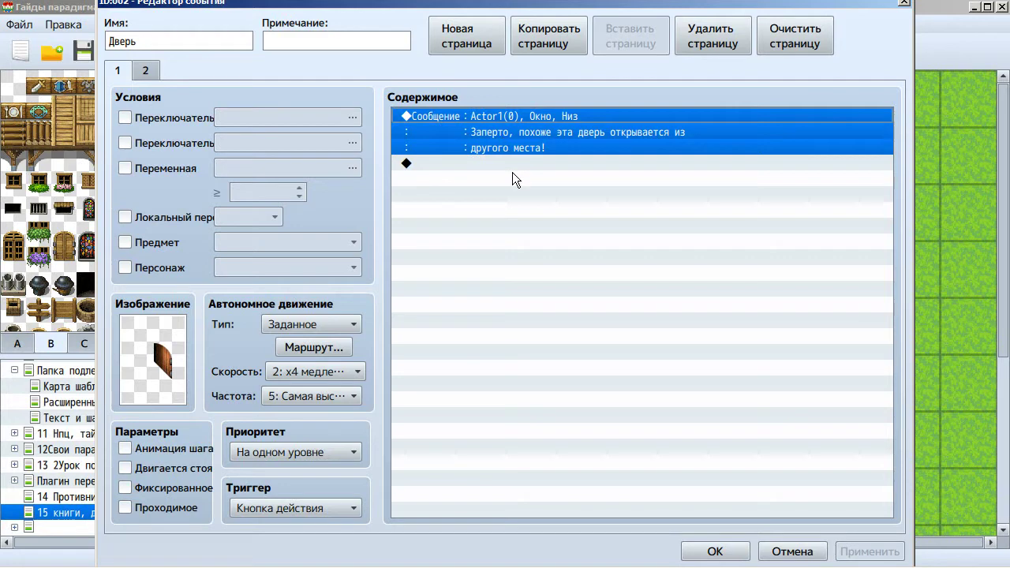
left_click(149, 73)
left_click(126, 72)
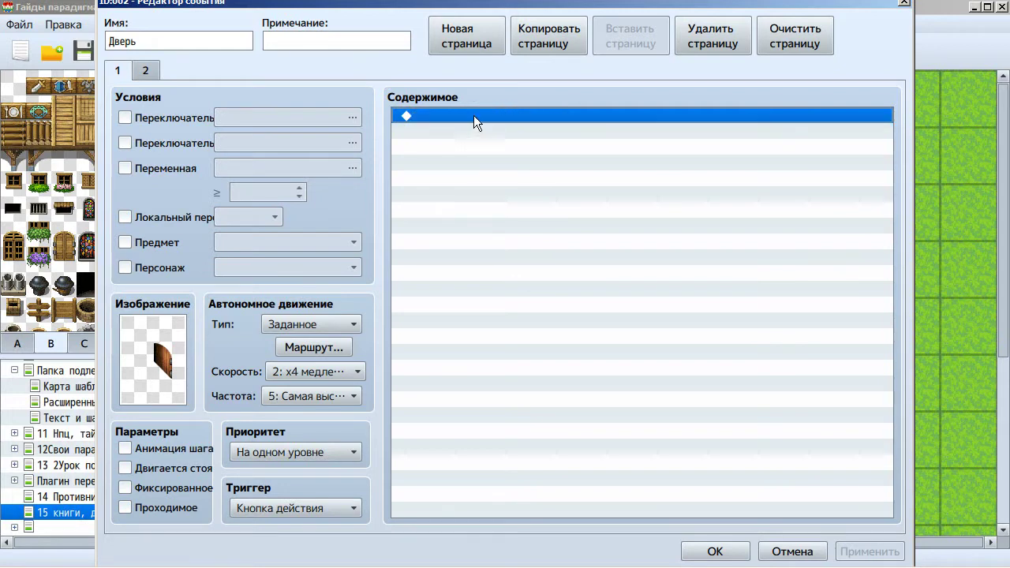
- Add a command to page 1 of the door event that turns self switch A on (ВКЛ)
left_click(147, 72)
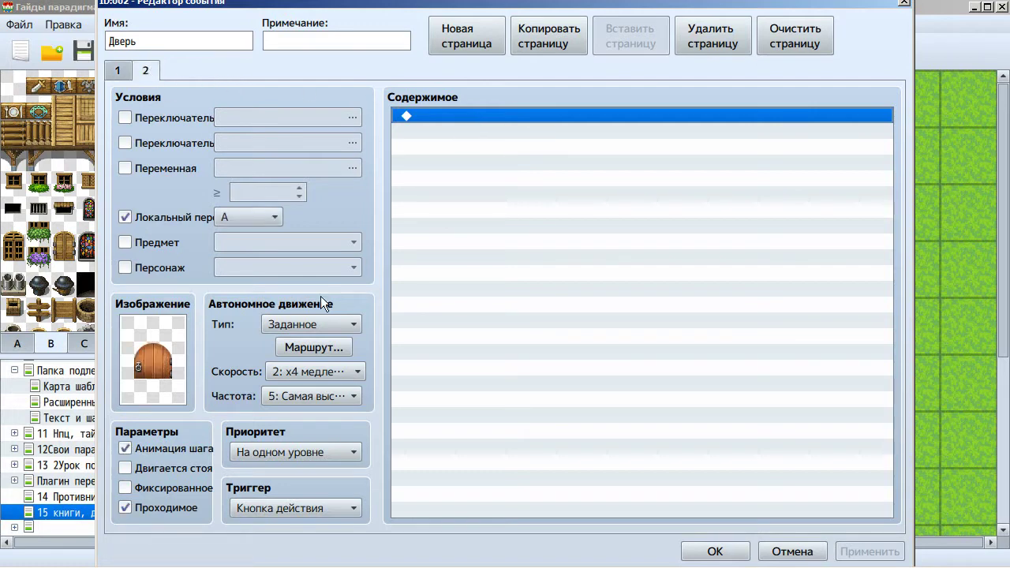
left_click(119, 71)
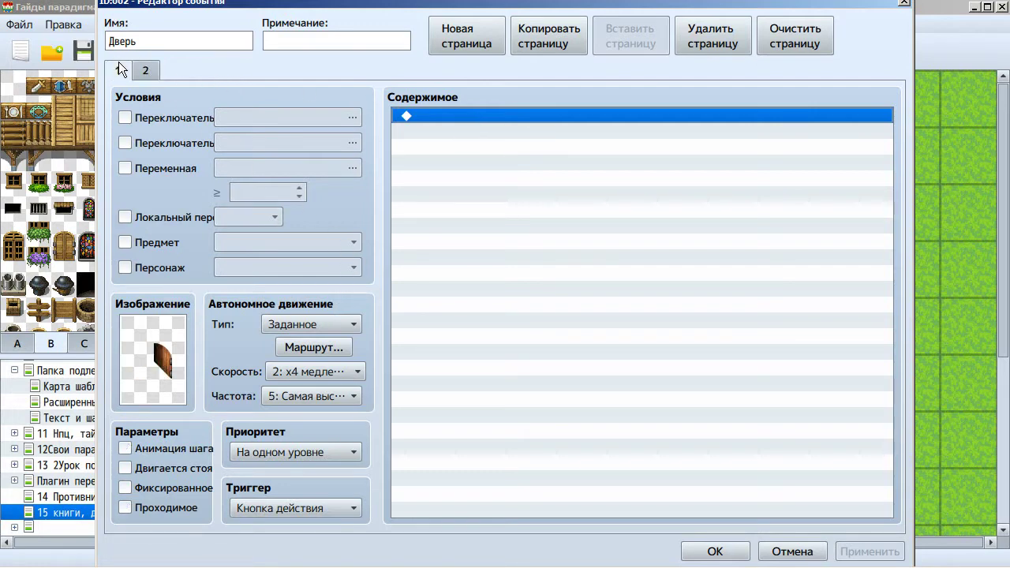
double_click(426, 115)
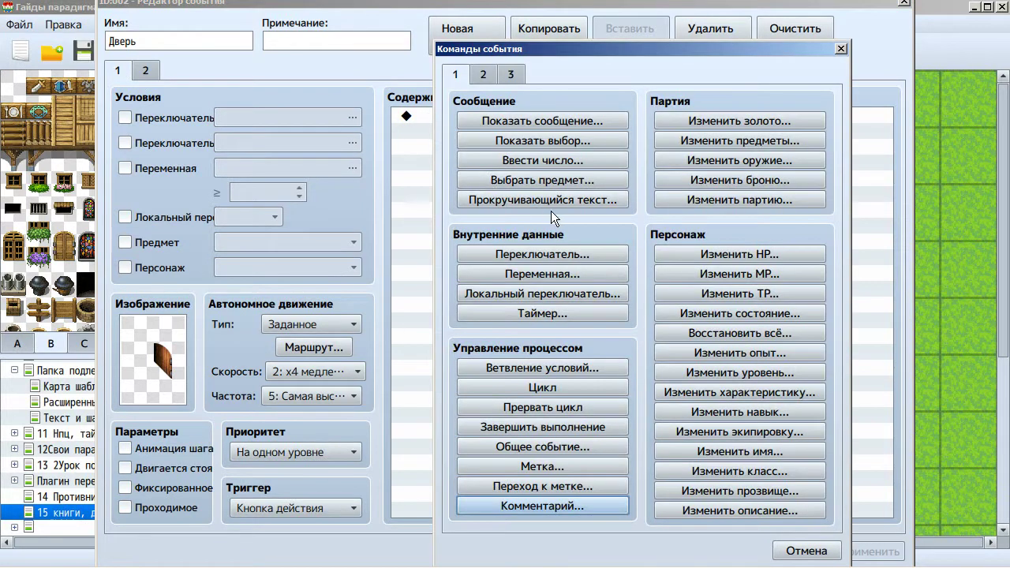
left_click(543, 293)
left_click(620, 363)
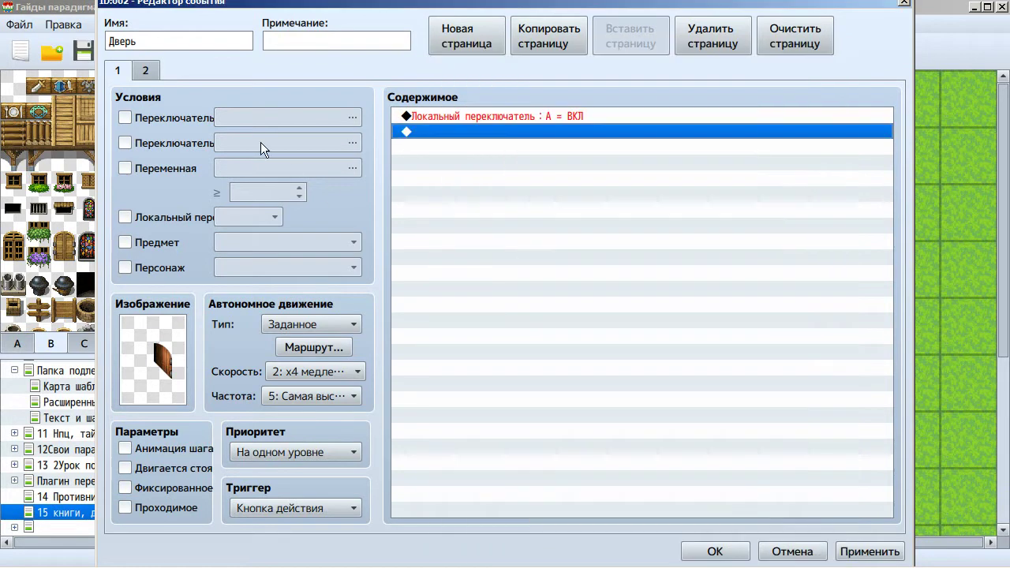
- Add a self switch command for A set to ВКЛ to the contents of page 2
left_click(147, 70)
double_click(416, 124)
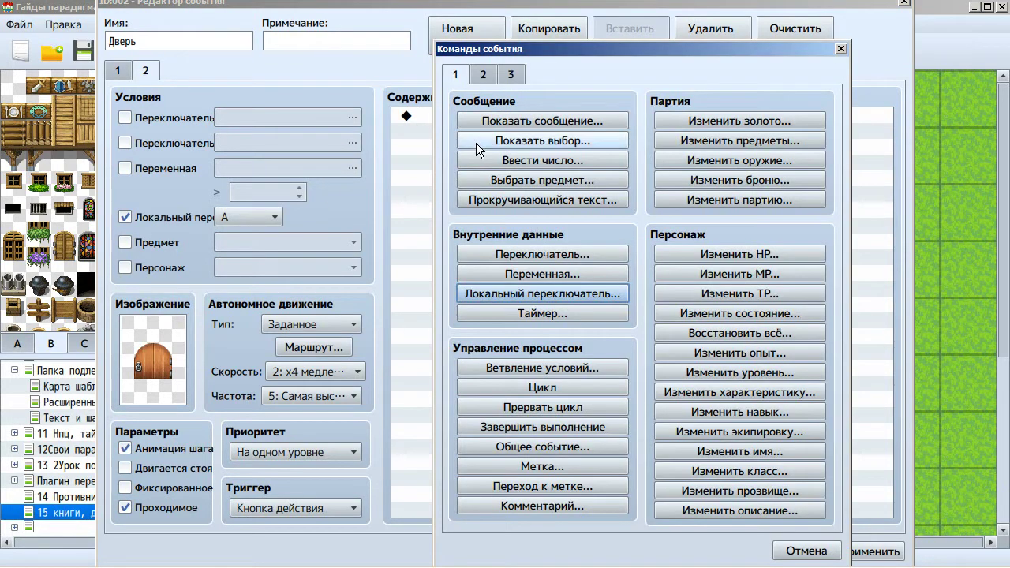
left_click(592, 290)
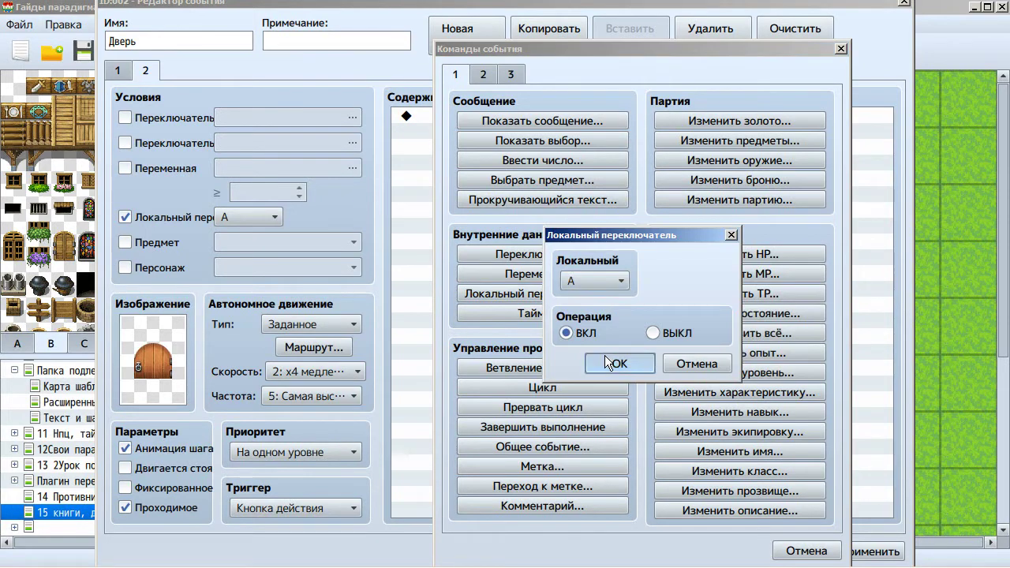
left_click(606, 358)
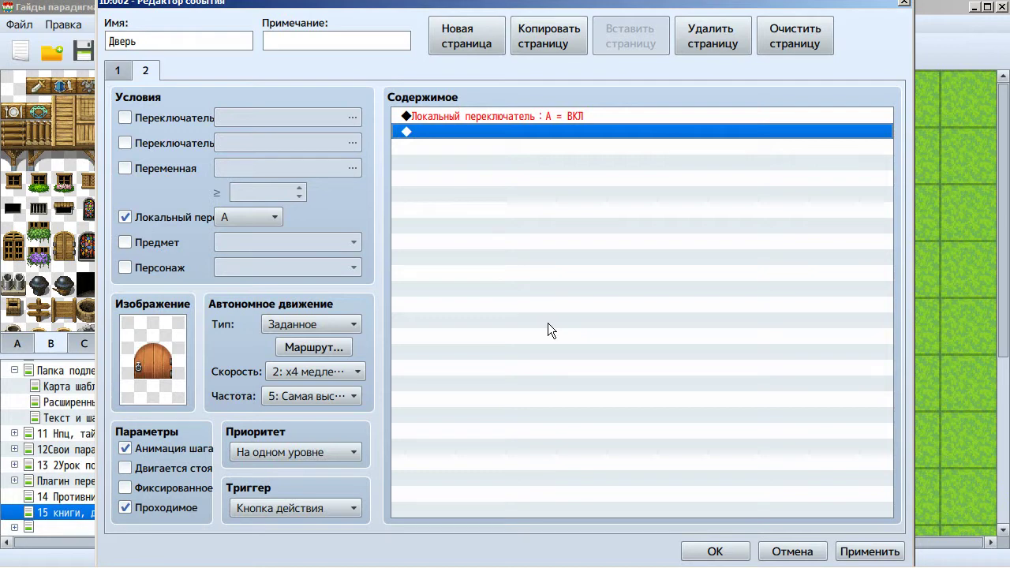
- Insert a player movement route with "Шаг: назад" above page 2's self switch command, without waiting for completion, and apply the changes
left_click(489, 118)
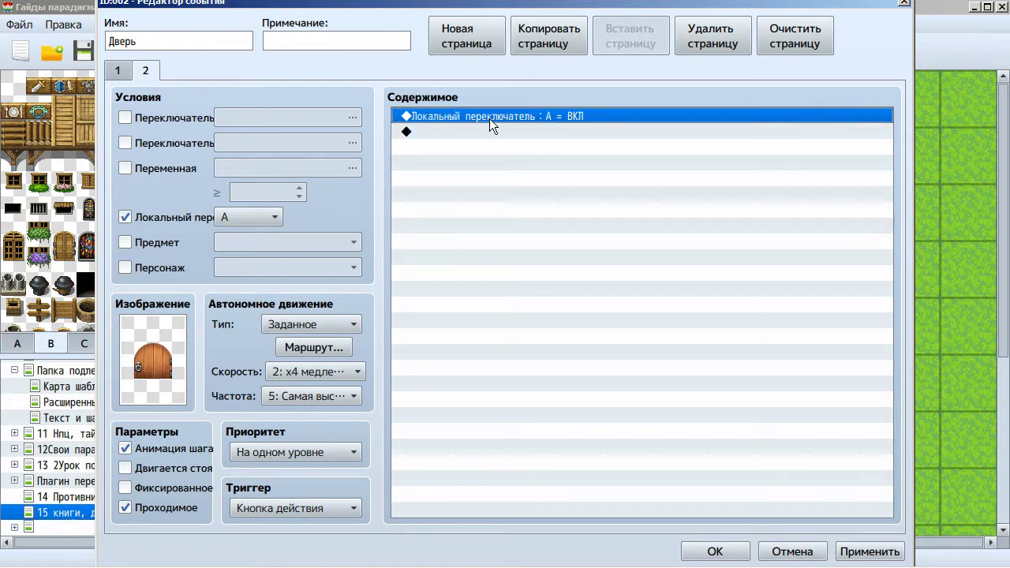
key("Insert")
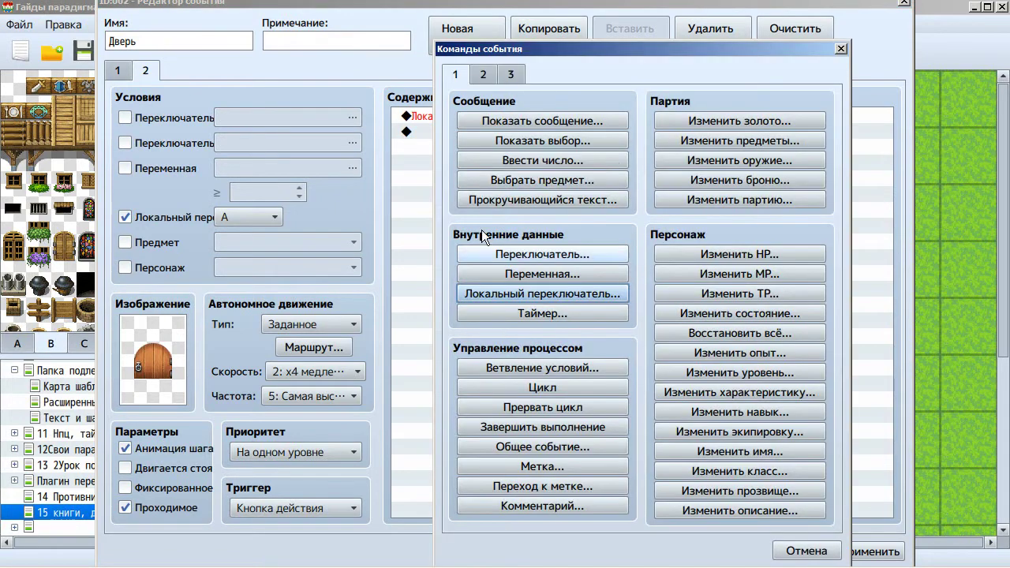
left_click(483, 75)
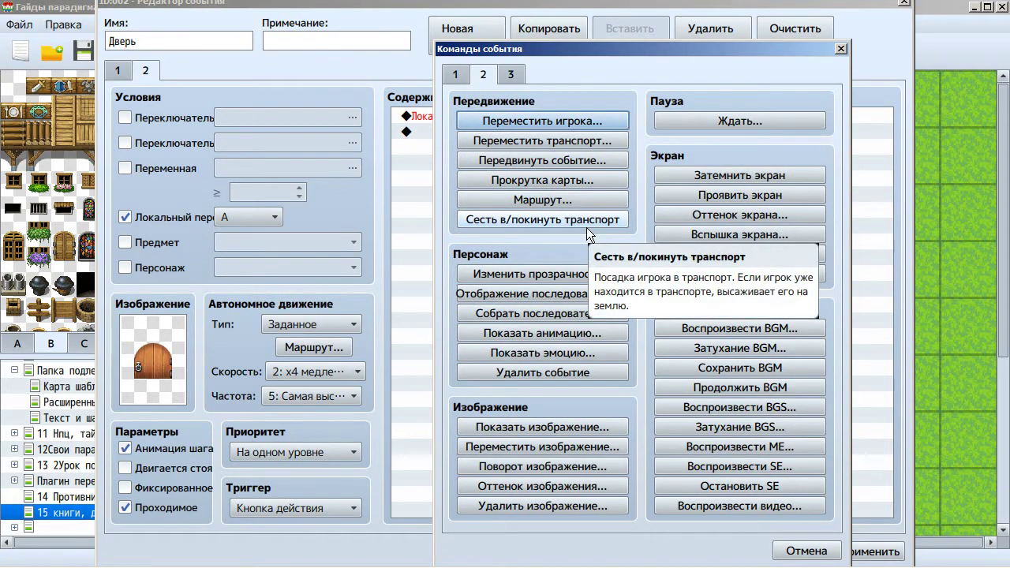
left_click(592, 200)
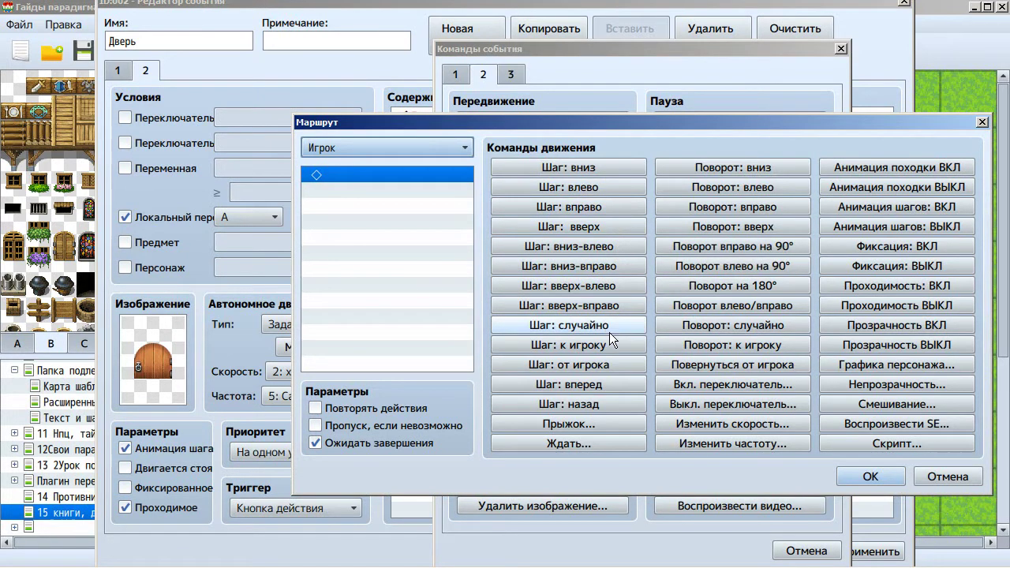
left_click(614, 403)
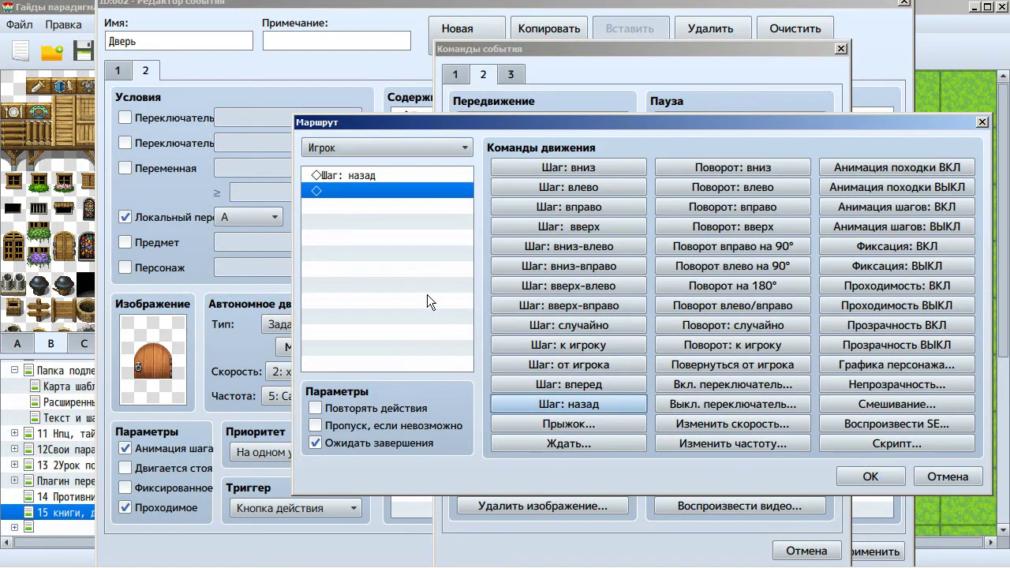
left_click(316, 443)
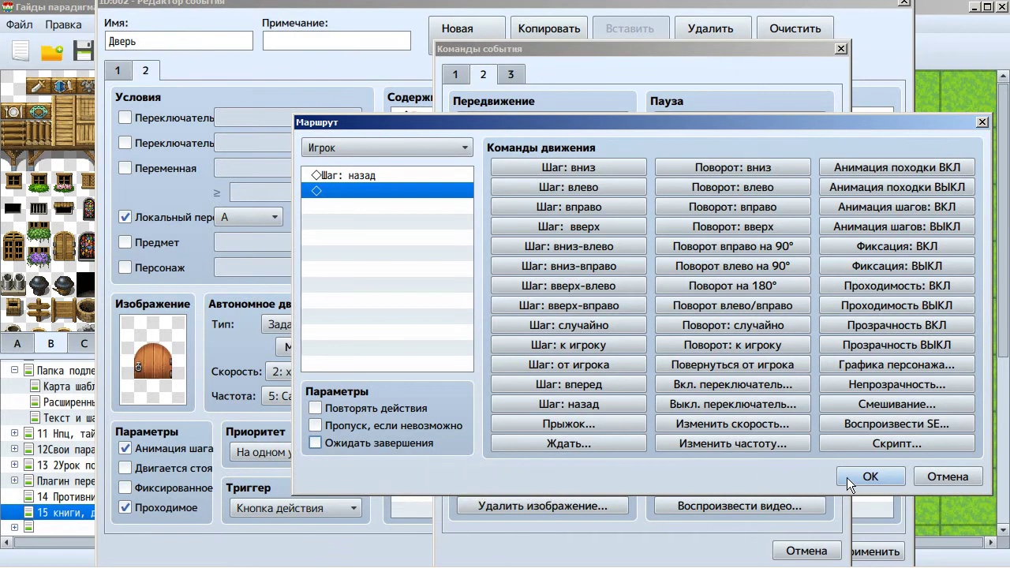
left_click(880, 477)
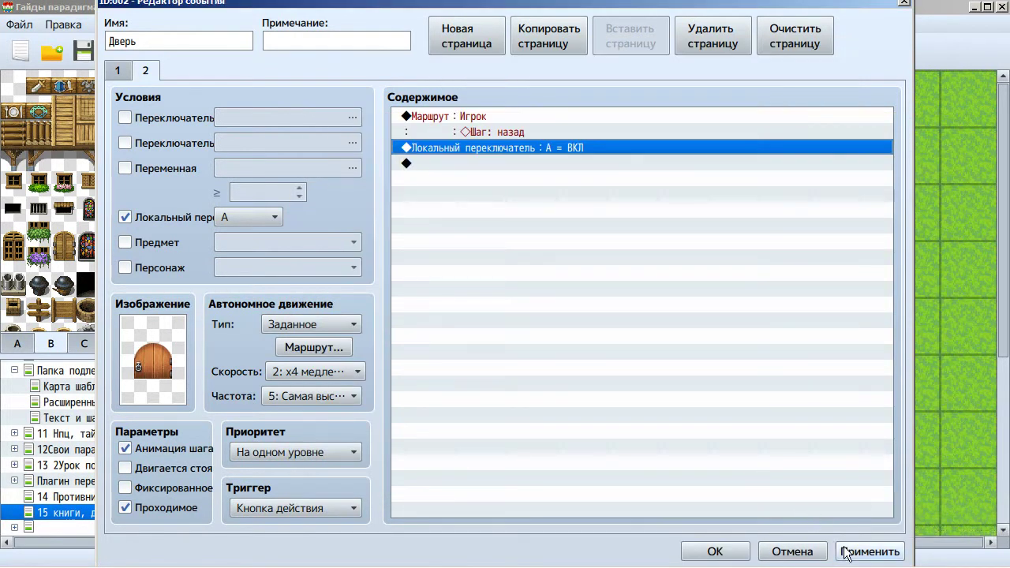
left_click(869, 551)
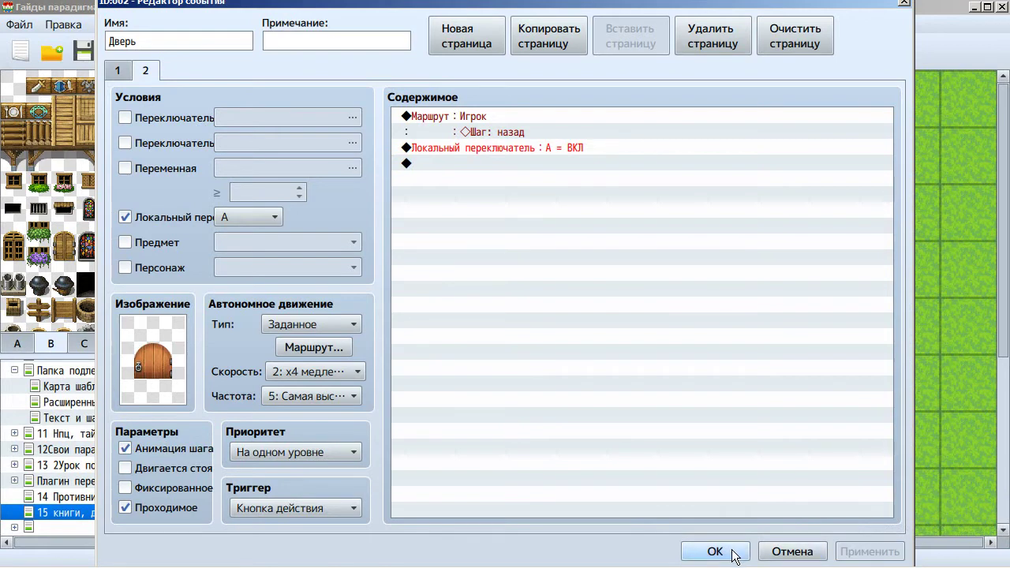
- Rename the door event to "Моя межкомнатная дверь" and save it
double_click(188, 46)
left_click(187, 44)
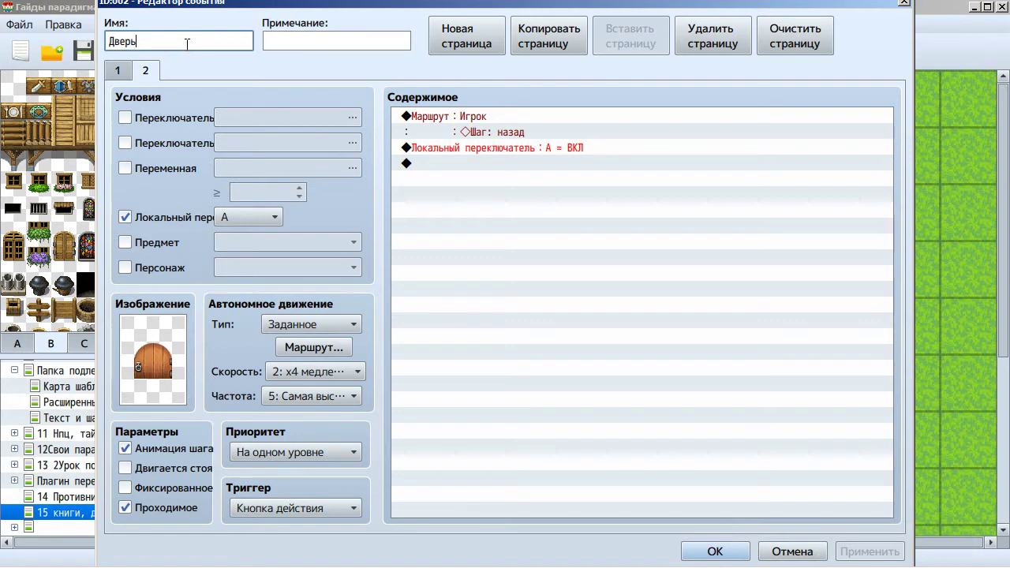
key("BackSpace")
key("BackSpace")
key("BackSpace")
key("BackSpace")
key("BackSpace")
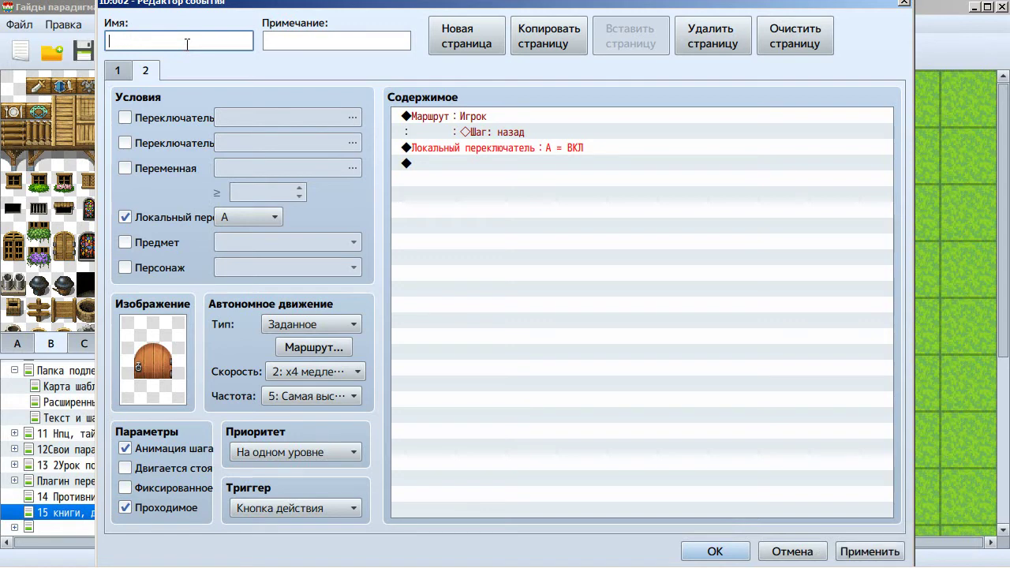
type("Моя межкомнатна")
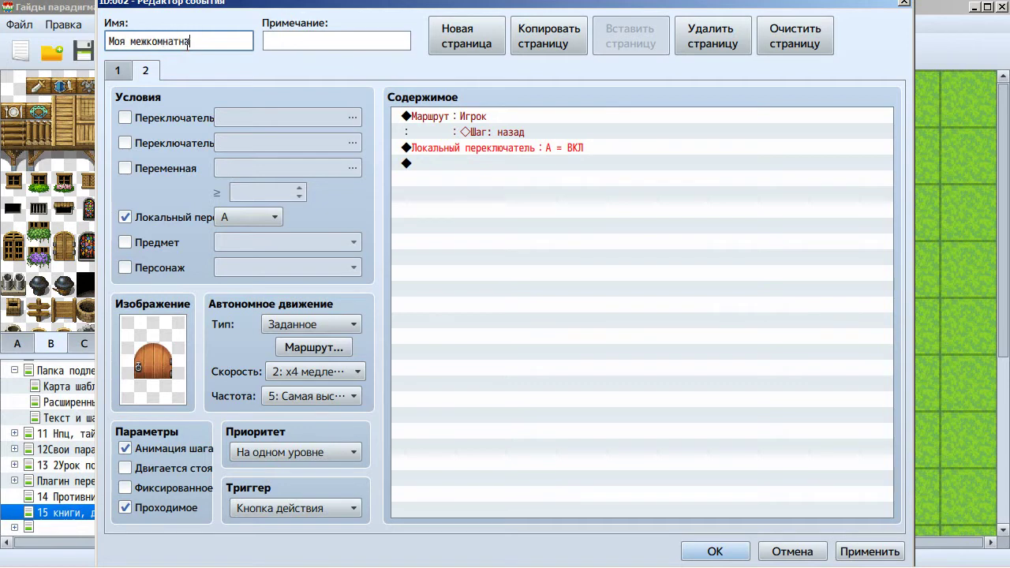
type("я дверь")
left_click(865, 552)
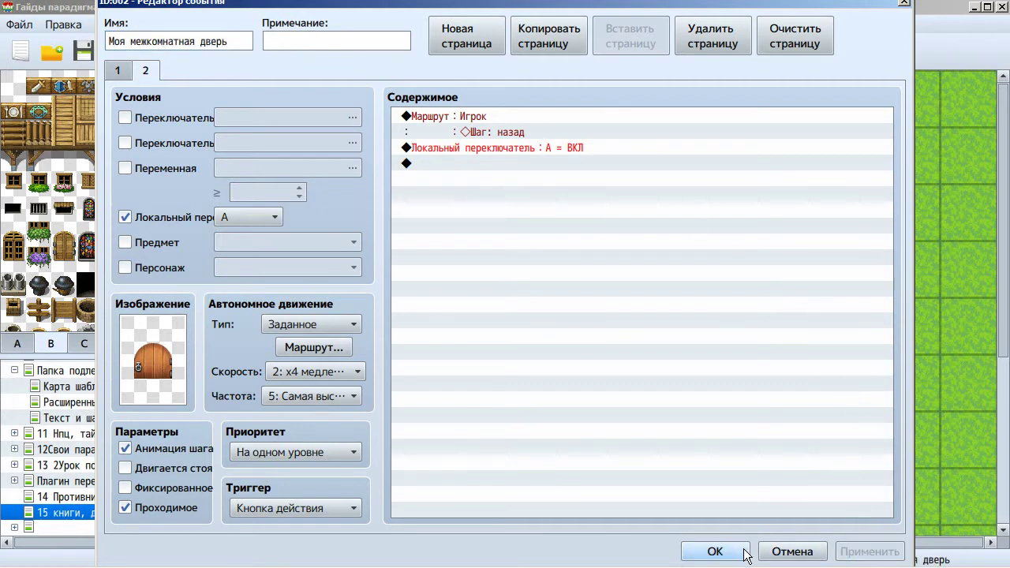
left_click(723, 551)
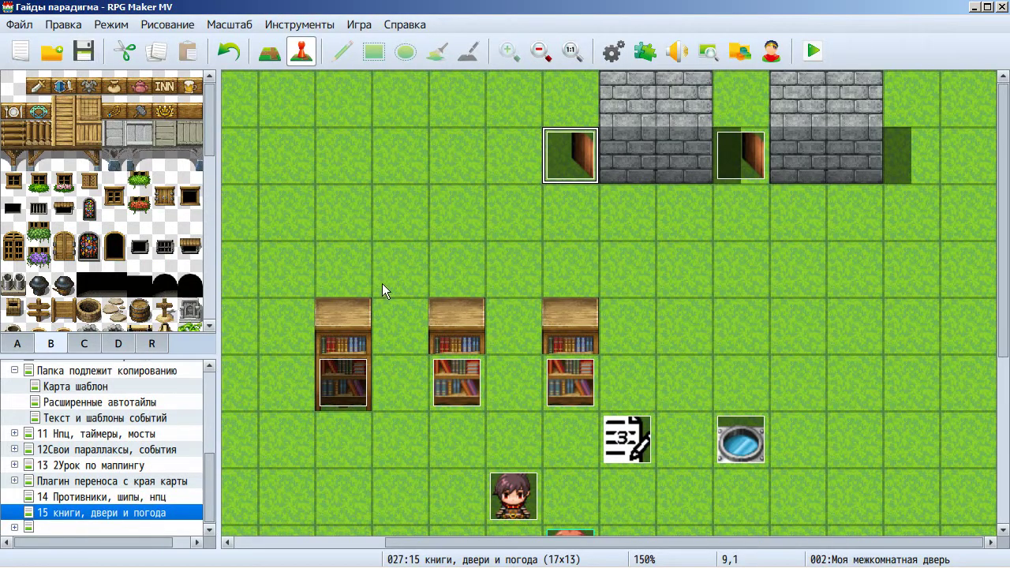
- Copy a two-tile-high column of the stone wall and place it on the map directly left of the "Моя межкомнатная дверь" event
key("F5")
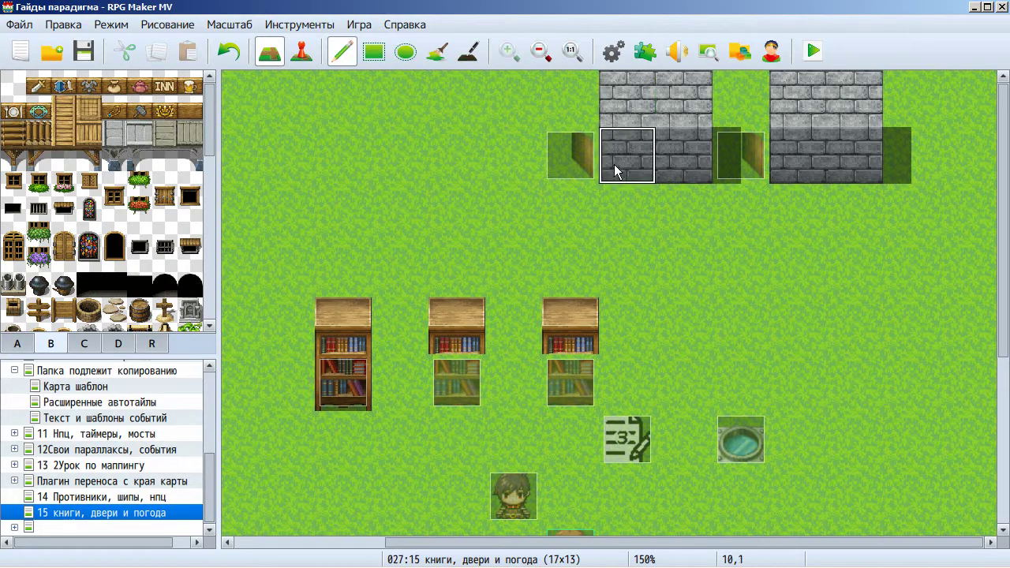
right_click_drag(636, 121, 633, 158)
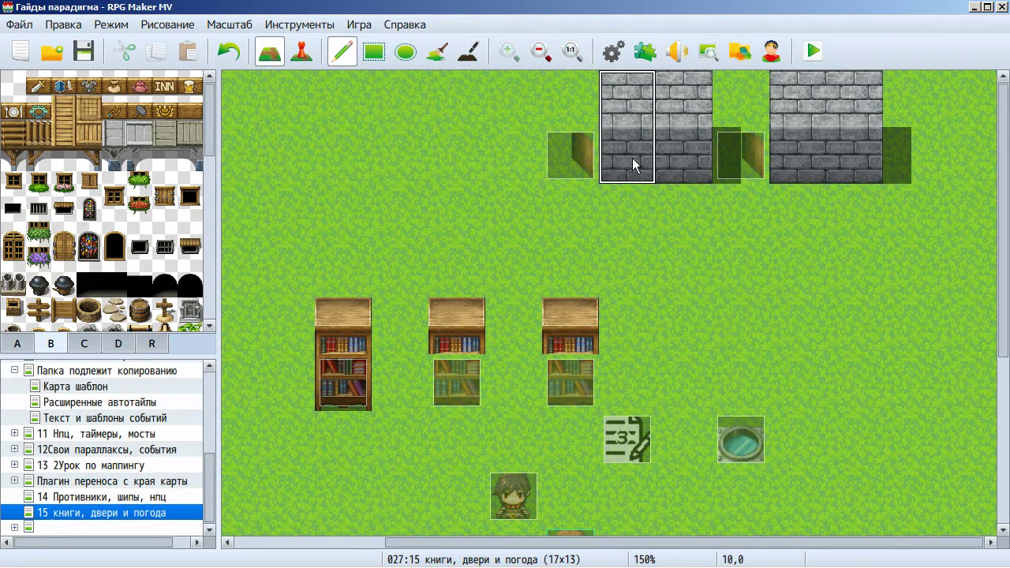
left_click(506, 154)
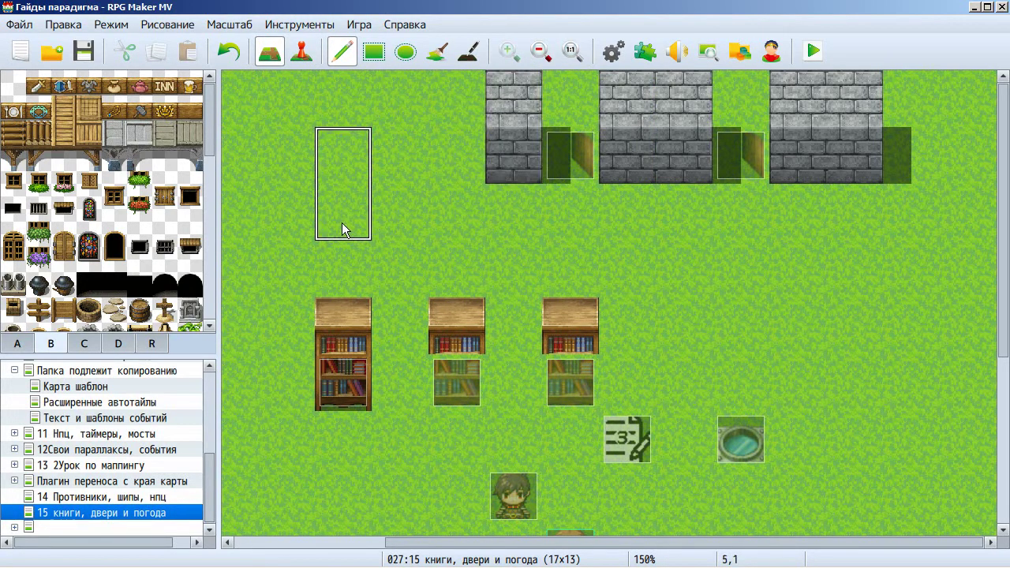
right_click(416, 183)
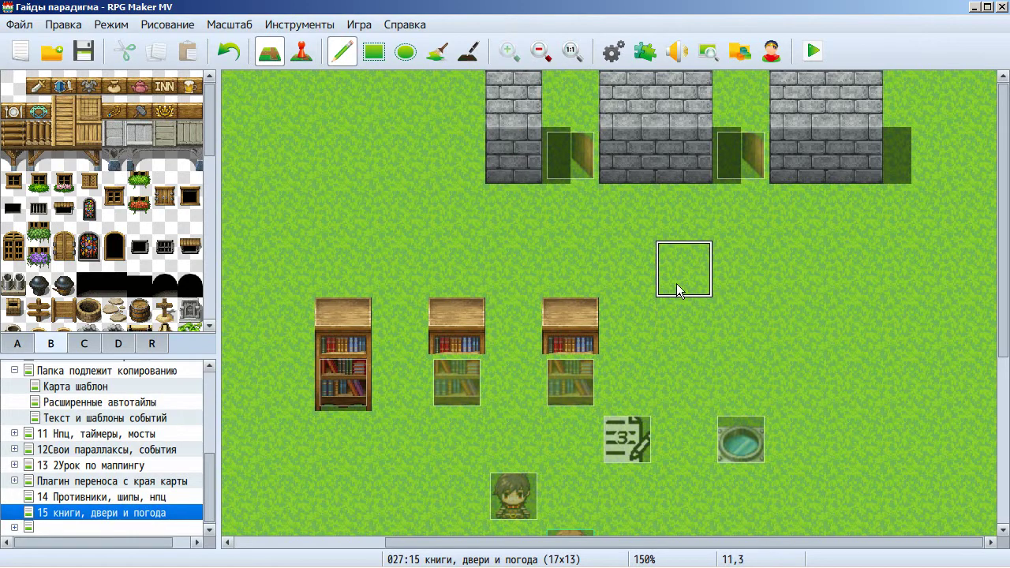
- Open the "Кнопка" event and examine page 1's script command and its autonomous movement route
scroll(679, 284, "down", 2)
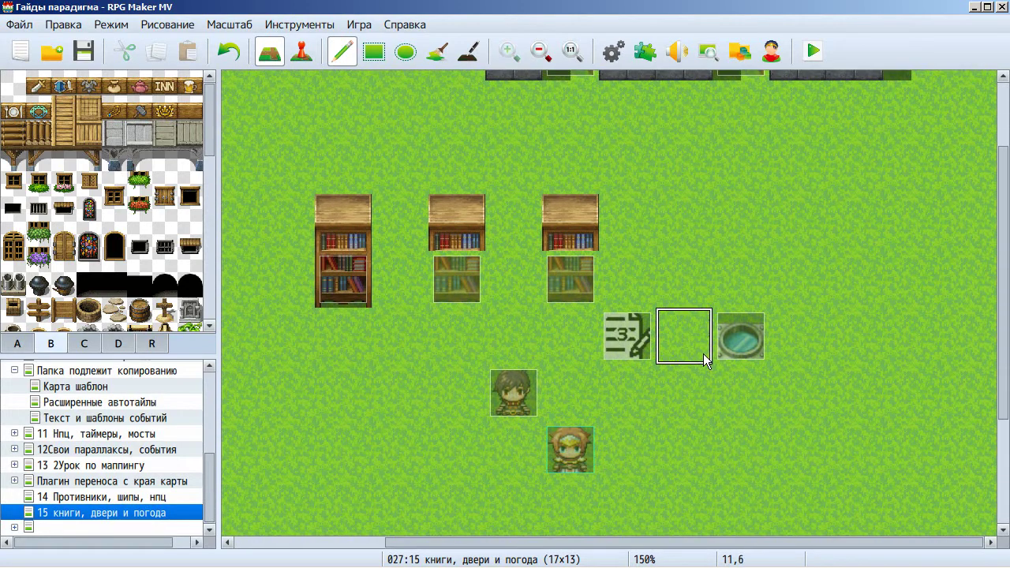
left_click(300, 53)
double_click(741, 347)
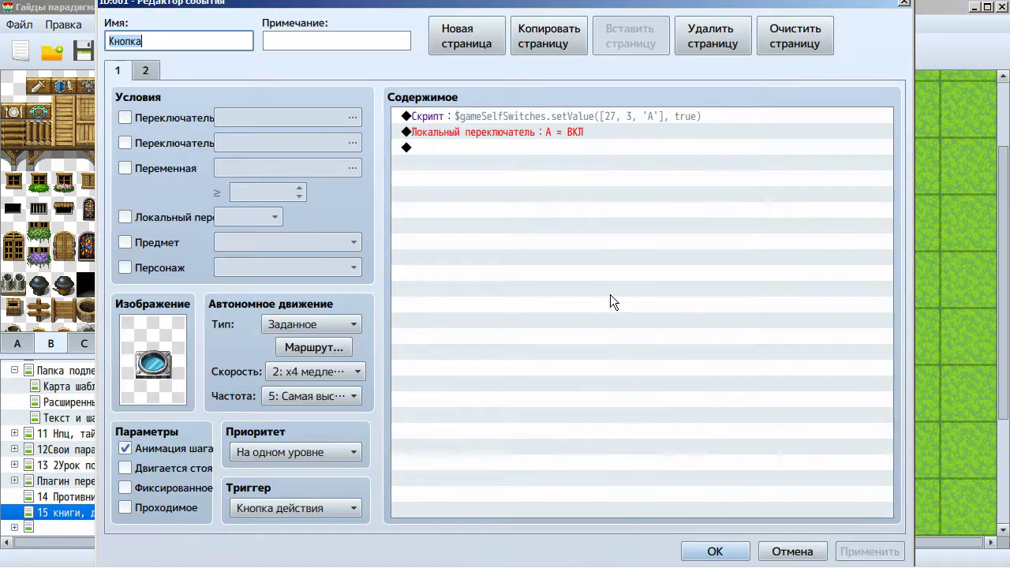
left_click(497, 117)
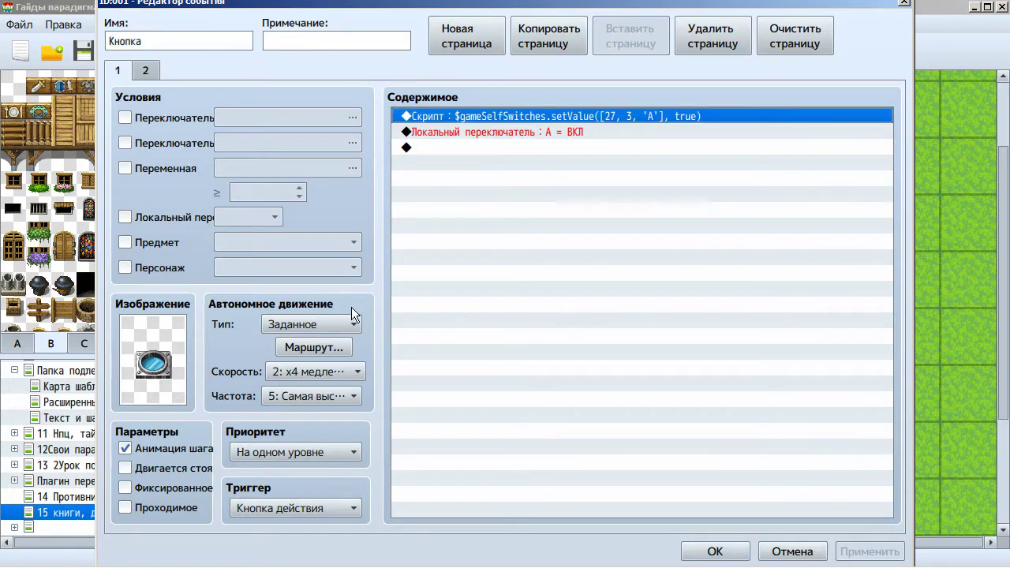
left_click(320, 346)
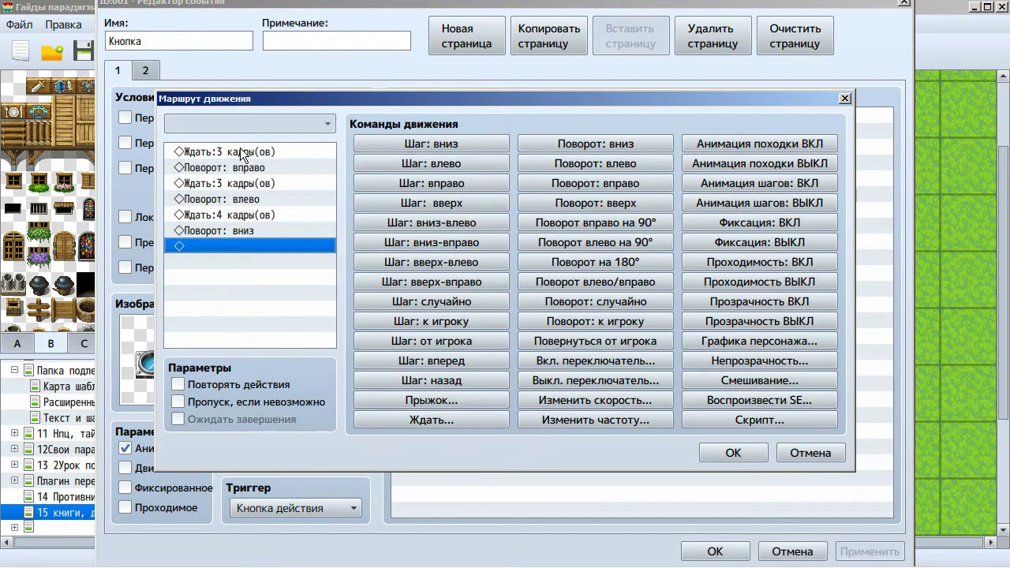
left_click(805, 453)
- Review the button event's page 2 conditions and contents and the commands that can be added to page 1
left_click(145, 71)
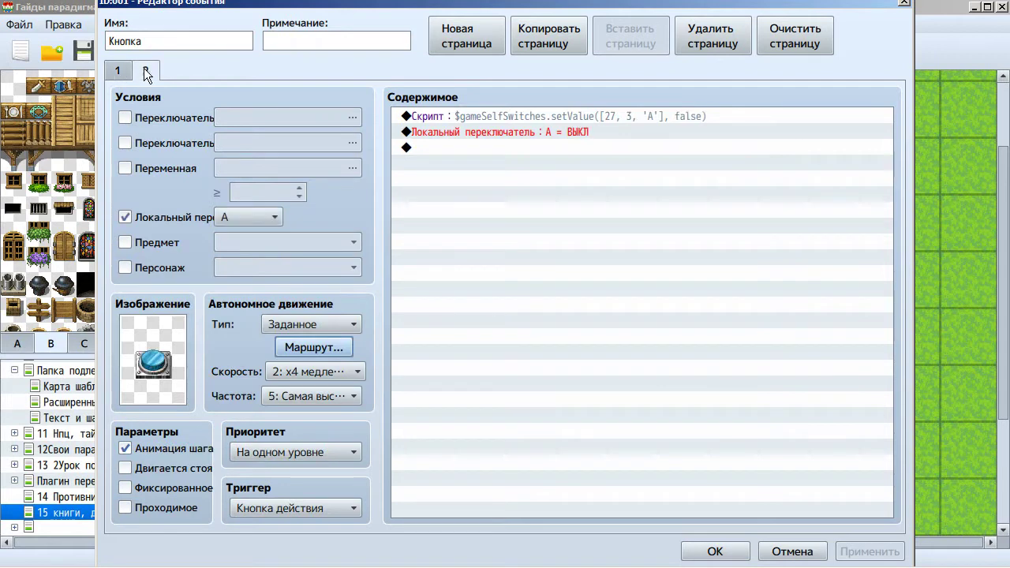
left_click(120, 71)
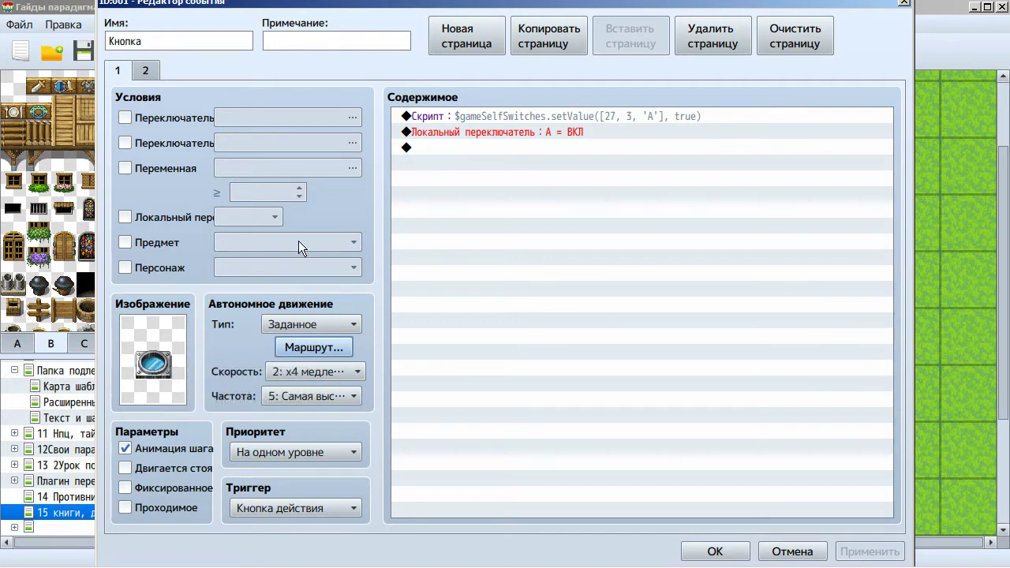
left_click(488, 148)
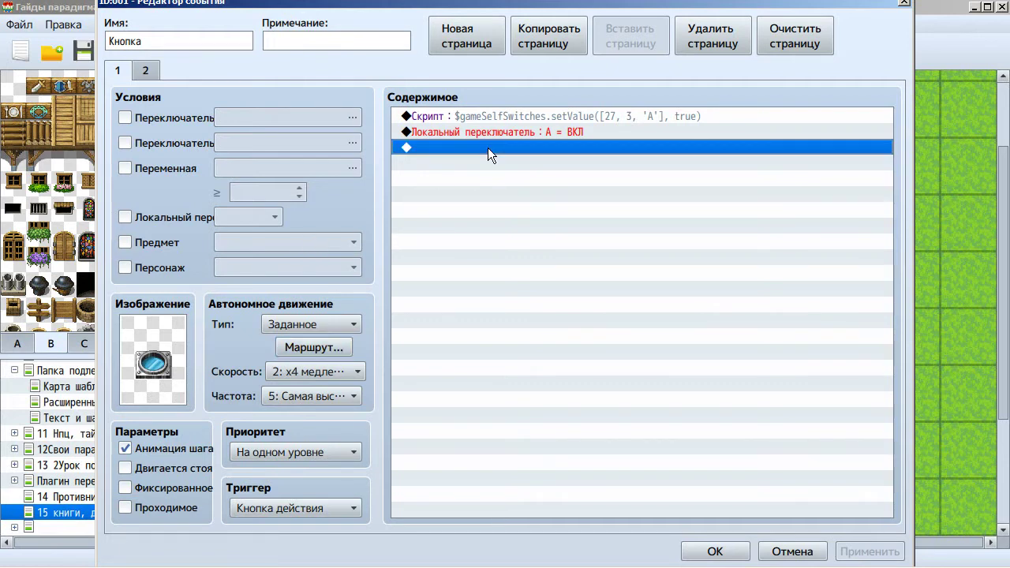
double_click(487, 147)
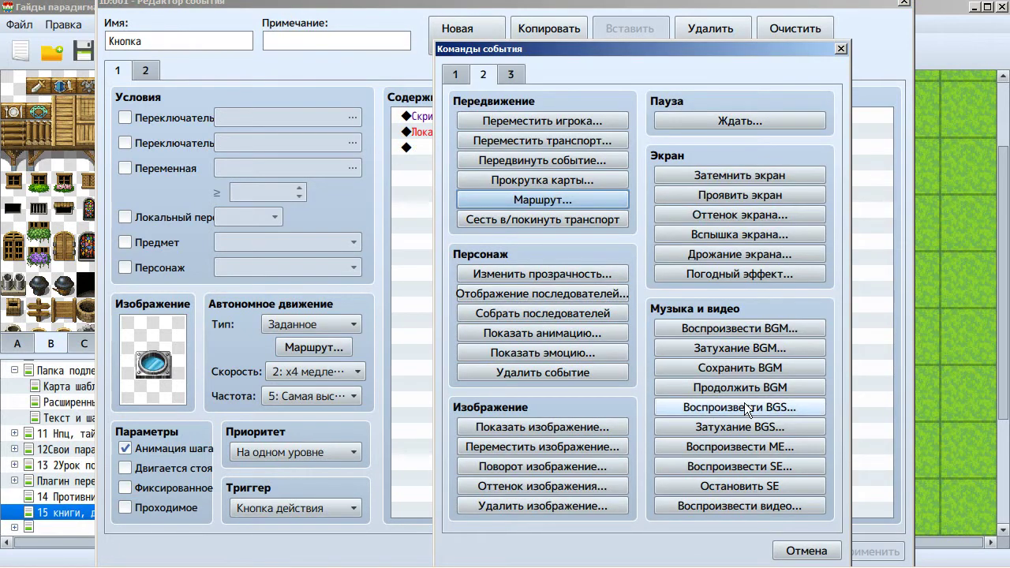
left_click(810, 552)
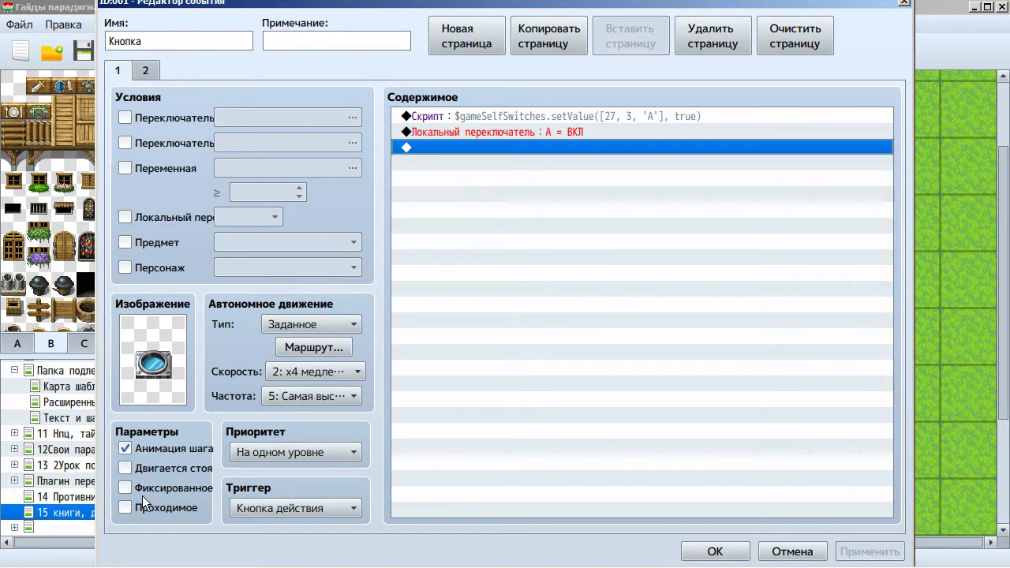
left_click(145, 71)
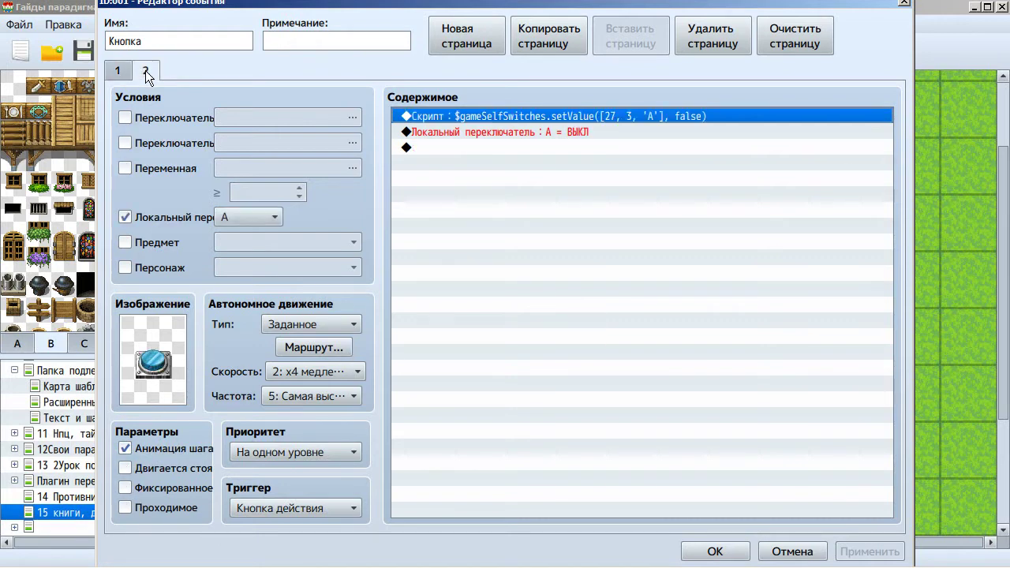
left_click(118, 71)
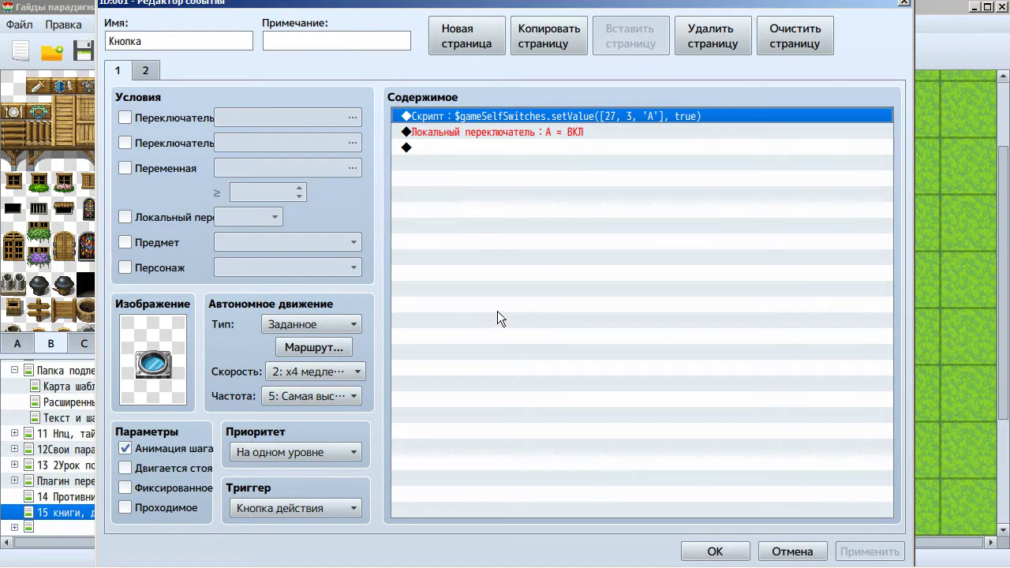
- Compare the self switch commands on both pages of the button event, inspect page 1's script text, and close the event
left_click(425, 131)
left_click(143, 66)
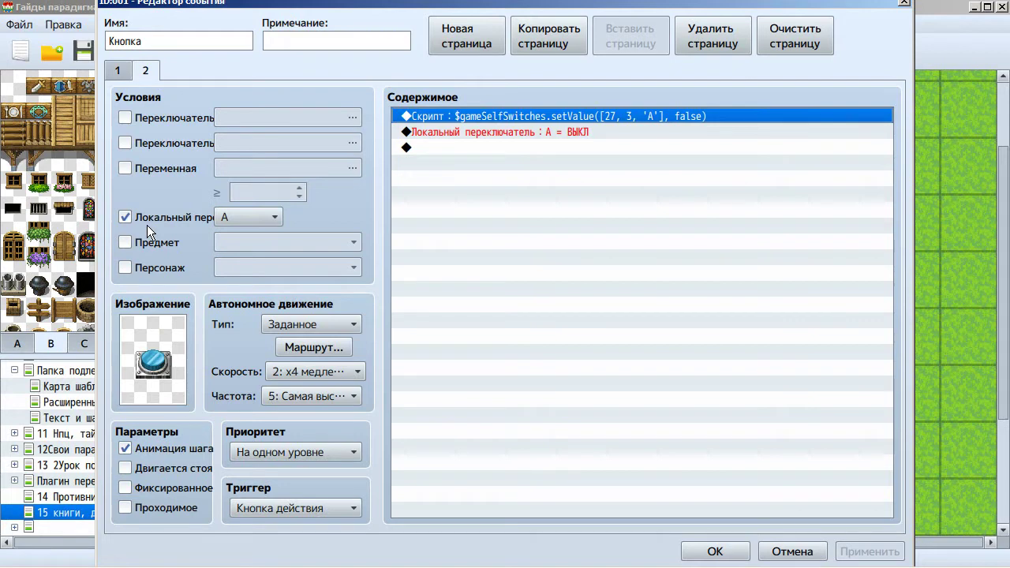
left_click(120, 70)
left_click(144, 70)
left_click(118, 70)
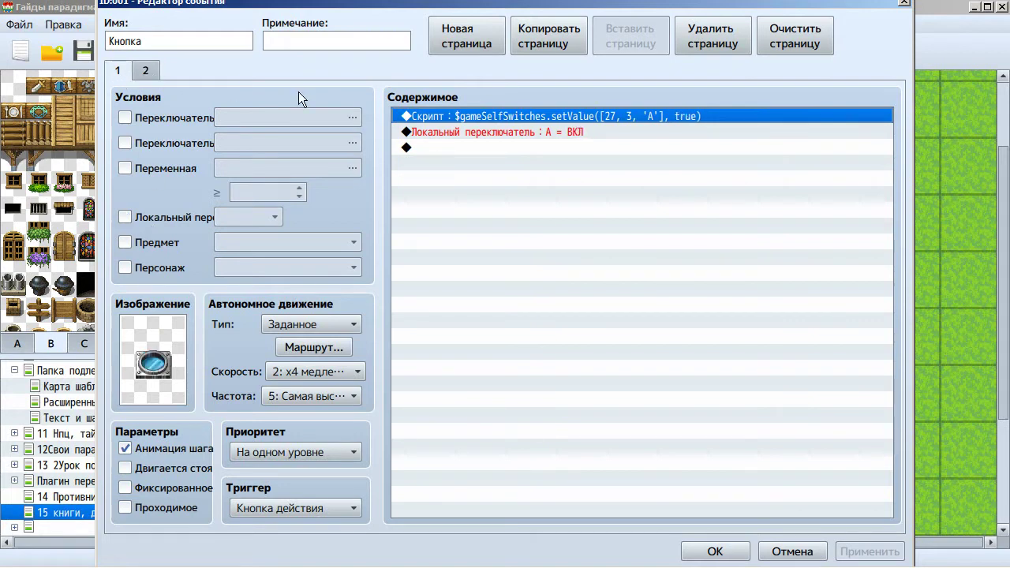
double_click(499, 119)
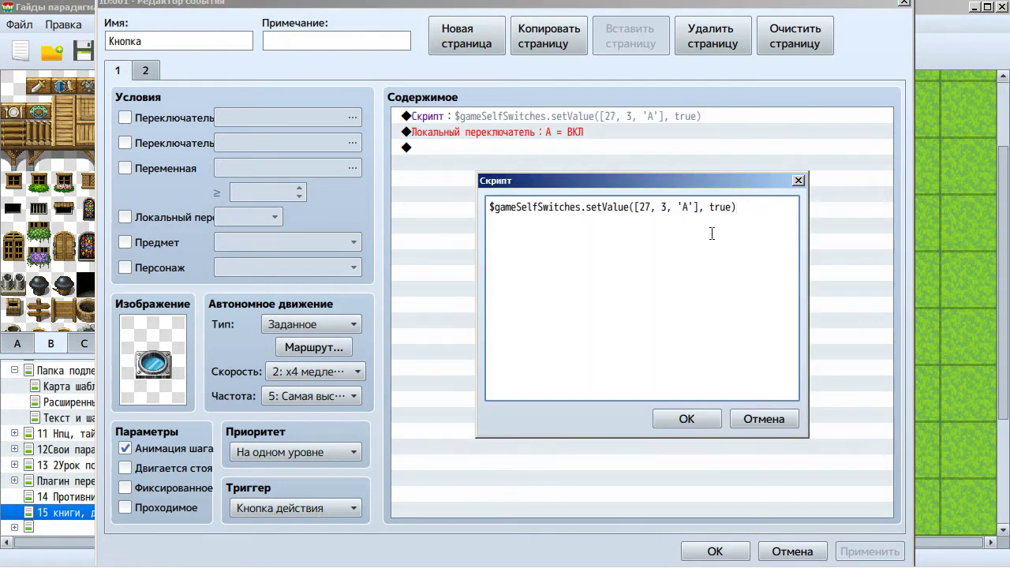
left_click(769, 419)
left_click(715, 551)
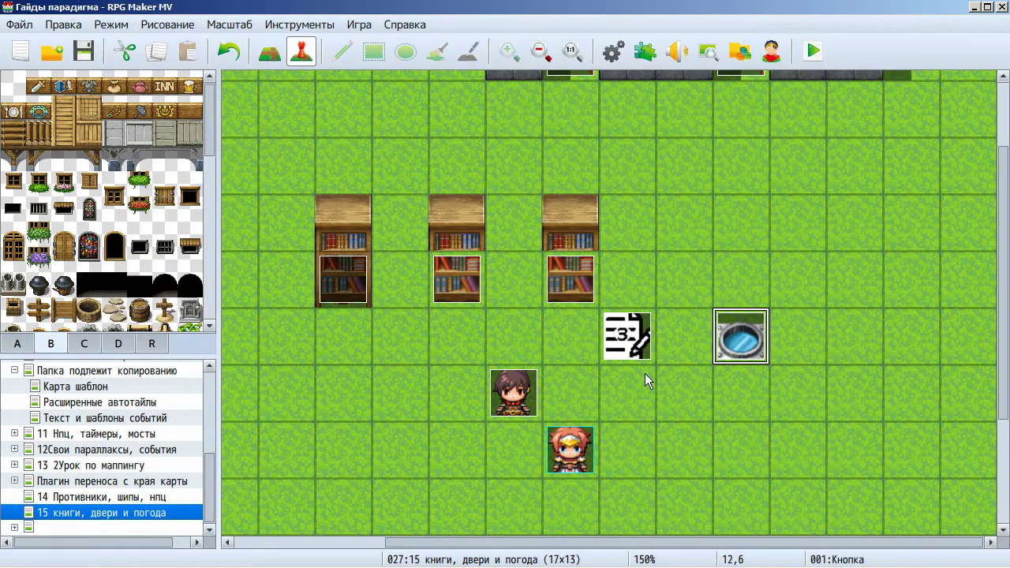
- Open the existing "Дверь" event in the stone wall for review and close it
scroll(636, 213, "up", 2)
left_click(752, 162)
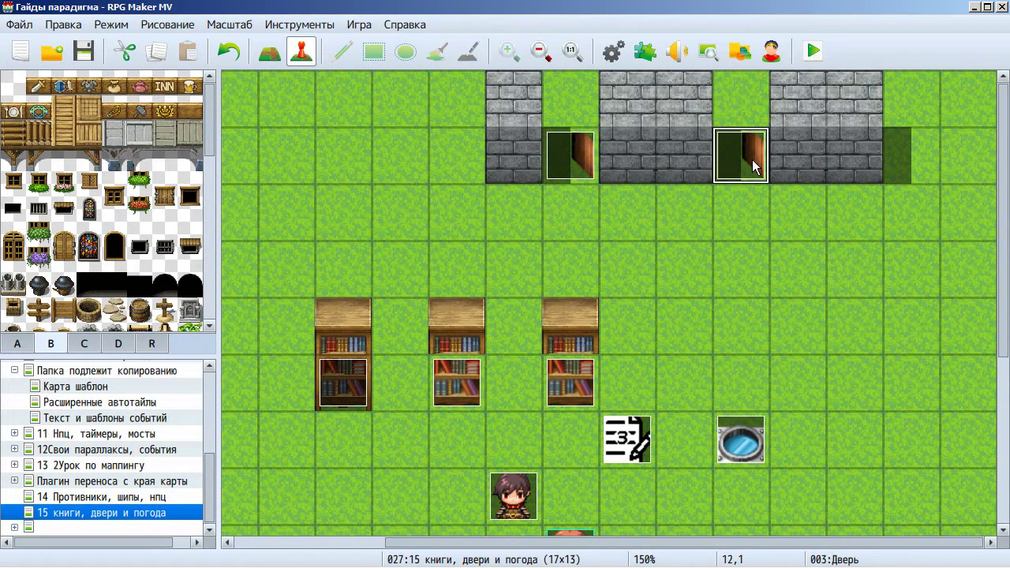
key("Return")
left_click(713, 548)
left_click(613, 270)
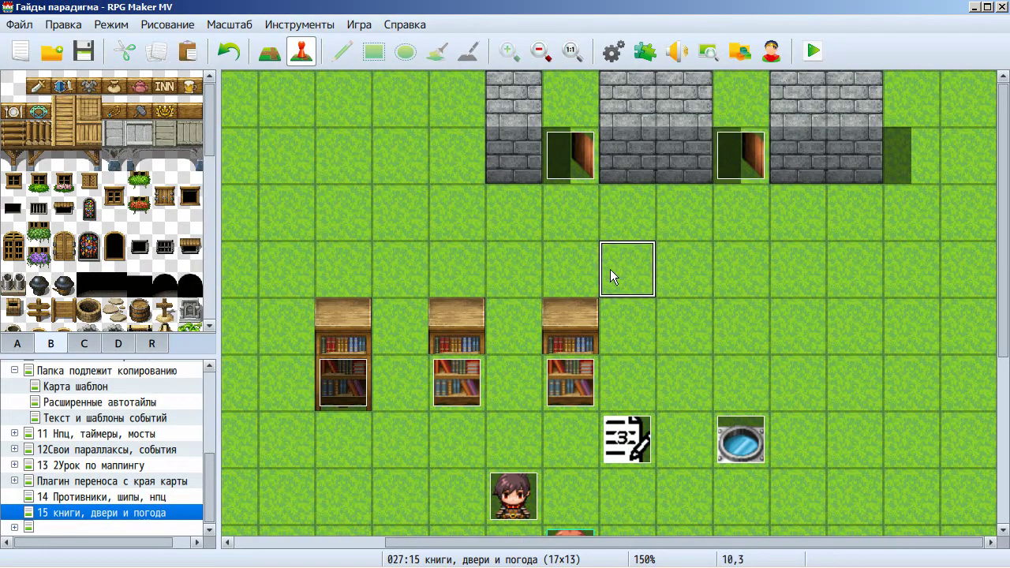
- Set the player's starting position to the tile directly below "Моя межкомнатная дверь" and start a playtest
right_click(553, 240)
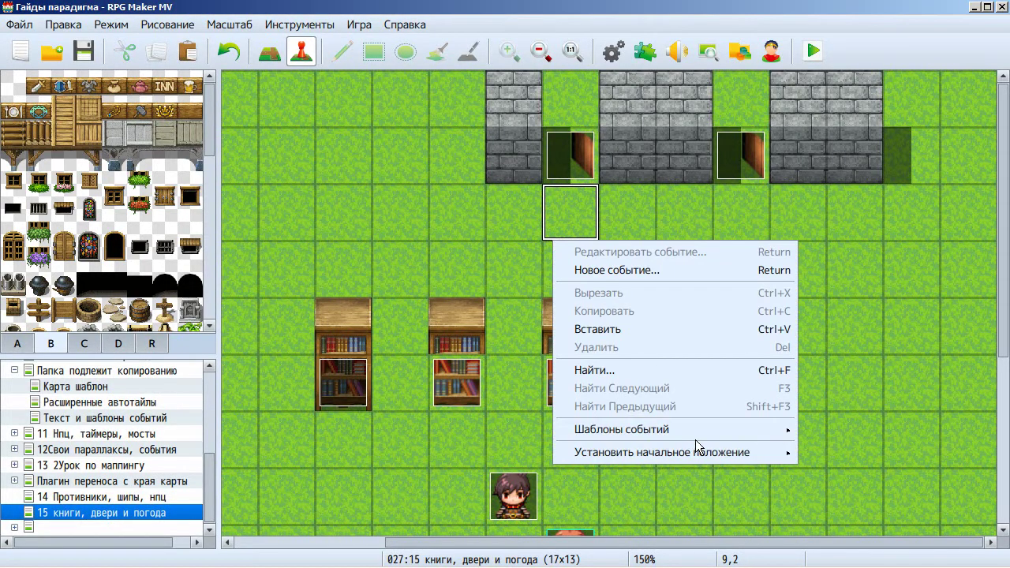
mouse_move(729, 450)
left_click(829, 451)
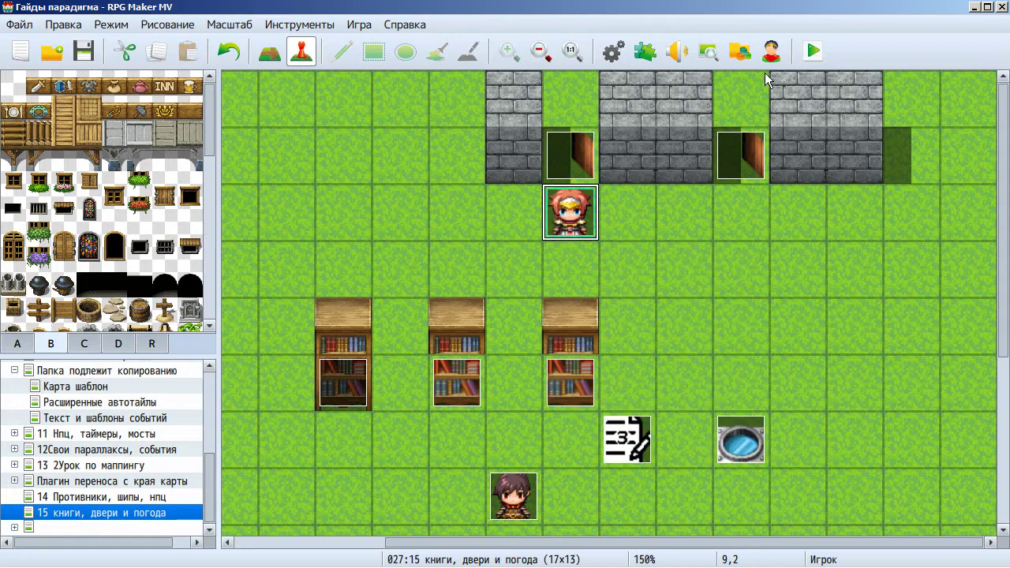
left_click(813, 53)
left_click(439, 315)
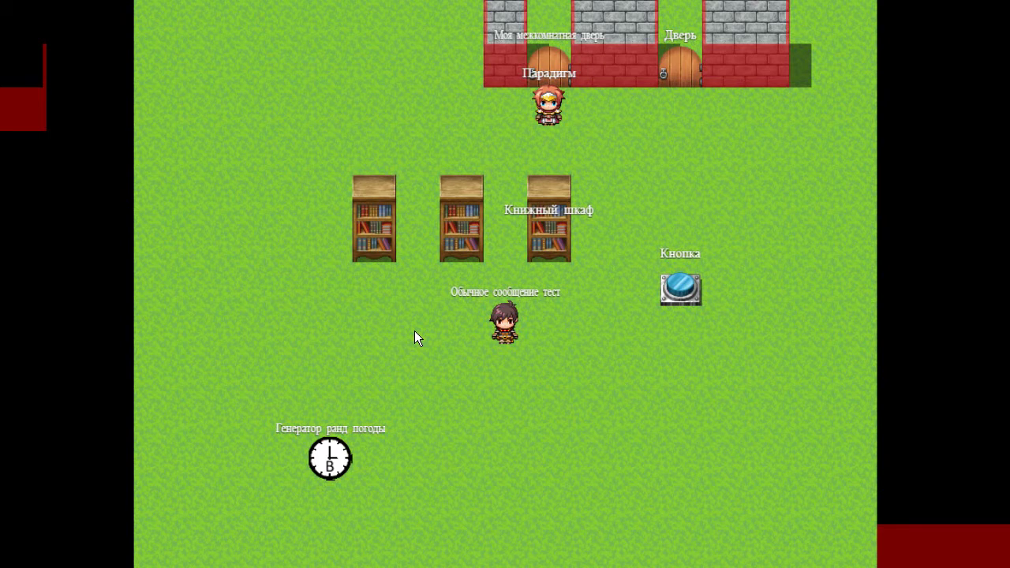
- Walk the player around in front of "Моя межкомнатная дверь" in the playtest and open the door
left_click(547, 154)
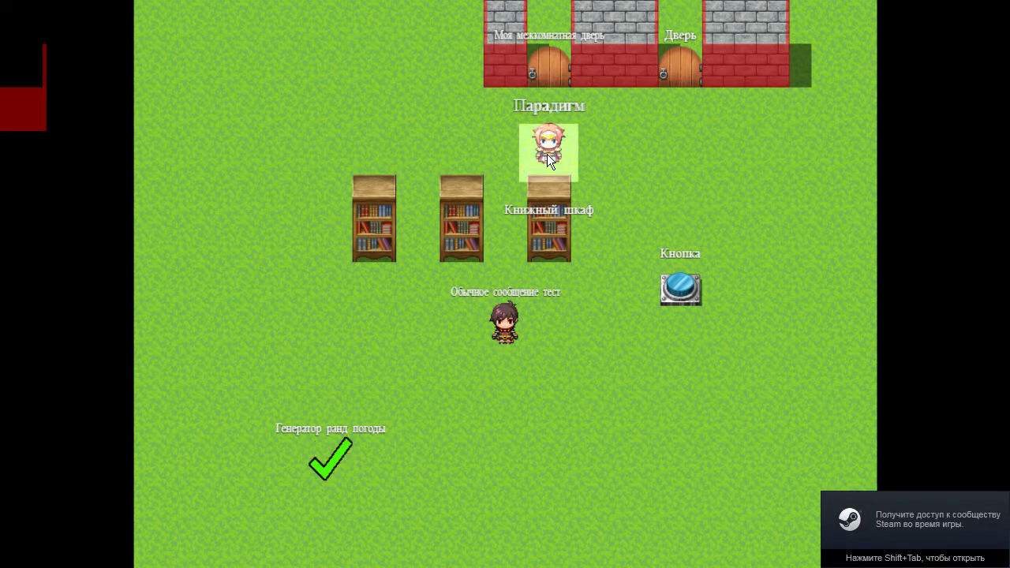
left_click(587, 153)
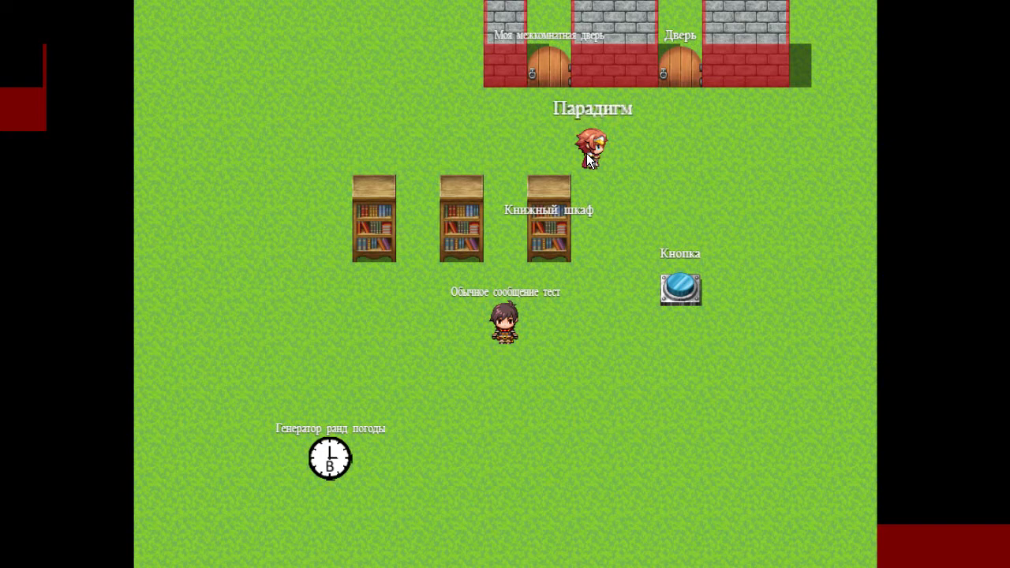
left_click_drag(587, 153, 554, 121)
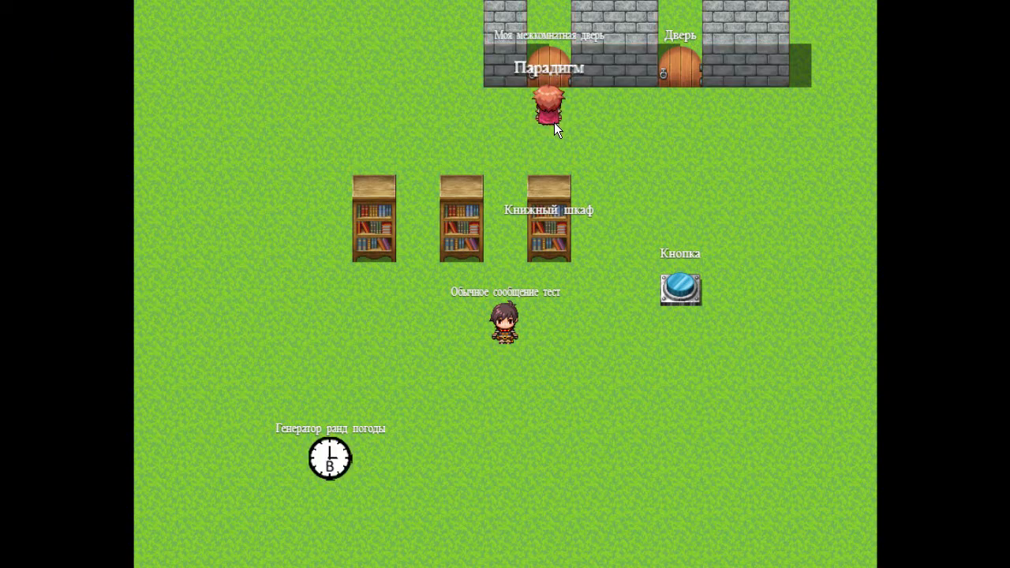
left_click(574, 143)
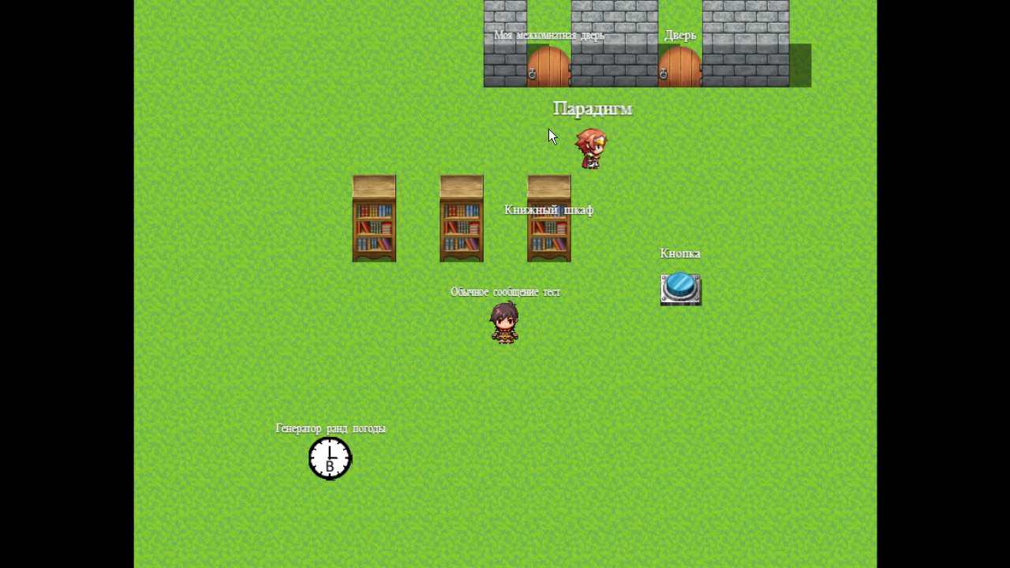
left_click(546, 70)
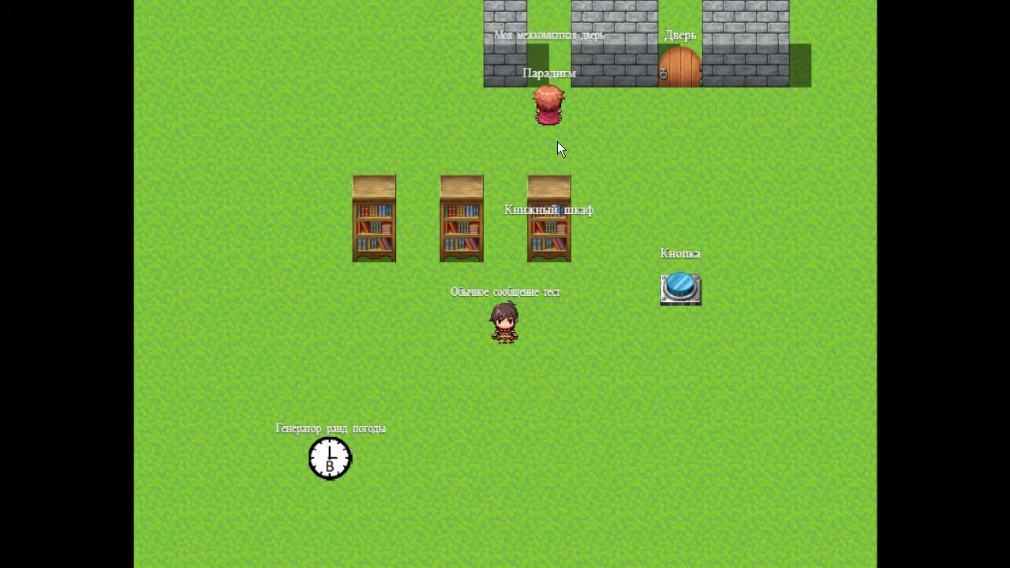
- Test the open door by walking the player through the doorway and back, approaching it from both sides
left_click(538, 17)
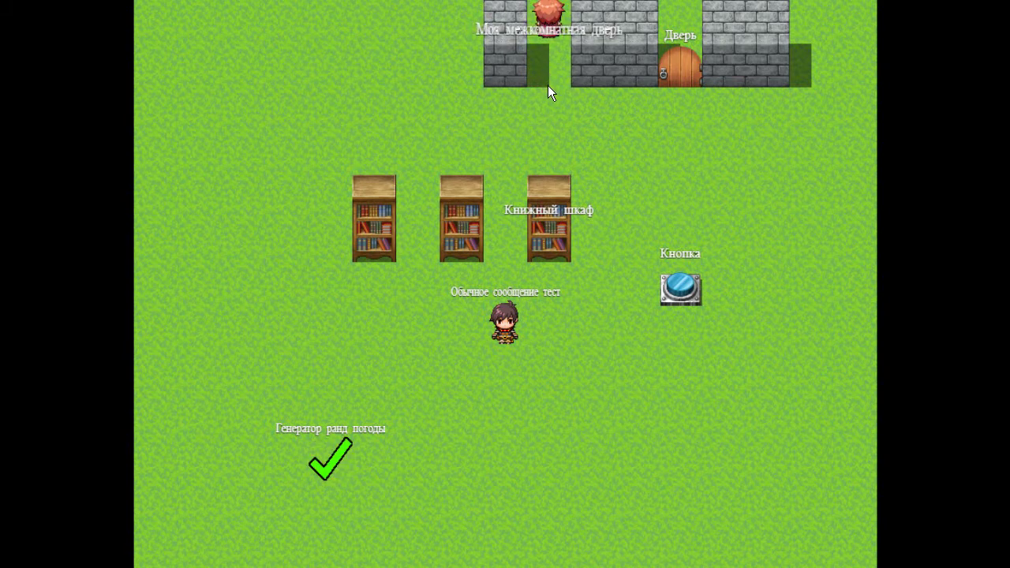
left_click(550, 79)
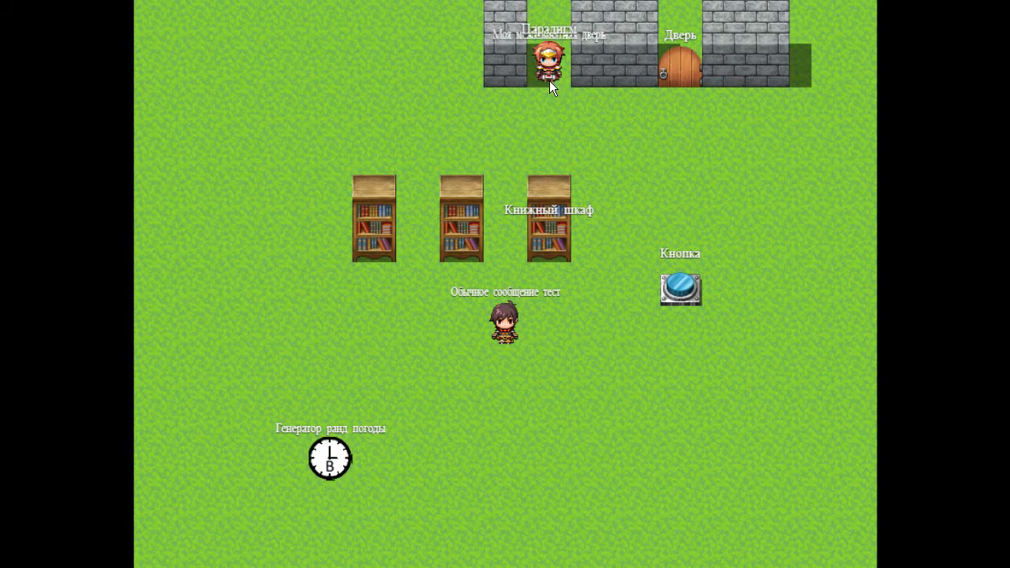
left_click(553, 114)
left_click(551, 58)
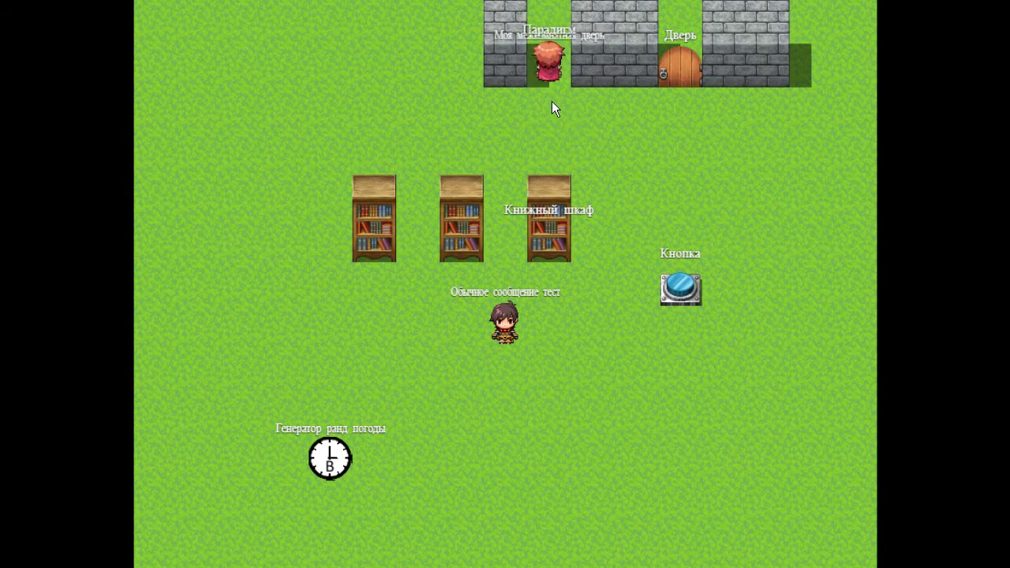
left_click(552, 105)
left_click(564, 66)
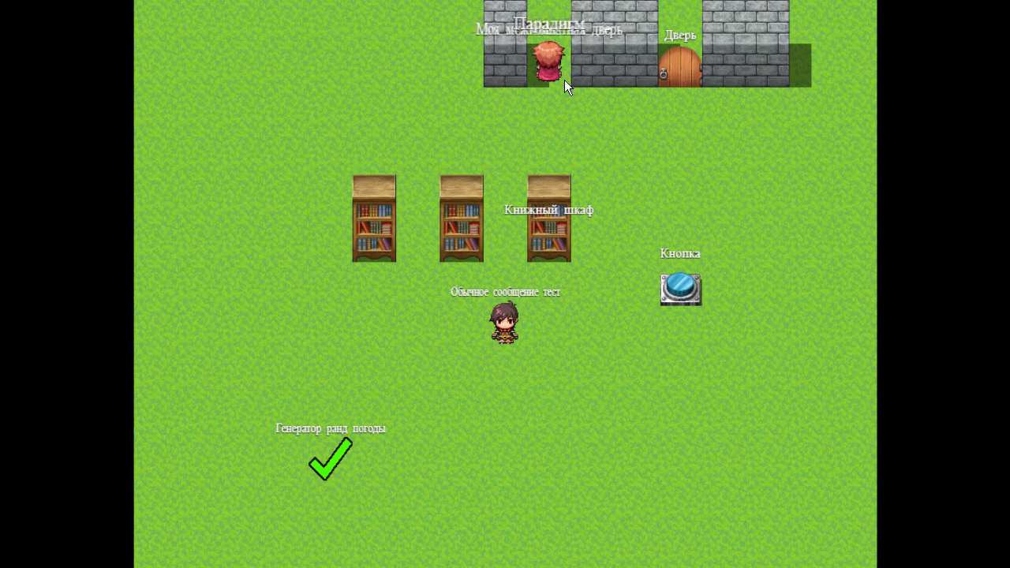
left_click(555, 36)
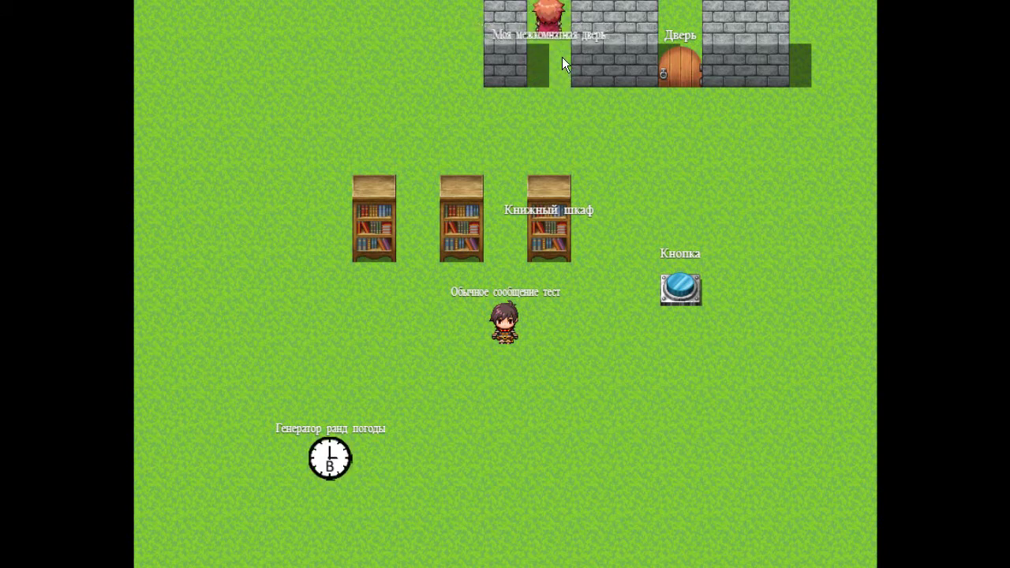
left_click(565, 82)
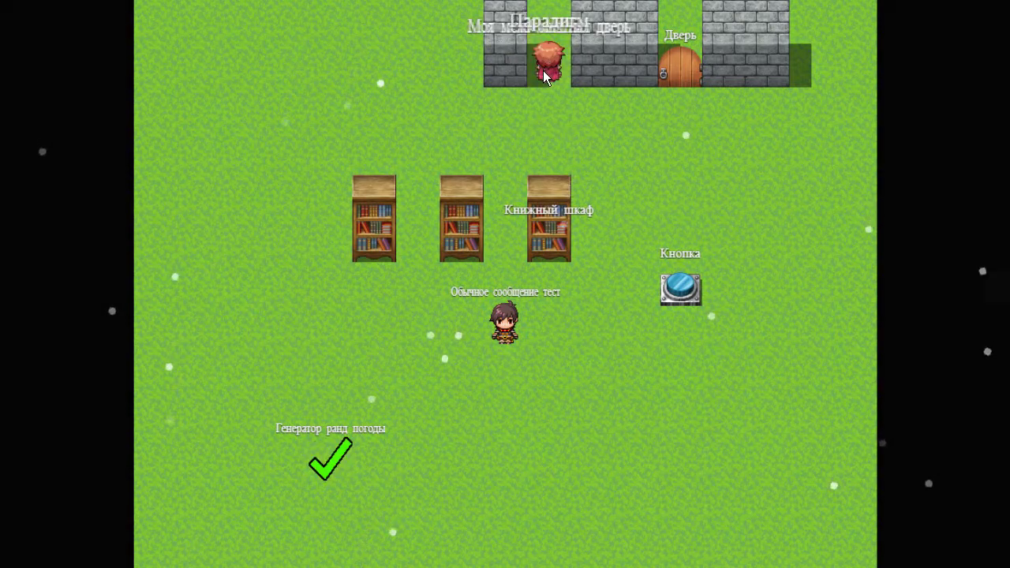
- Walk the player out of the doorway, try going back through the open door, and end the playtest
left_click(544, 95)
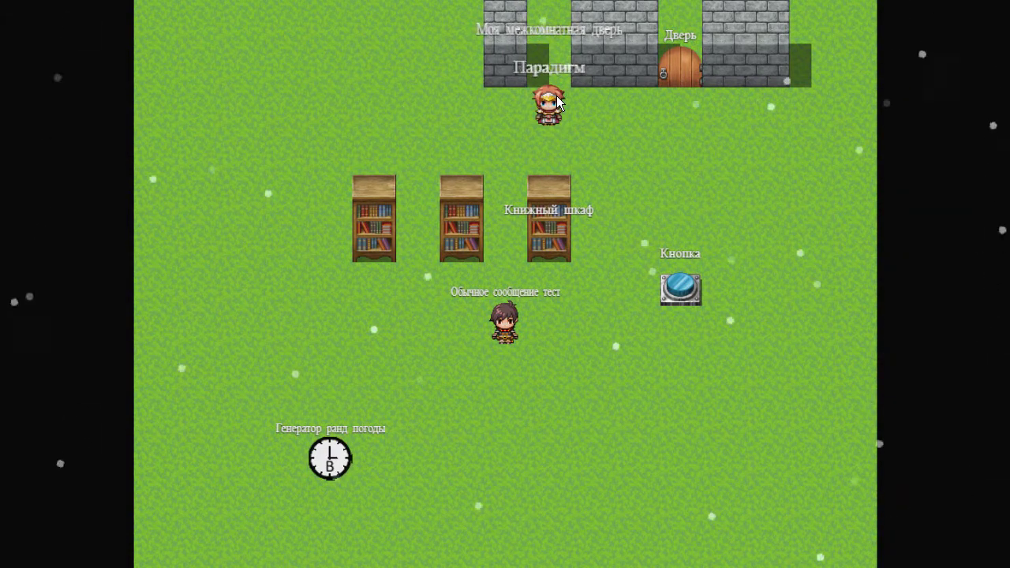
left_click(552, 32)
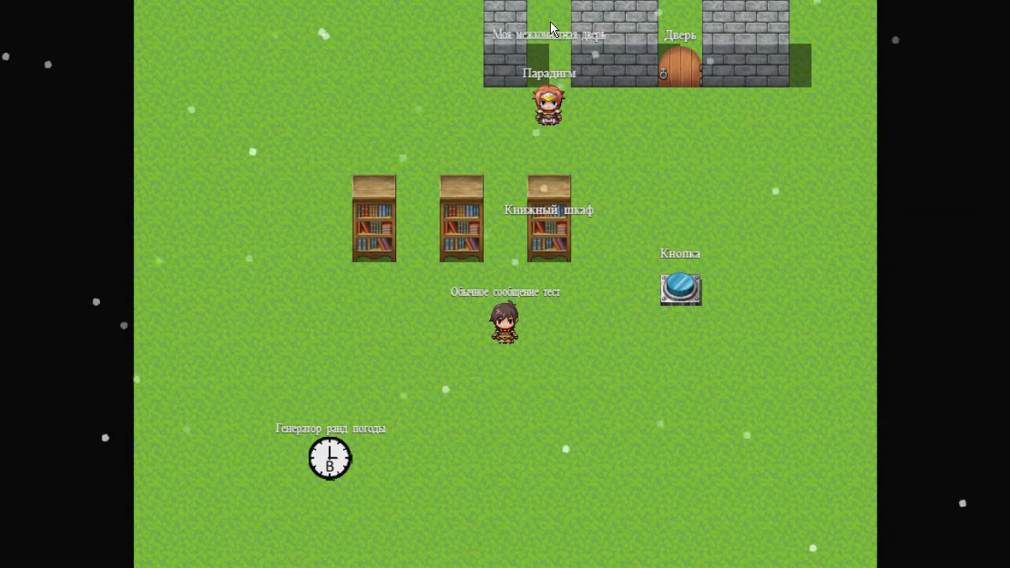
left_click(551, 29)
left_click(555, 153)
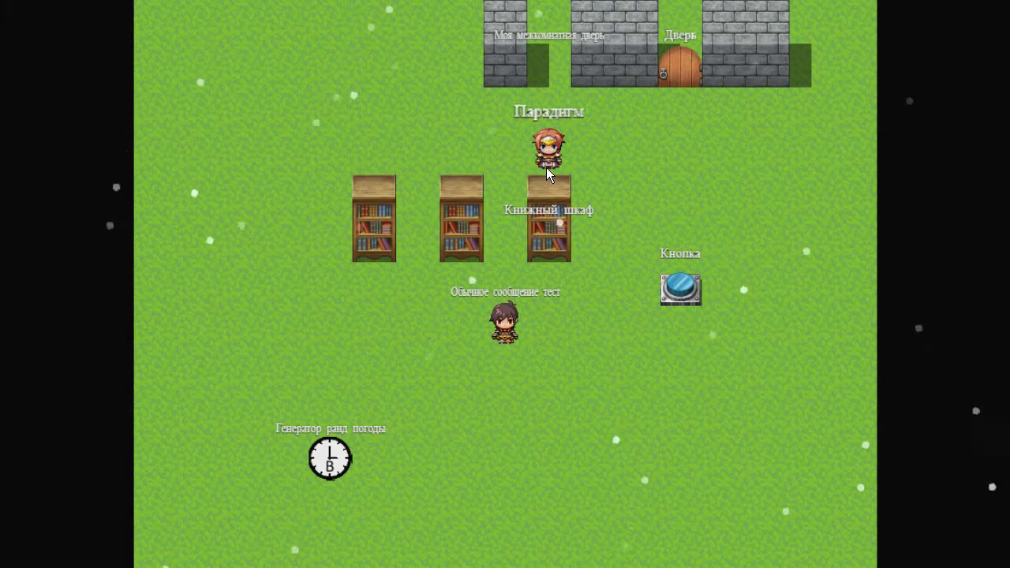
key("alt+F4")
- Set the priority on page 2 of the "Моя межкомнатная дверь" event to "Под персонажем" and apply the change
left_click(572, 163)
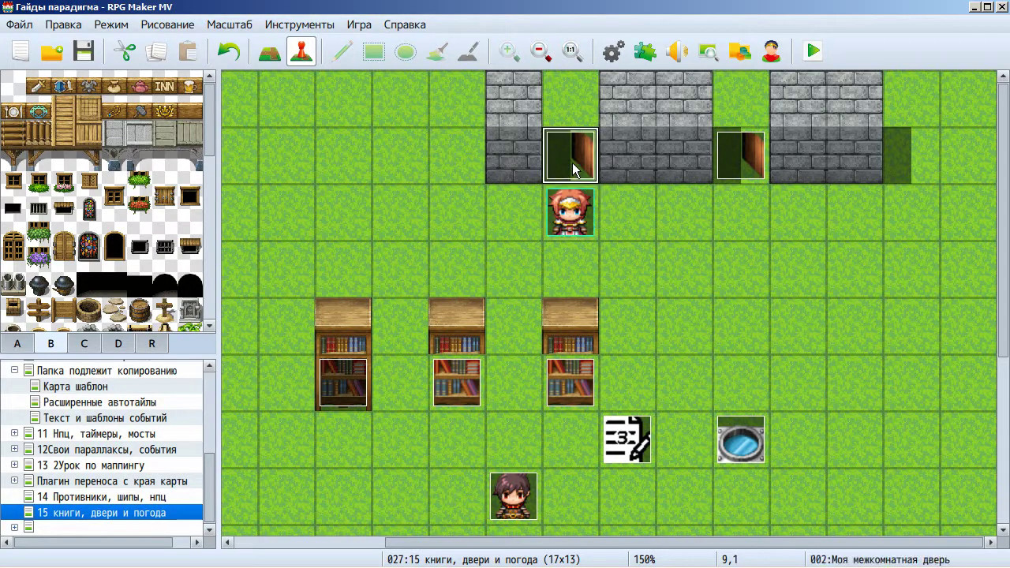
double_click(573, 163)
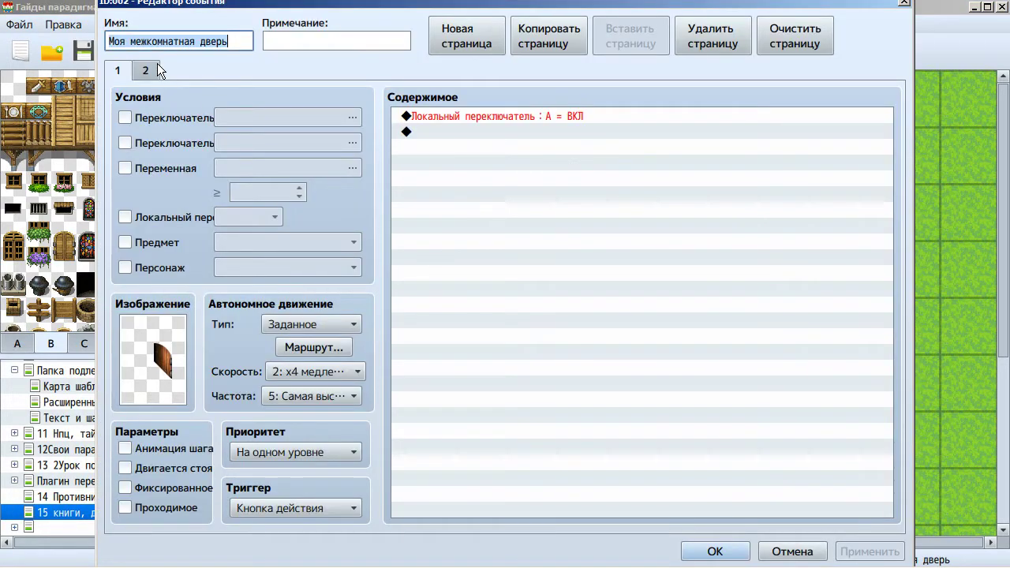
left_click(145, 71)
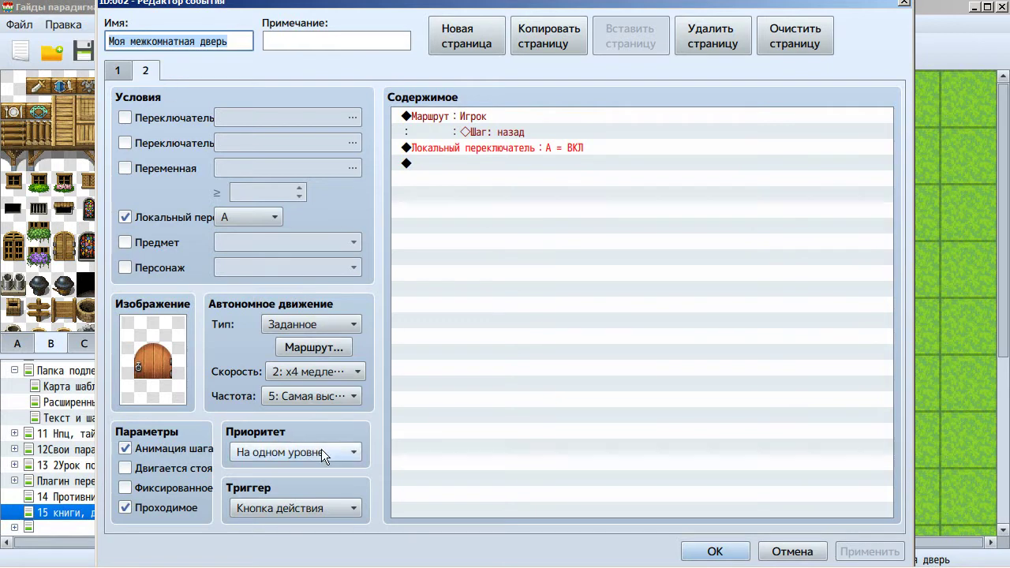
mouse_move(322, 455)
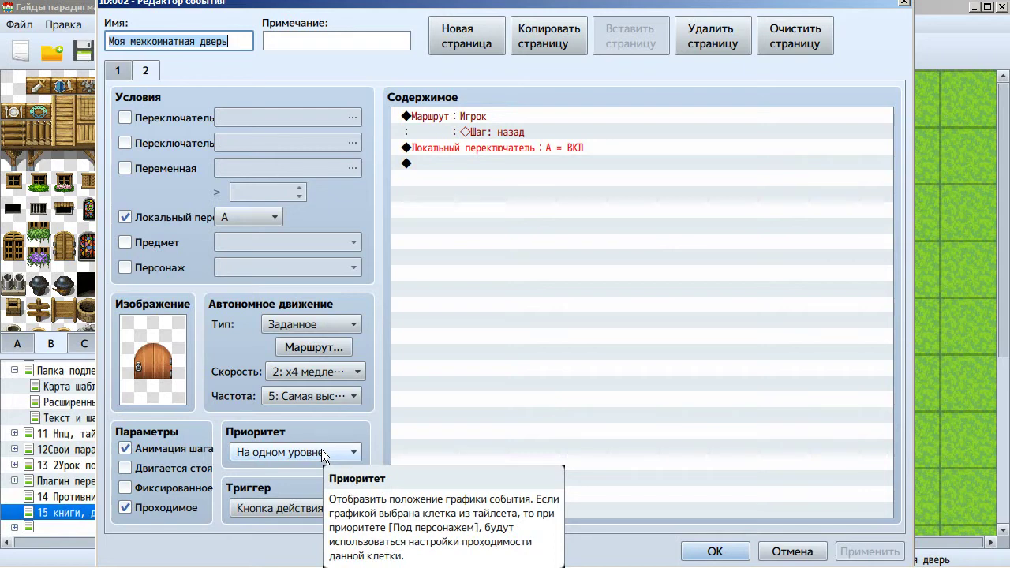
left_click(322, 449)
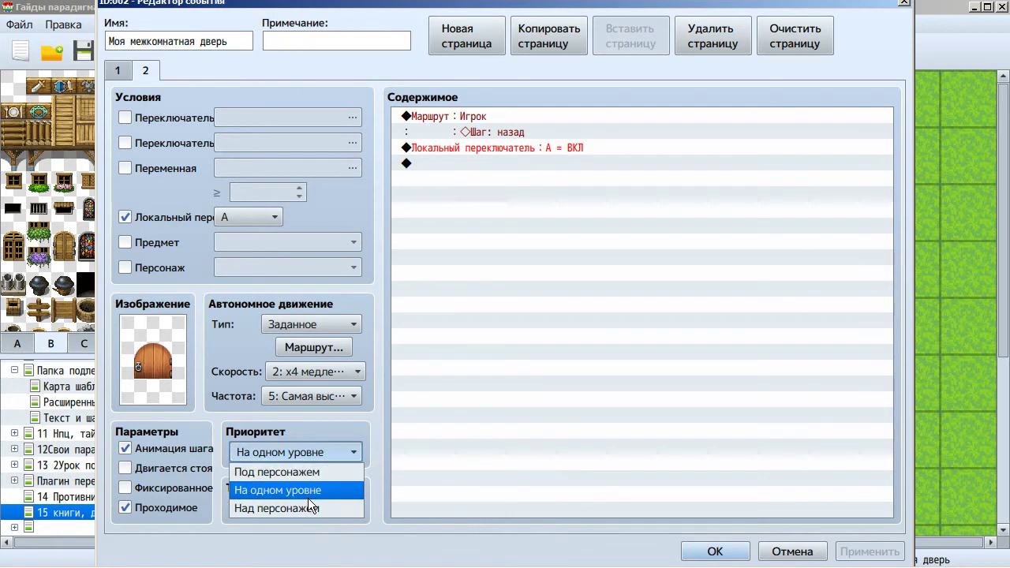
left_click(313, 473)
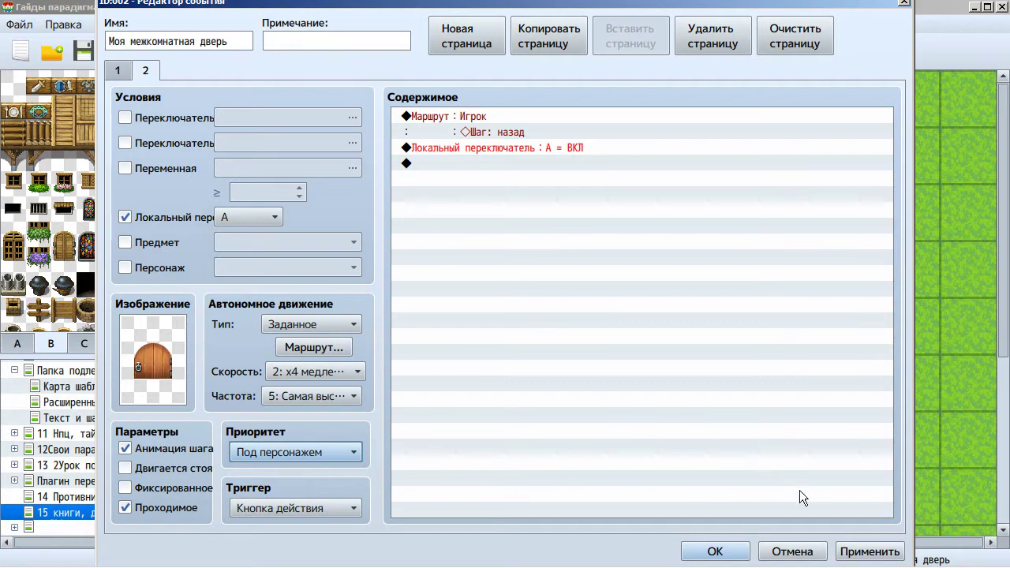
left_click(895, 550)
left_click(713, 551)
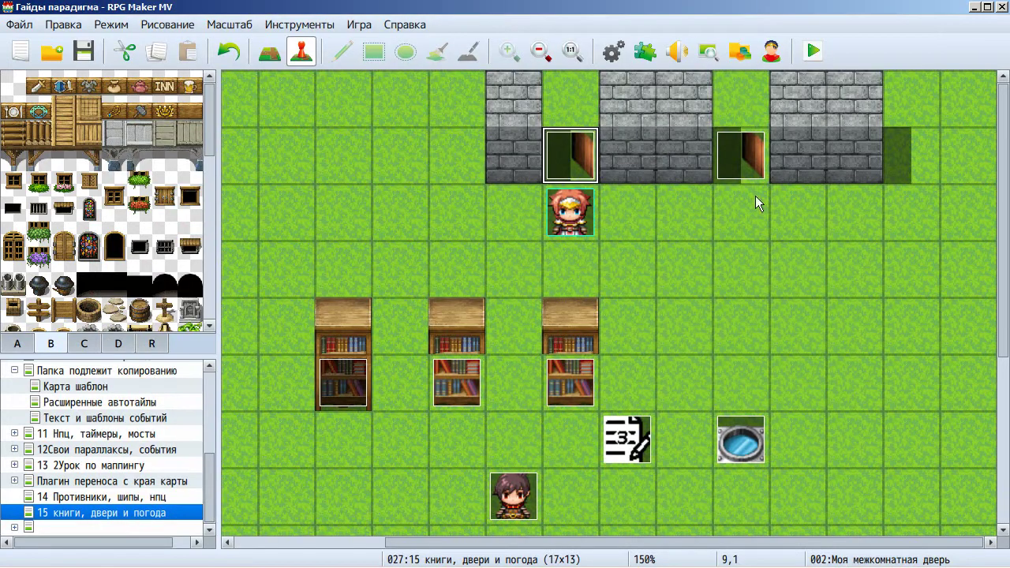
- Save the changes, playtest opening "Моя межкомнатная дверь" and walking through the doorway and back, and end the playtest
left_click(812, 53)
left_click(418, 314)
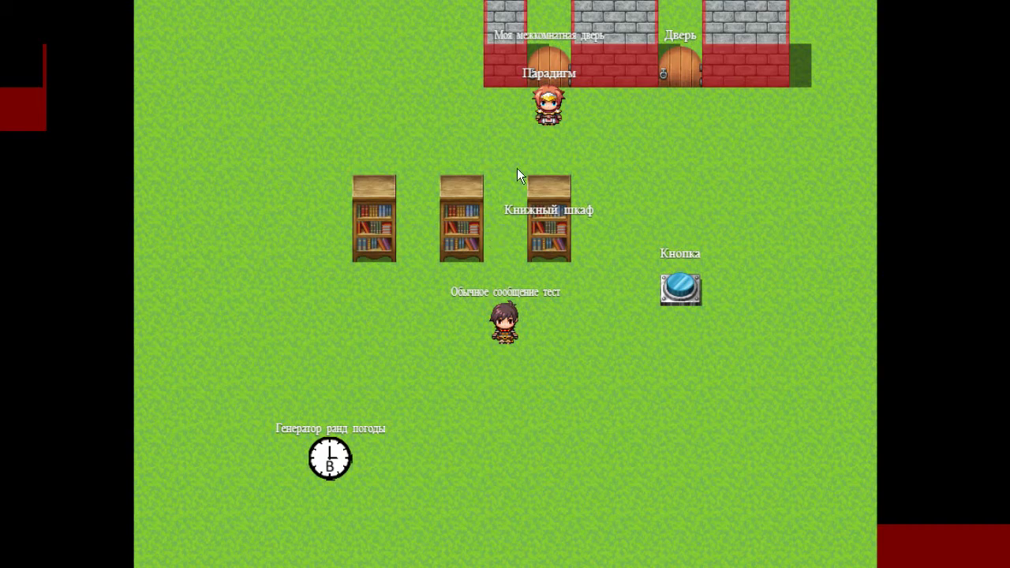
left_click(546, 75)
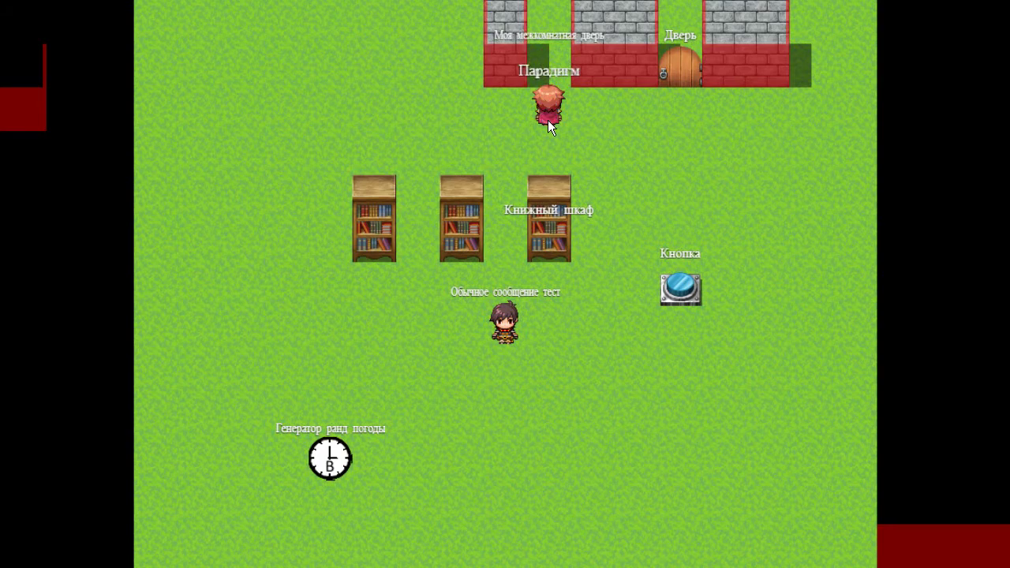
left_click(548, 40)
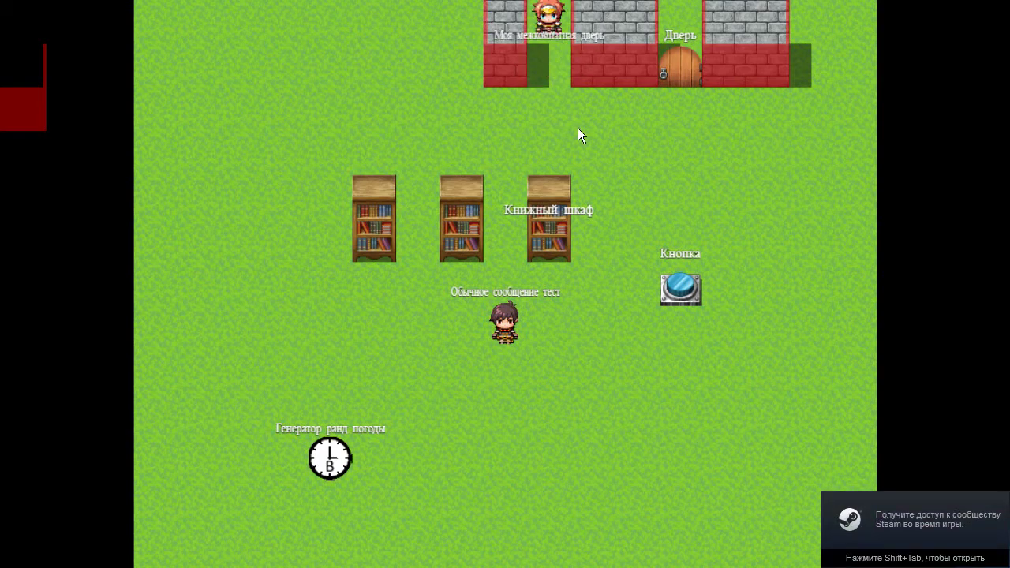
left_click(555, 91)
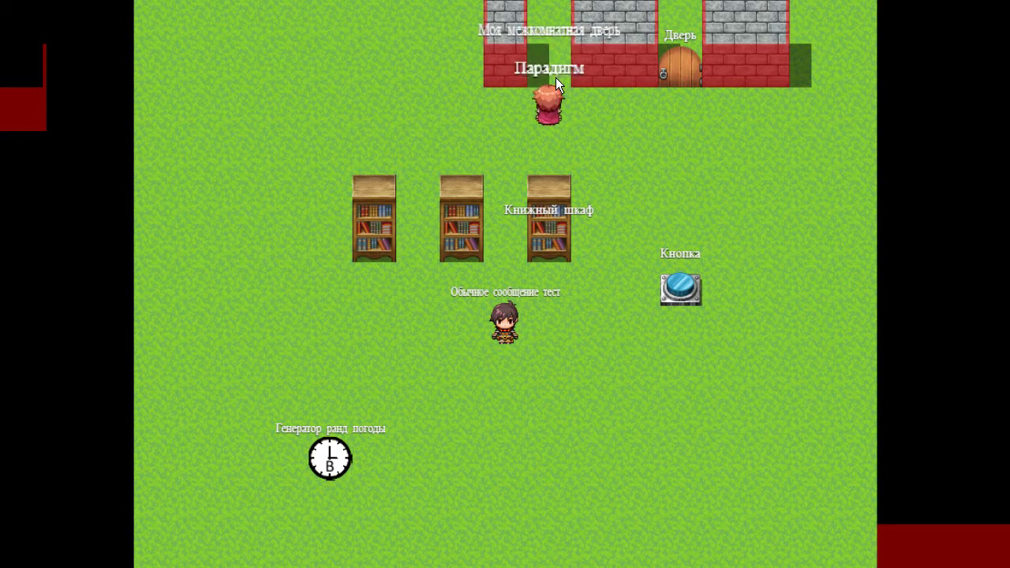
key("alt+F4")
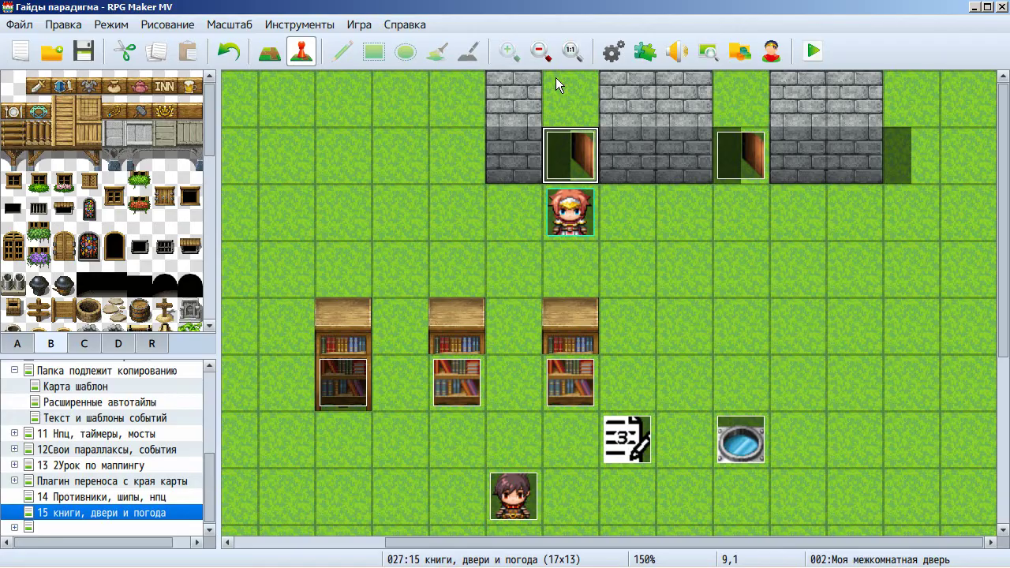
- Change the self switch A command on page 2 of "Моя межкомнатная дверь" to ВЫКЛ
double_click(578, 160)
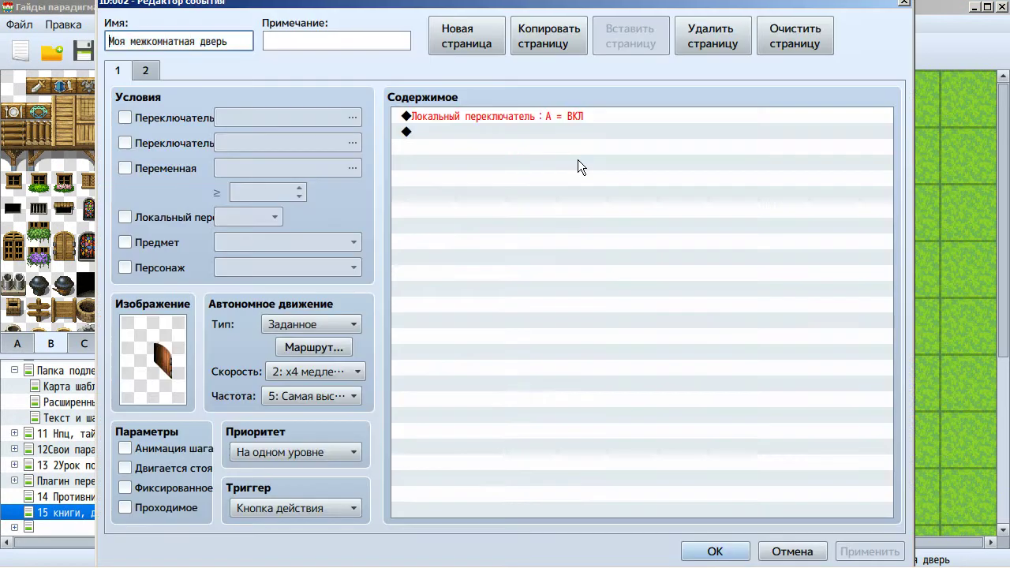
left_click(149, 70)
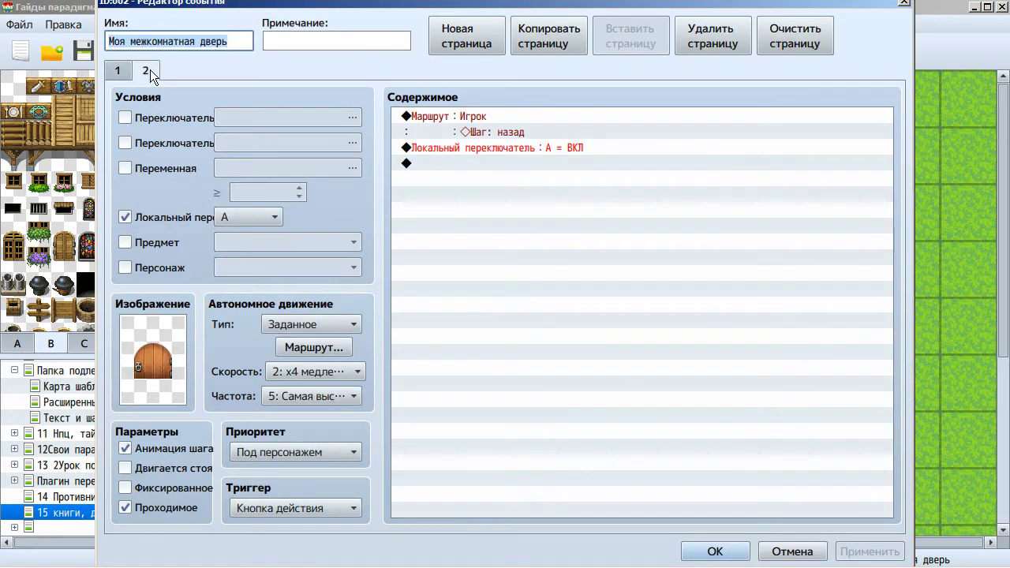
double_click(573, 150)
left_click(645, 333)
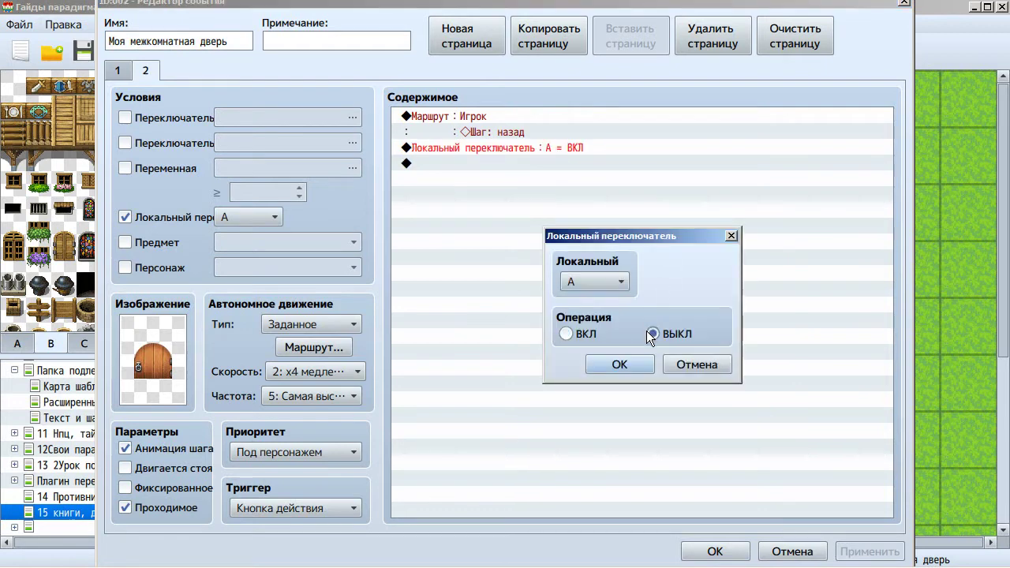
left_click(624, 360)
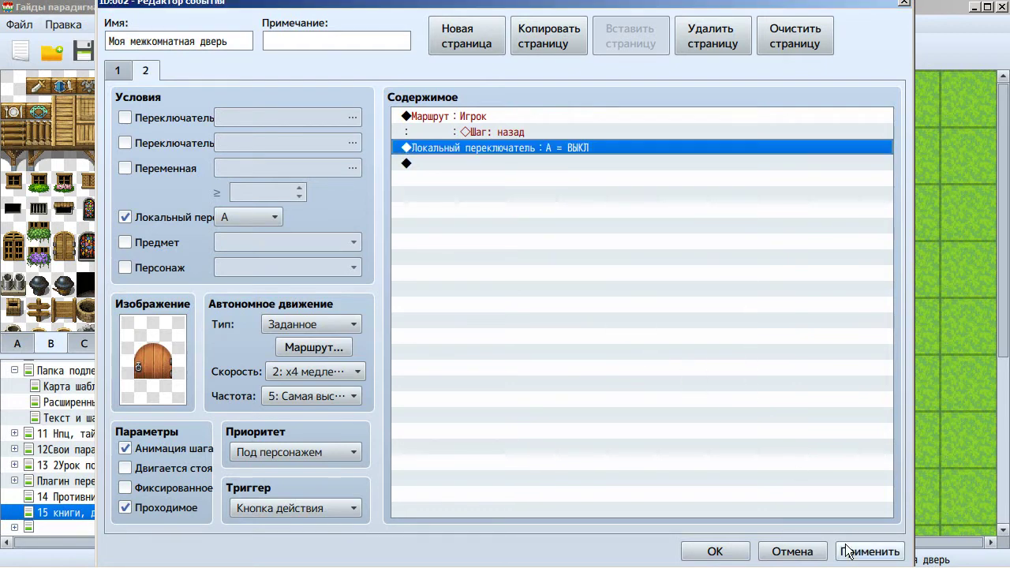
- Set the priority of the door event's page 2 back to "На одном уровне" and save the event
left_click(333, 452)
left_click(316, 487)
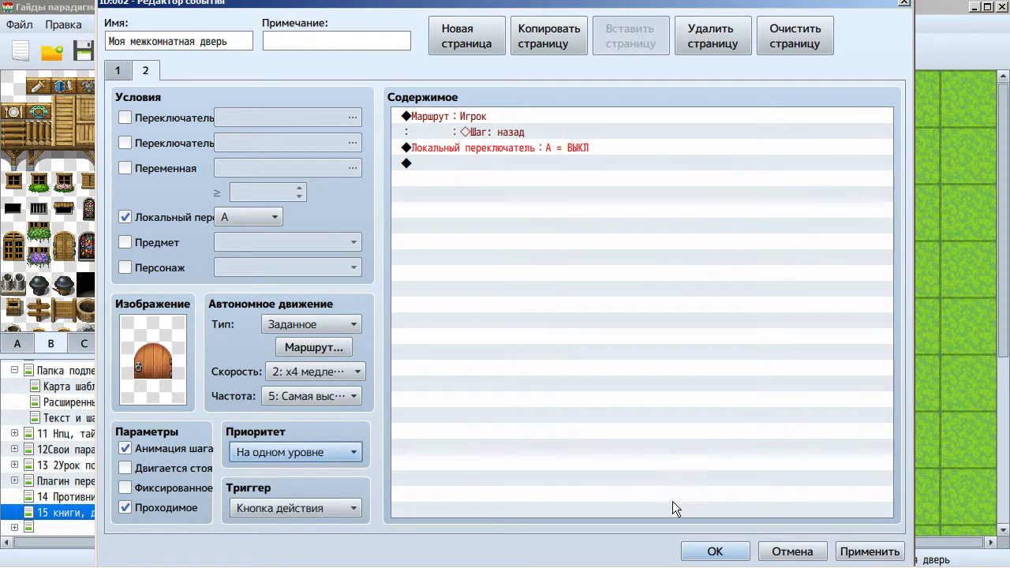
left_click(845, 550)
left_click(713, 550)
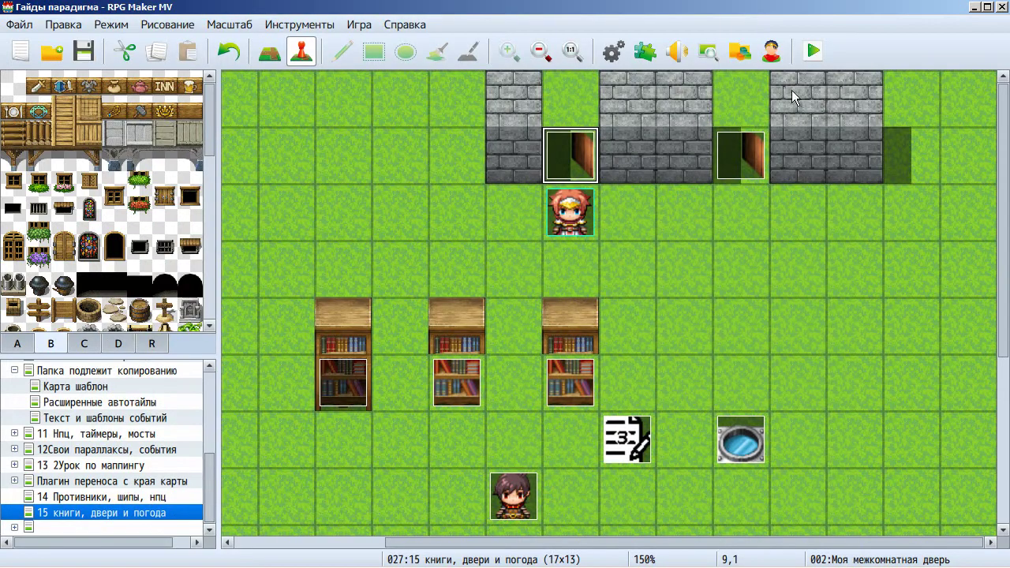
- Set the priority on page 1 of "Моя межкомнатная дверь" to "Под персонажем" and save the event
double_click(571, 153)
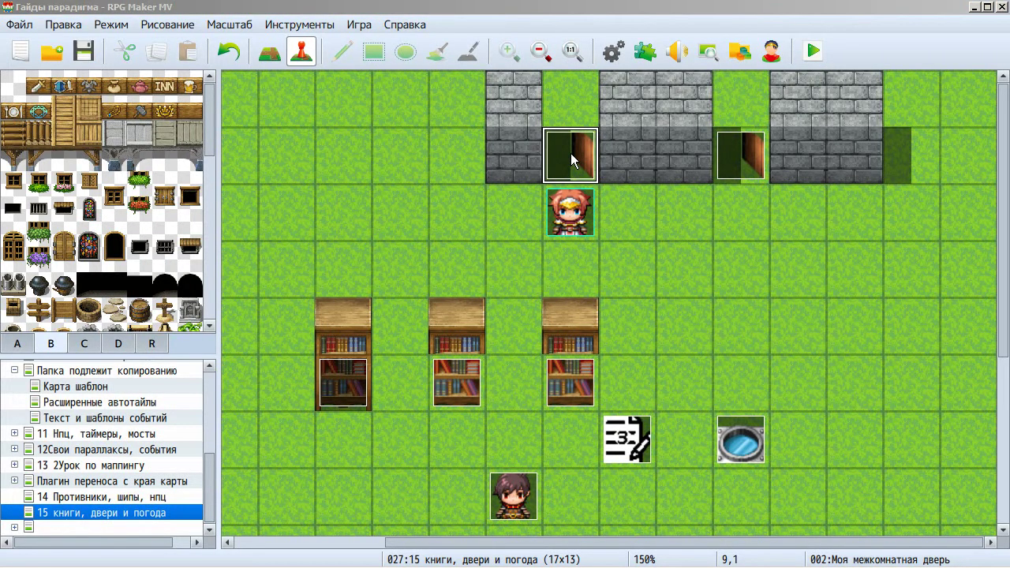
left_click(334, 456)
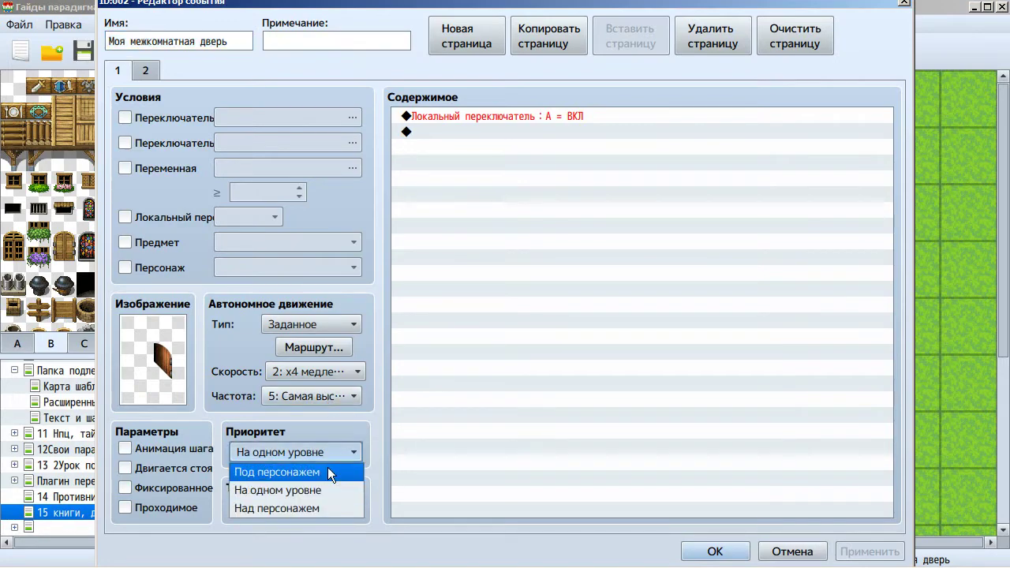
left_click(327, 468)
left_click(870, 551)
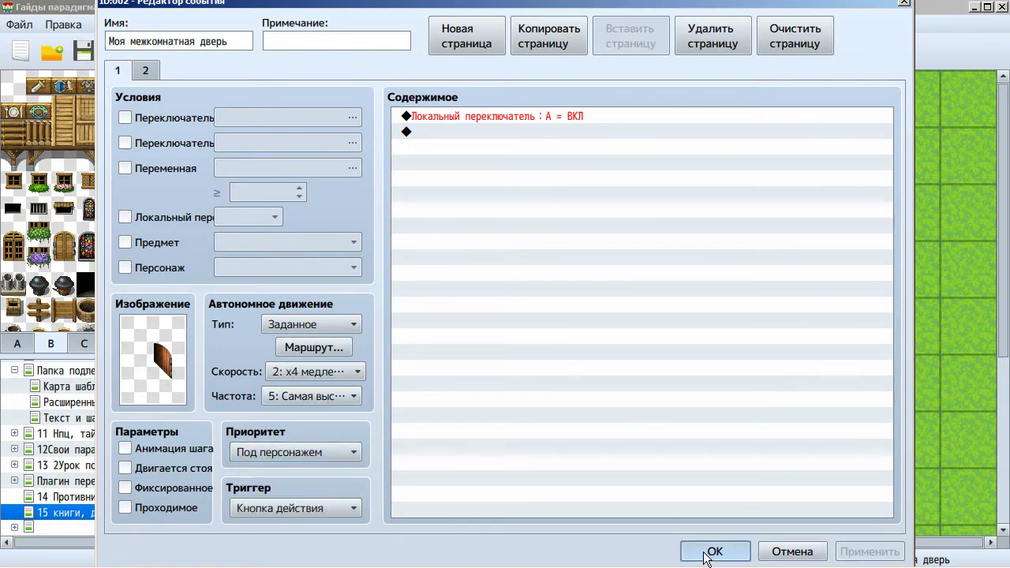
left_click(713, 550)
key("alt+F4")
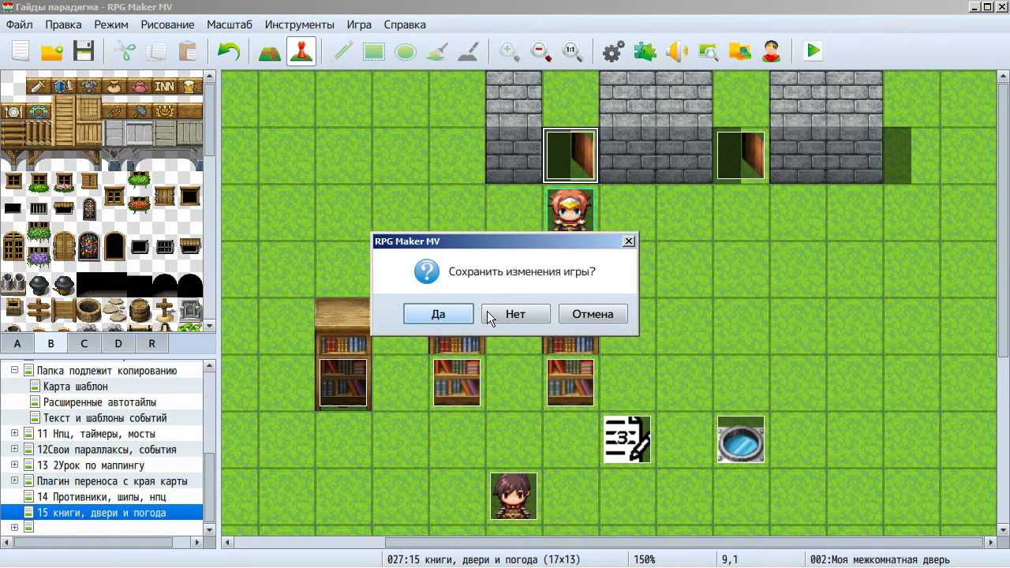
left_click(592, 307)
- Turn off the "Проходимое" option on page 2 of "Моя межкомнатная дверь" and save the event
double_click(583, 148)
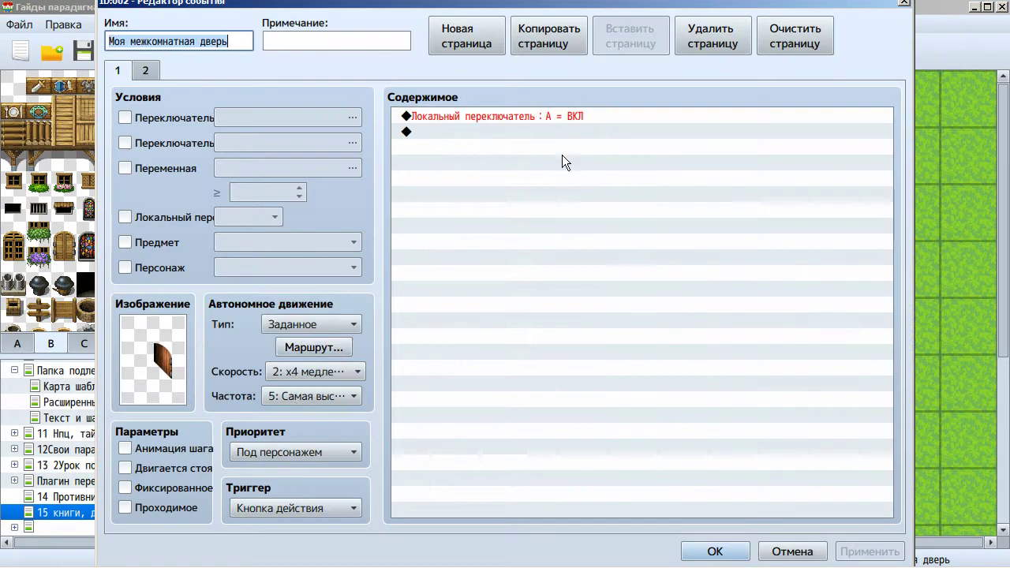
left_click(145, 71)
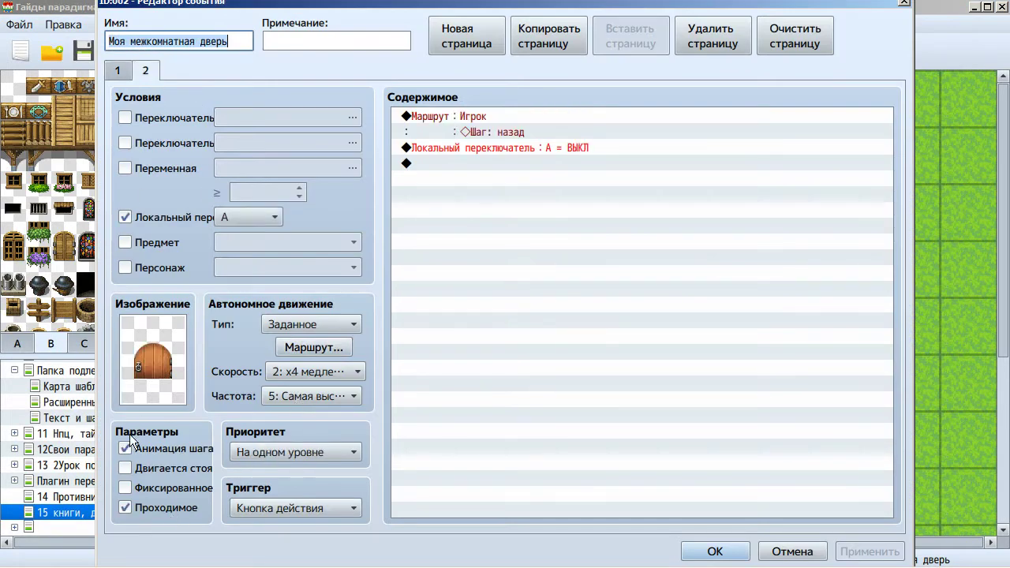
left_click(125, 508)
left_click(868, 551)
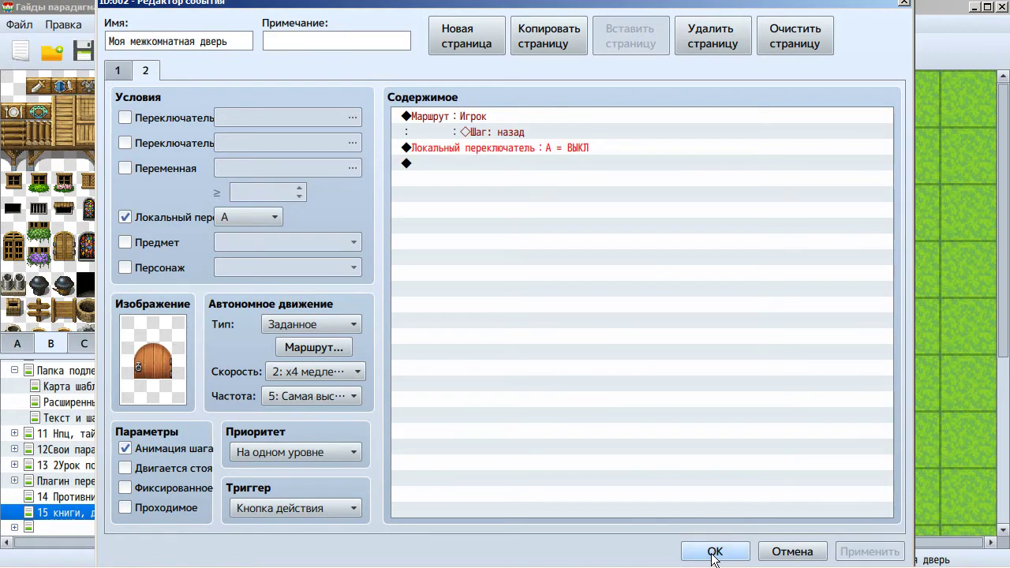
left_click(714, 552)
- Save the changes, playtest passing through "Моя межкомнатная дверь" and toggling it from behind, and end the playtest
left_click(823, 48)
left_click(439, 317)
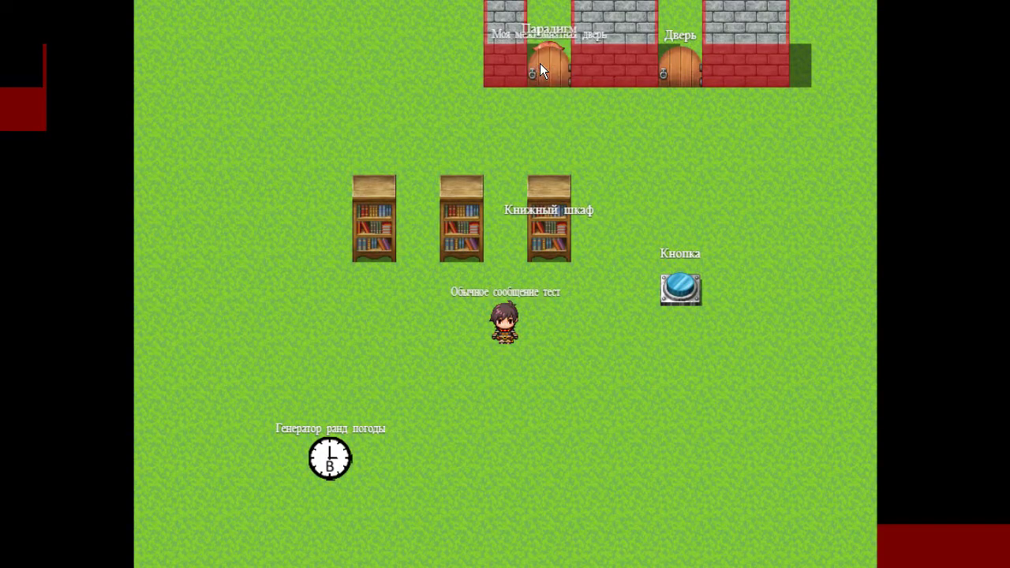
left_click(540, 63)
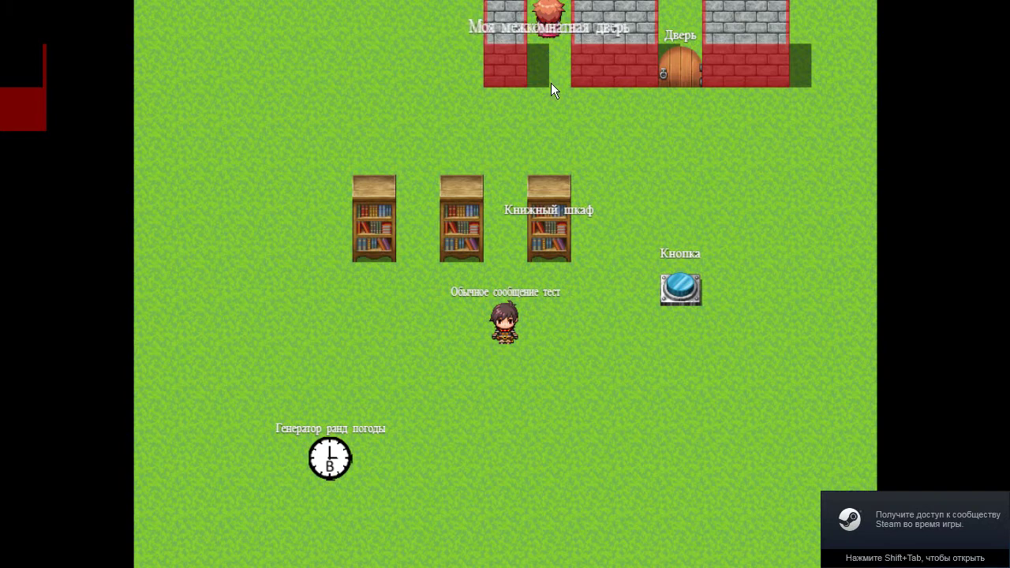
left_click(552, 76)
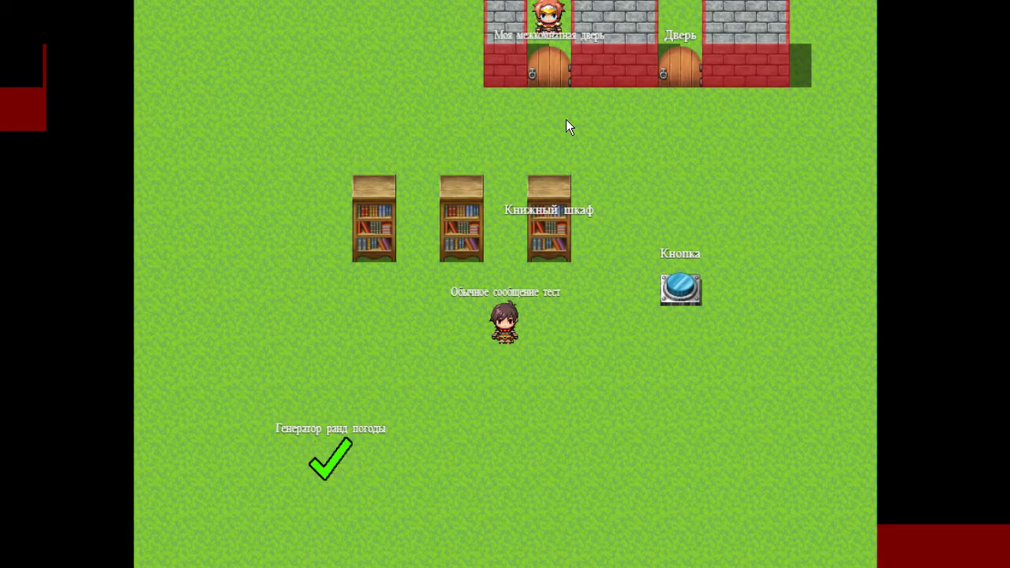
key("alt+F4")
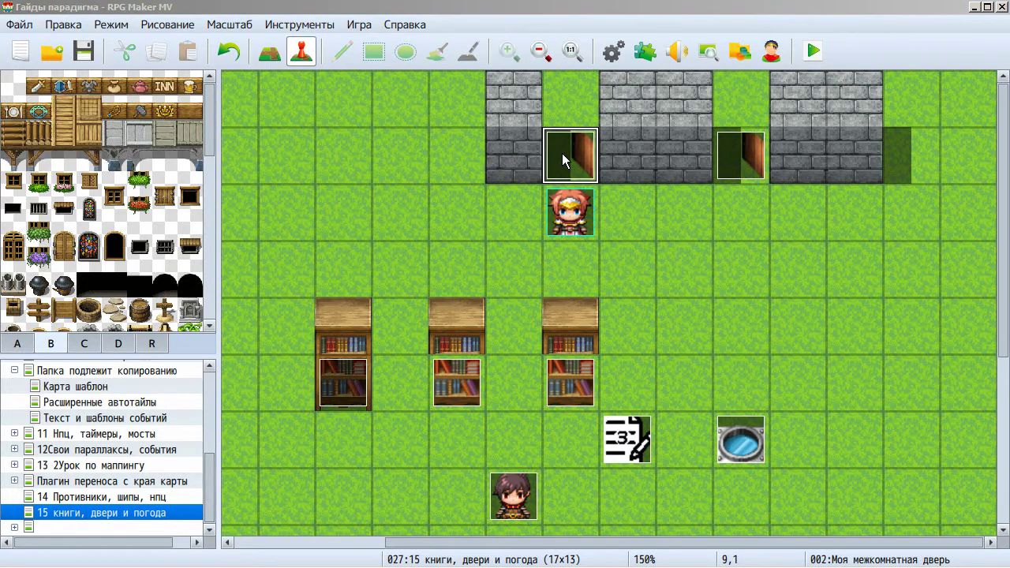
- Enable "Пропуск, если невозможно" for the player's step-back route on page 2 of "Моя межкомнатная дверь" and save the event
double_click(562, 153)
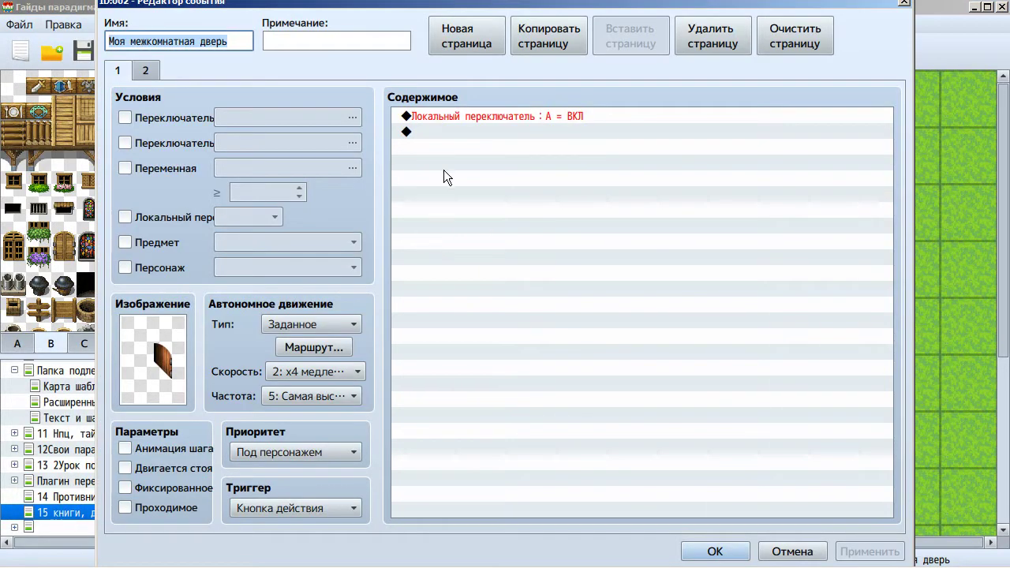
left_click(145, 70)
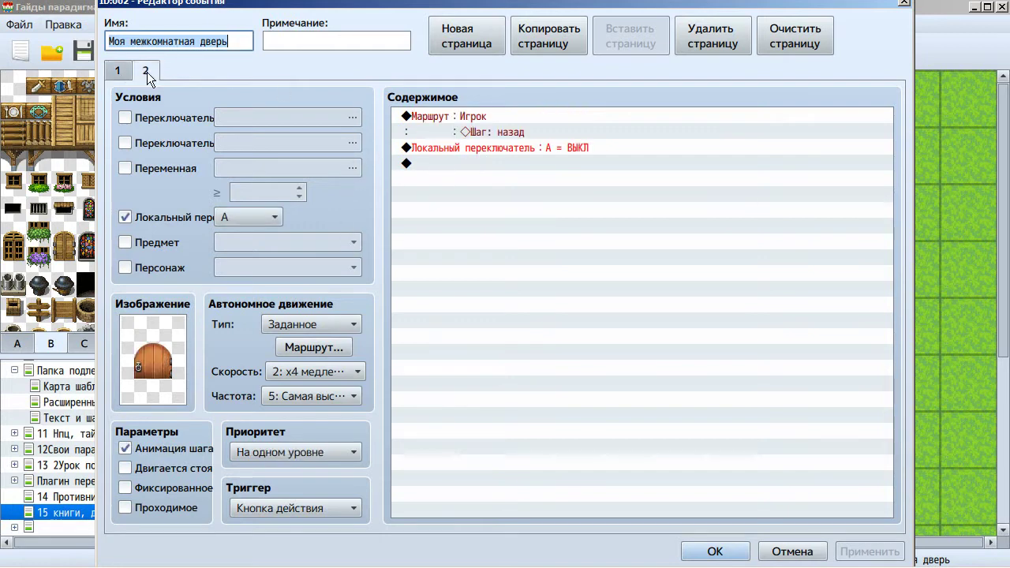
left_click(469, 117)
double_click(469, 128)
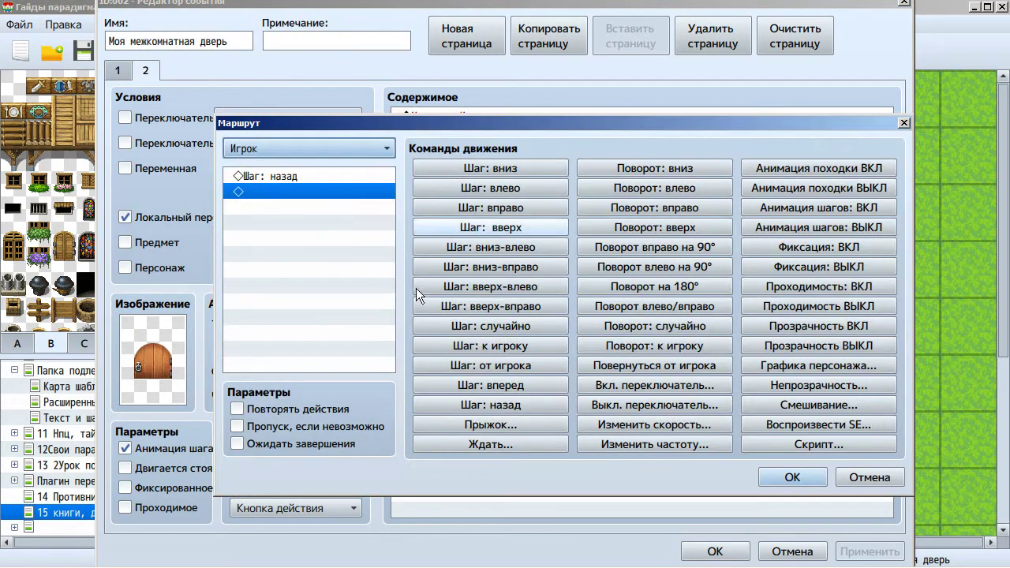
left_click(770, 478)
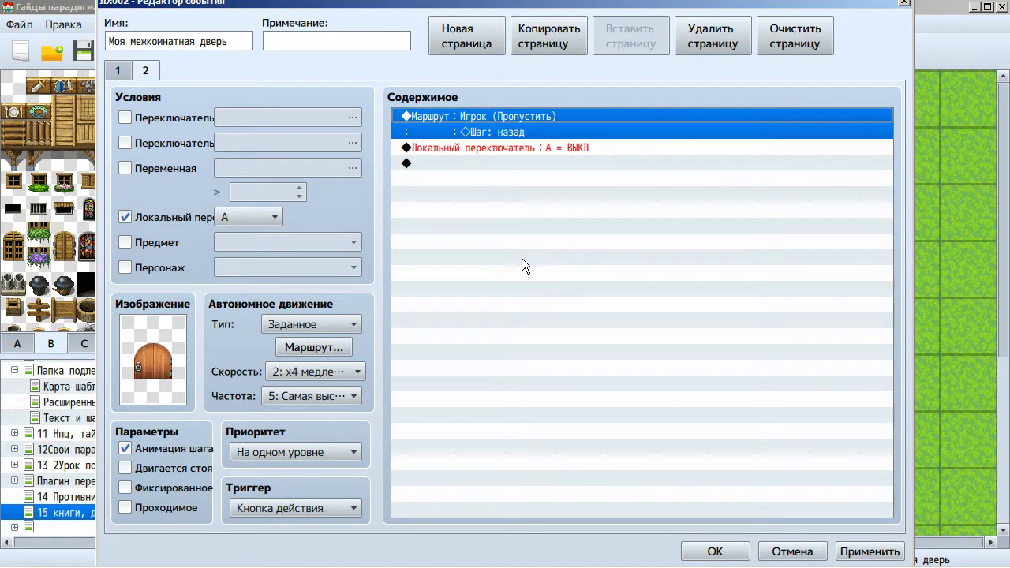
left_click(855, 555)
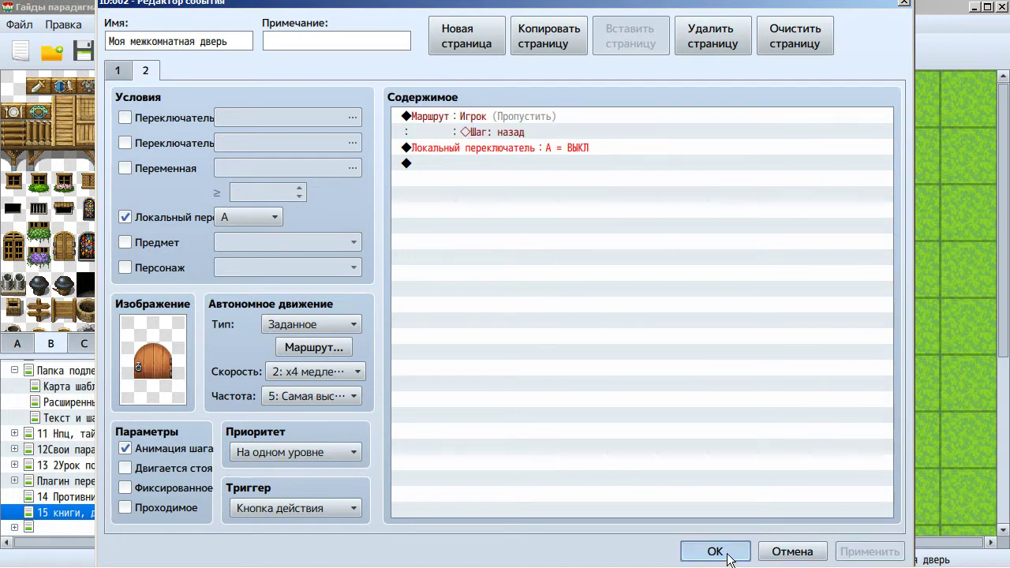
left_click(715, 552)
- Save the changes and start a playtest, walking through "Моя межкомнатная дверь" in both directions
left_click(802, 44)
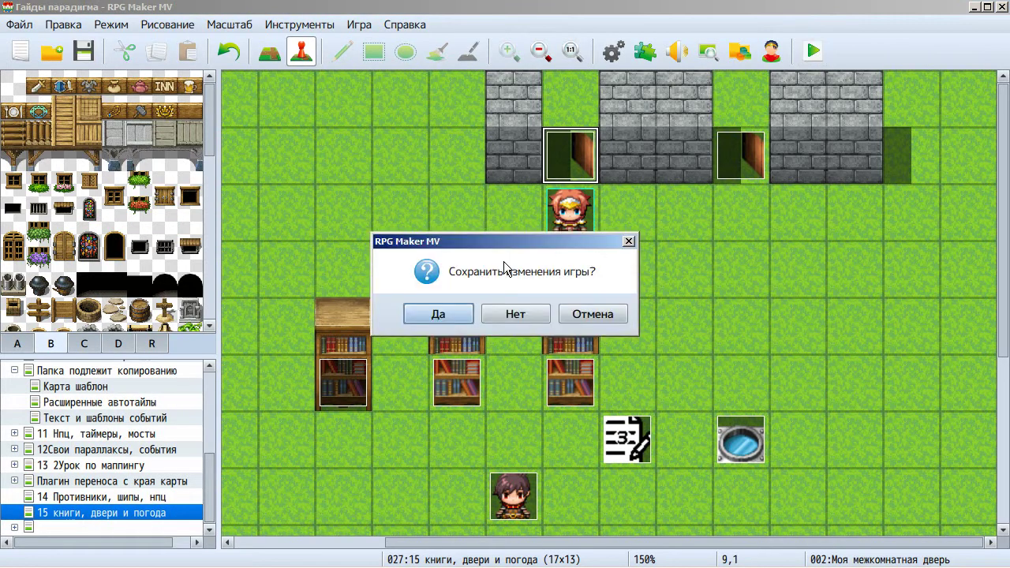
left_click(438, 315)
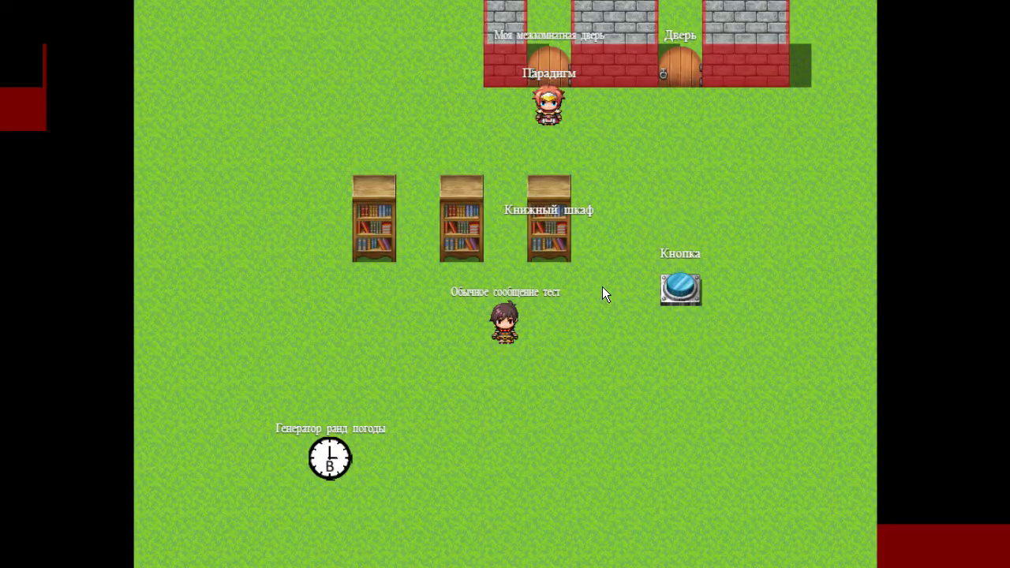
left_click(539, 69)
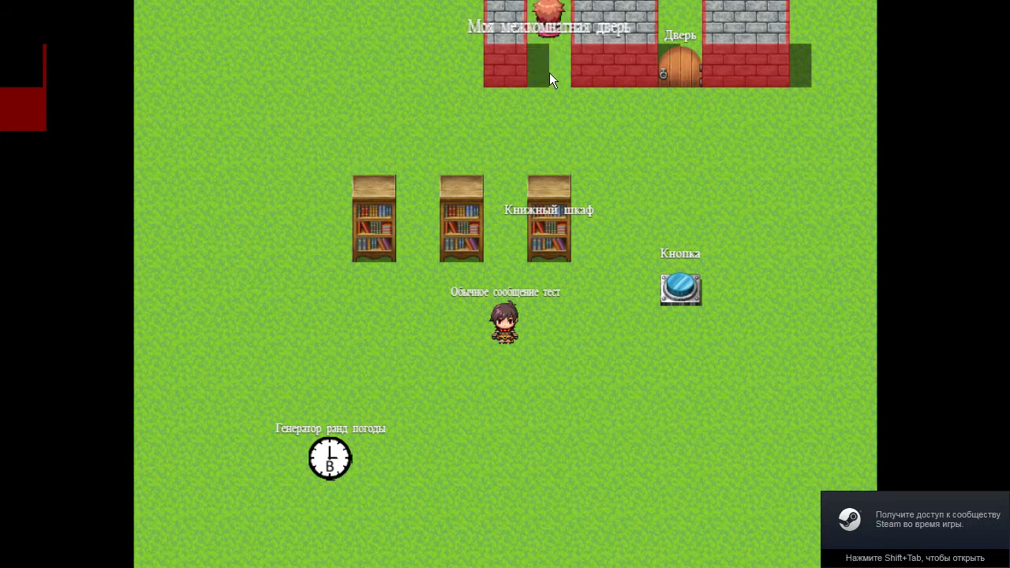
left_click(543, 128)
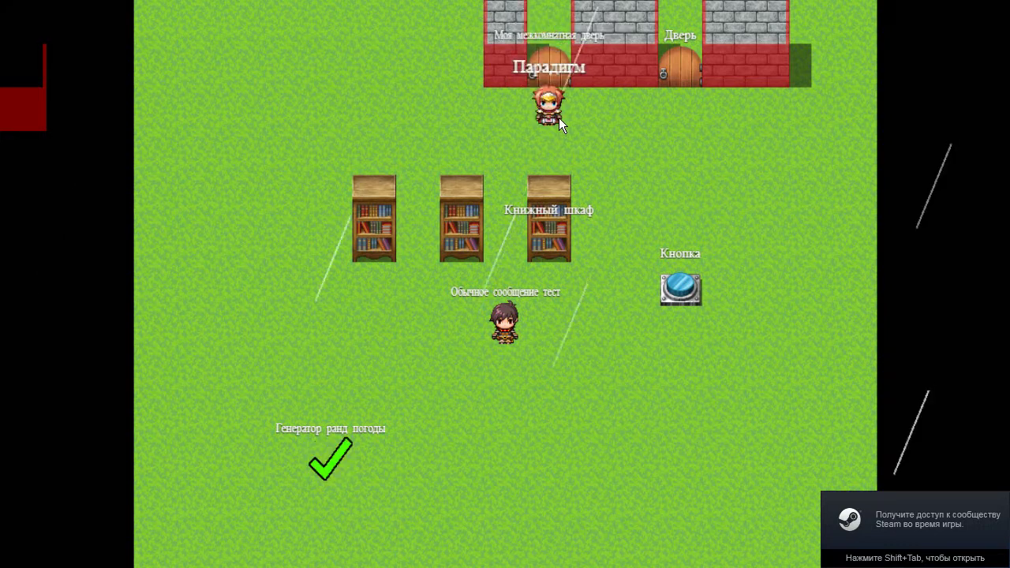
left_click(544, 30)
left_click(559, 73)
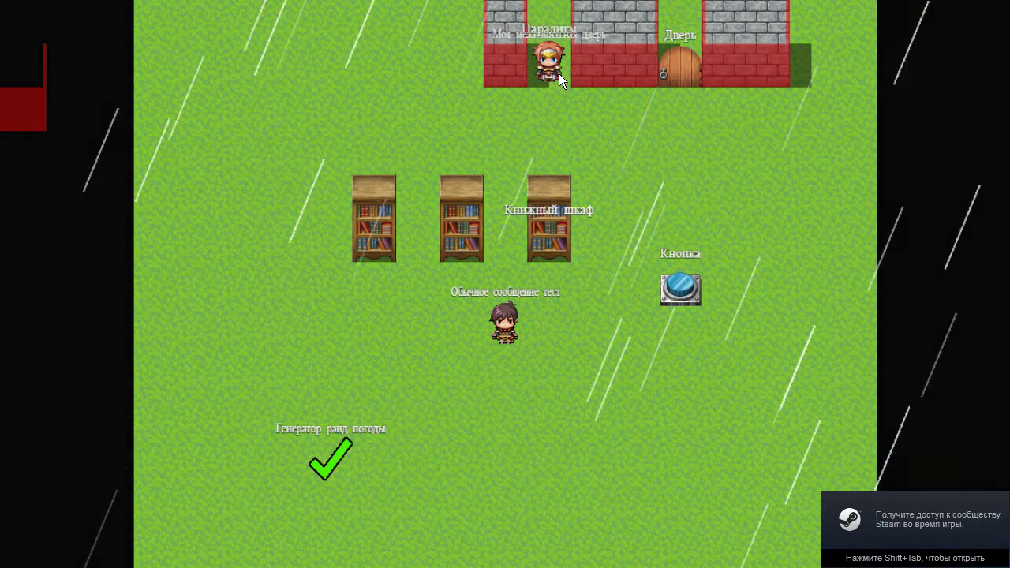
left_click(559, 126)
- Test opening and closing "Моя межкомнатная дверь" repeatedly from the front and from behind, and end the playtest
left_click(550, 69)
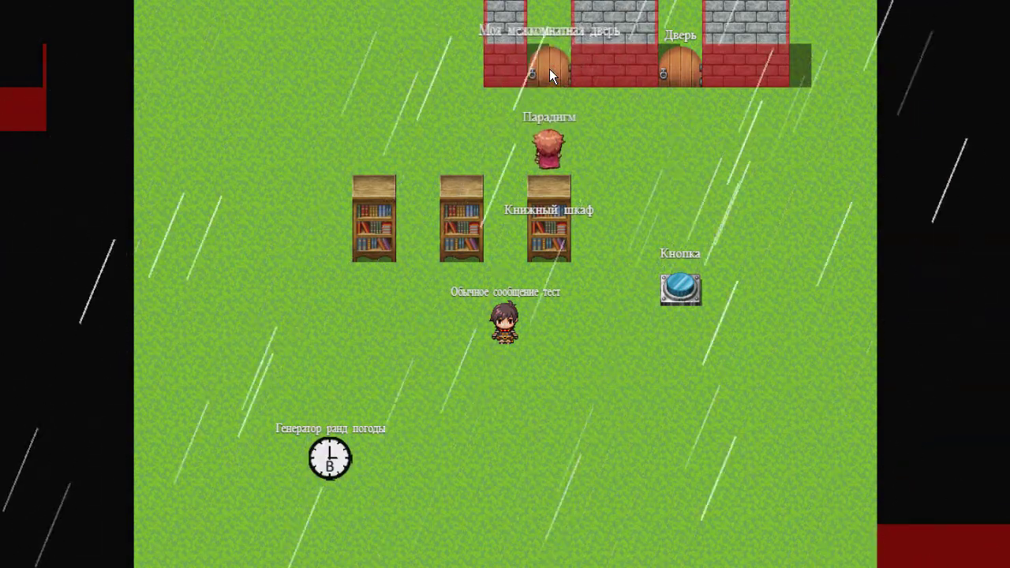
left_click(555, 101)
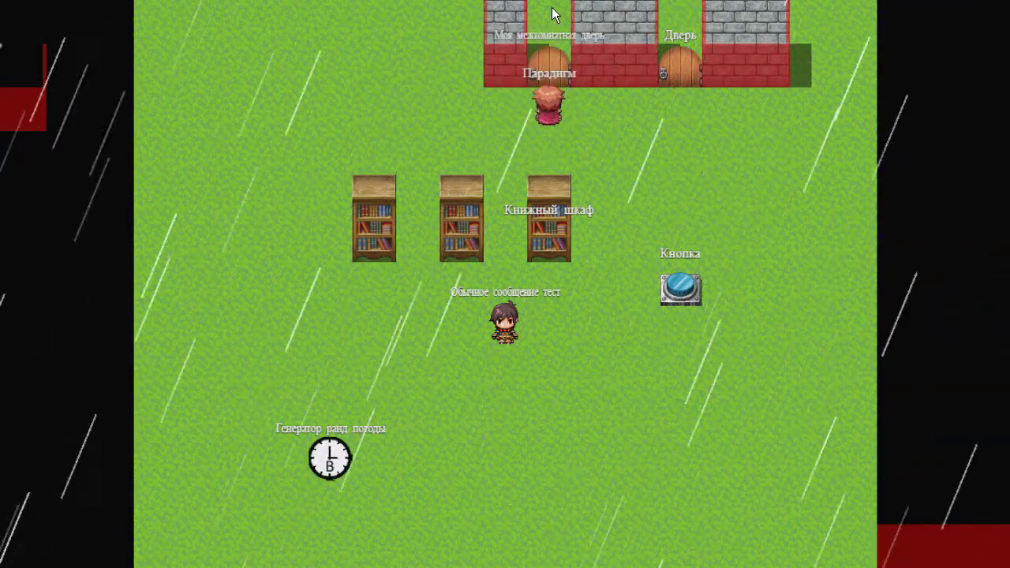
left_click(552, 9)
left_click(550, 99)
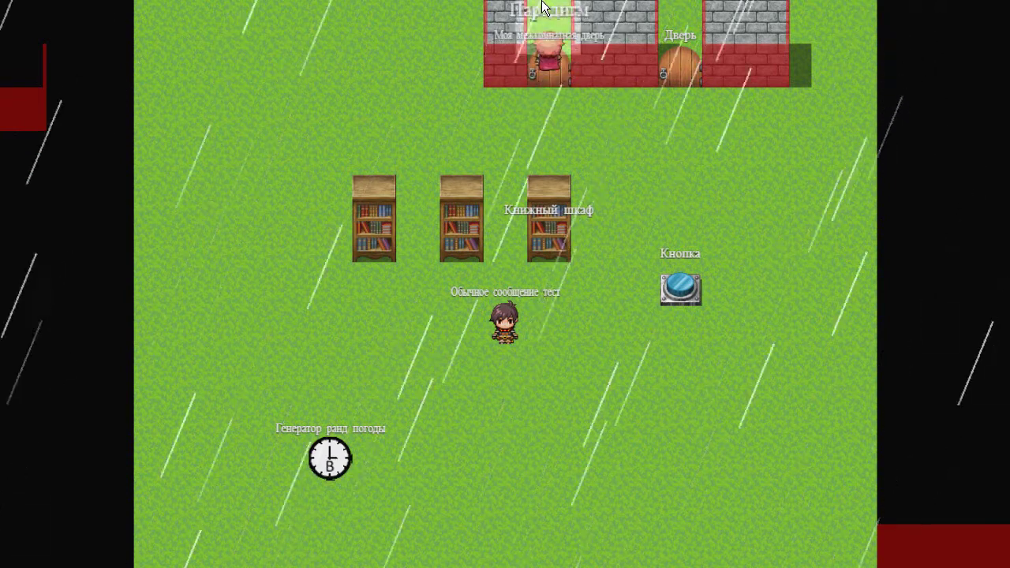
left_click(541, 111)
left_click(551, 10)
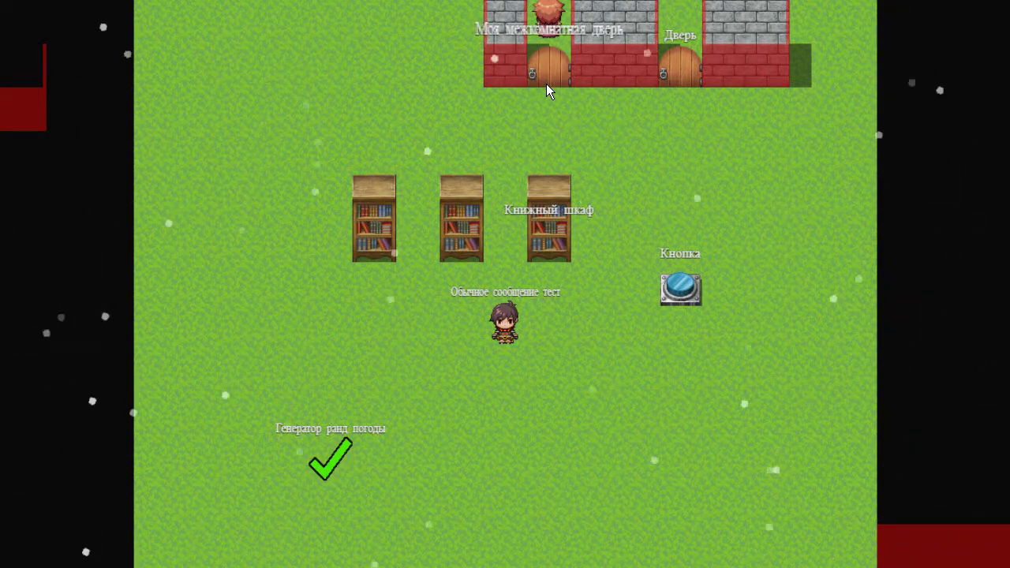
left_click(549, 114)
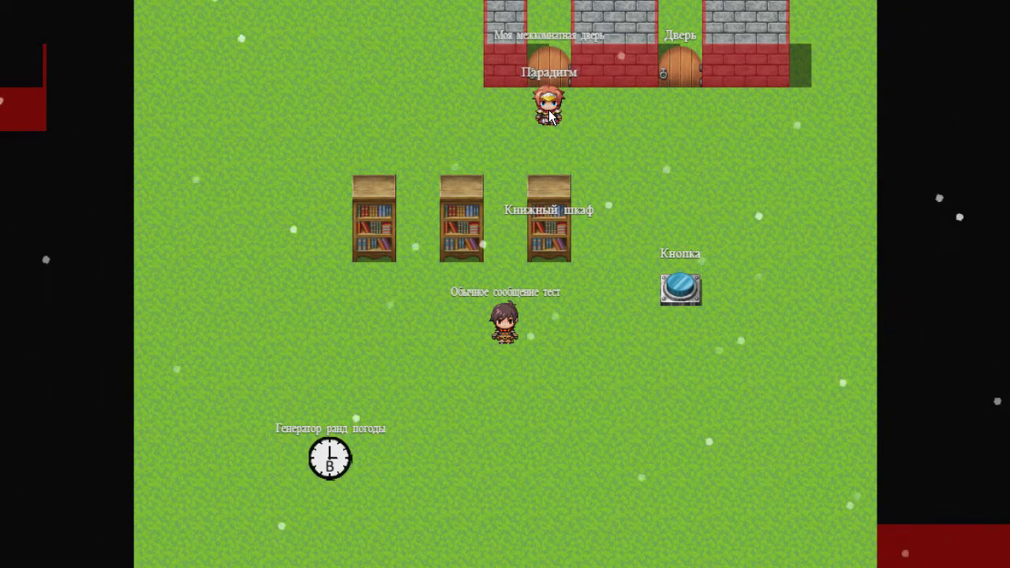
key("alt+F4")
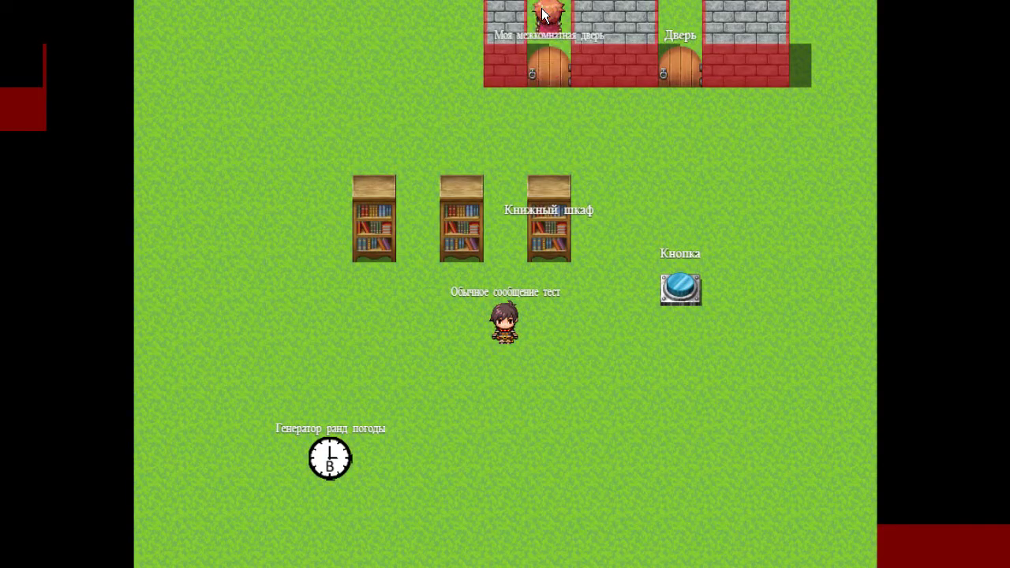
left_click(536, 129)
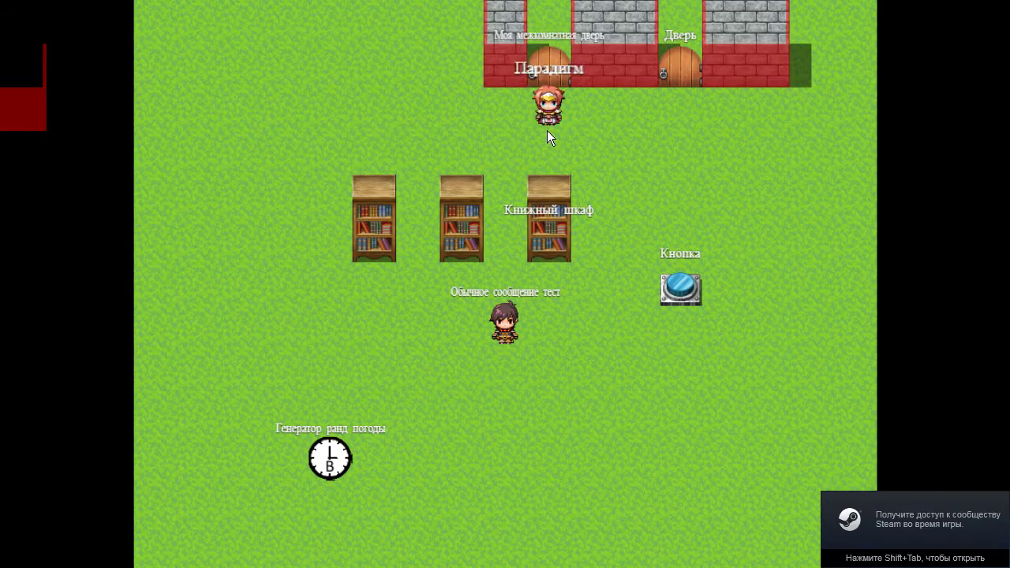
key("alt+F4")
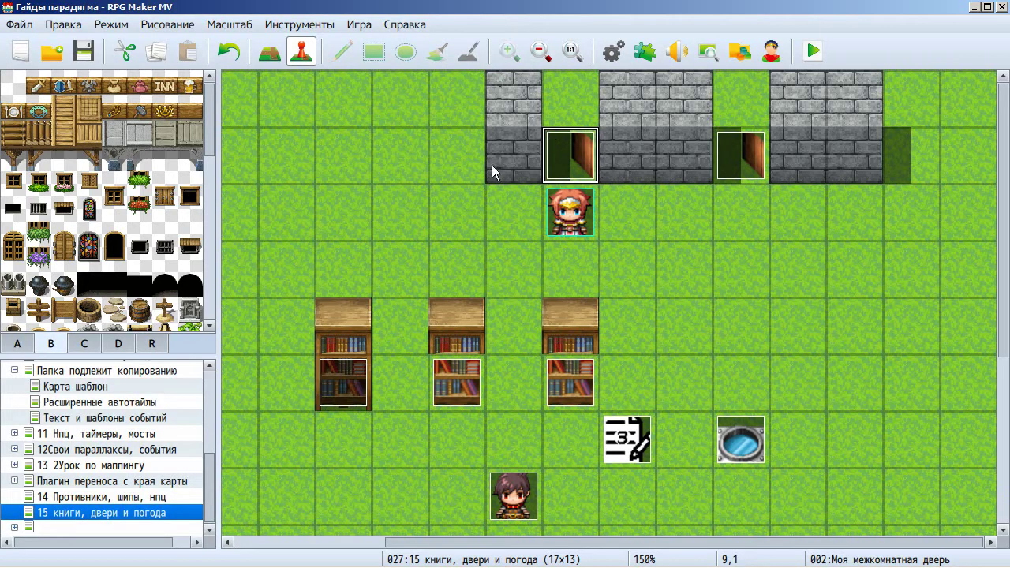
- Set the priority on page 1 of "Моя межкомнатная дверь" to "На одном уровне"
left_click(570, 153)
double_click(570, 153)
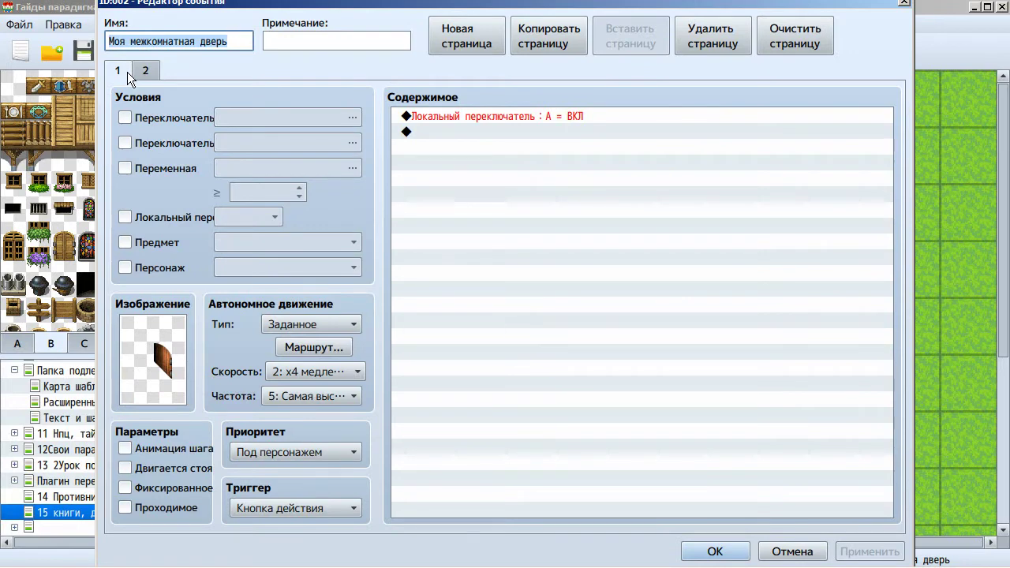
left_click(324, 437)
left_click(296, 489)
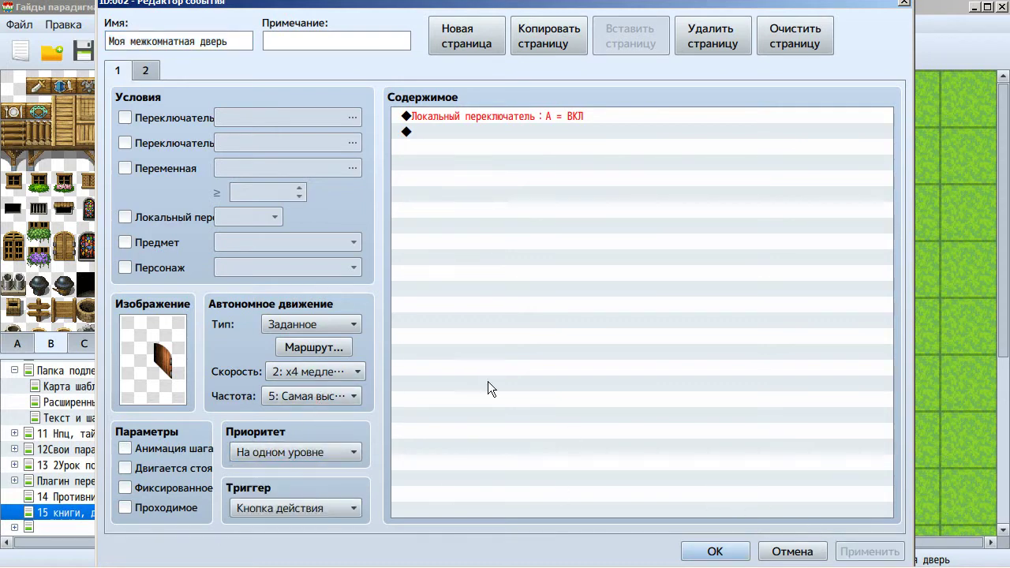
- Set the priority on page 2 of the door event to "Под персонажем" and turn off "Анимация шага"
left_click(151, 68)
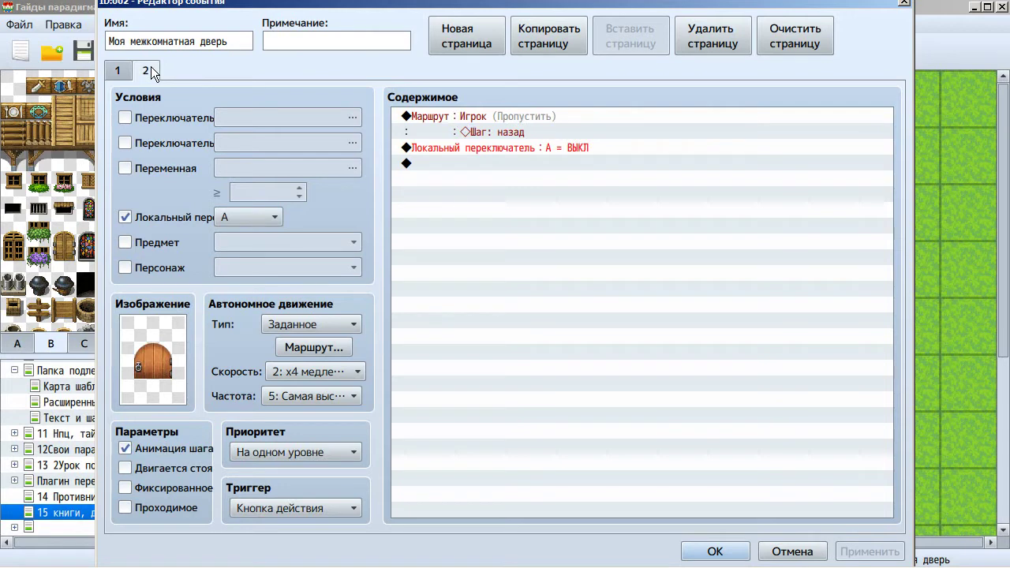
left_click(325, 444)
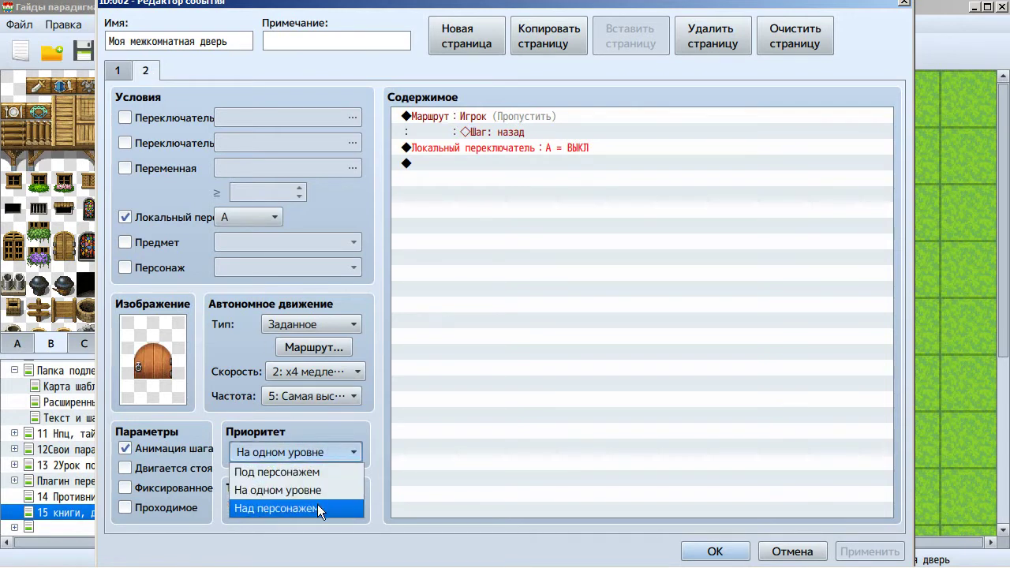
left_click(323, 475)
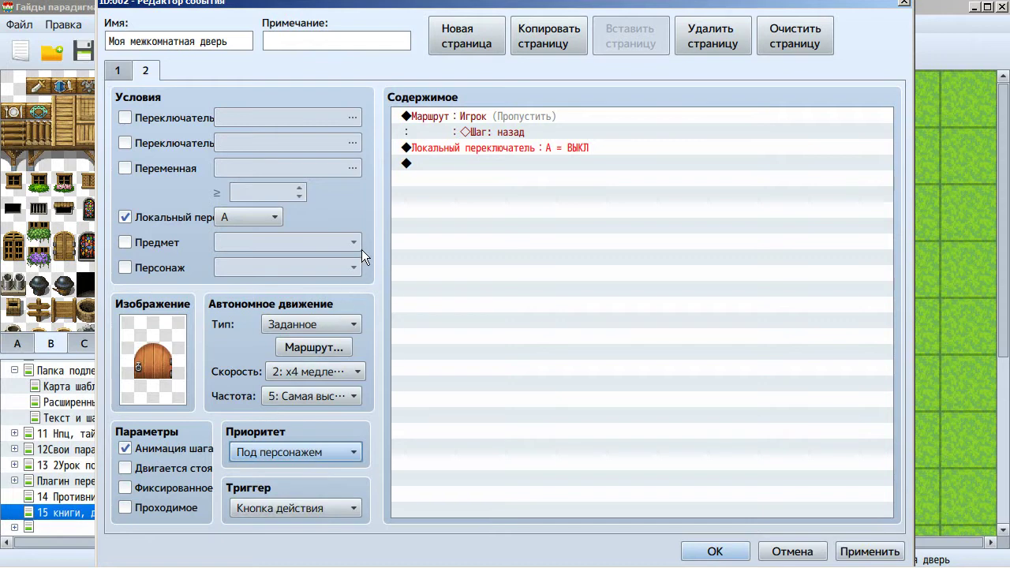
left_click(125, 448)
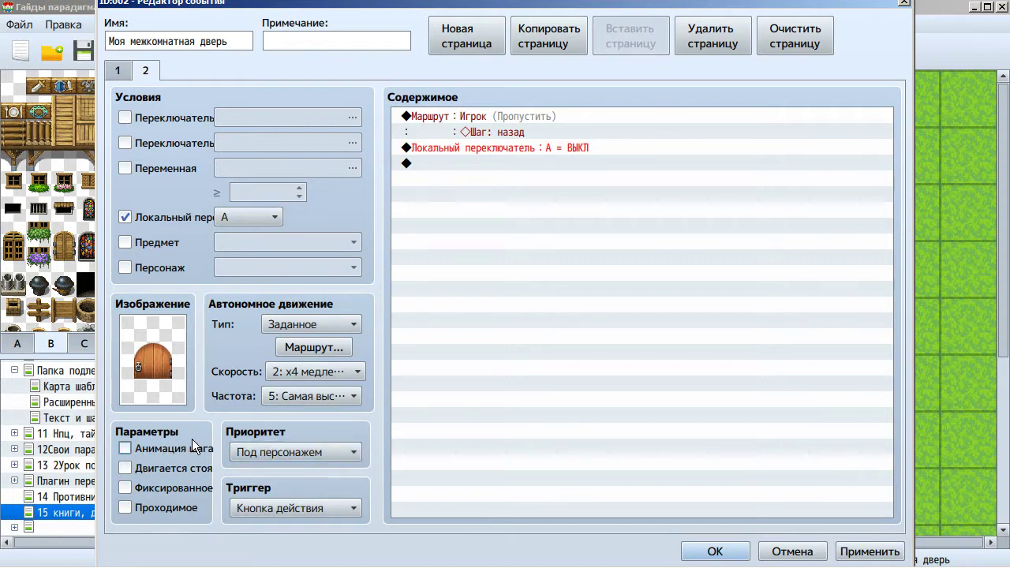
- Compare the settings and commands on pages 1 and 2 of "Моя межкомнатная дверь"
left_click(120, 70)
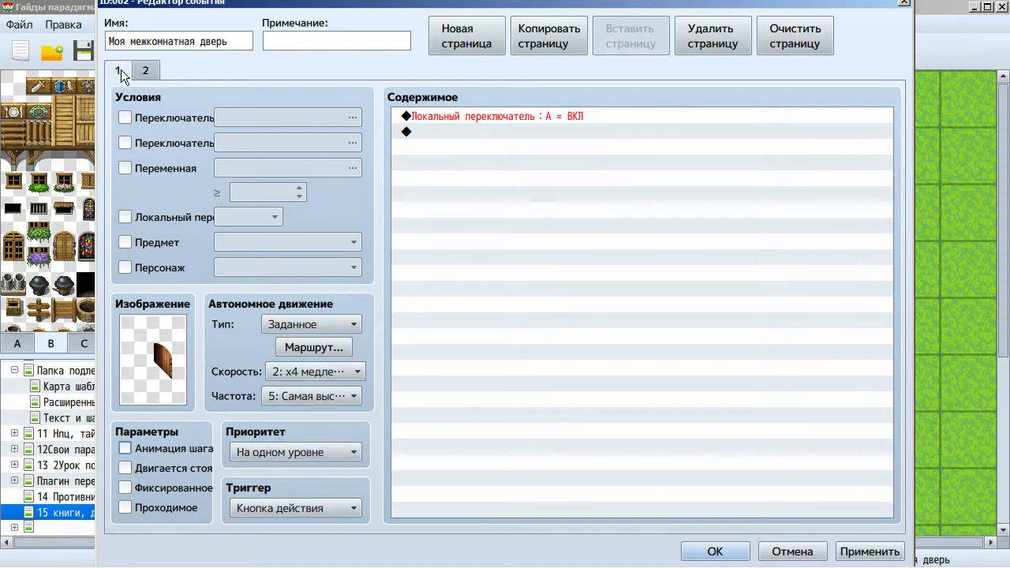
left_click(151, 70)
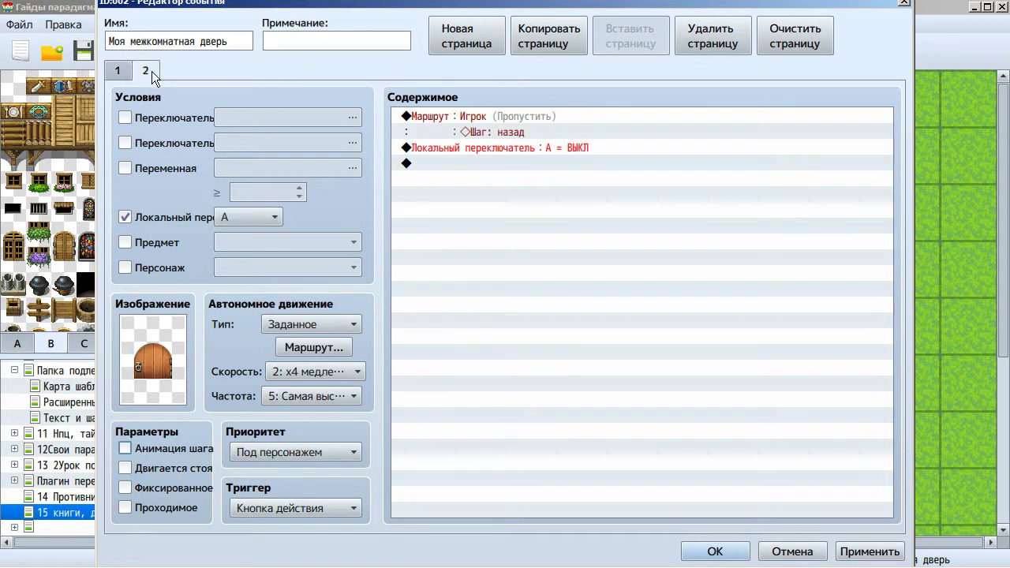
left_click(126, 75)
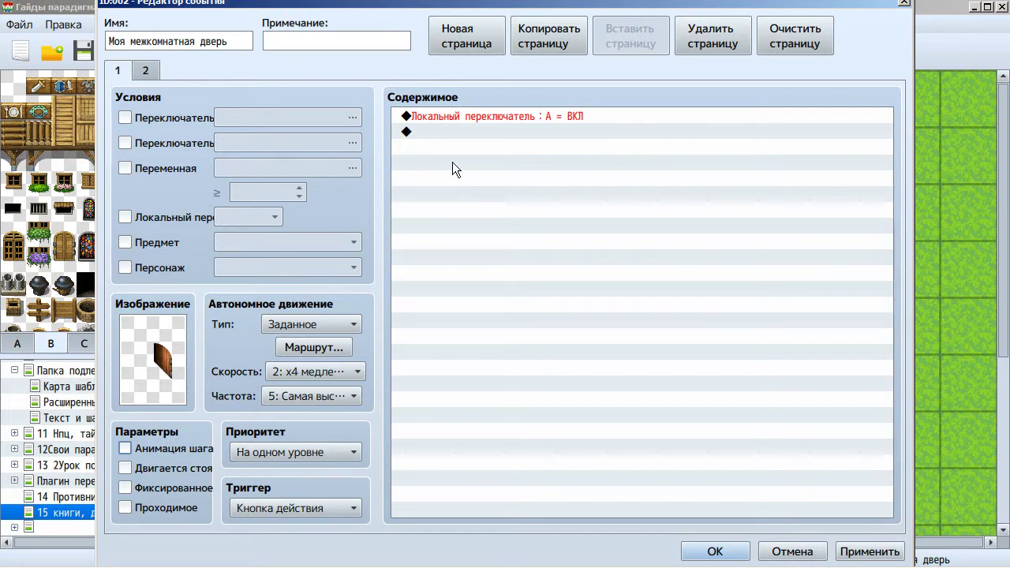
left_click(491, 118)
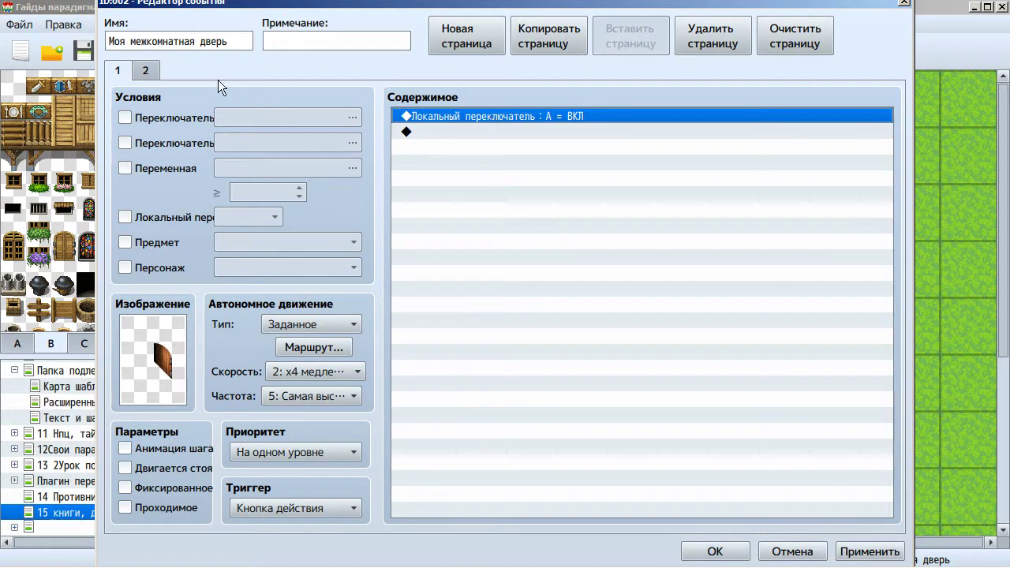
left_click(155, 73)
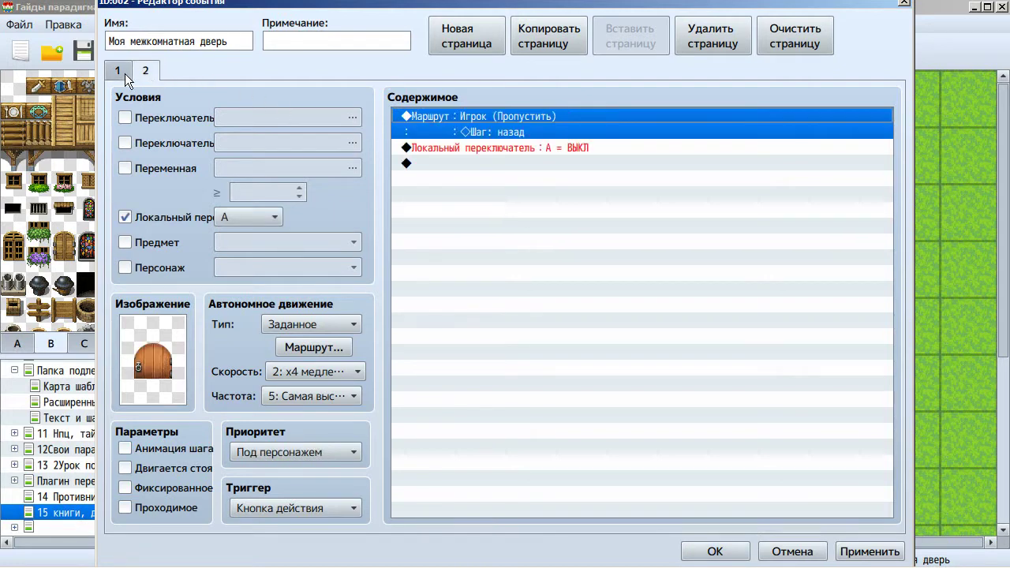
left_click(123, 73)
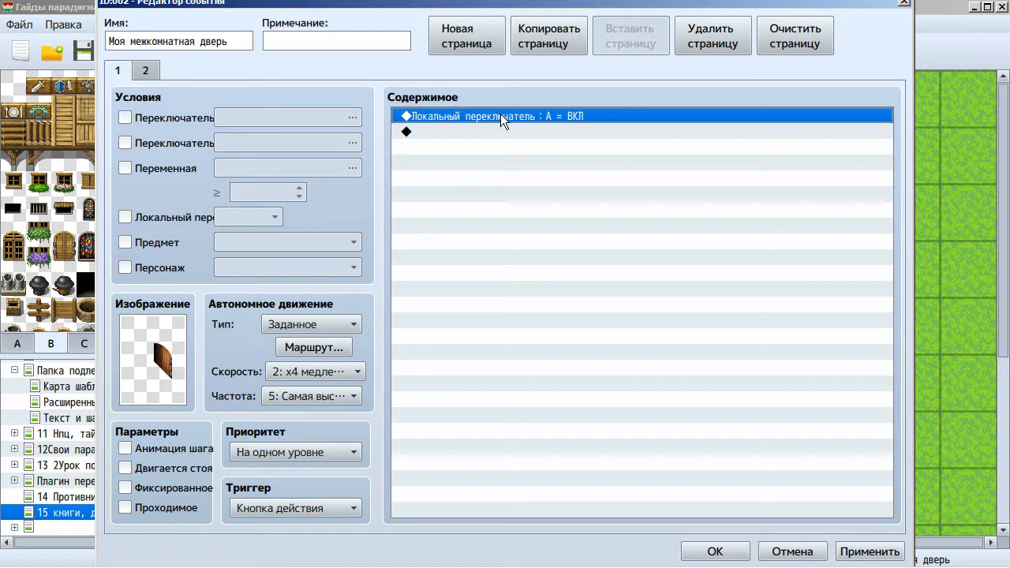
left_click(145, 70)
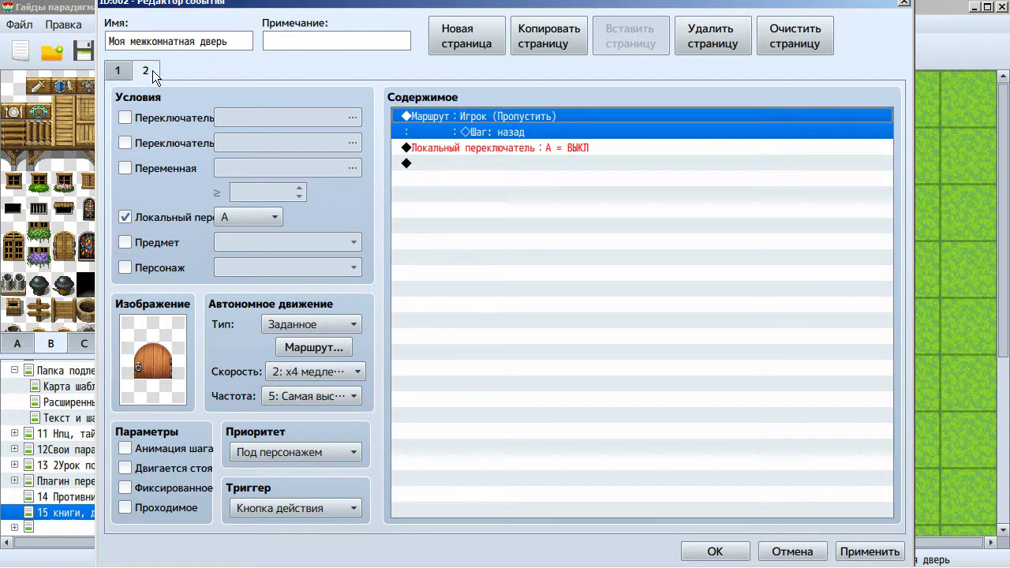
left_click(125, 70)
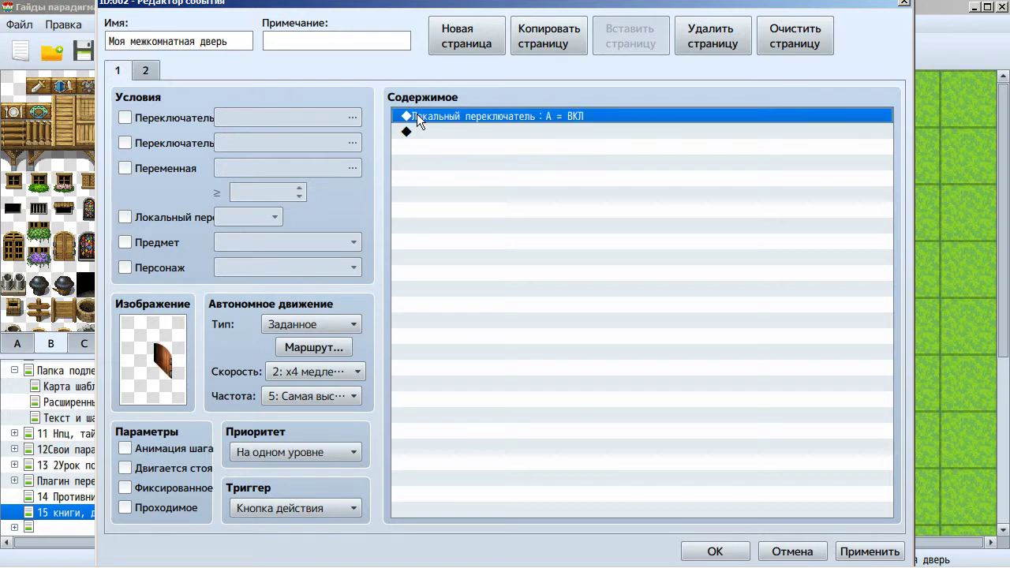
- Add a player movement route with a 15-frame wait and "Ожидать завершения" on after the self switch command on page 1
left_click(427, 131)
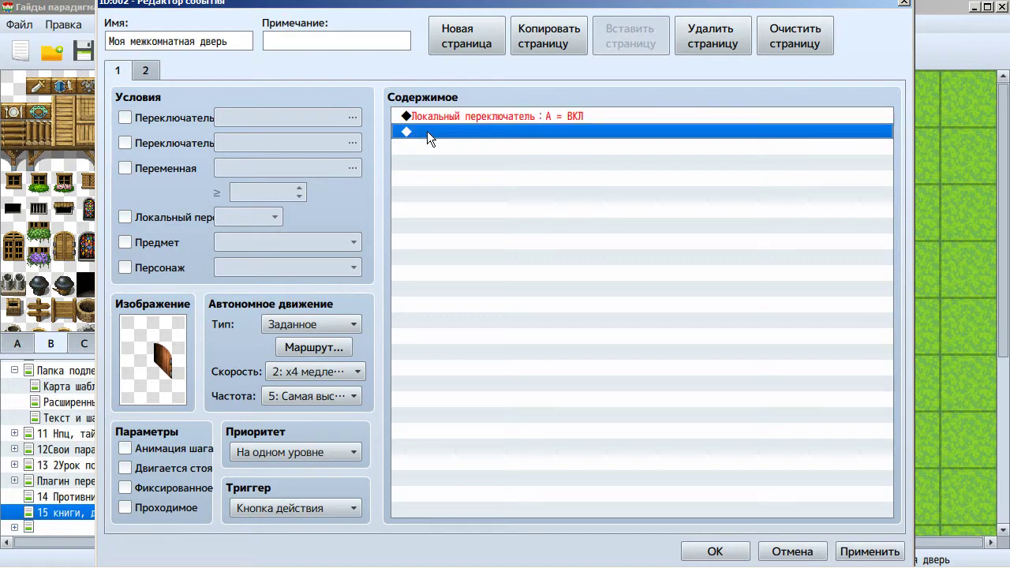
double_click(427, 131)
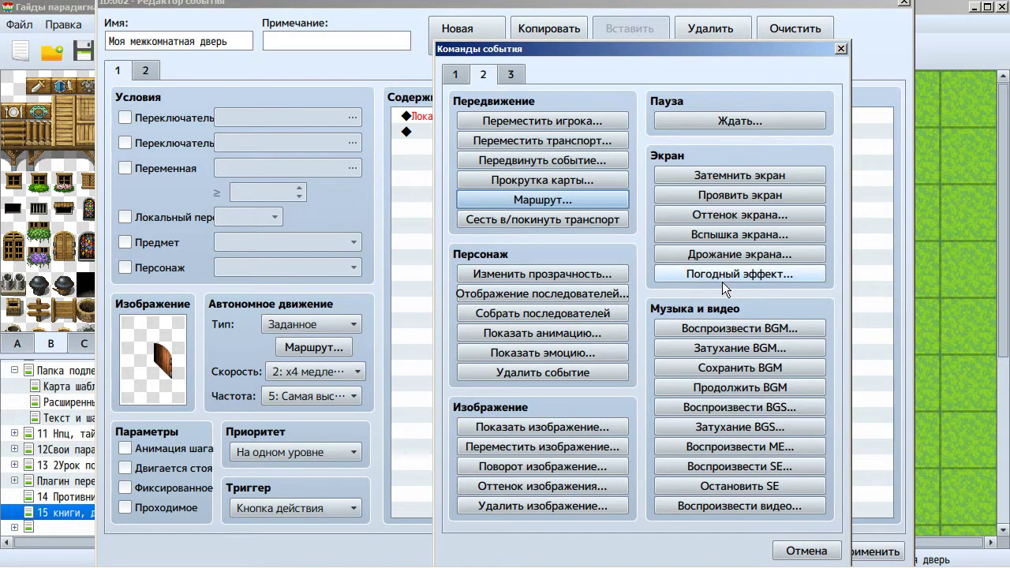
left_click(610, 200)
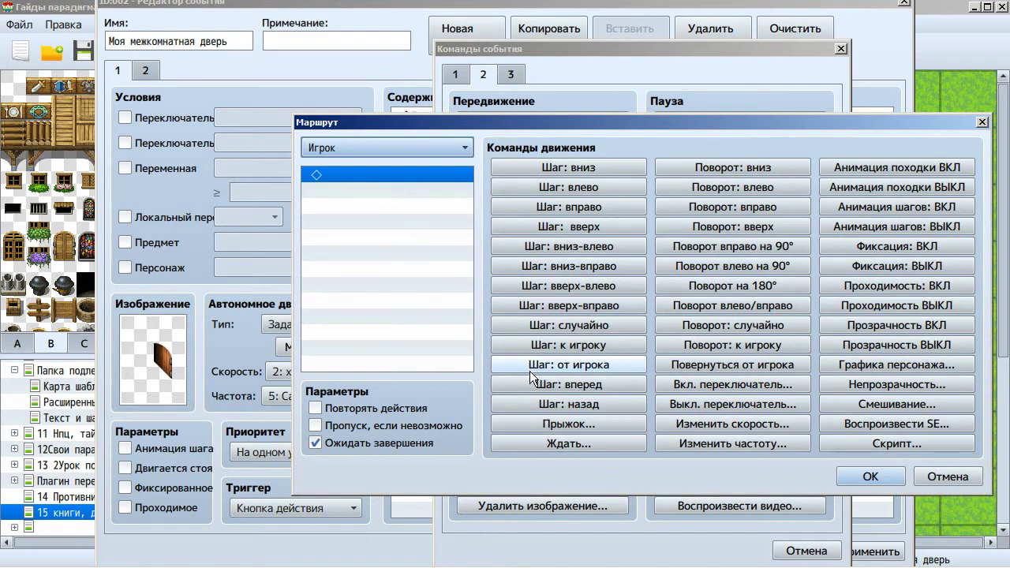
left_click(596, 440)
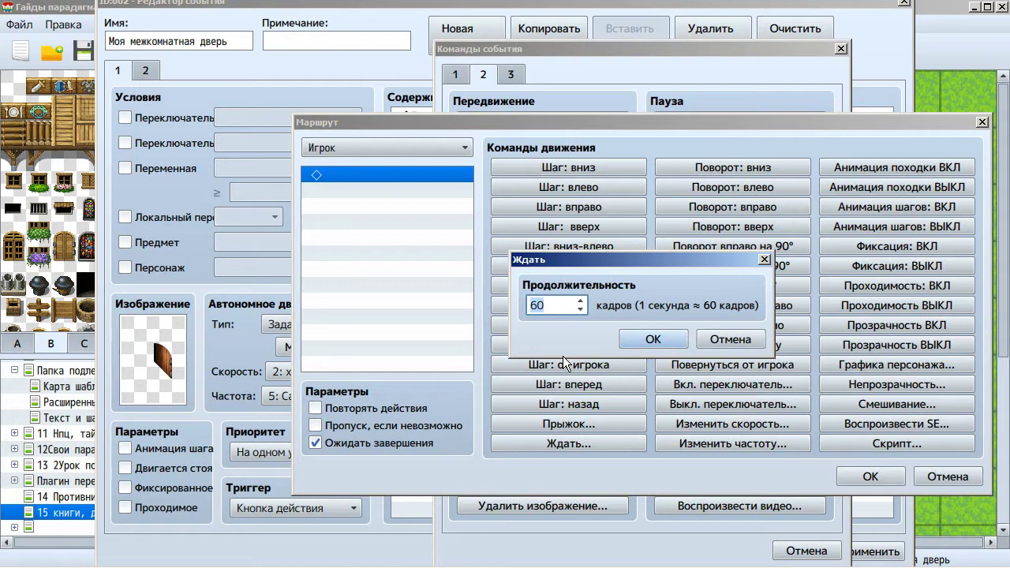
type("15")
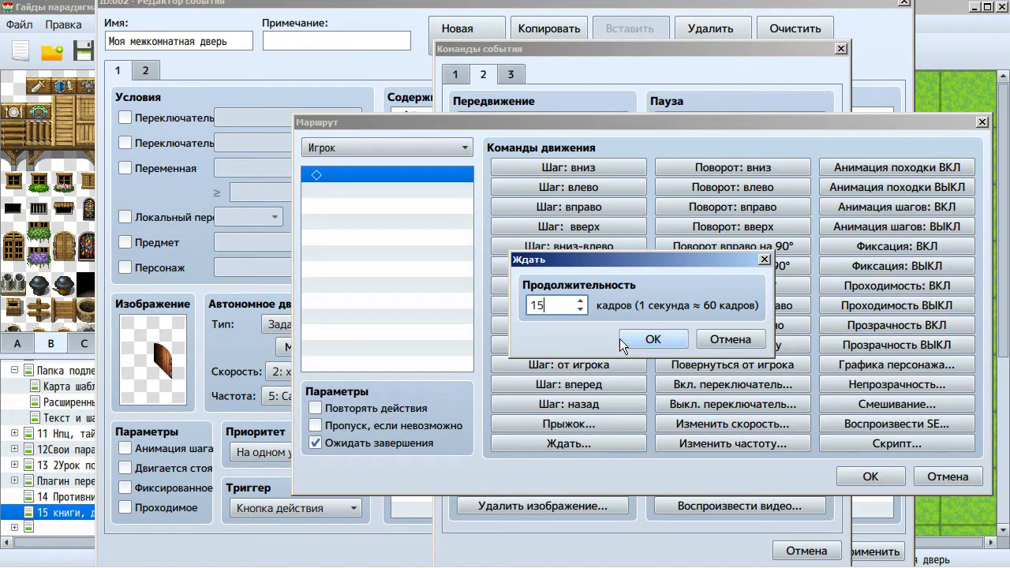
left_click(628, 338)
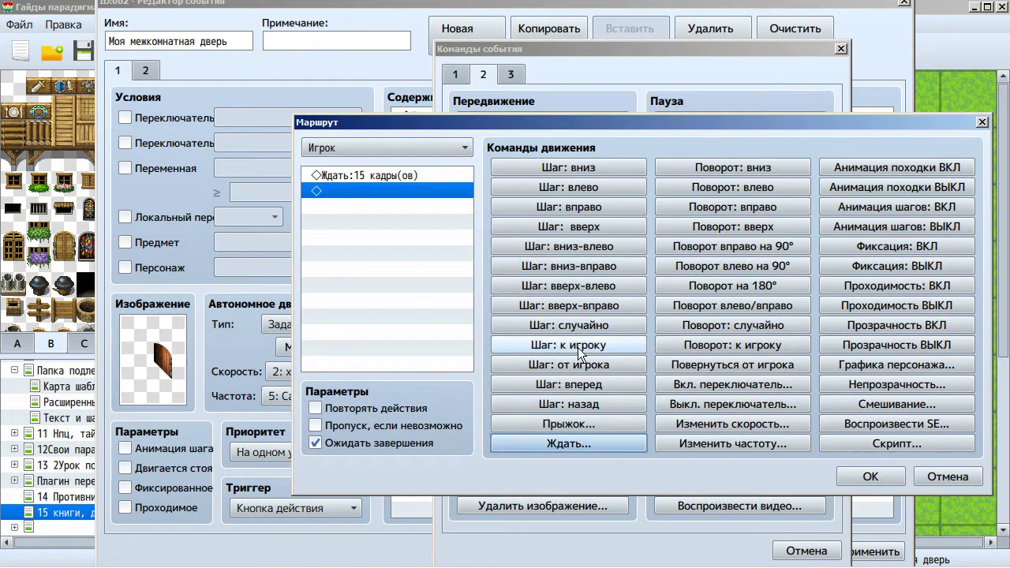
left_click(323, 442)
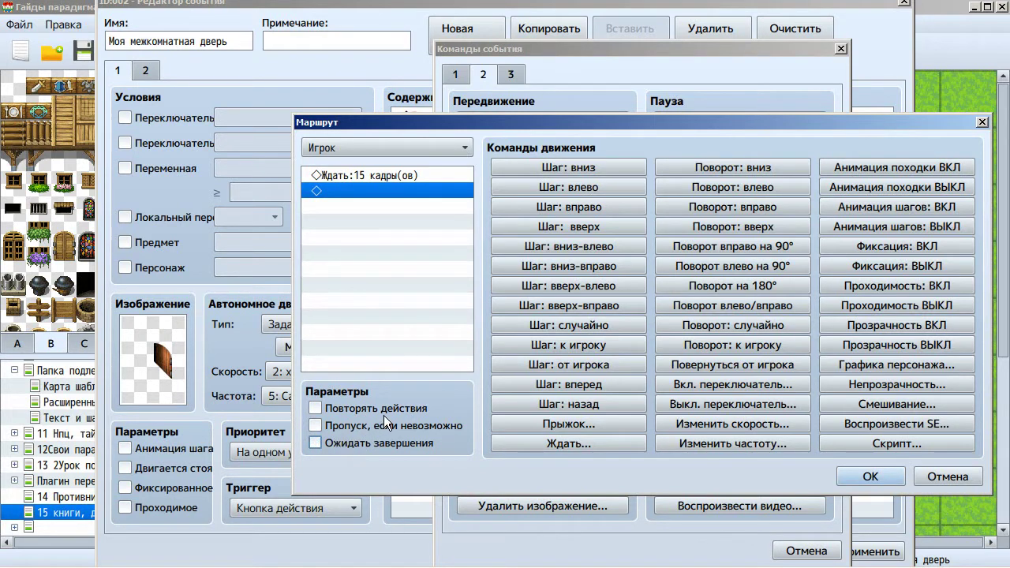
left_click(319, 443)
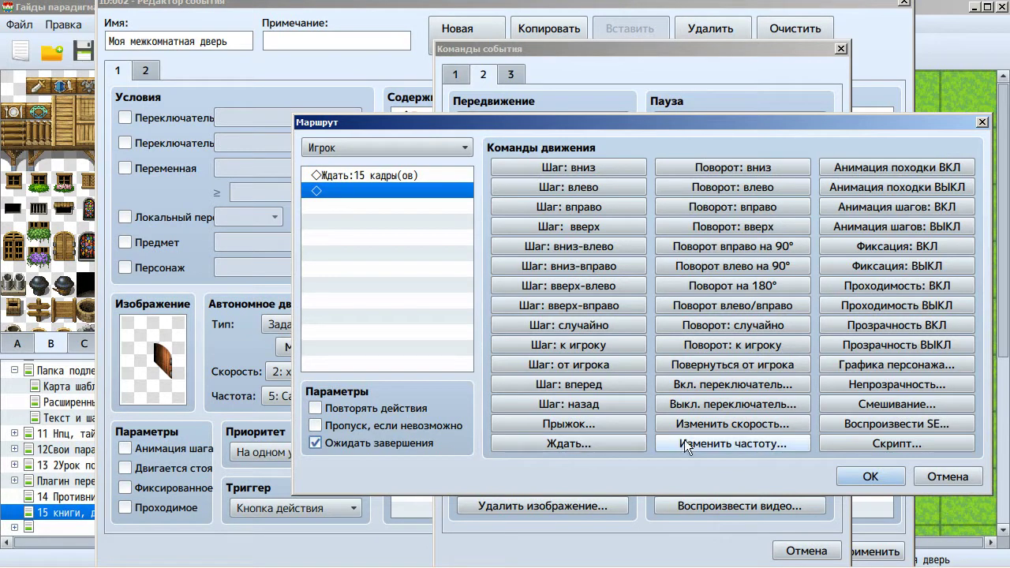
left_click(860, 472)
- Check the order of the self switch and wait commands, apply the changes and close "Моя межкомнатная дверь"
left_click(502, 120)
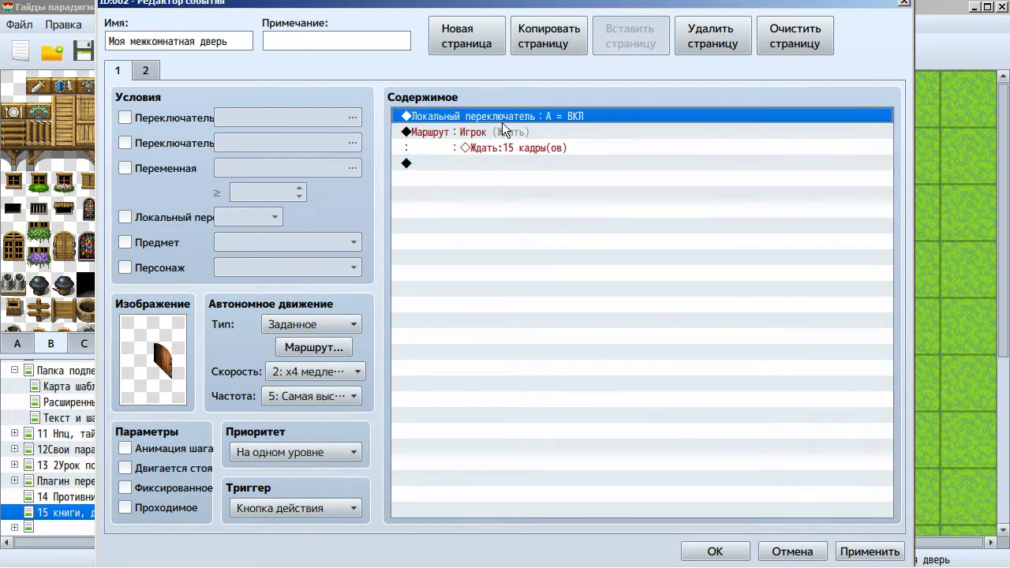
left_click(502, 133)
left_click(516, 116)
left_click(517, 138)
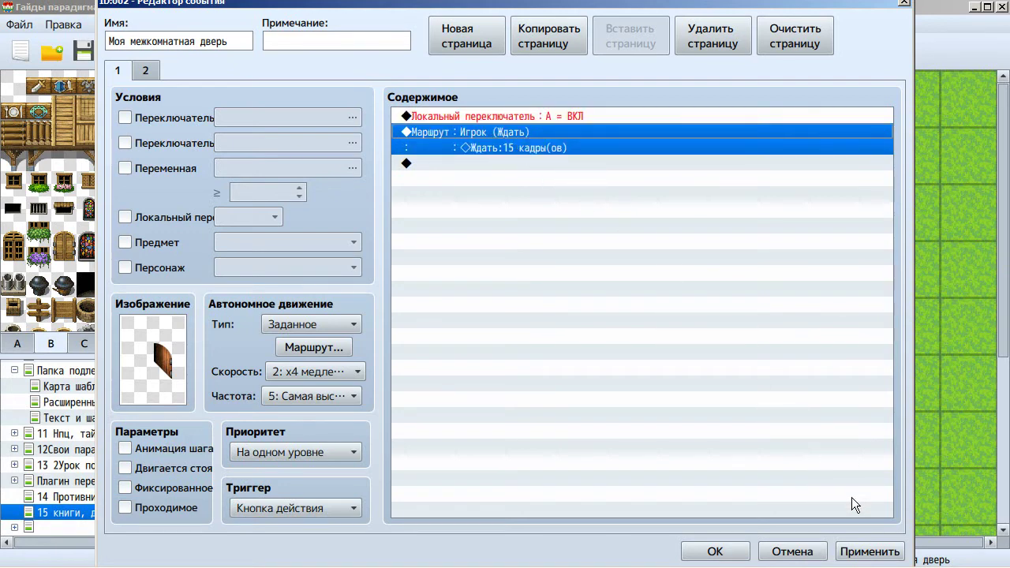
left_click(849, 551)
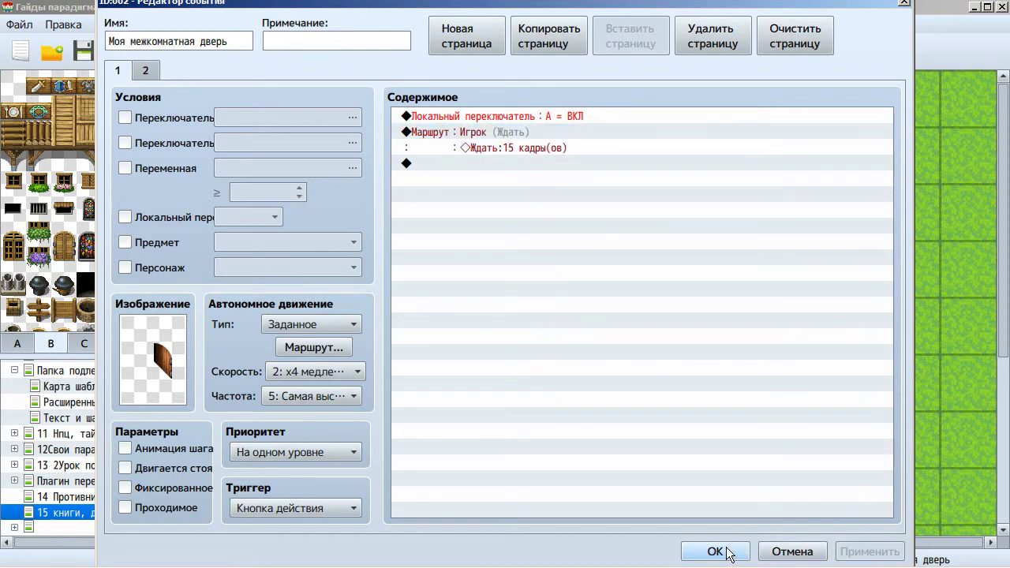
left_click(716, 551)
- Playtest the map by opening "Моя межкомнатная дверь" and walking around near the bookcases, and end the playtest
left_click(810, 52)
left_click(419, 312)
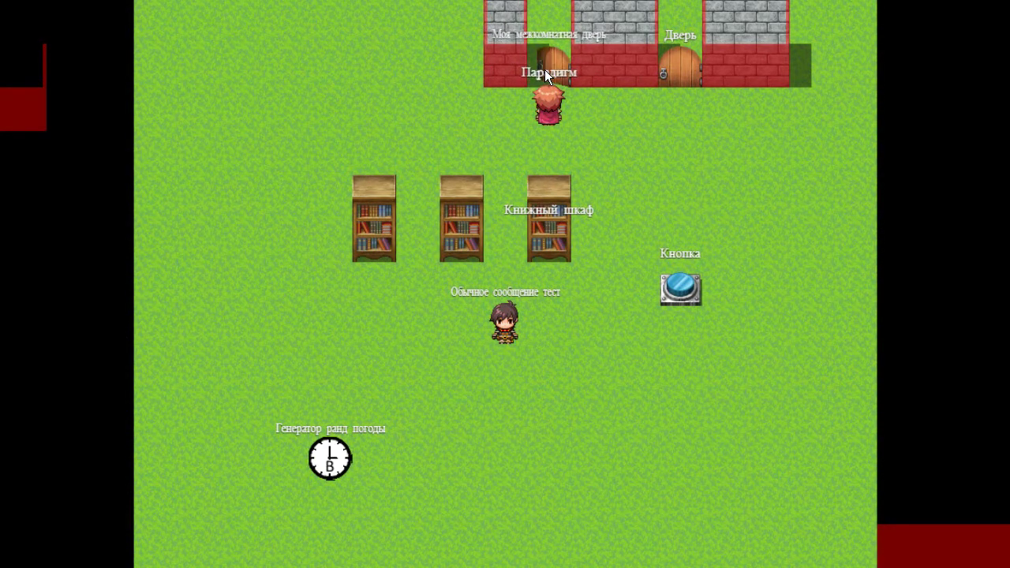
left_click(560, 150)
left_click(636, 153)
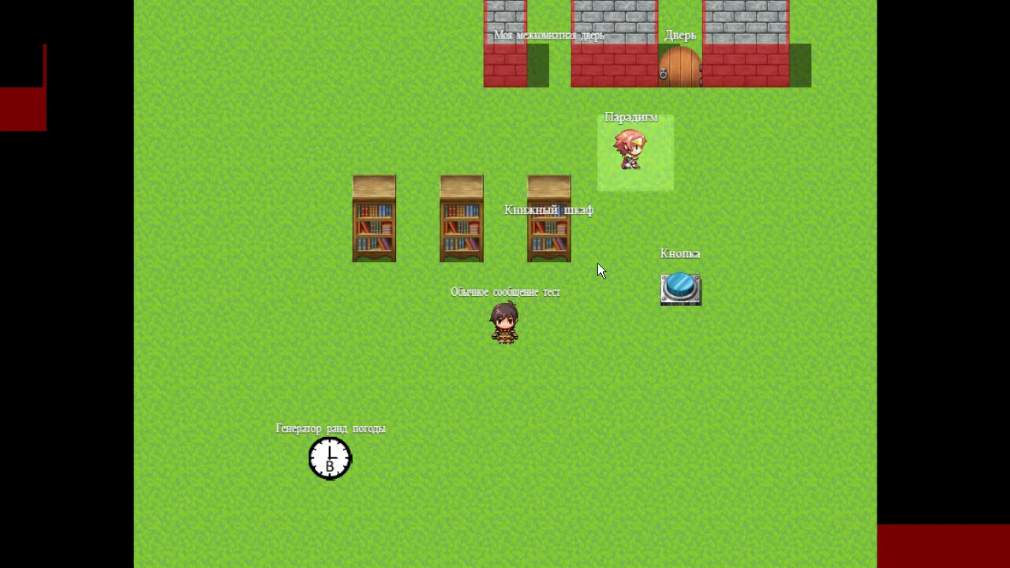
left_click(594, 278)
mouse_move(590, 335)
left_mouse_down()
mouse_move(518, 409)
mouse_move(508, 442)
left_mouse_up()
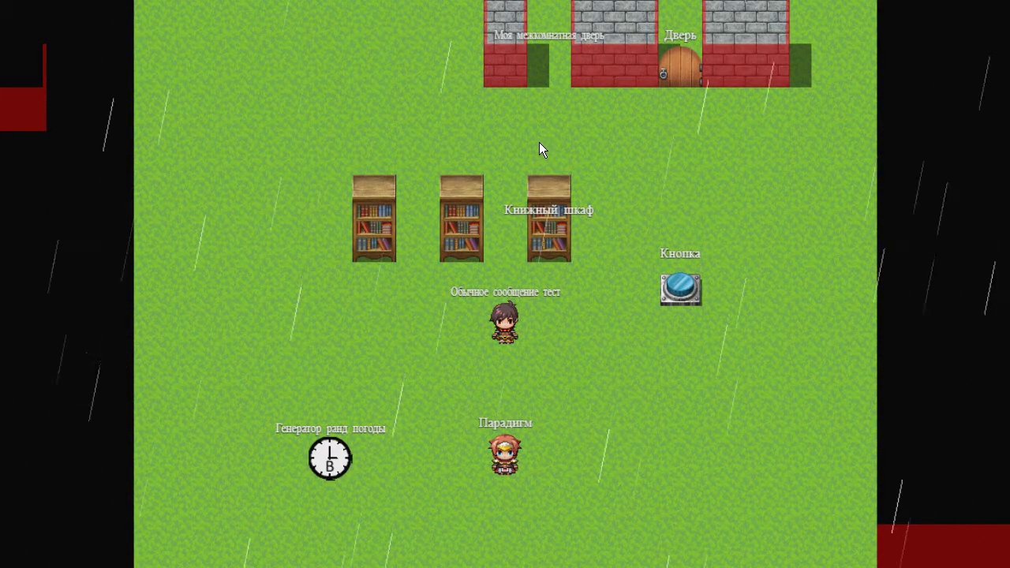
left_click(409, 314)
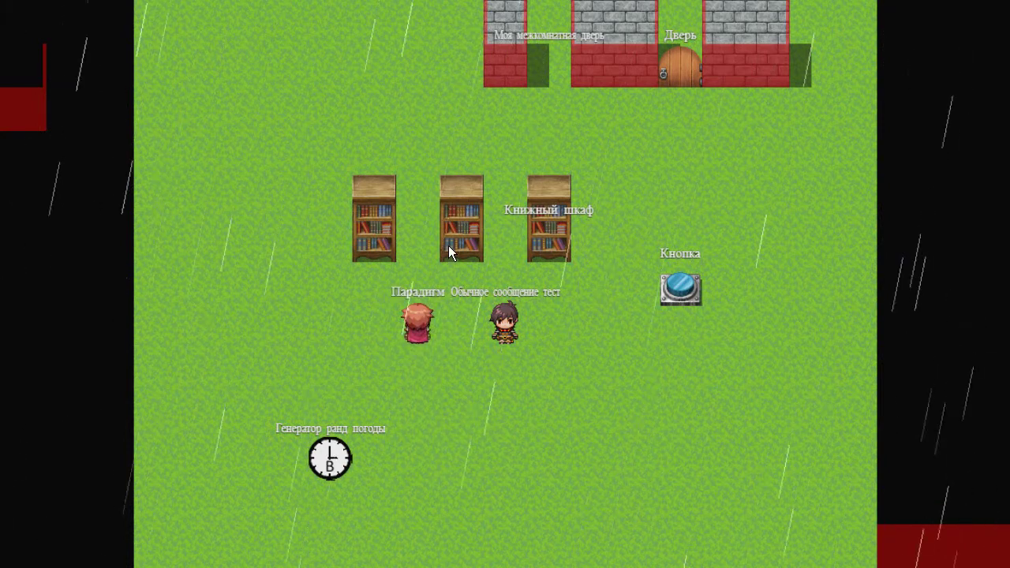
left_click(448, 294)
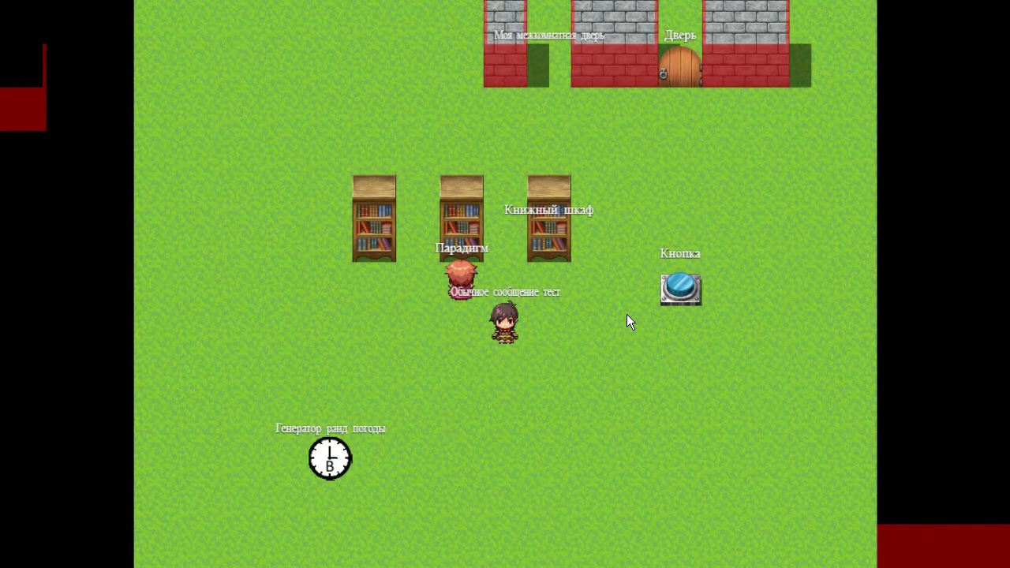
key("alt+F4")
- Open the "Генератор ранд погоды" event and examine the timer commands on page 1 and the random variable commands on page 2
middle_click_drag(626, 314, 508, 465)
left_click(425, 499)
key("Return")
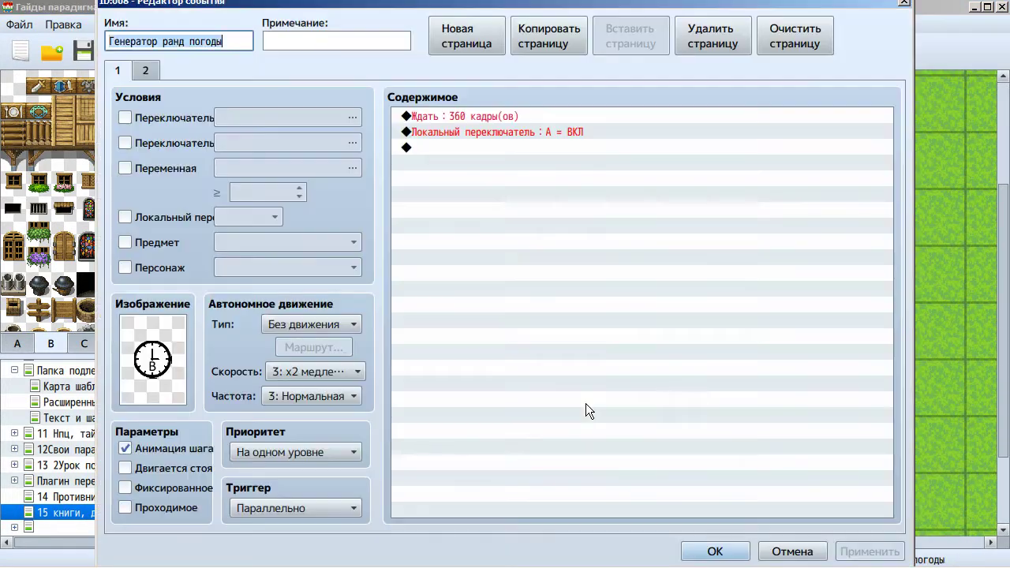
left_click(469, 116)
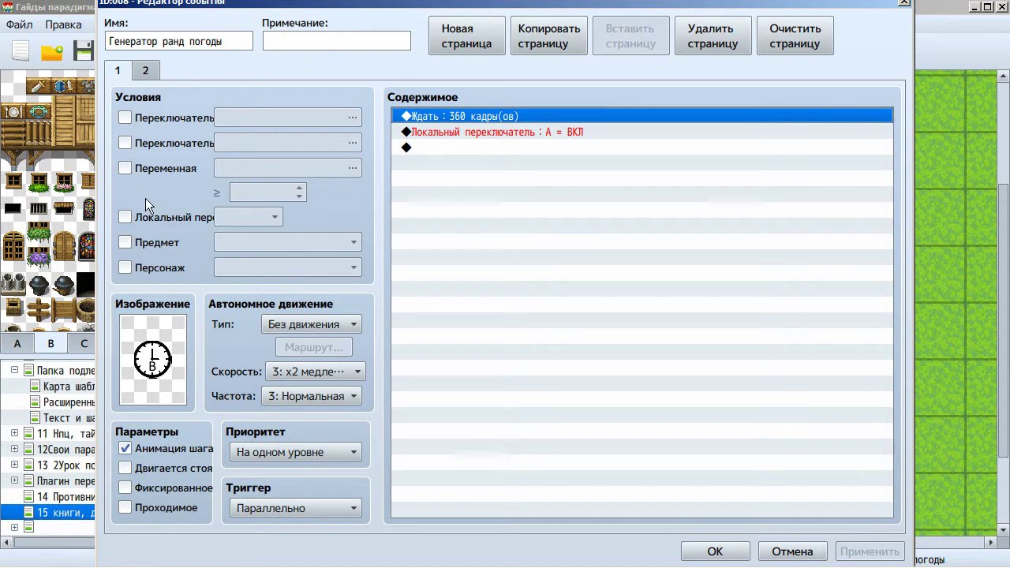
left_click(145, 70)
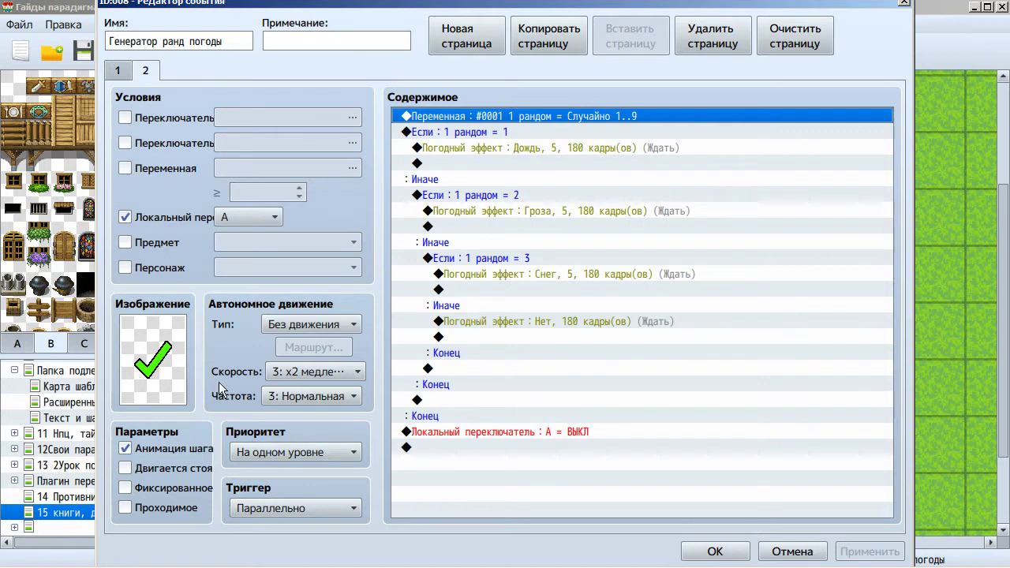
left_click(459, 135)
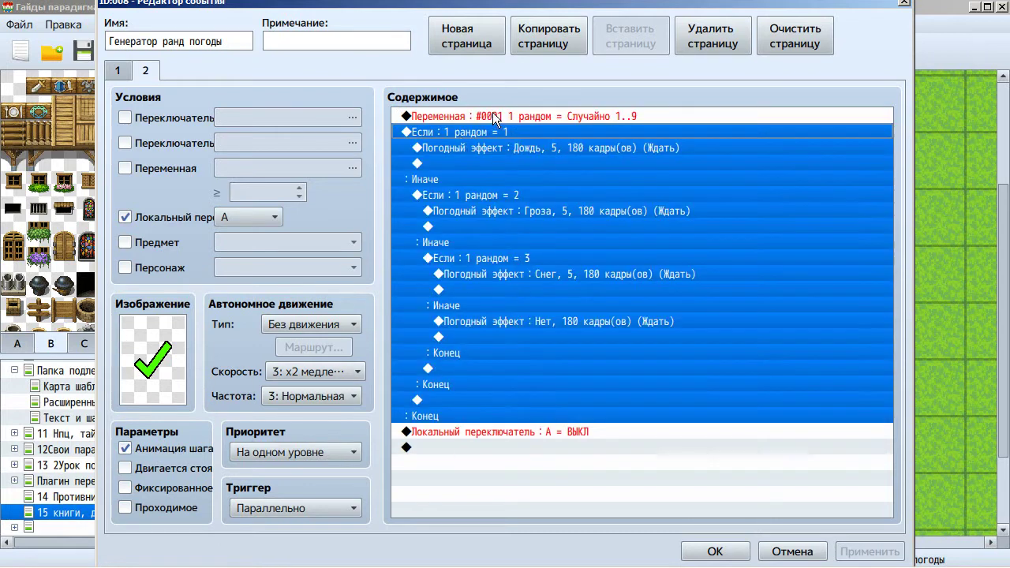
left_click(493, 116)
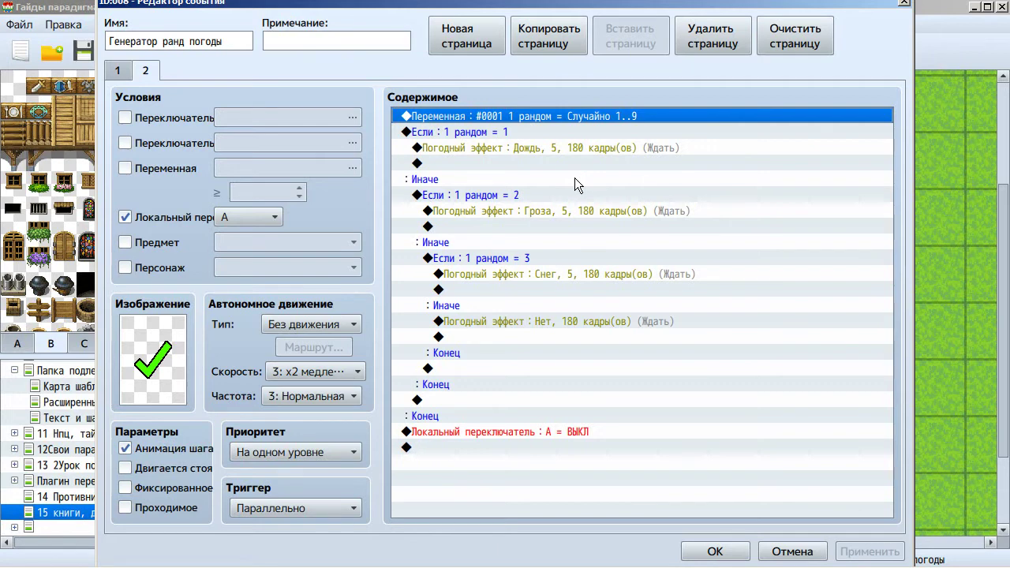
left_click(505, 322)
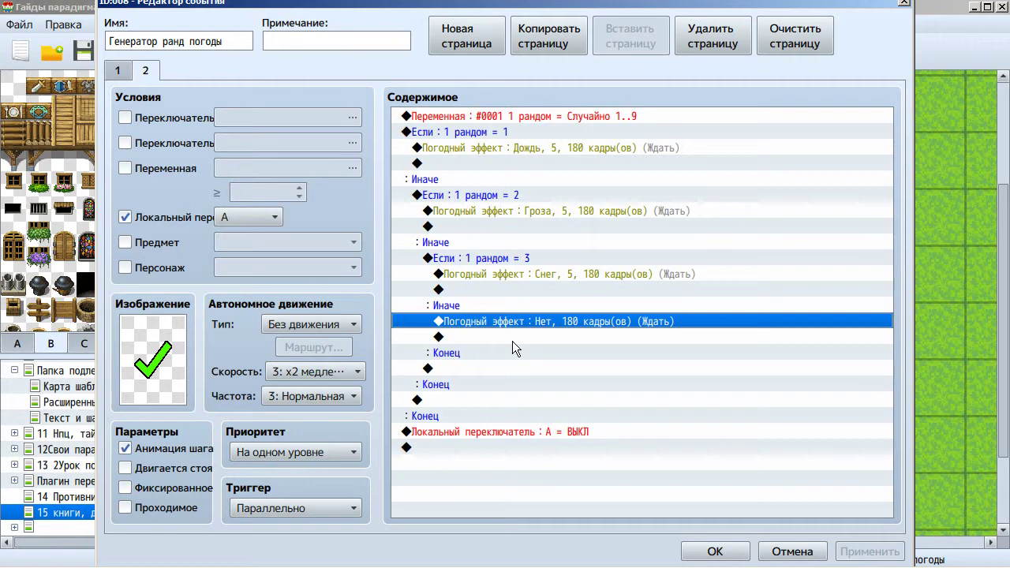
- Examine the rain, thunderstorm, snow and no-weather branches and the closing self switch command on page 2 of the weather generator
left_click(502, 150)
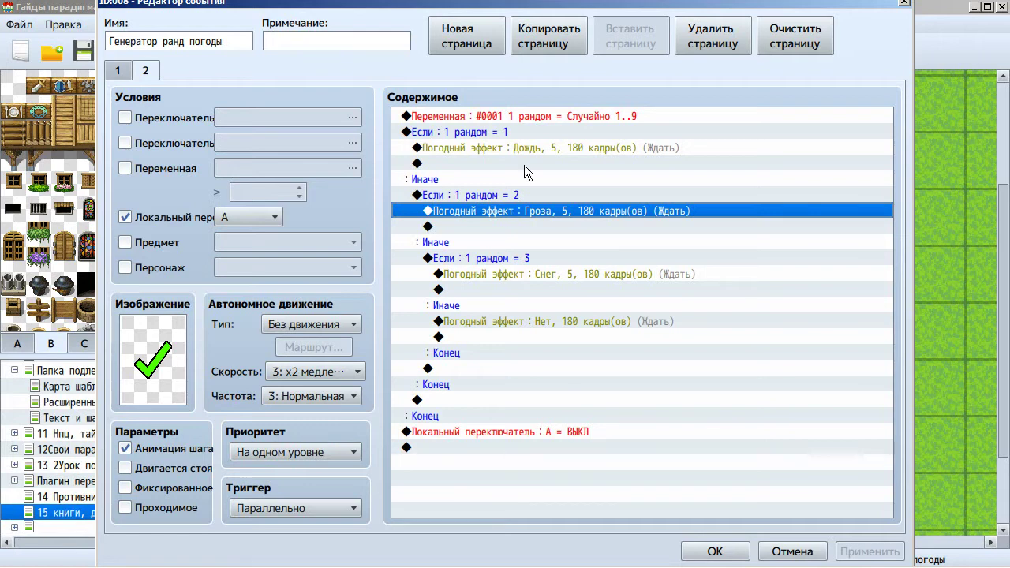
left_click(535, 137, "shift")
left_click(545, 199, "shift")
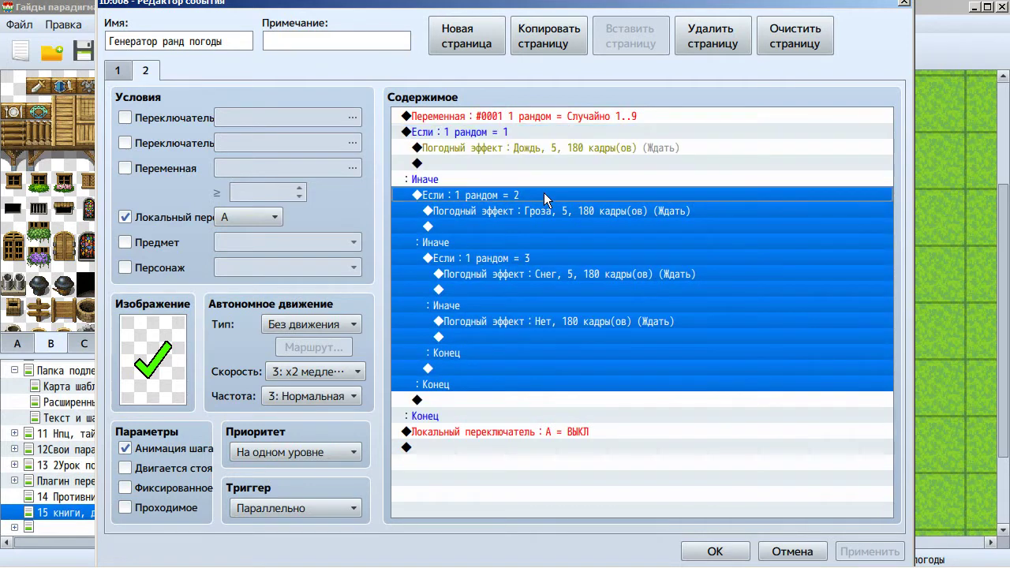
left_click(551, 207)
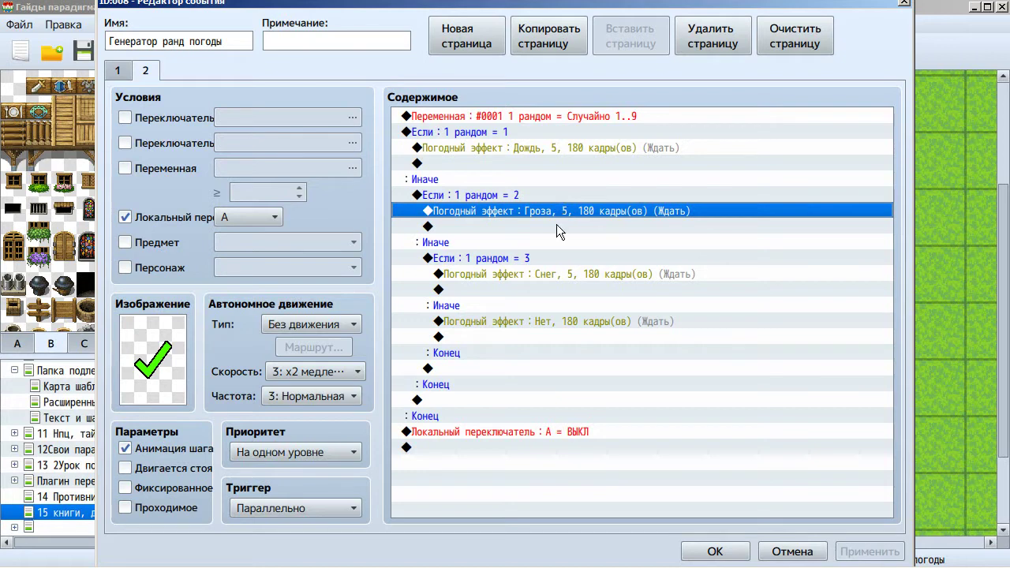
left_click(548, 321)
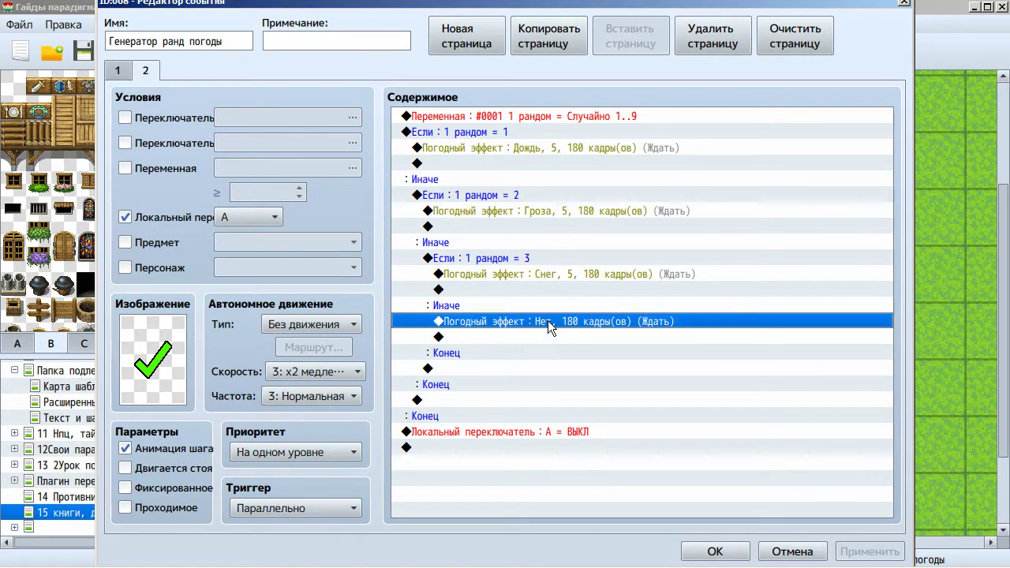
left_click(553, 275)
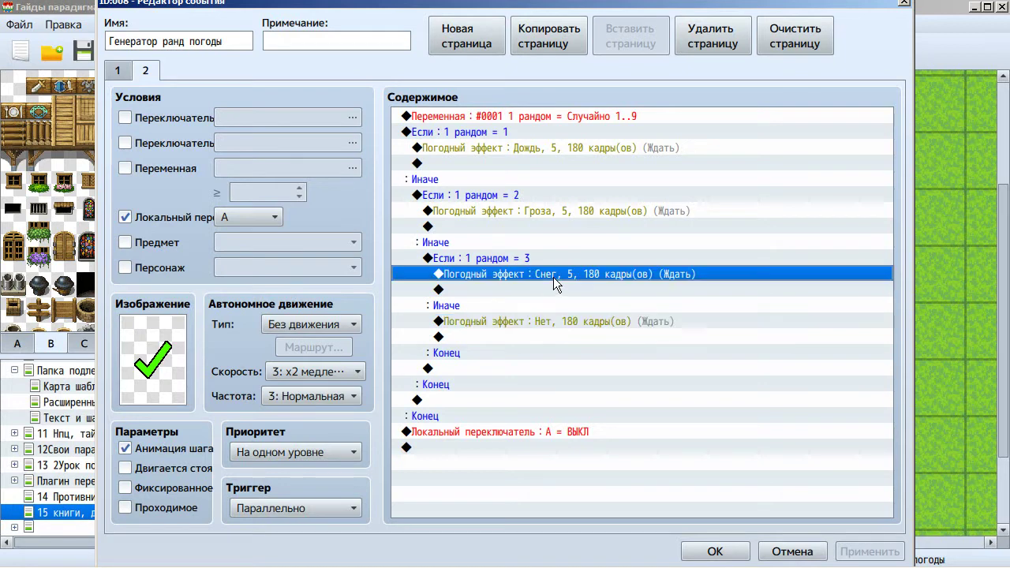
left_click(557, 211)
left_click(569, 148)
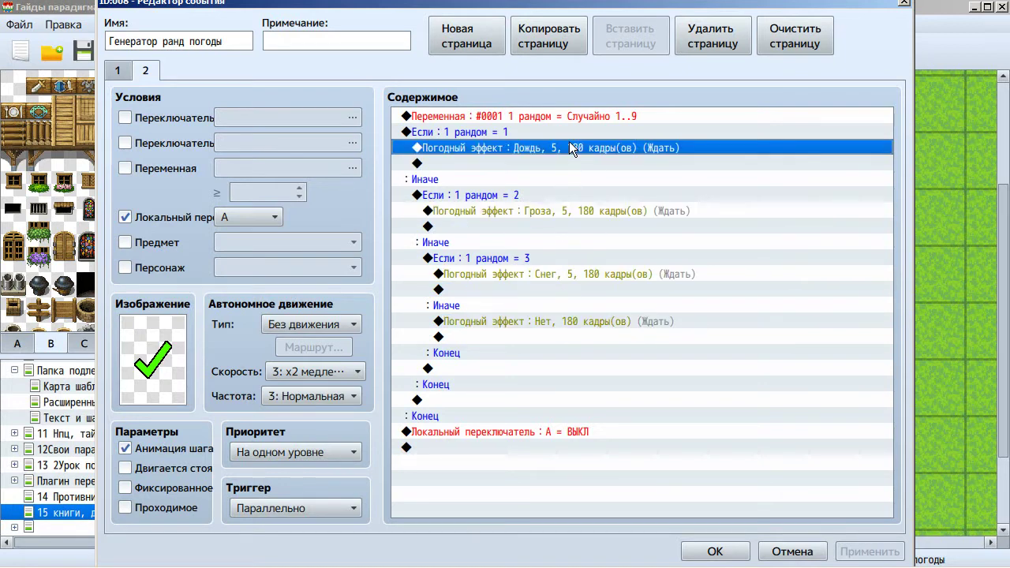
left_click(536, 322)
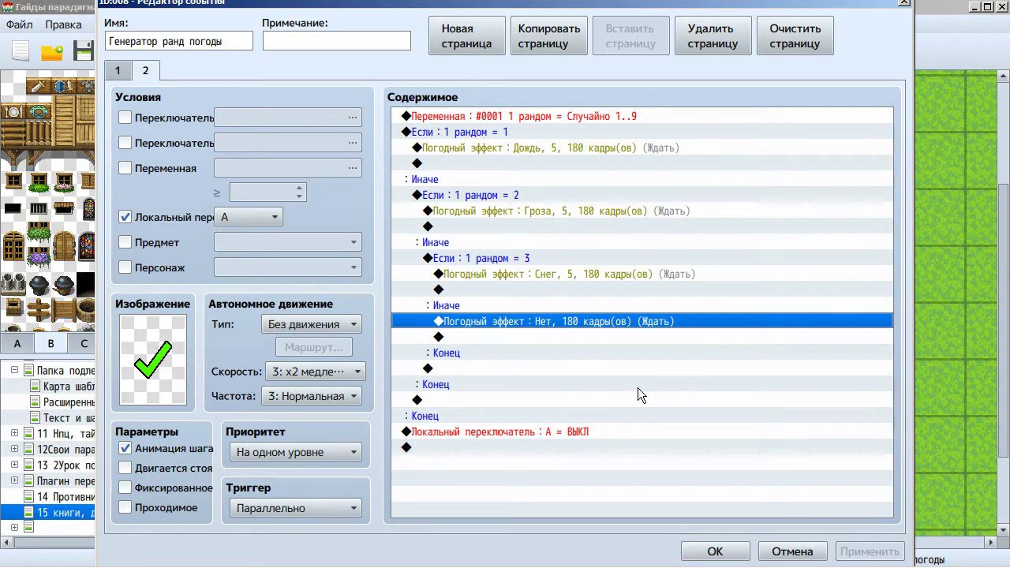
left_click(638, 274)
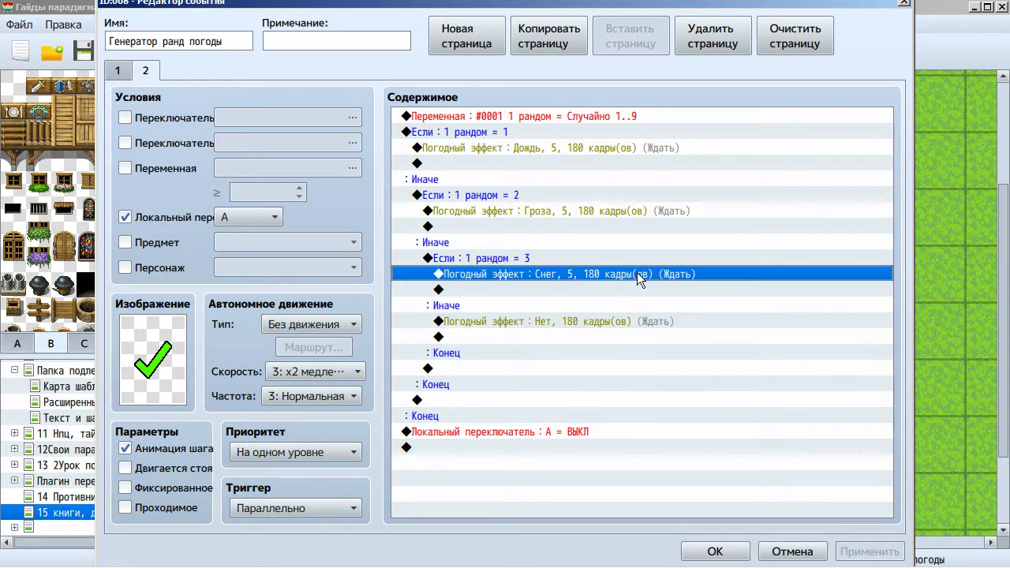
left_click(615, 212)
left_click(585, 150)
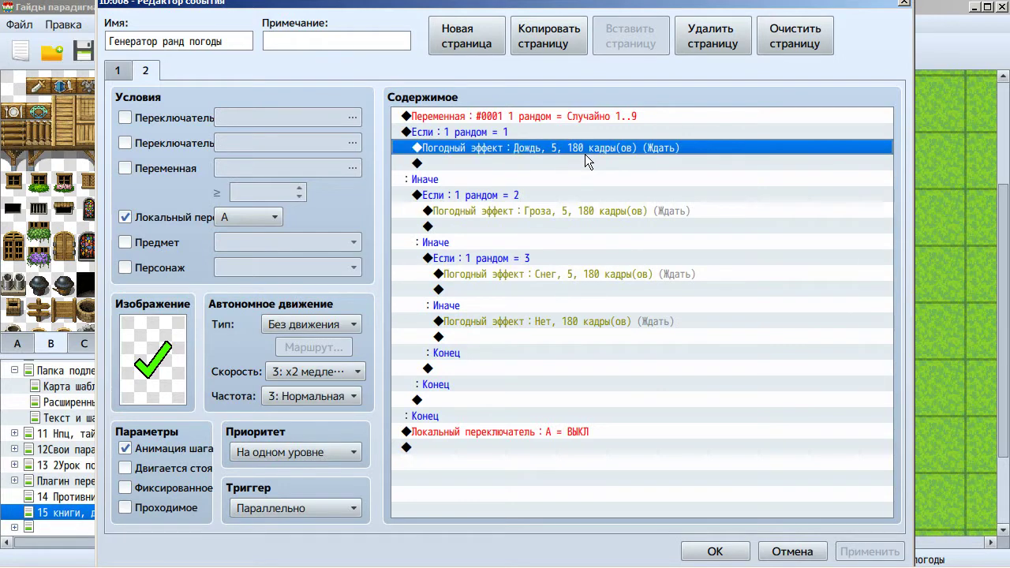
left_click(544, 432)
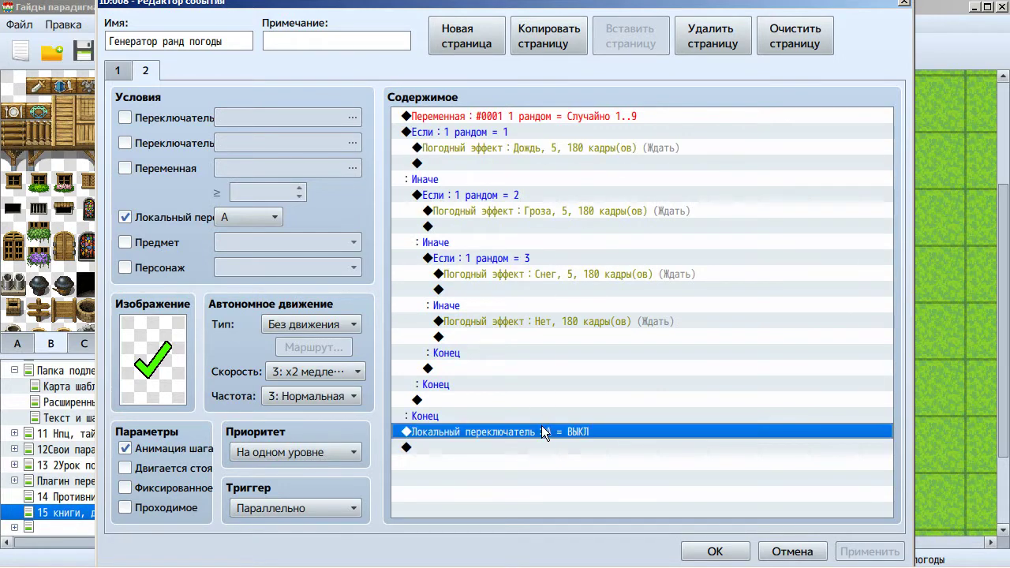
- Compare pages 1 and 2 of "Генератор ранд погоды" to see how self switch A alternates between them
left_click(123, 71)
left_click(148, 71)
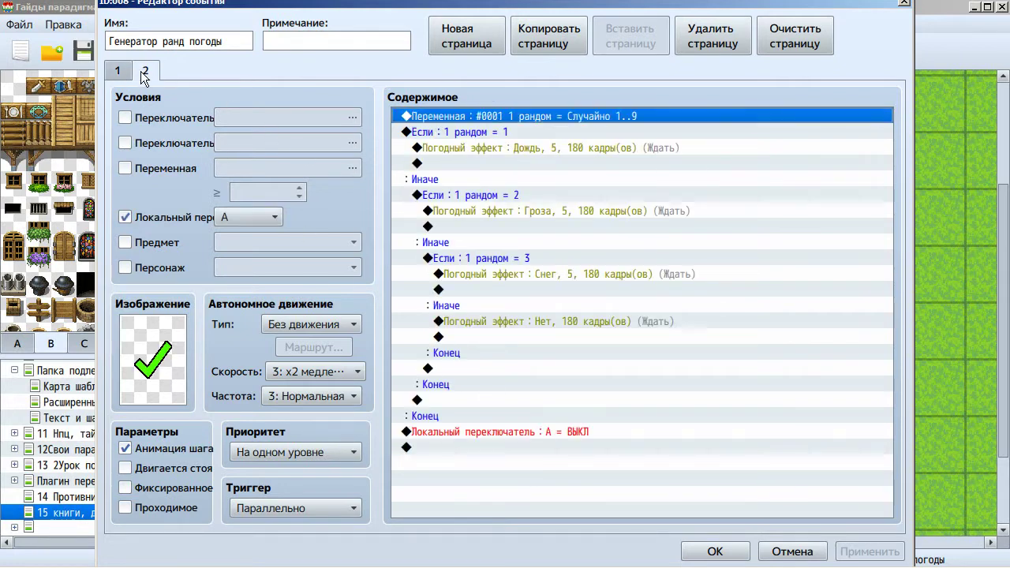
left_click(120, 71)
left_click(138, 69)
left_click(120, 69)
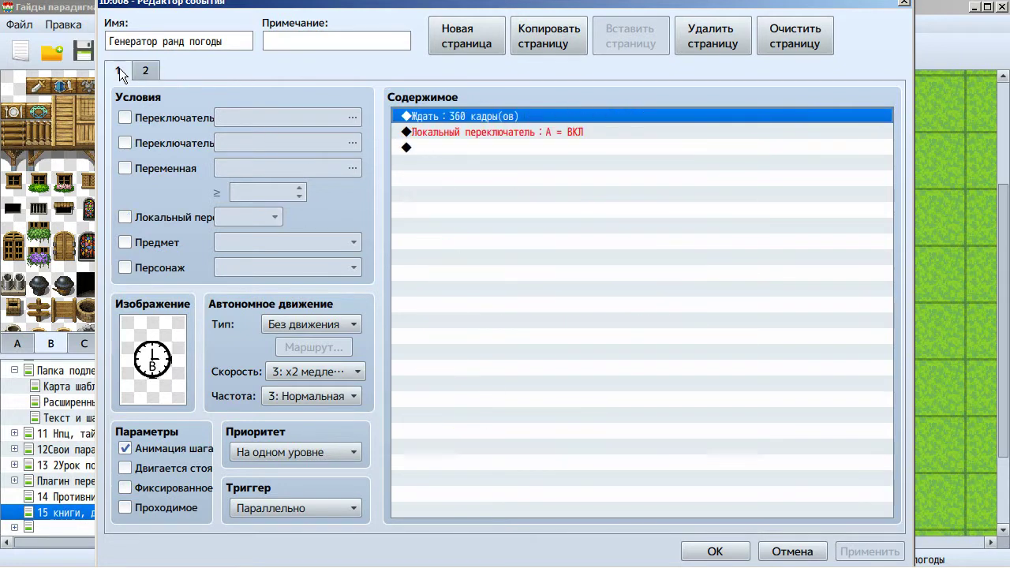
left_click(142, 71)
left_click(118, 69)
- Close the weather generator event and save the project
left_click(715, 551)
left_click(84, 56)
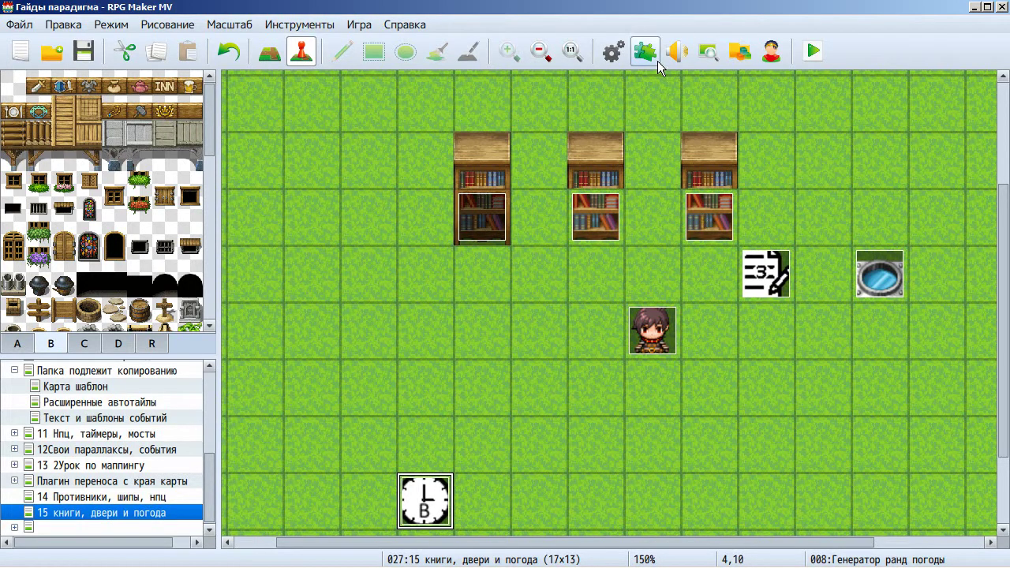
- Open the "Книжный шкаф" event and examine the facing-up branch, its messages and the self switch command on page 1
double_click(712, 217)
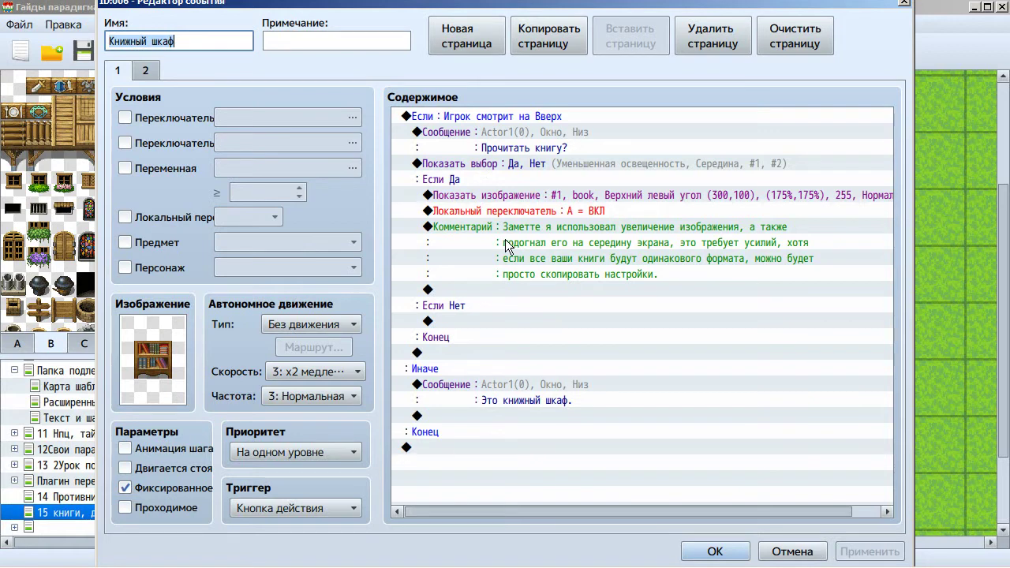
left_click(485, 385)
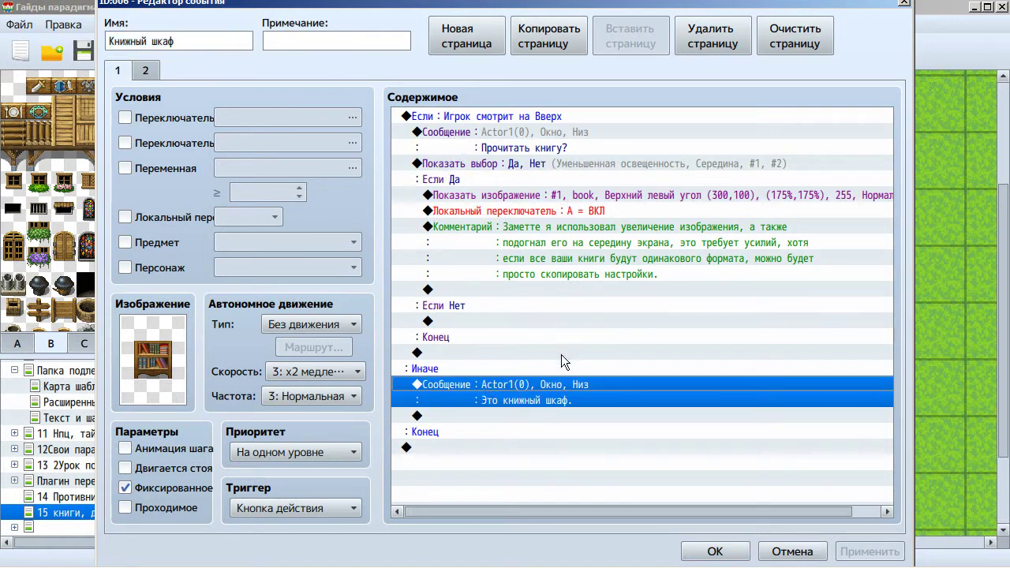
left_click(496, 149)
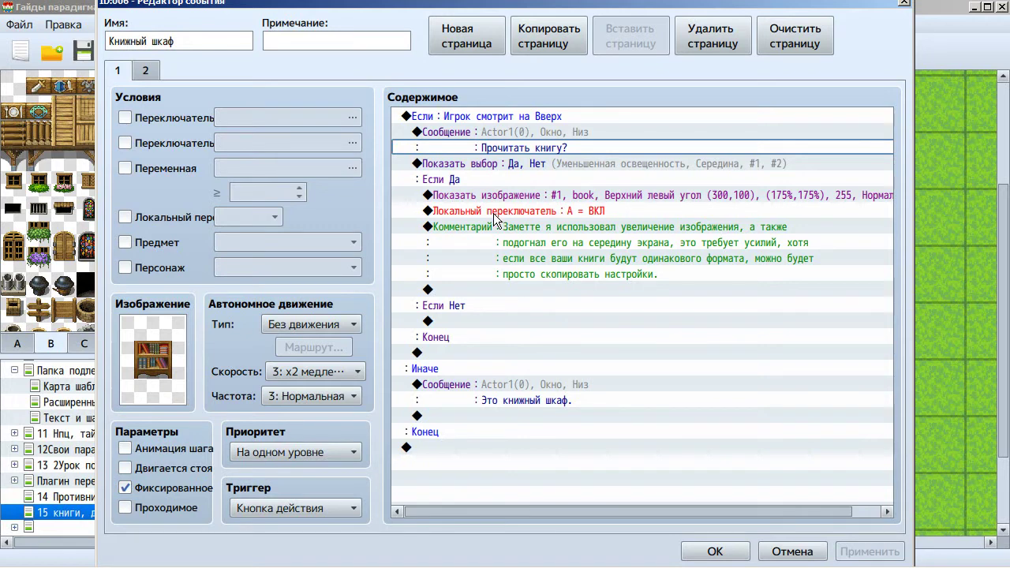
left_click(494, 211)
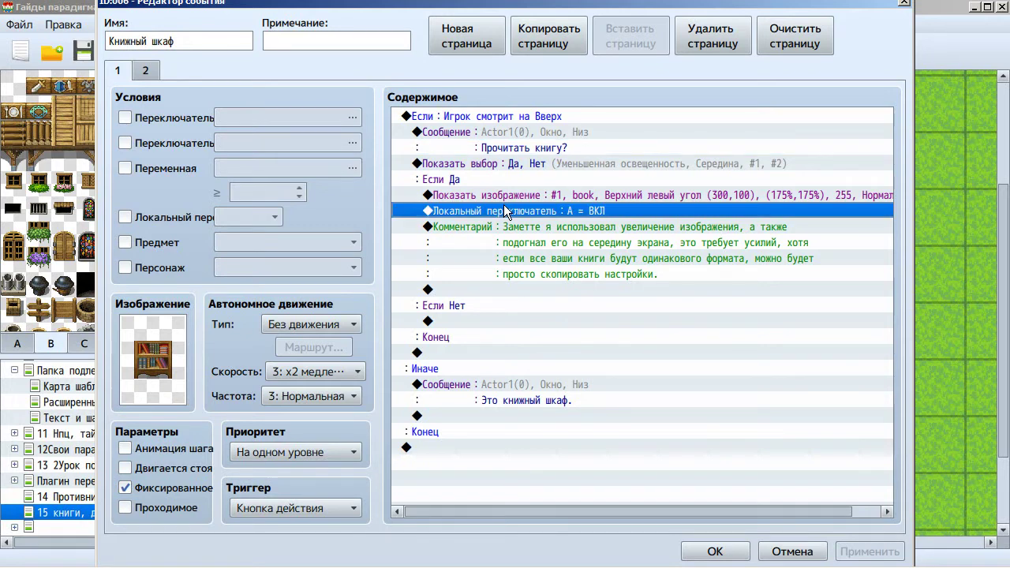
left_click(549, 135)
left_click(521, 387)
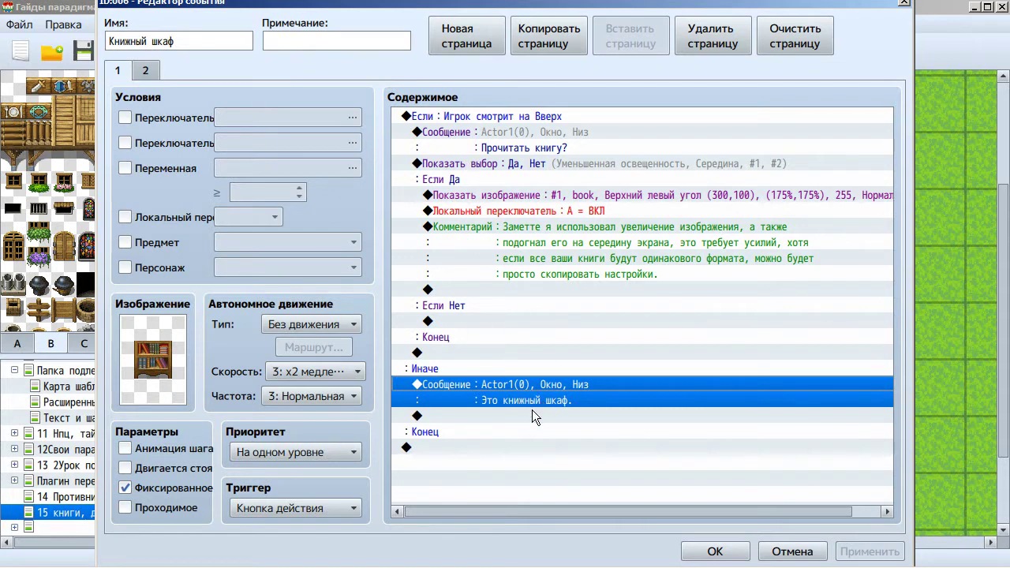
left_click(508, 147)
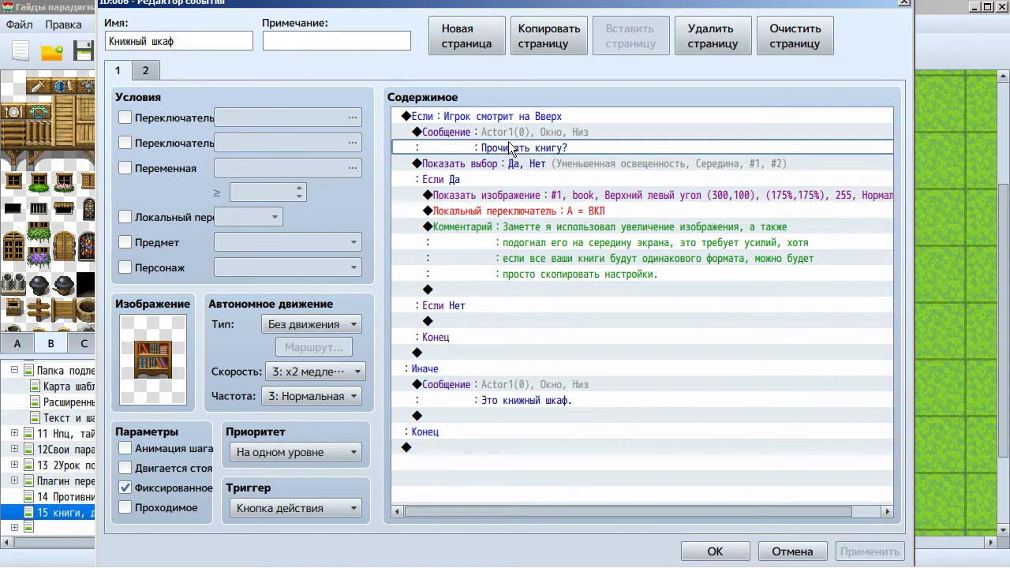
left_click(508, 141)
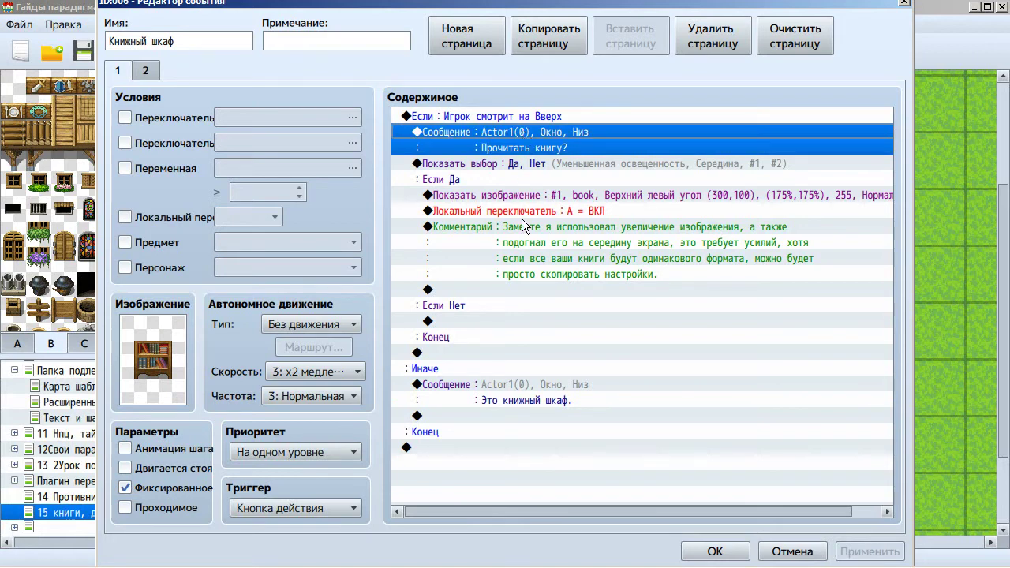
- Inspect the scale, position and source picture of the Show Picture command for "book", leaving its settings as they are
left_click(559, 196)
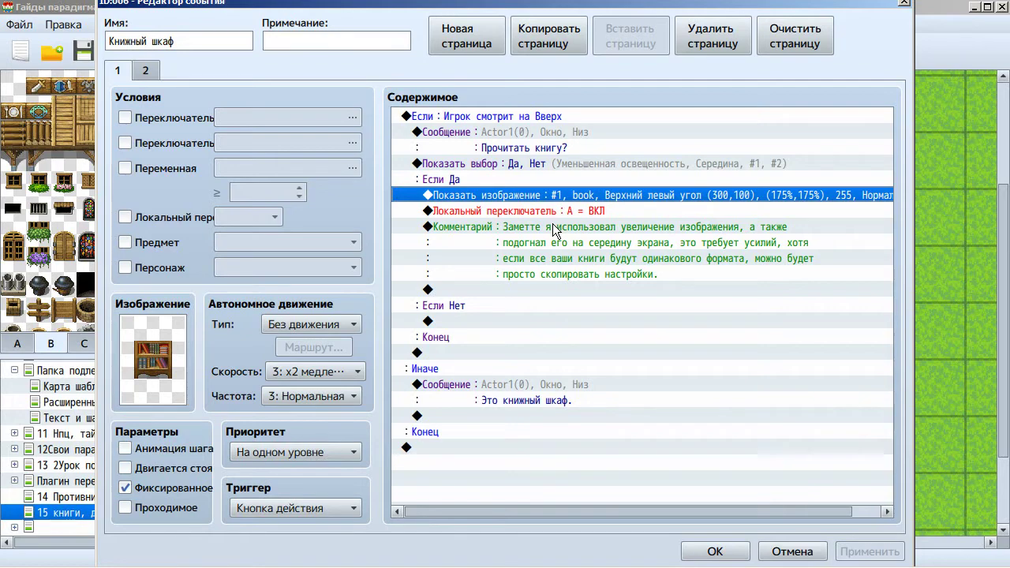
key("Return")
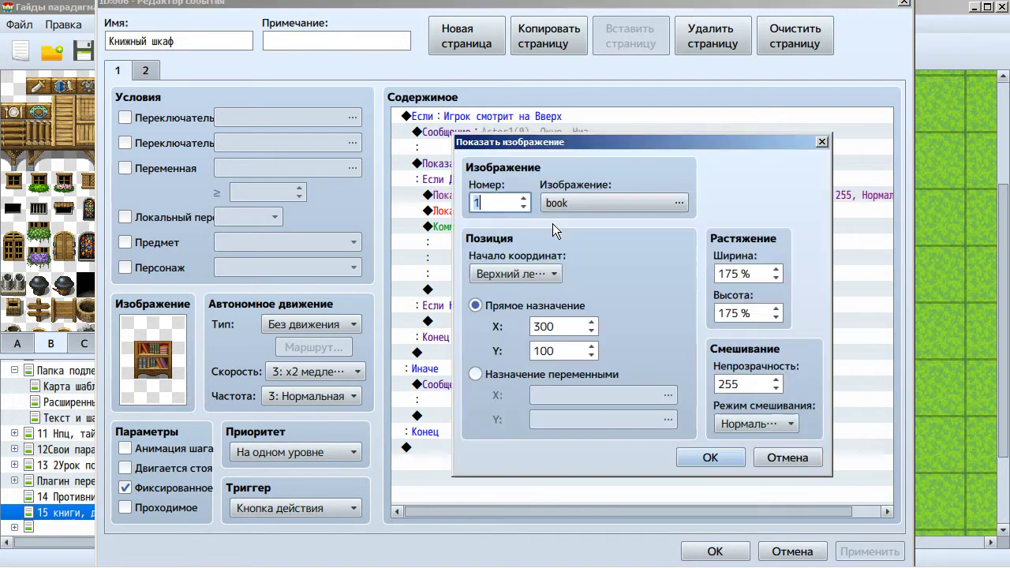
left_click(728, 271)
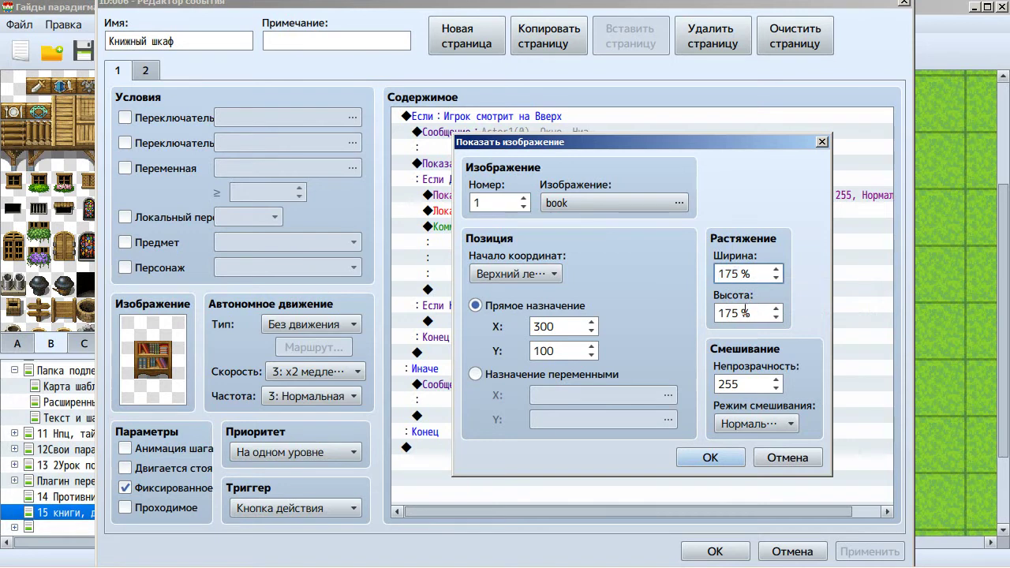
key("Tab")
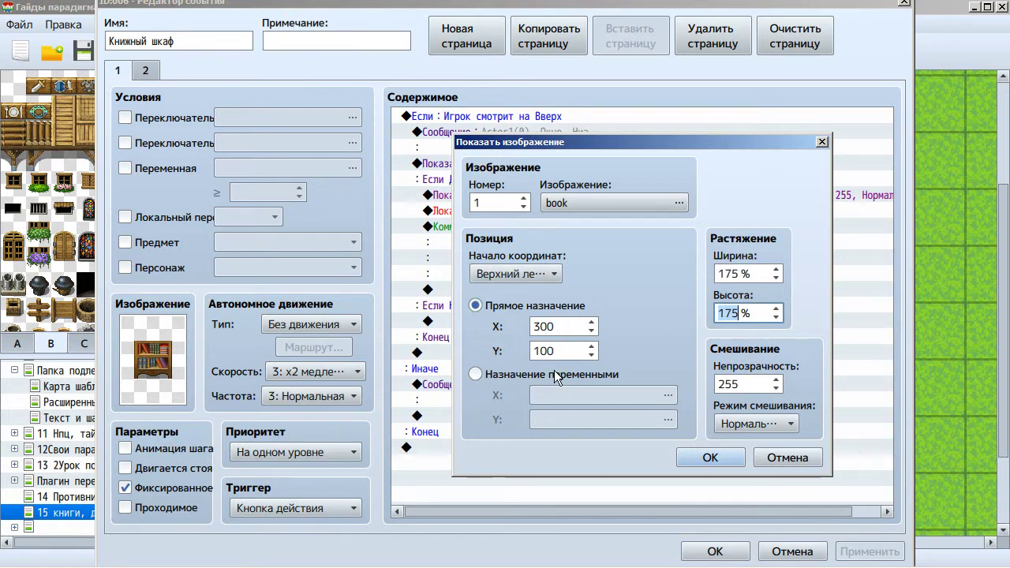
double_click(559, 330)
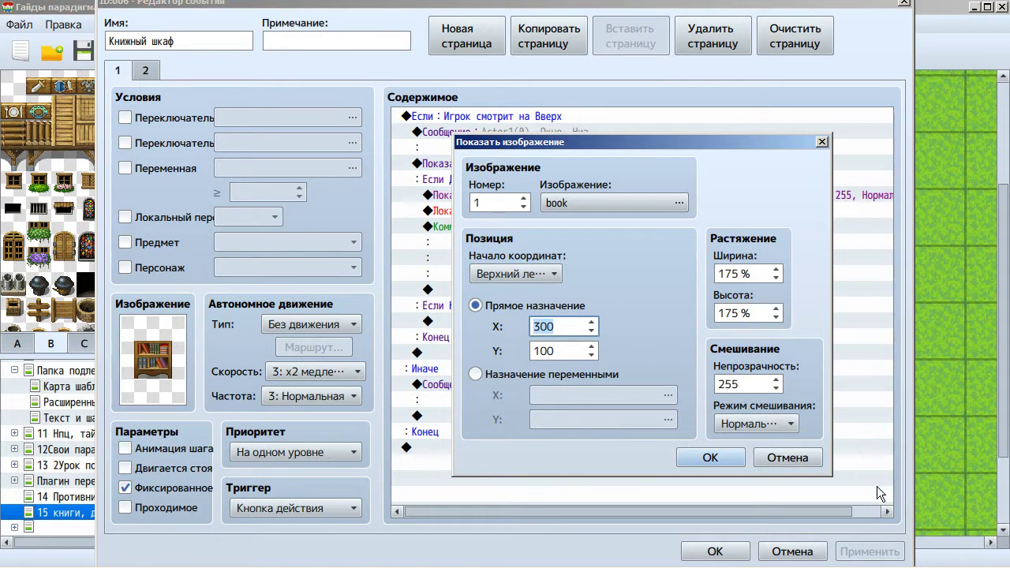
left_click(679, 203)
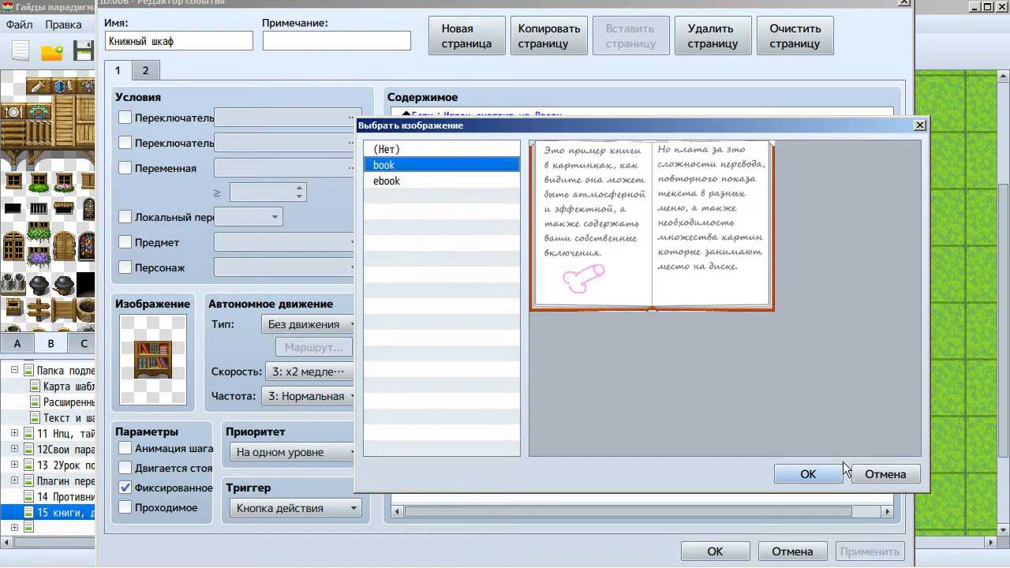
left_click(879, 476)
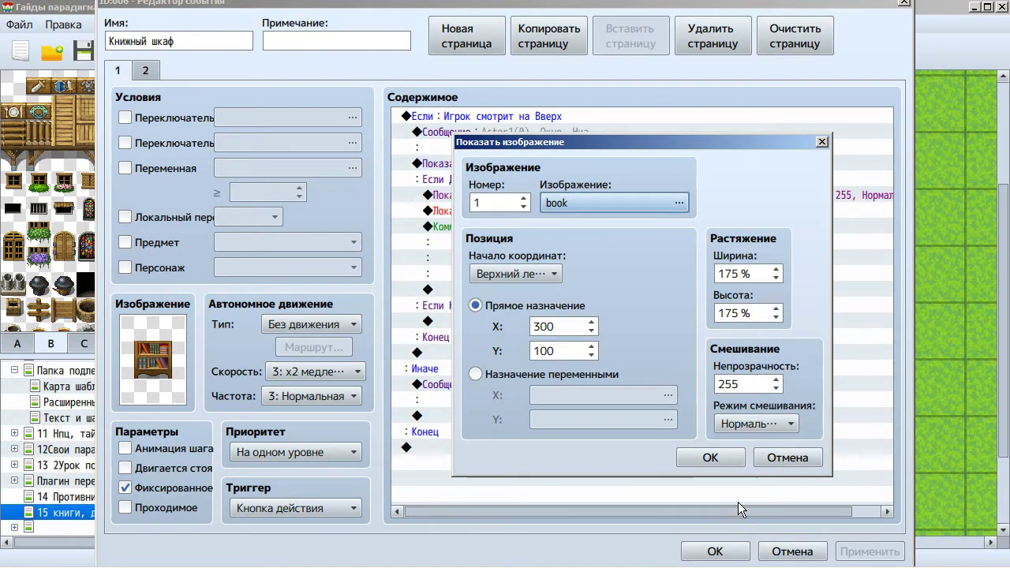
left_click(787, 458)
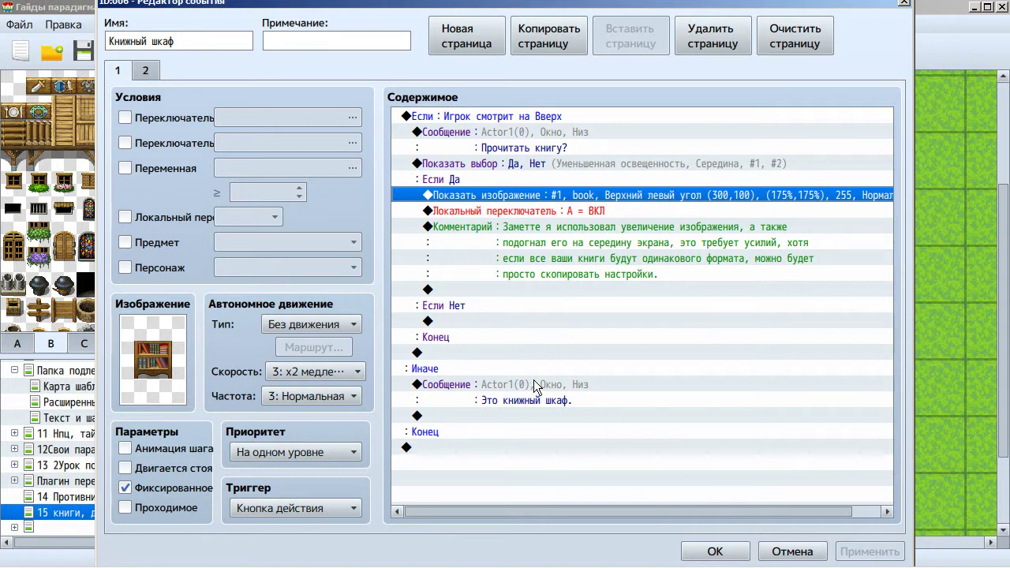
- Examine the self switch command on page 1 and the trigger, wait and comment commands on page 2 of "Книжный шкаф"
left_click(526, 211)
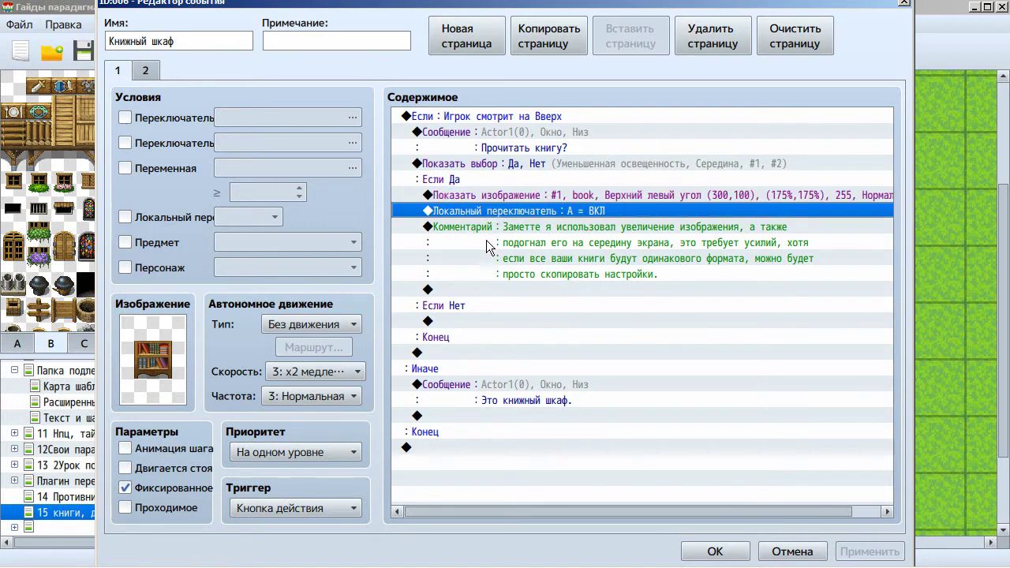
left_click(145, 70)
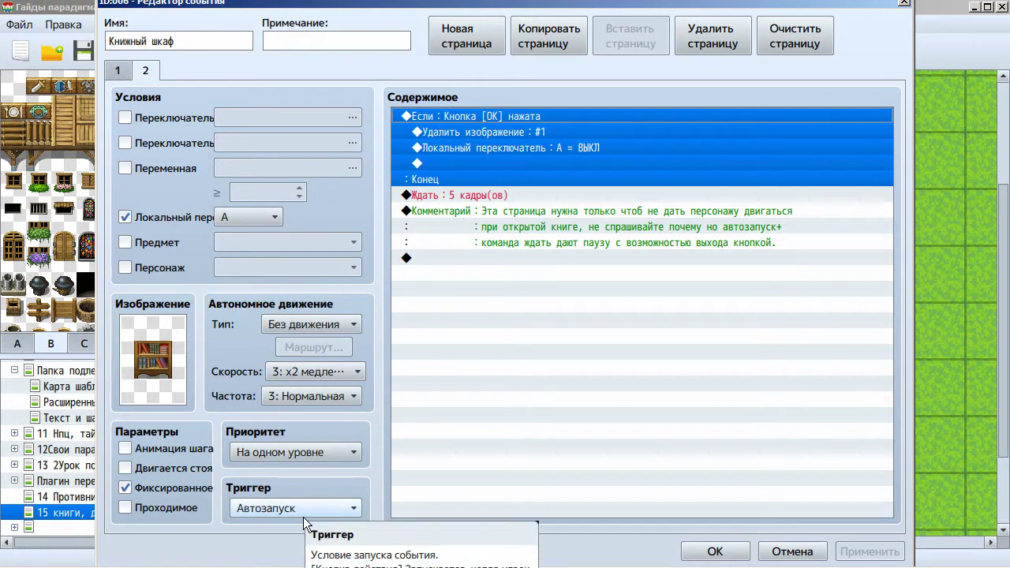
left_click(559, 211)
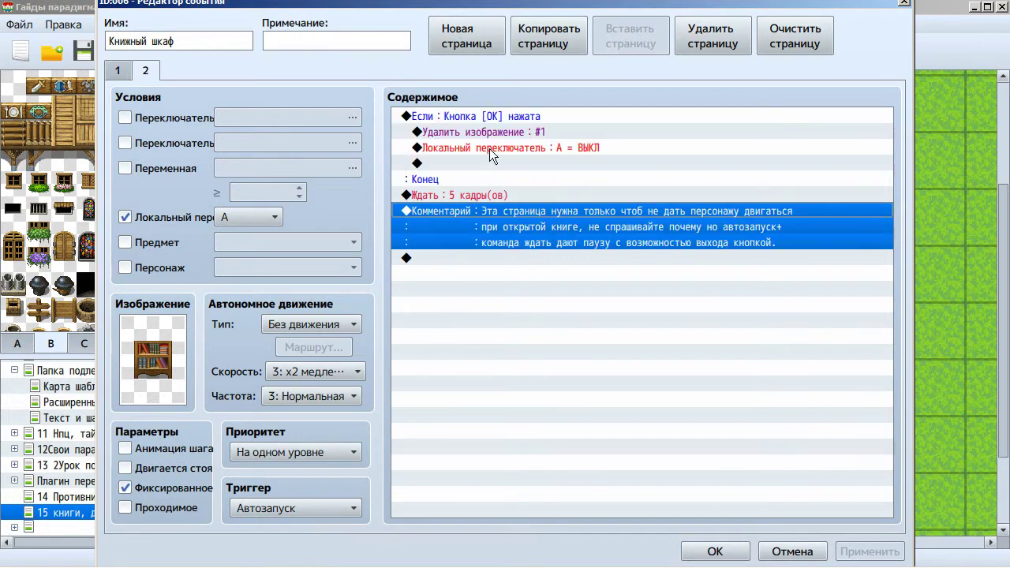
left_click(519, 124)
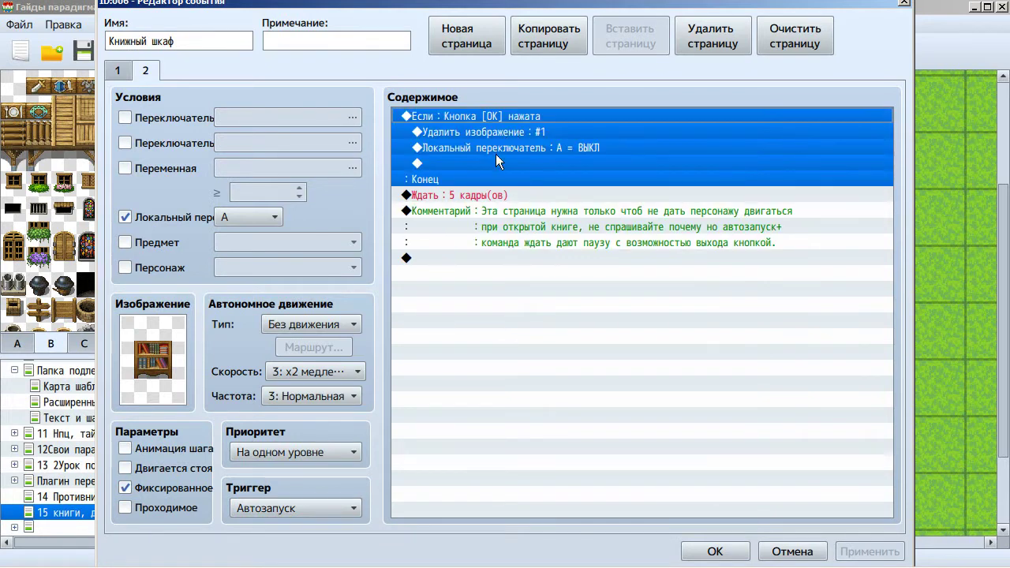
left_click(468, 197)
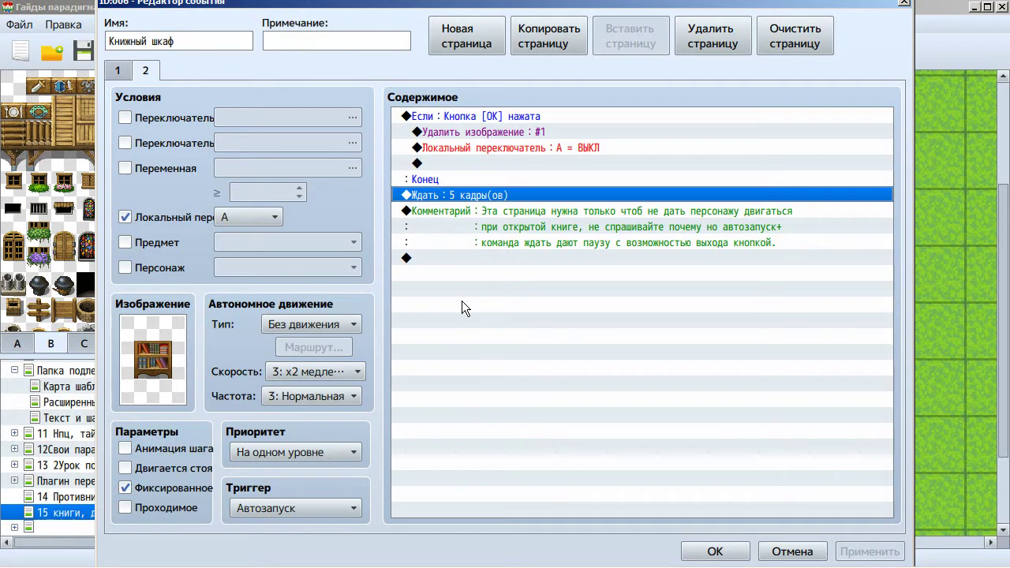
left_click(540, 215)
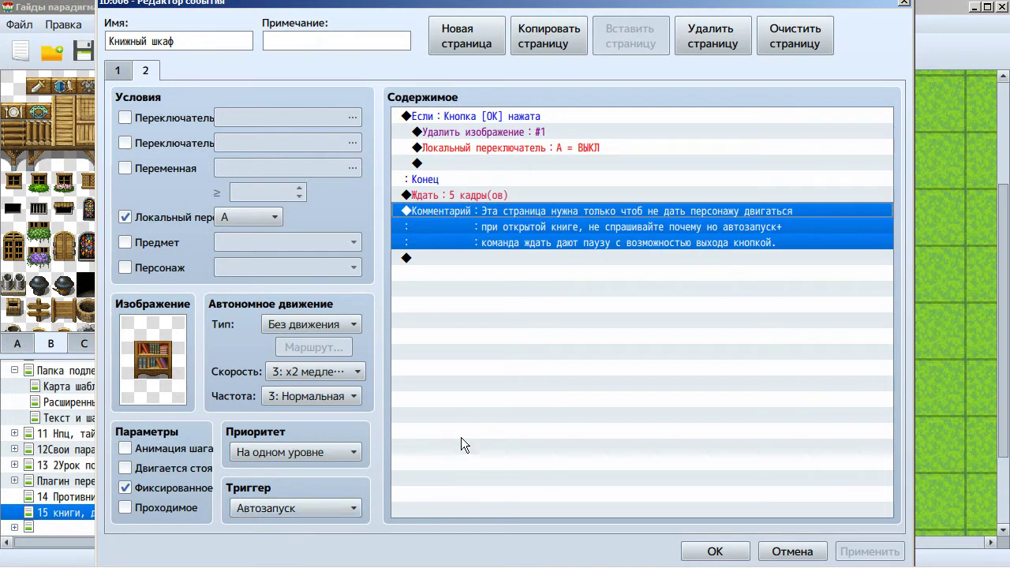
left_click(453, 194)
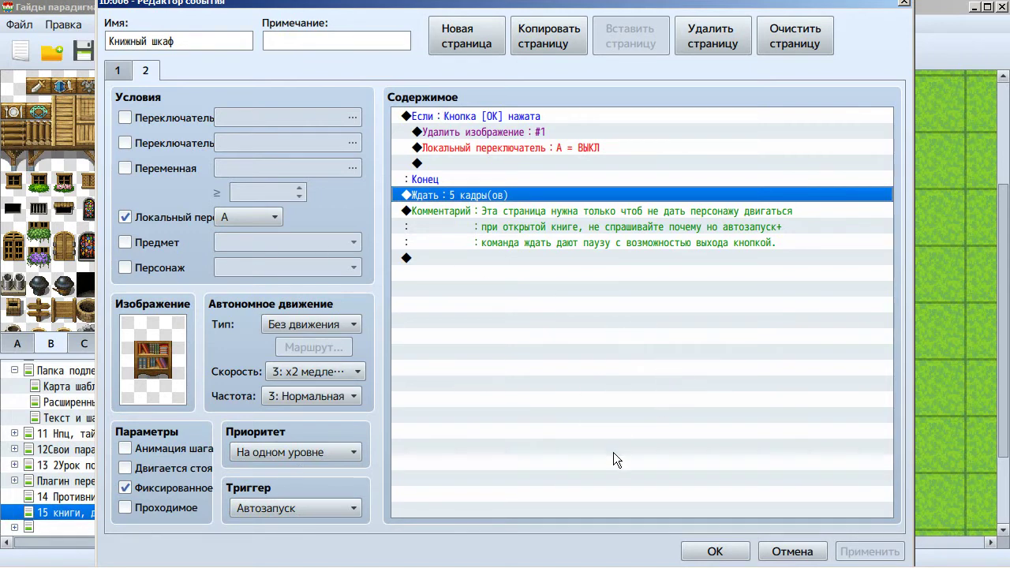
- Examine the OK-button branch with its erase picture and self switch commands on page 2, and compare it with page 1
left_click(470, 118)
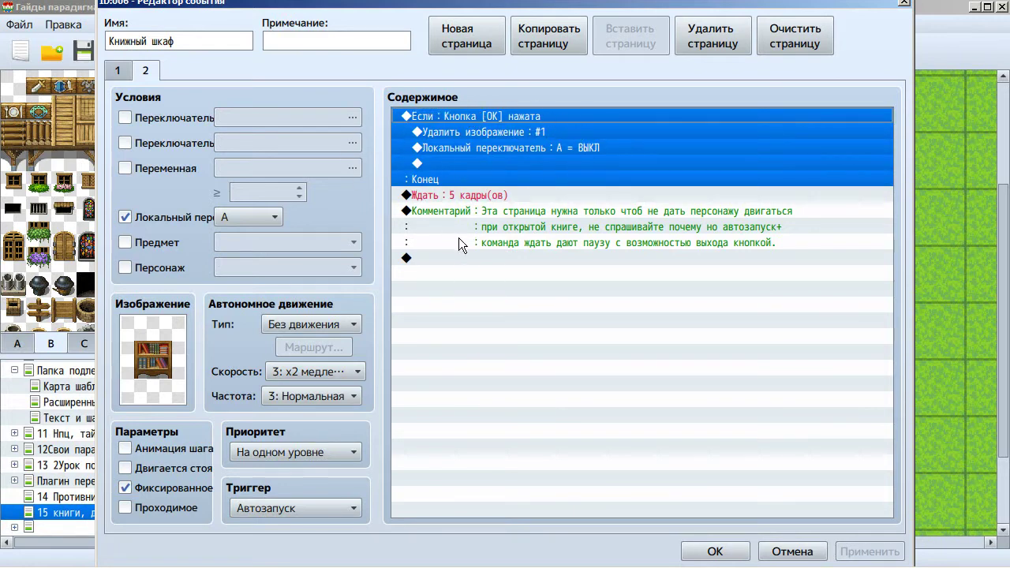
left_click(478, 148)
left_click(475, 133)
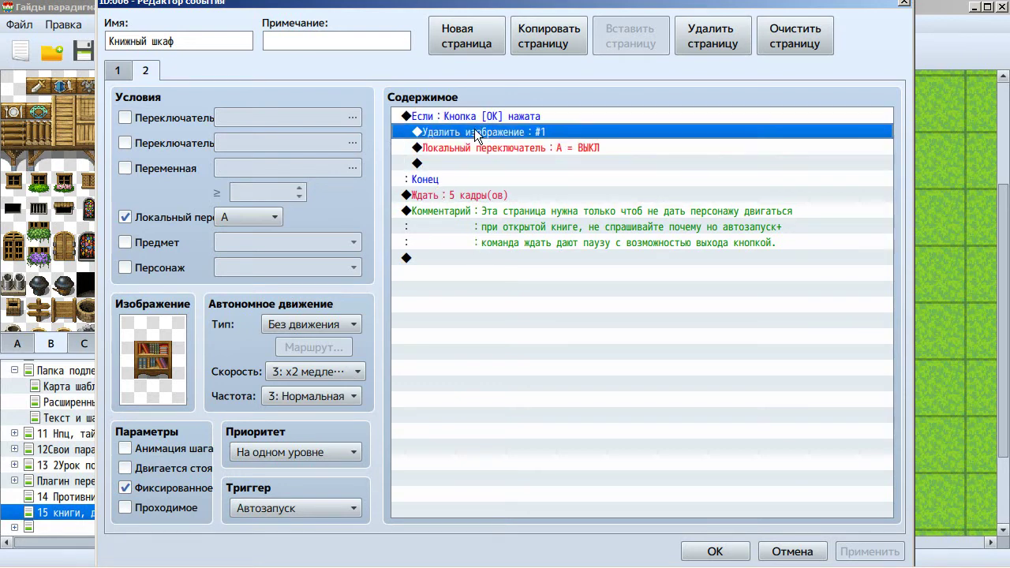
left_click(454, 147)
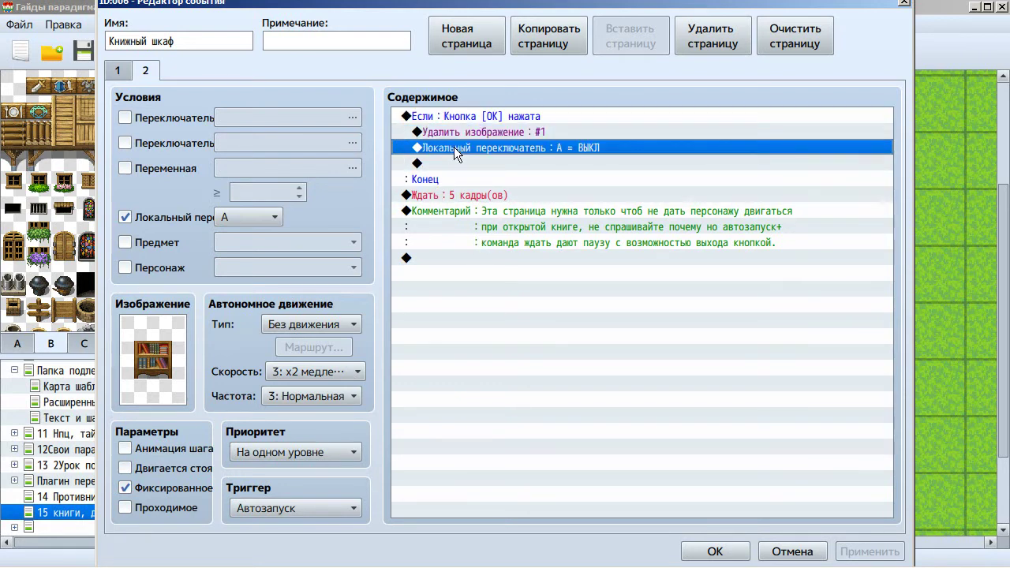
left_click(120, 72)
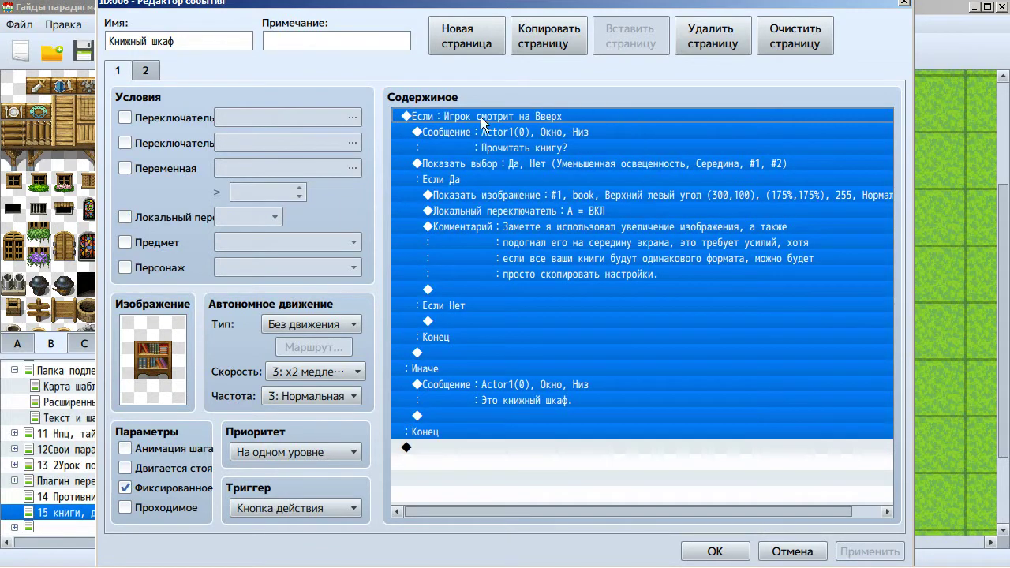
left_click(643, 303)
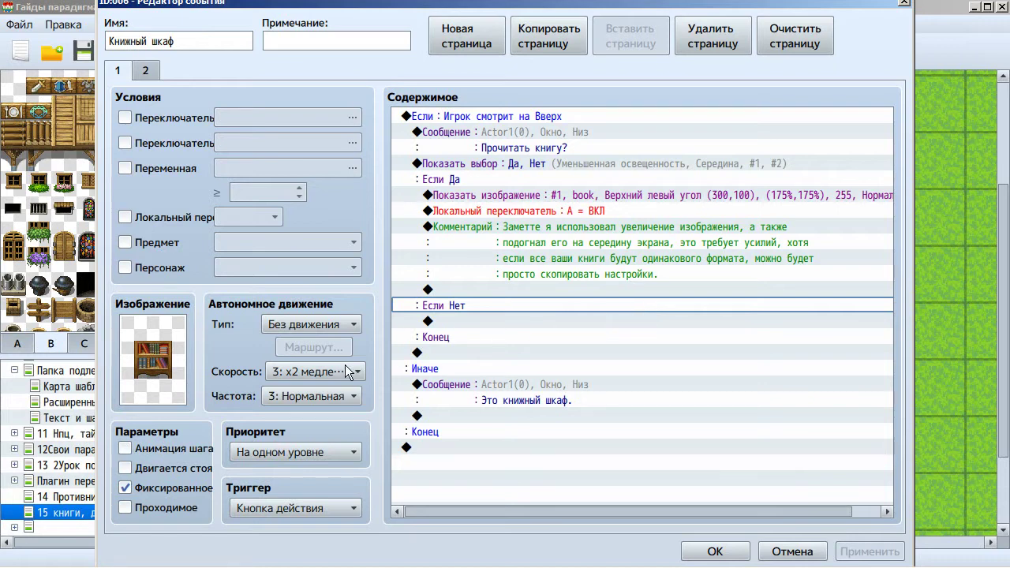
- Check the bookshelf graphic of "Книжный шкаф" in the character images, close the event and find the bookshelf tile in tileset B
left_click(158, 363)
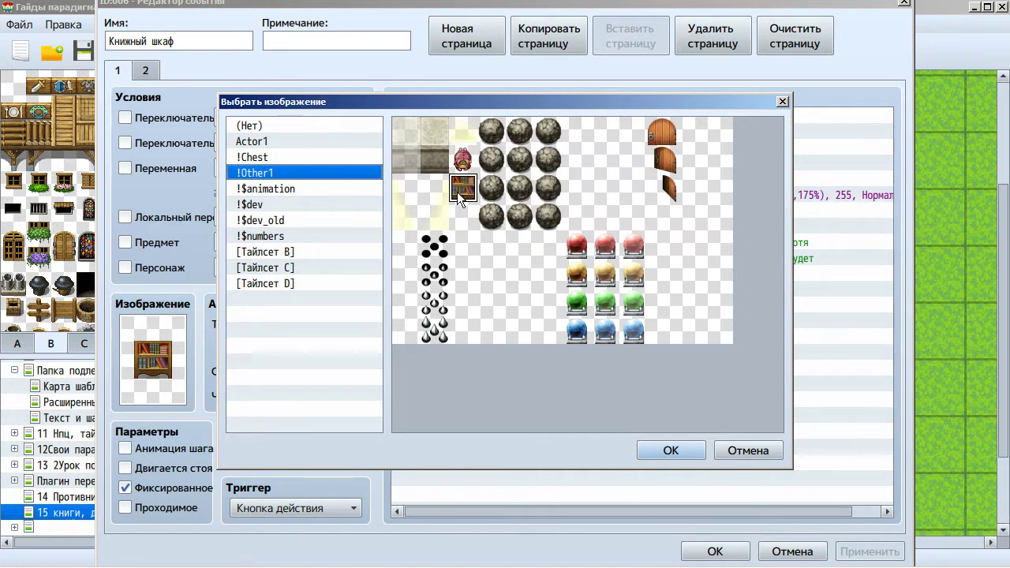
left_click(748, 454)
left_click(716, 551)
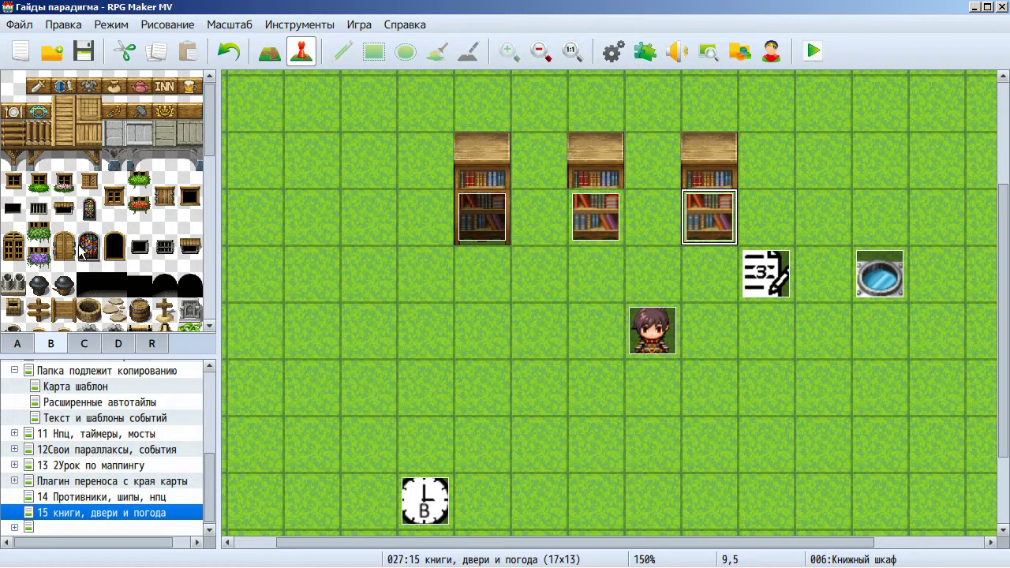
scroll(87, 243, "down", 5)
scroll(87, 243, "down", 5)
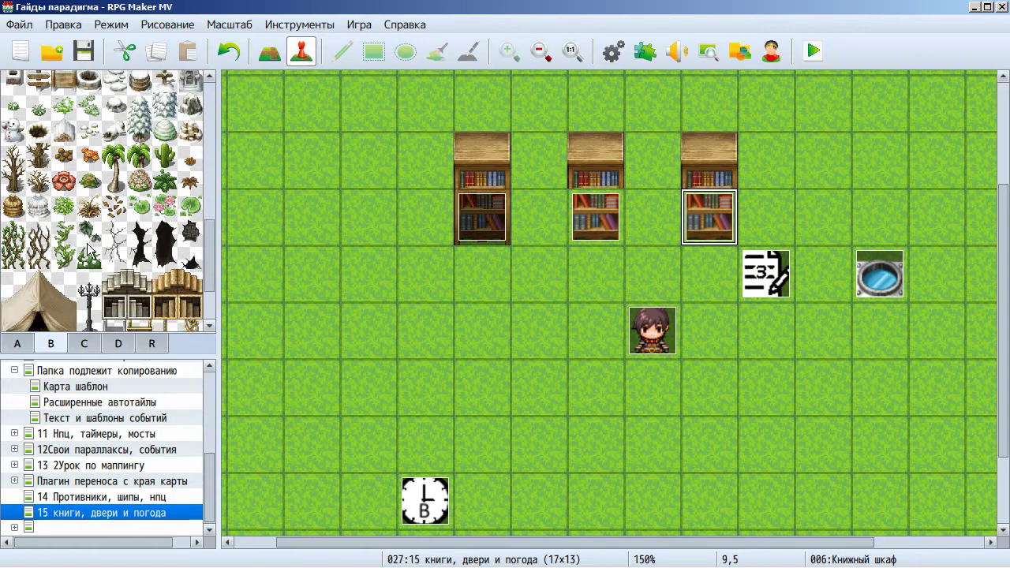
scroll(89, 249, "down", 3)
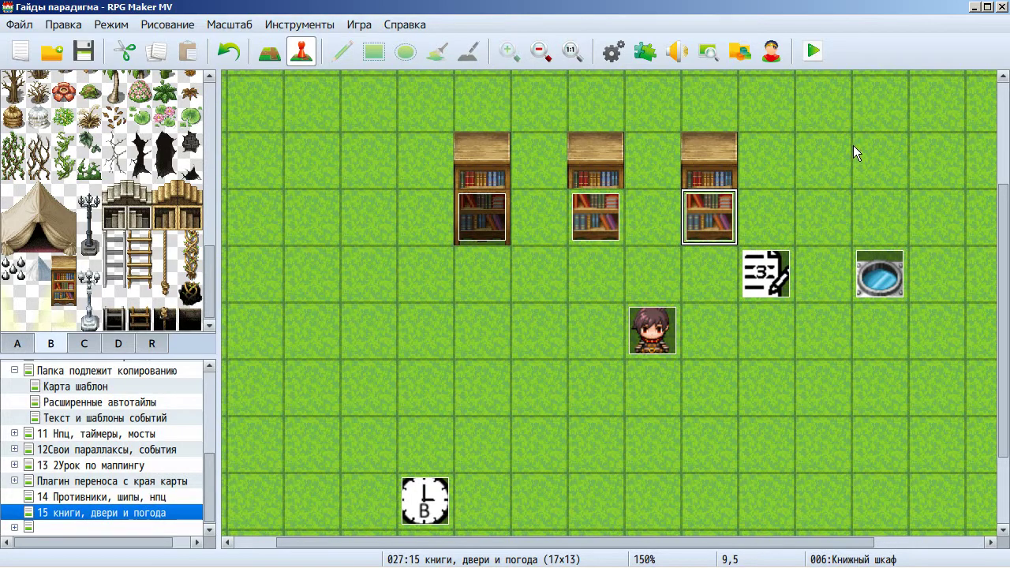
- Open the "Книжный шкаф плагин" event and check which tileset image its bookshelf graphic uses, without changing it
left_click(601, 207)
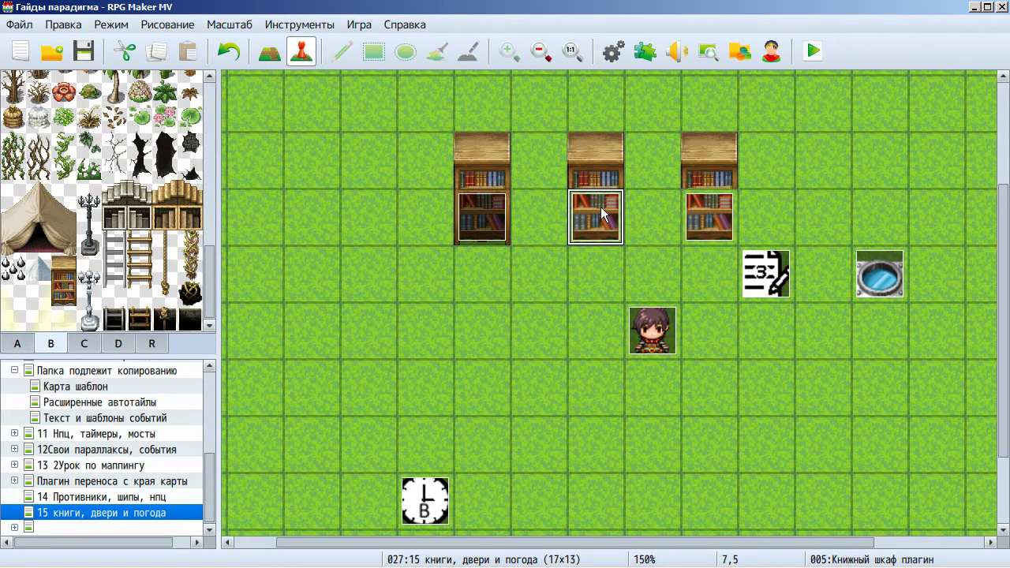
double_click(600, 207)
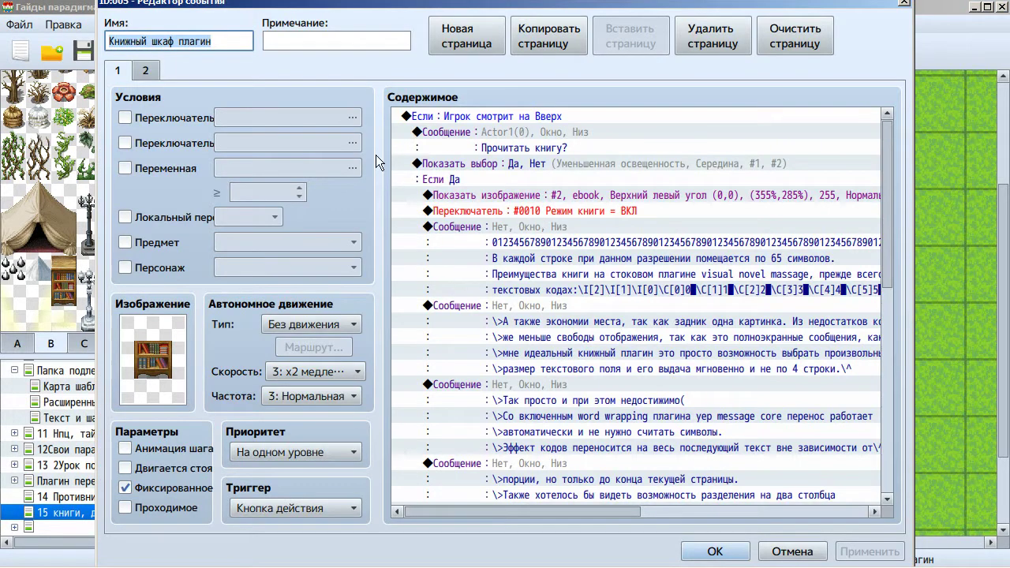
left_click(163, 343)
double_click(163, 343)
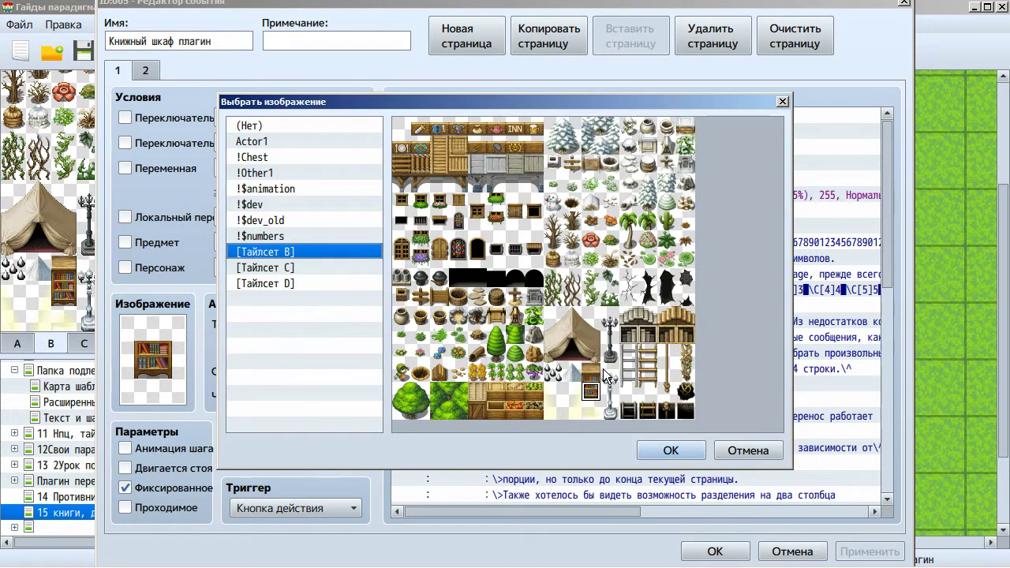
left_click(735, 450)
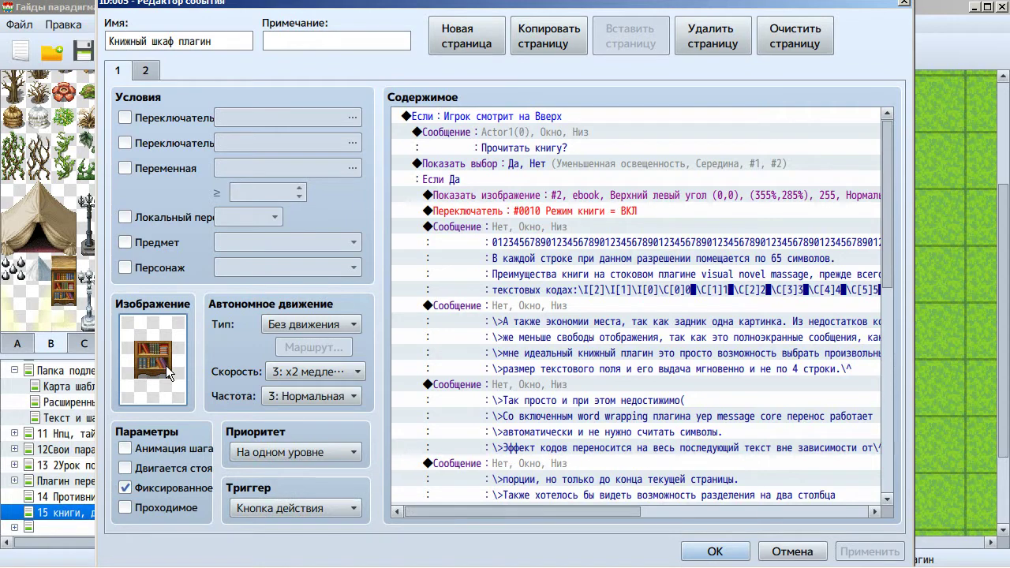
- Check the priority options on page 1 of "Книжный шкаф плагин", keeping "На одном уровне"
left_click(271, 454)
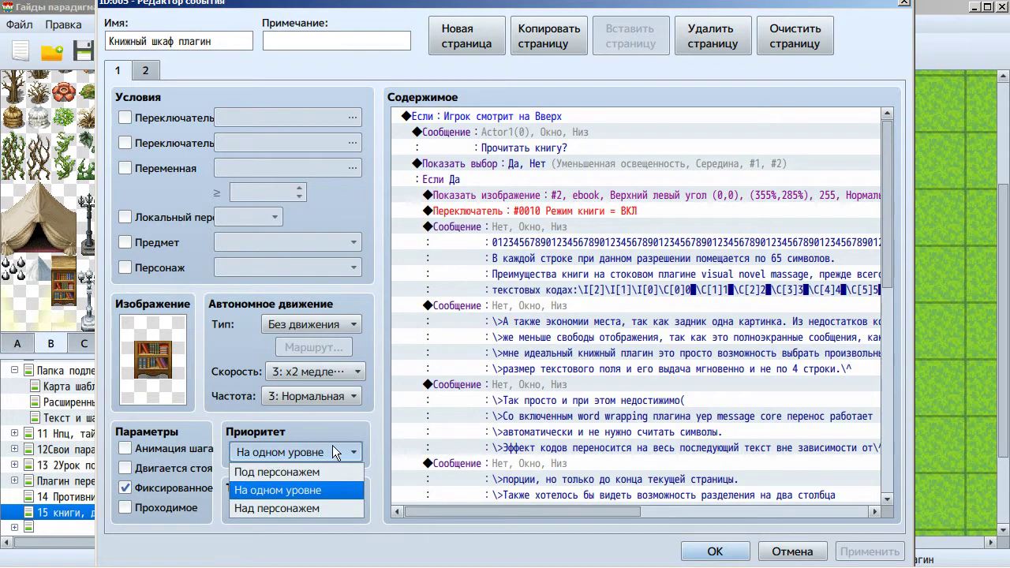
left_click(365, 434)
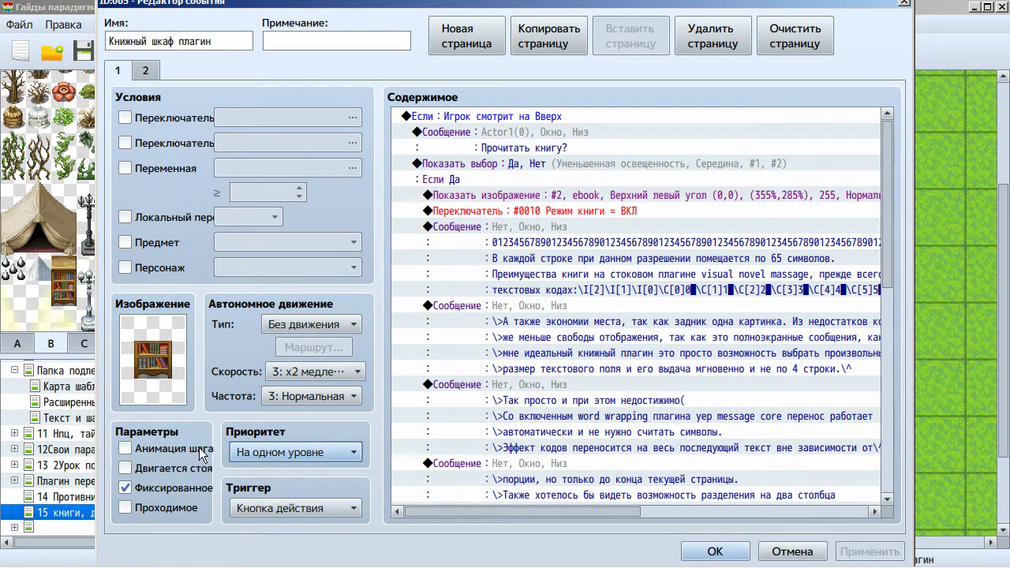
left_click(238, 456)
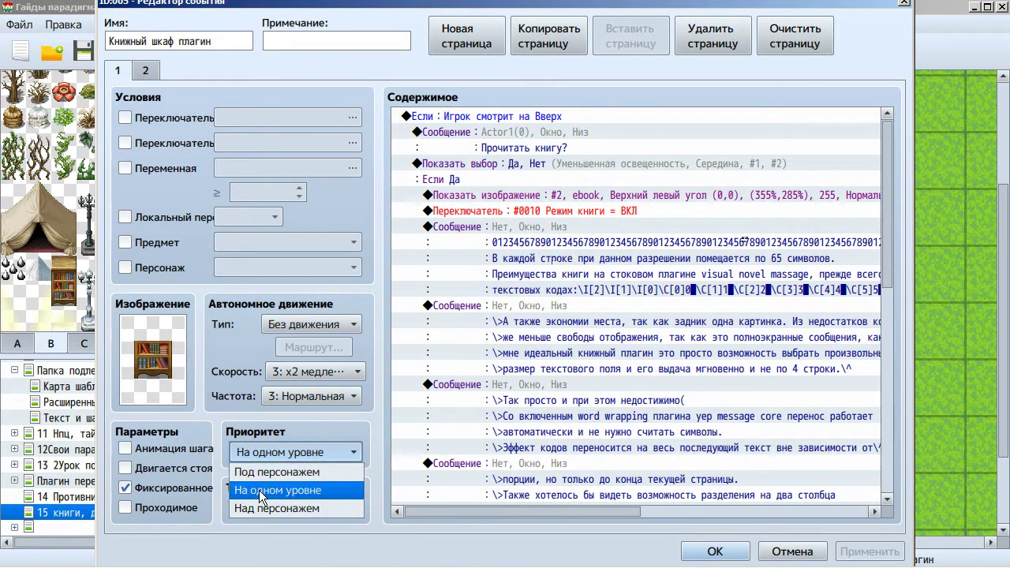
left_click(259, 490)
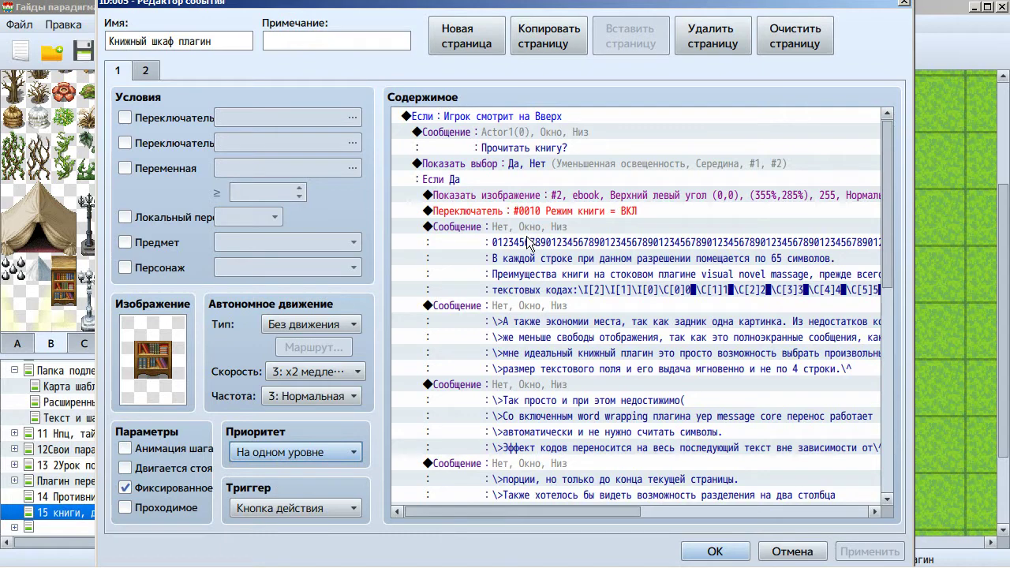
- Examine the page 1 command list and the text codes in the first book message, without changing the message
left_click(506, 130)
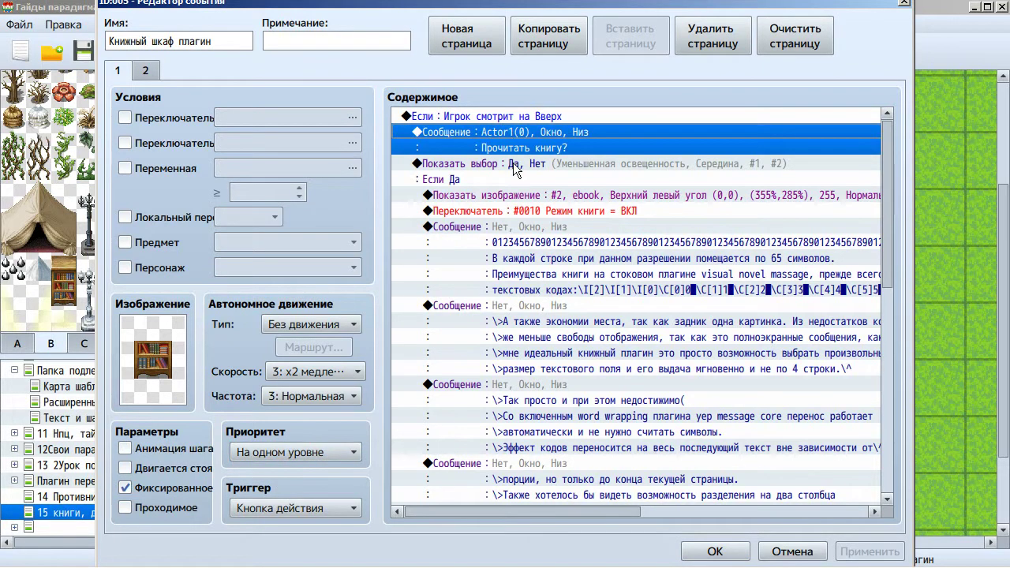
scroll(524, 220, "down", 8)
scroll(524, 220, "up", 2)
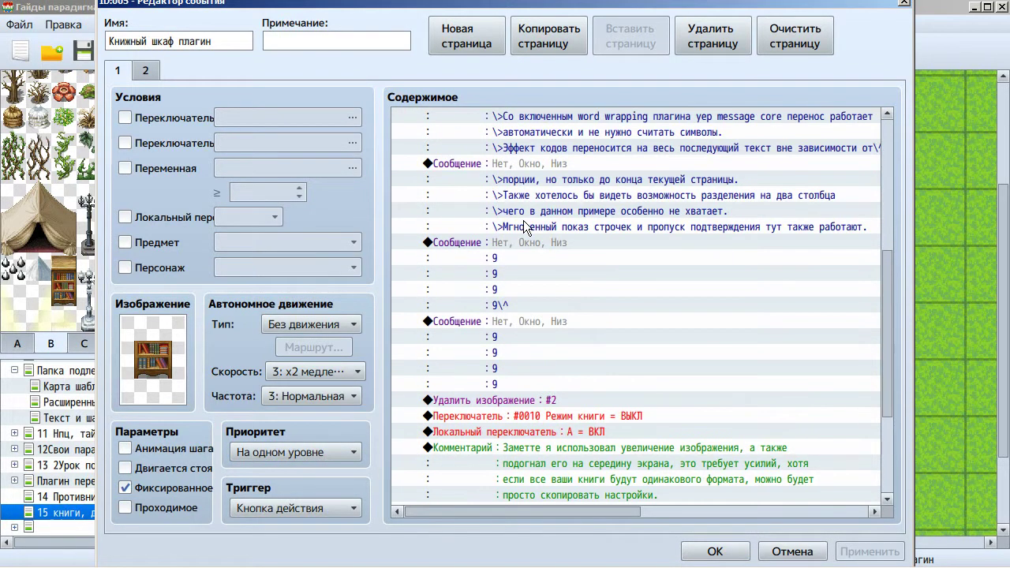
scroll(524, 220, "up", 5)
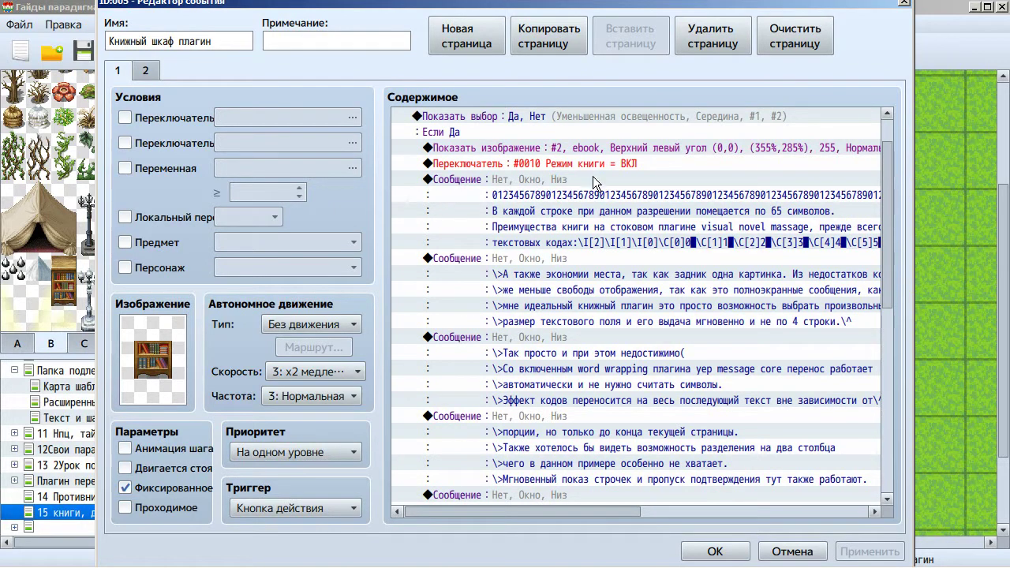
left_click(593, 176)
double_click(593, 176)
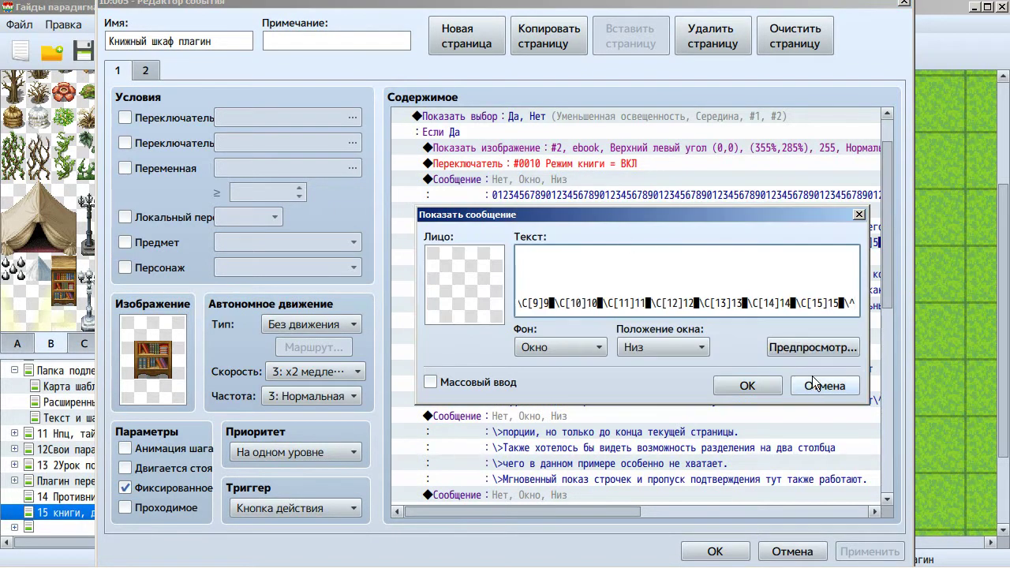
left_click(815, 385)
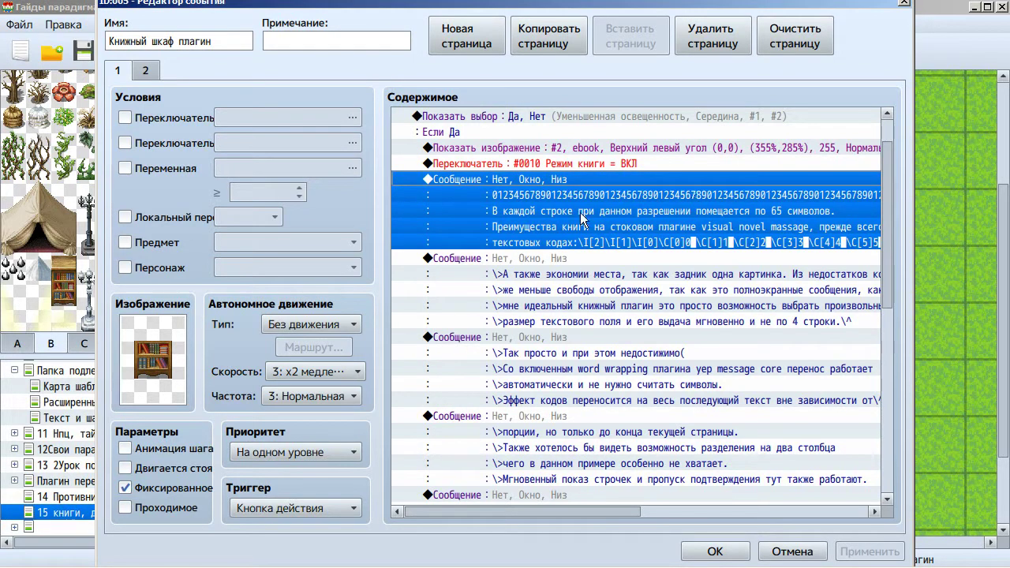
- Check the settings of the "0010 Режим книги" switch command in the "Да" branch without changing them, and close the event
left_click(532, 167)
double_click(532, 168)
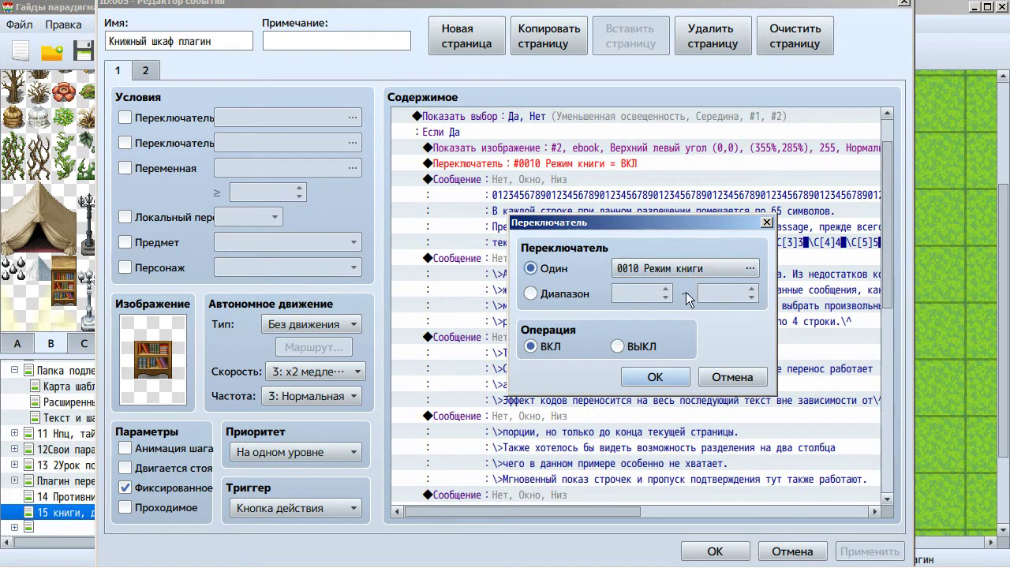
left_click(733, 378)
left_click(715, 551)
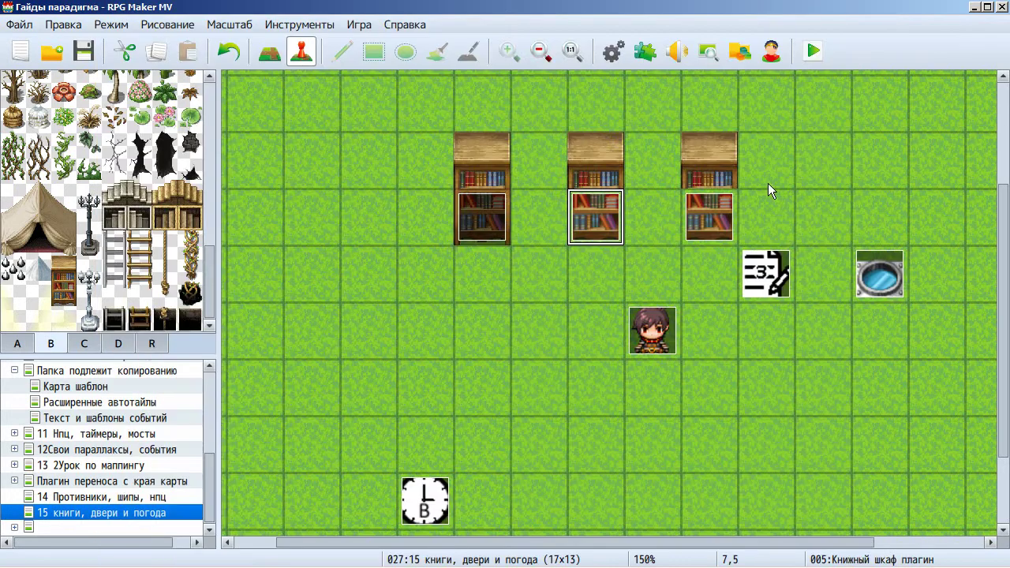
- Check the Switch ID parameter of the NovelMessage plugin in the plugin manager, and close the manager without changes
left_click(646, 55)
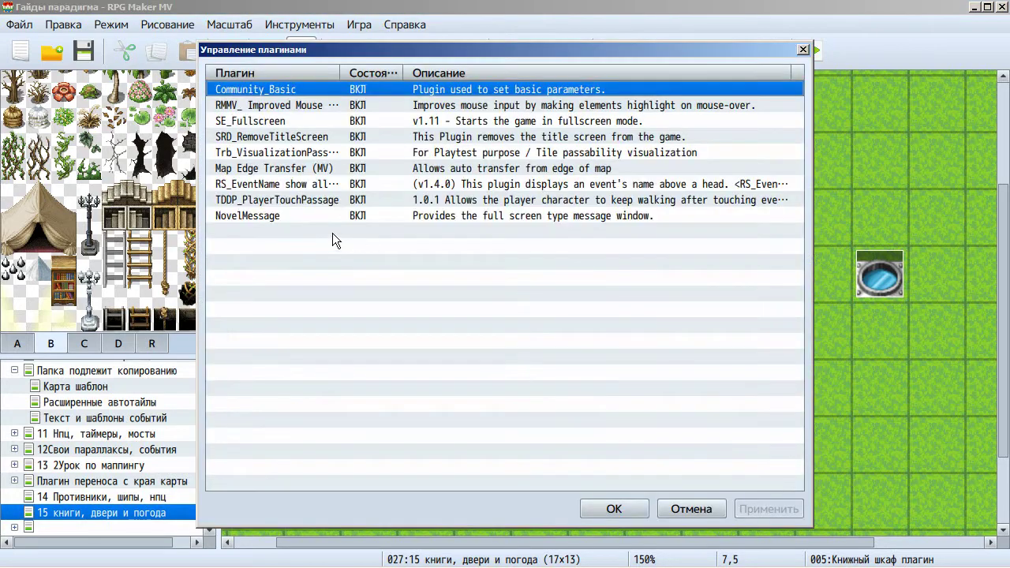
left_click(304, 216)
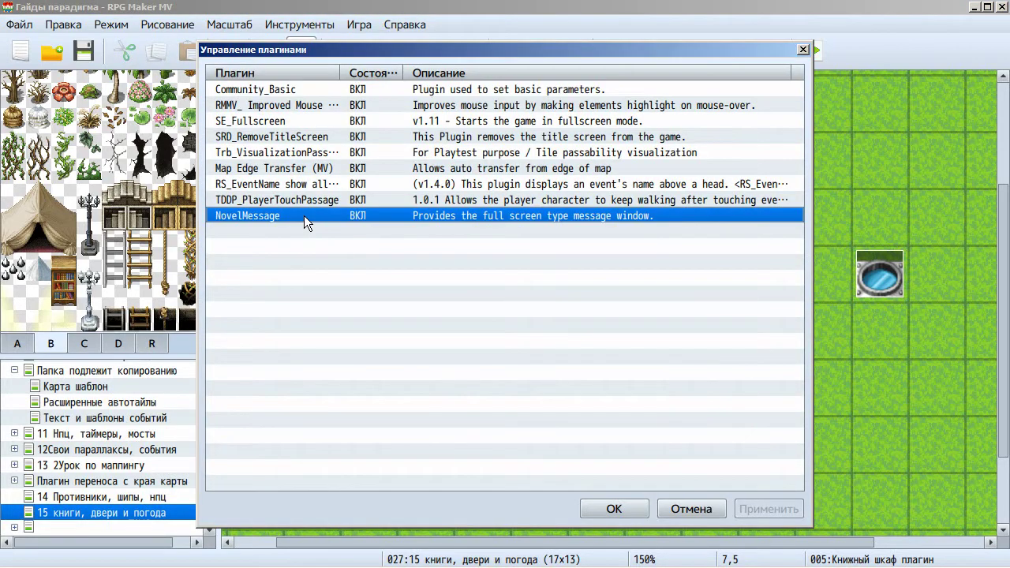
double_click(364, 217)
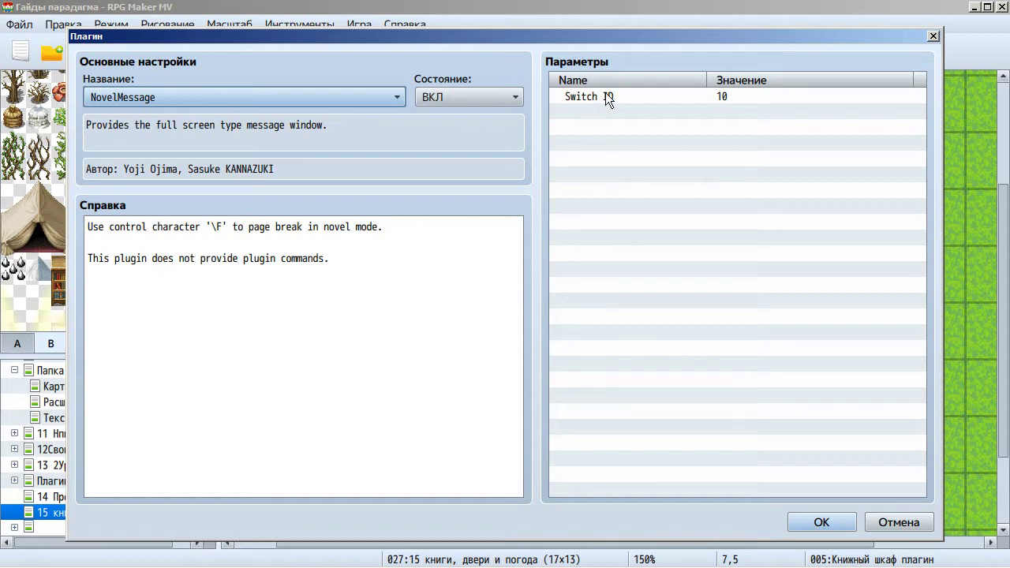
left_click(884, 525)
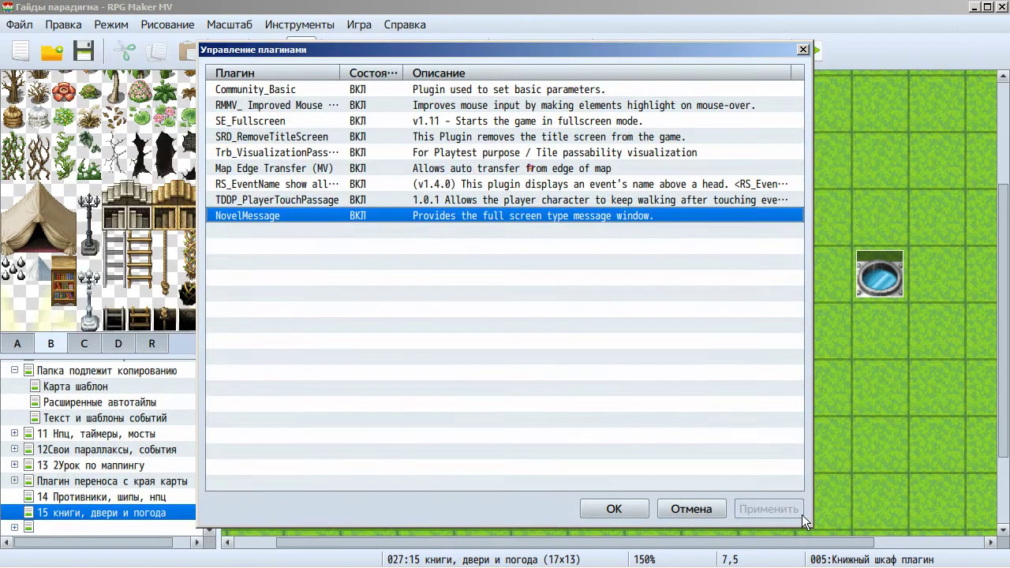
left_click(634, 508)
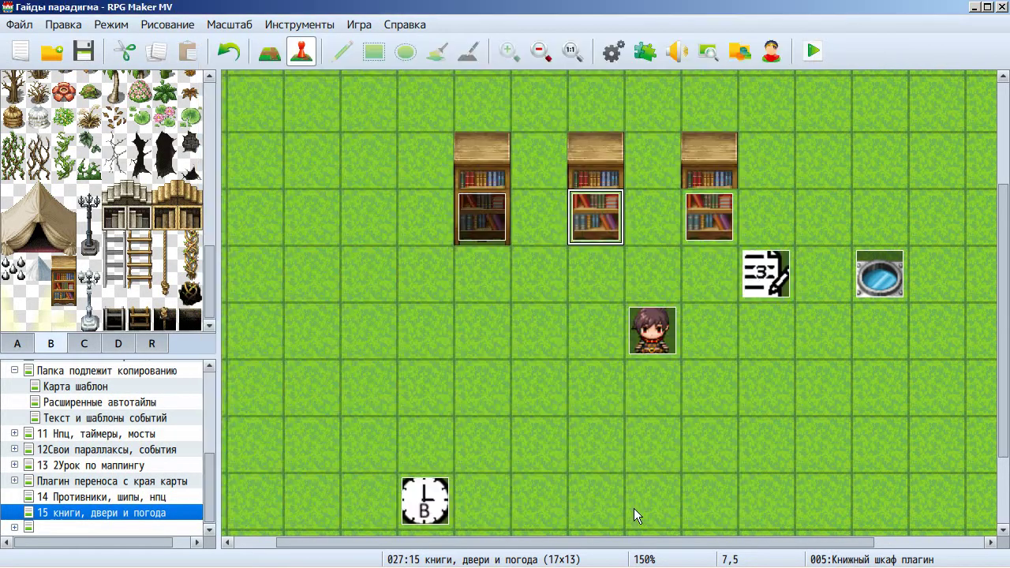
- Reopen the "Книжный шкаф плагин" event and examine the \> codes at the line starts of the second book message
double_click(584, 226)
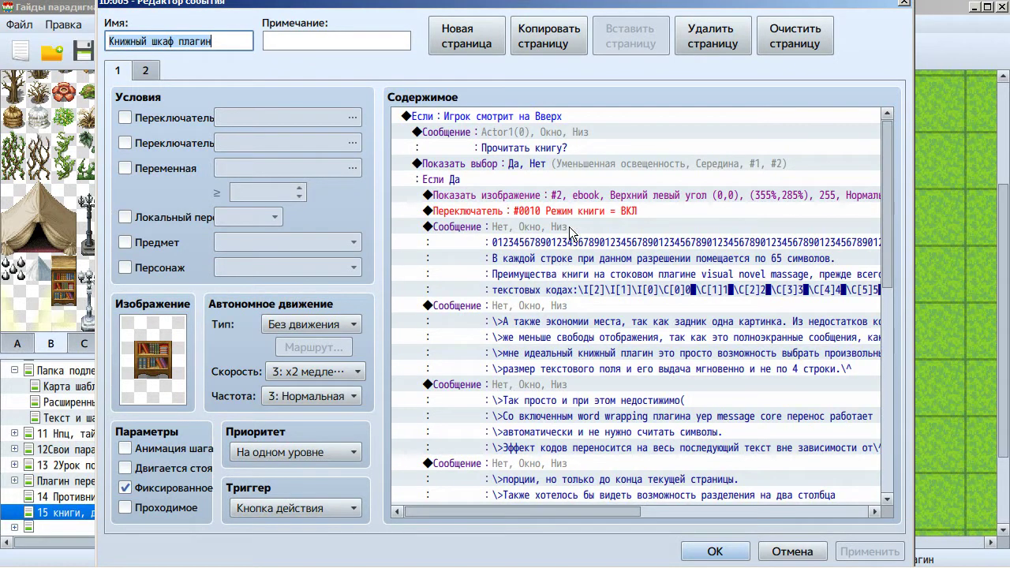
left_click(570, 227)
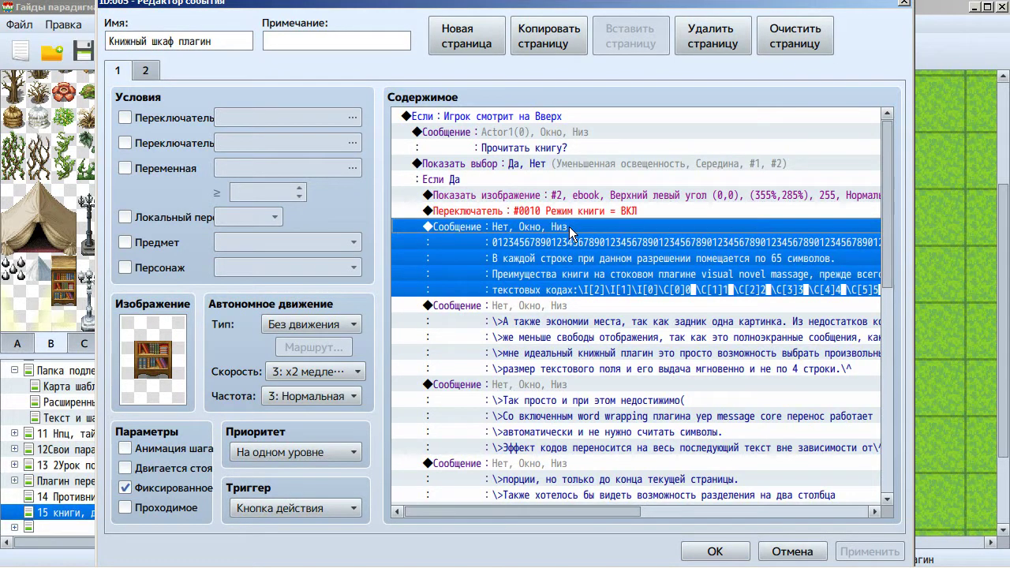
left_click(543, 306)
scroll(543, 306, "down", 4)
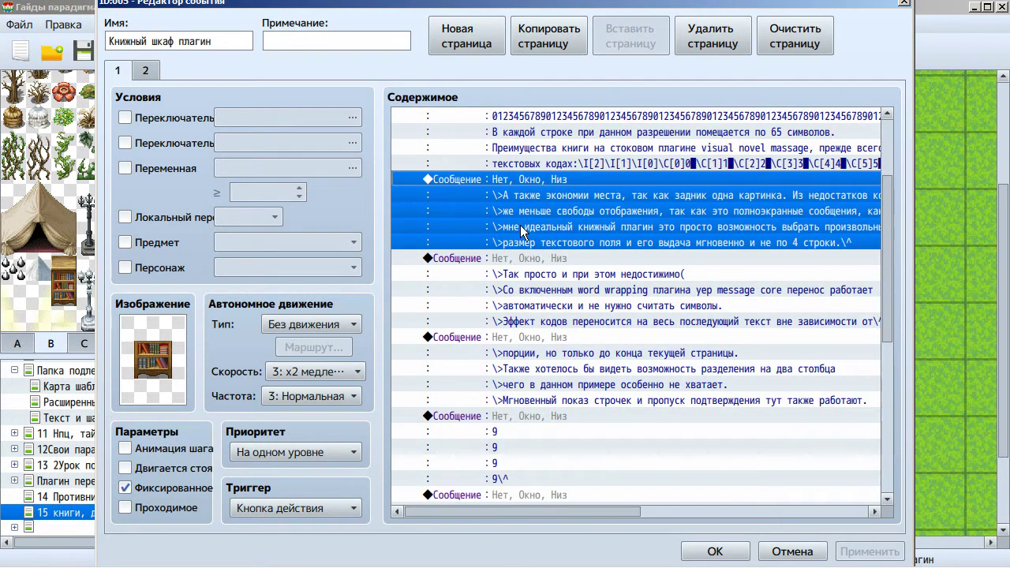
double_click(521, 225)
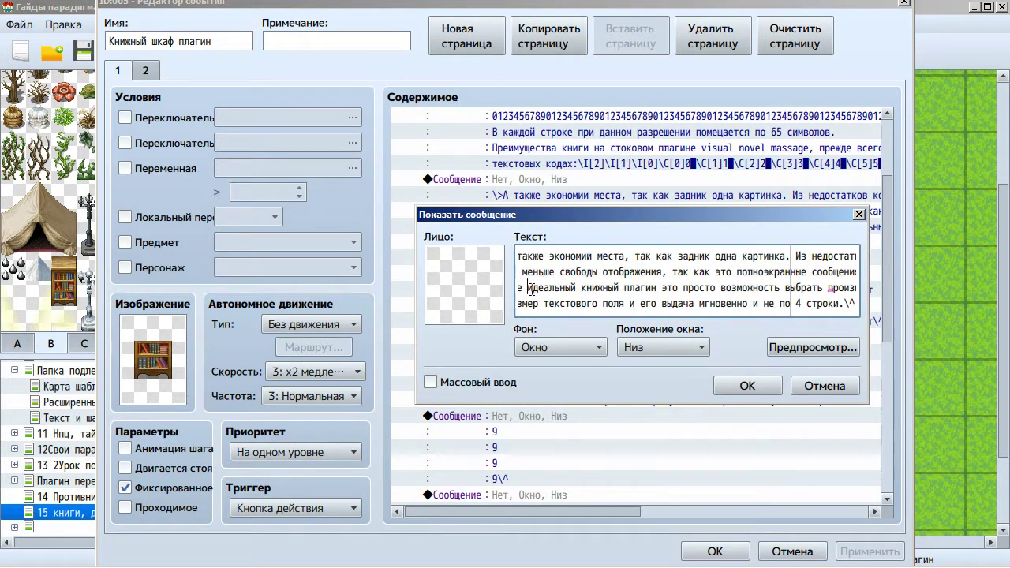
key("End")
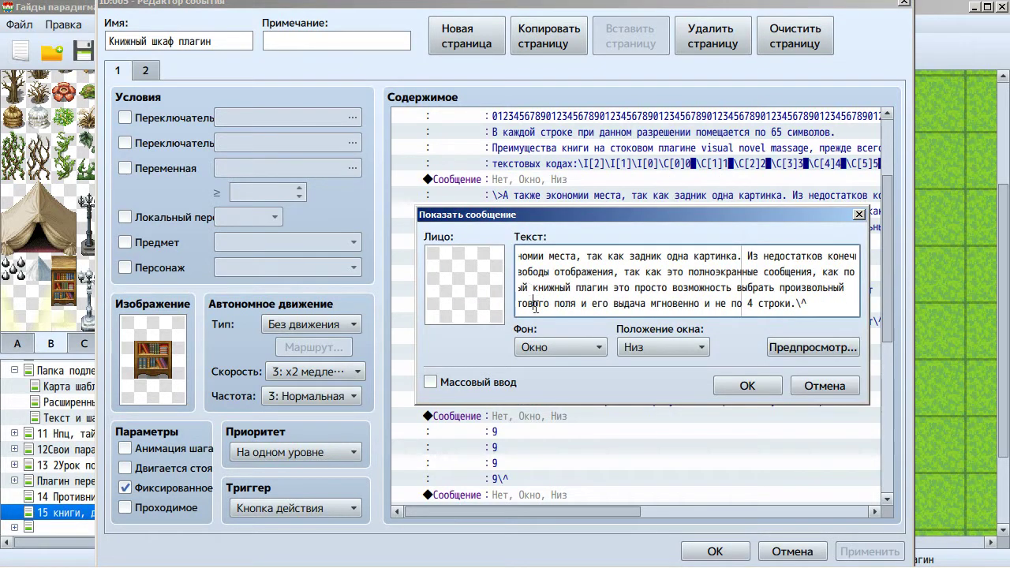
key("Left")
key("Left")
key("Left")
key("Left")
key("Left")
key("Left")
key("Left")
key("Left")
key("Left")
key("Left")
key("Left")
key("Left")
key("Left")
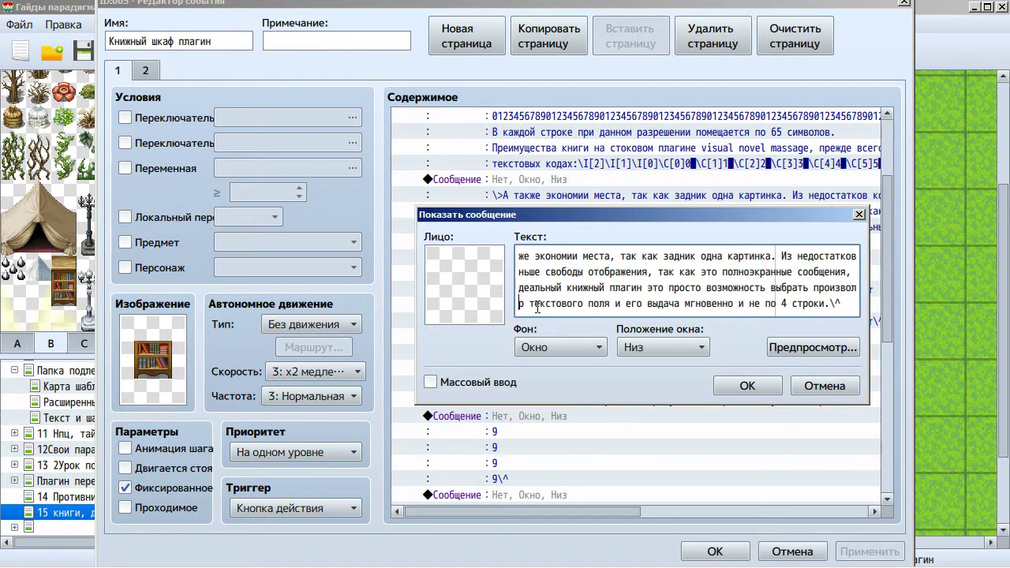
key("Left")
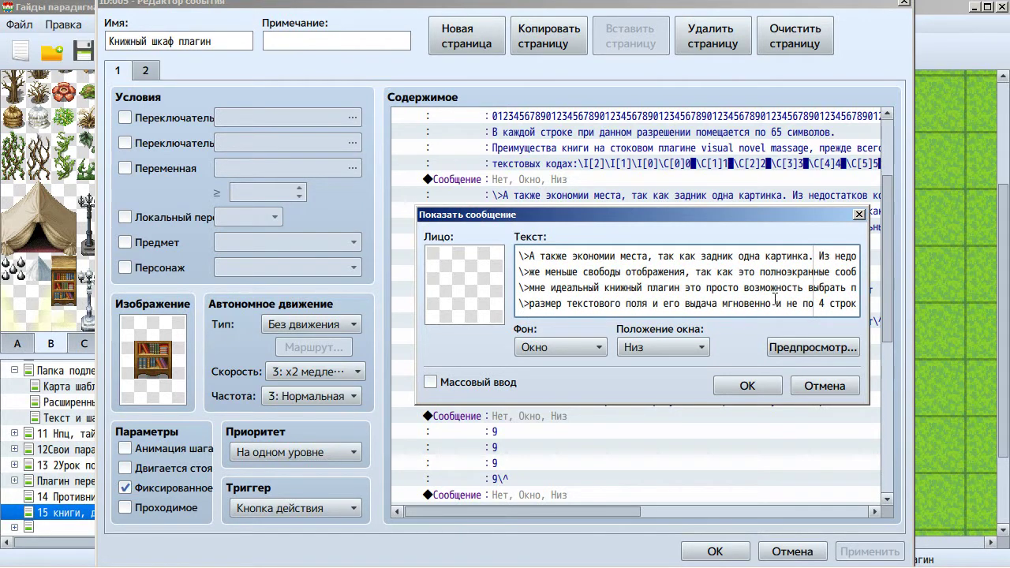
- Examine the \^ code at the end of the second book message's last line, and leave the message unchanged
left_click(803, 304)
key("Right")
key("Right")
key("Right")
key("Right")
key("Right")
key("Right")
key("Right")
key("Right")
key("Right")
key("Right")
key("Right")
key("Right")
key("Right")
key("Right")
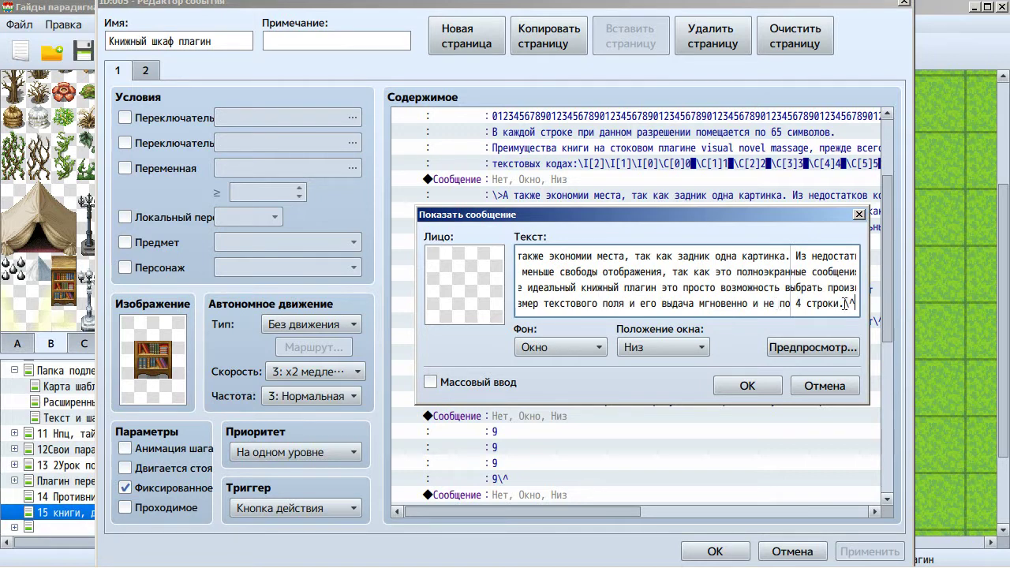
left_click_drag(855, 304, 845, 303)
left_click(813, 387)
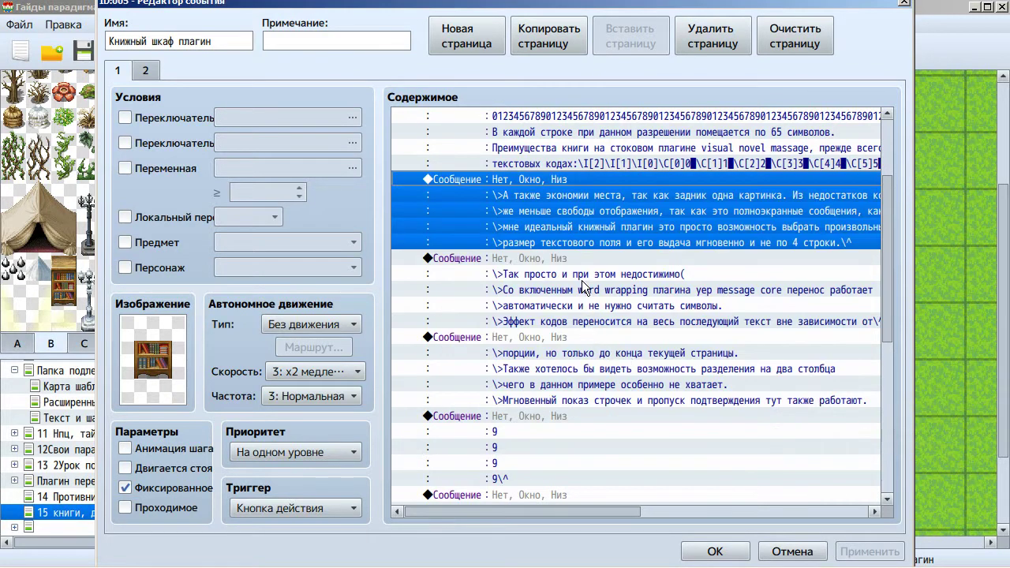
- Read through the remaining book messages on page 1 and compare them with the commands on page 2
left_click(576, 261)
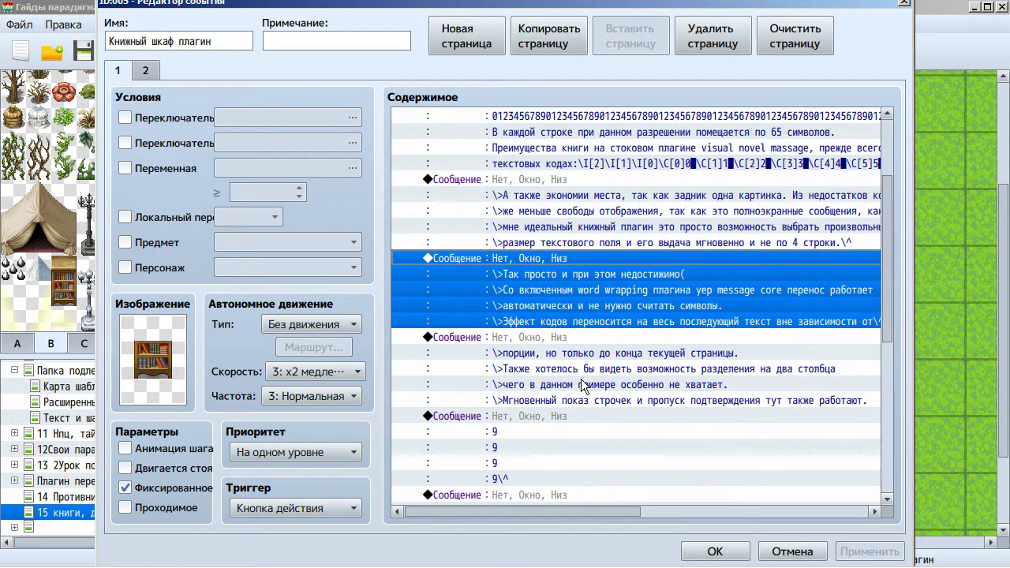
scroll(607, 379, "down", 2)
scroll(607, 377, "down", 1)
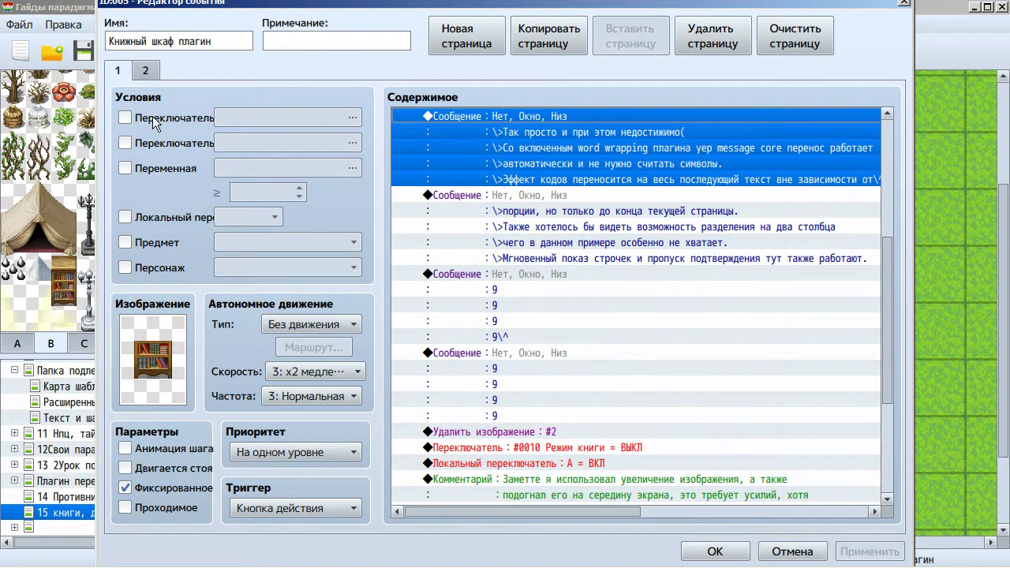
left_click(145, 71)
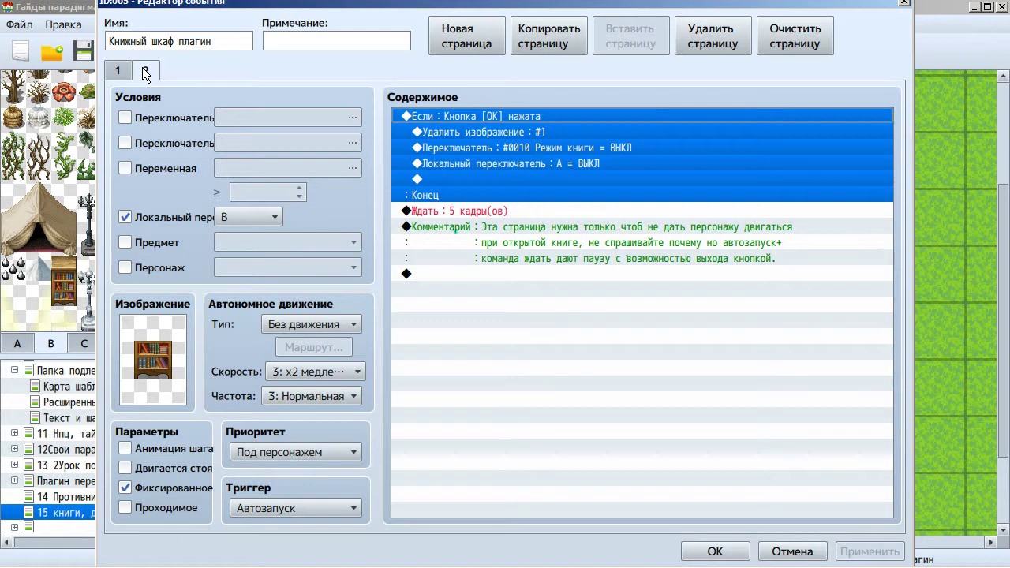
left_click(123, 71)
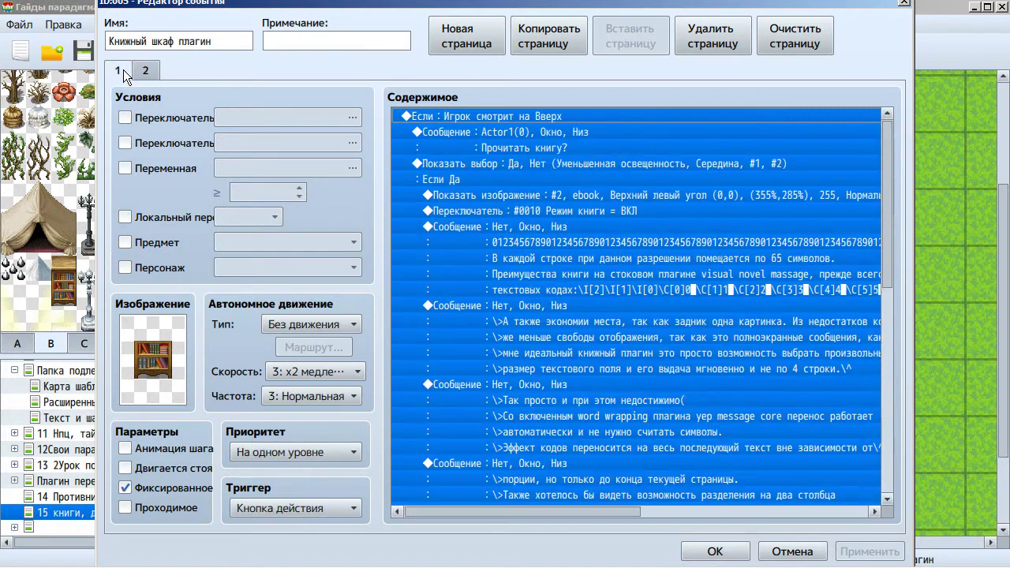
- Examine the erase picture #2 and "0010 Режим книги" off commands that end the "Да" branch on page 1
left_click(569, 398)
scroll(569, 398, "down", 6)
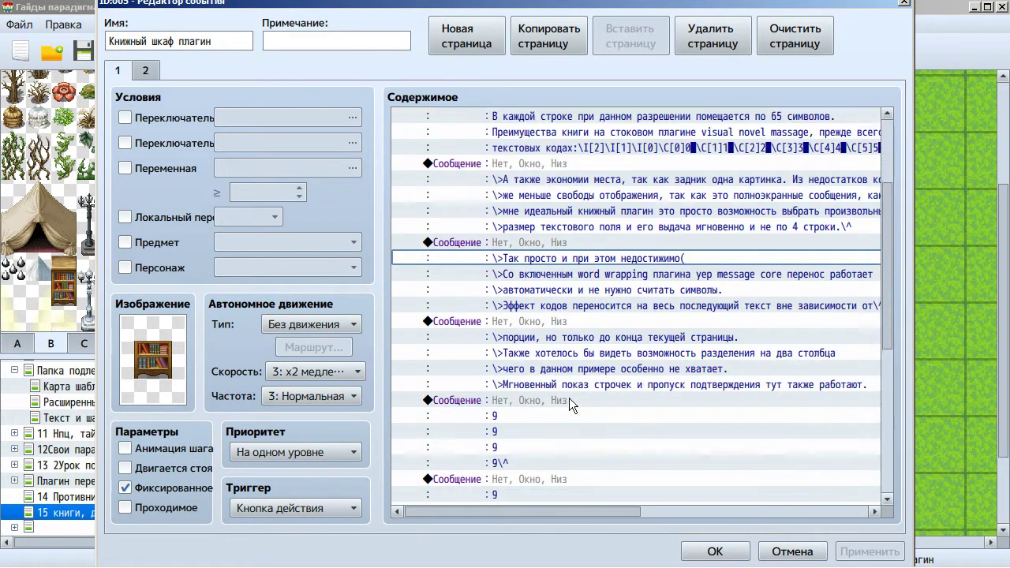
scroll(570, 398, "down", 1)
left_click(580, 387)
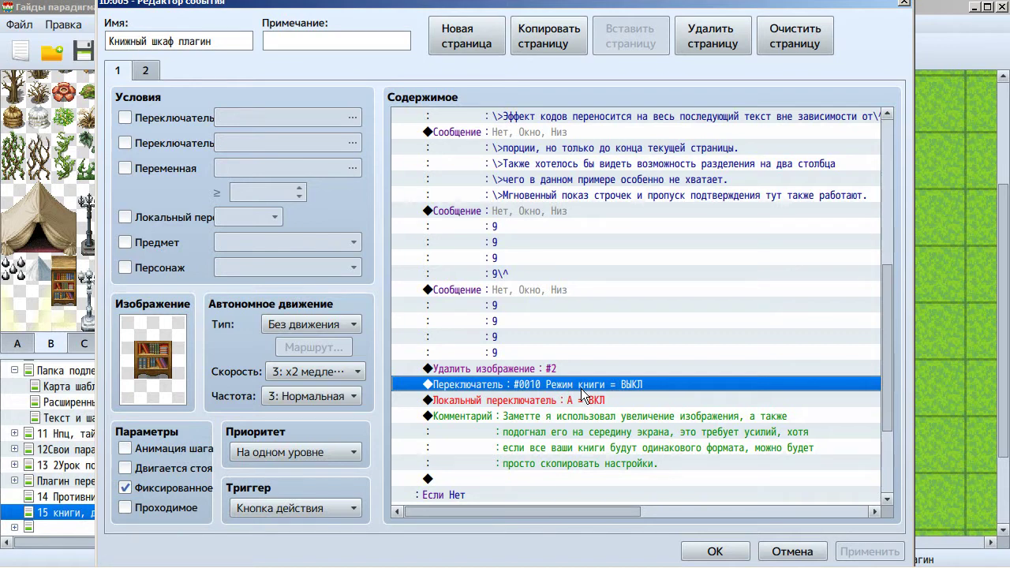
left_click(542, 369)
left_click(542, 385)
- Delete the "Локальный переключатель: A = ВКЛ" command and the comment below it from the "Да" branch on page 1
left_click(541, 400)
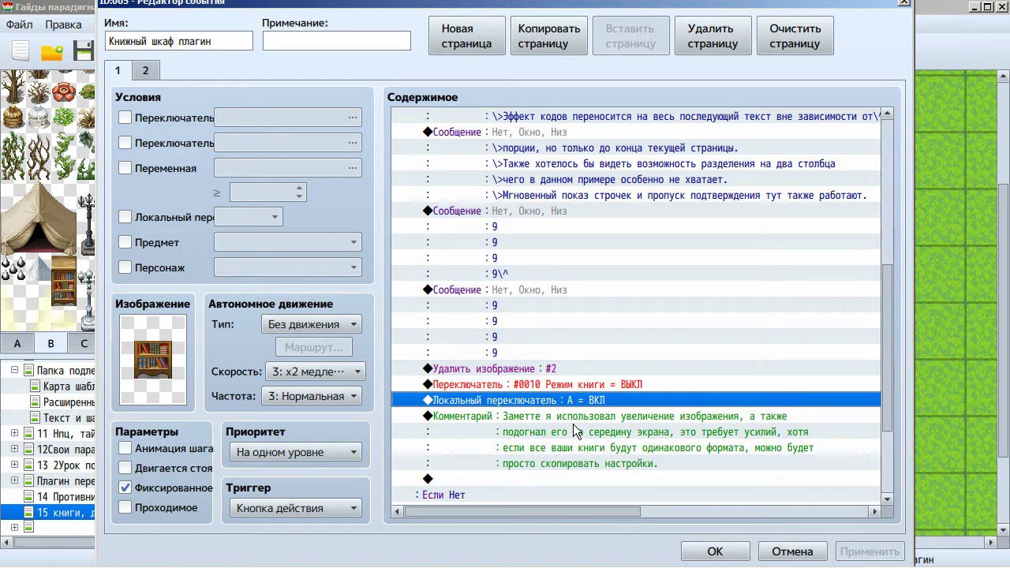
key("Delete")
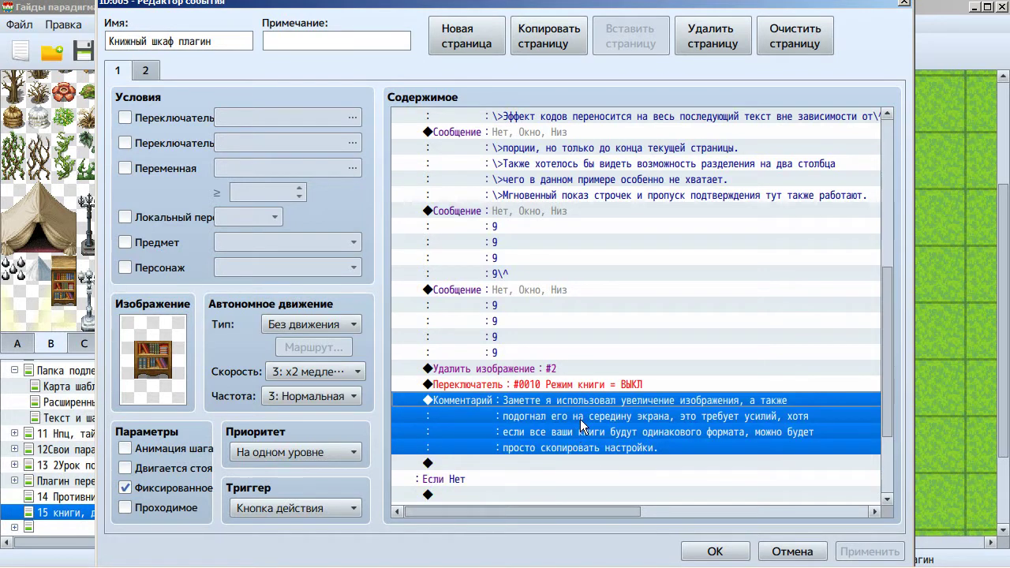
key("Delete")
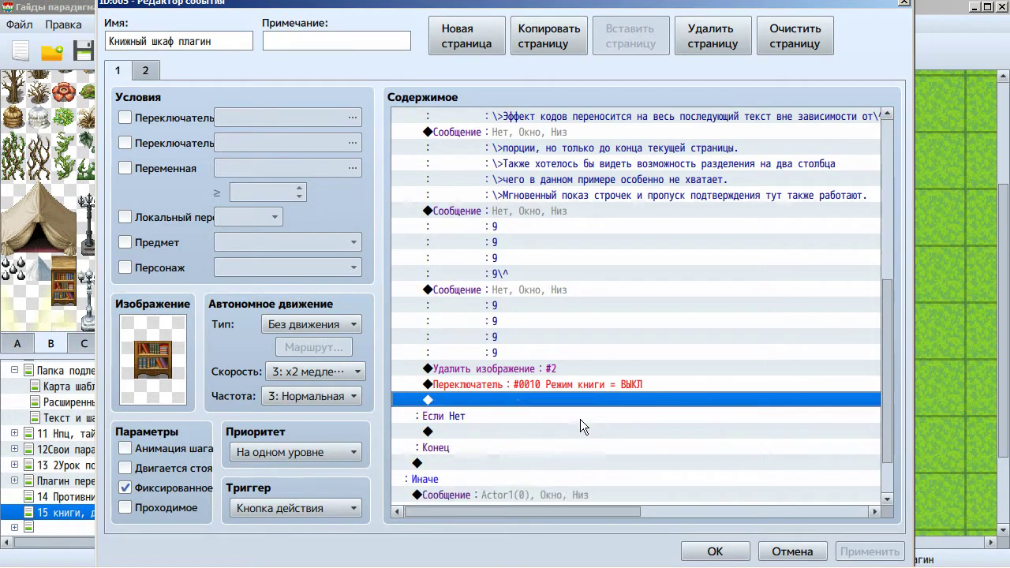
scroll(580, 419, "down", 1)
scroll(581, 419, "up", 2)
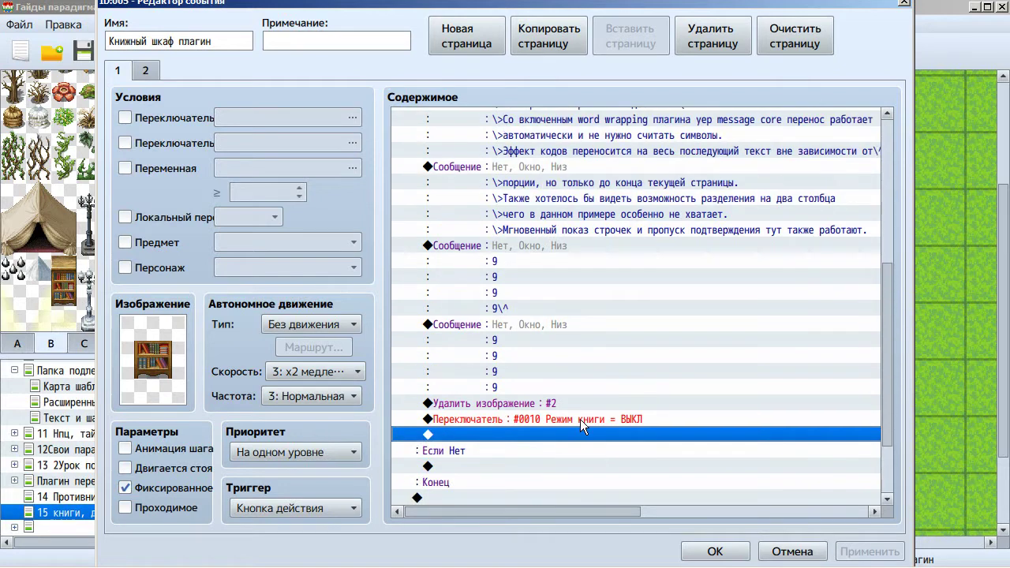
- Open page 2 of the "Книжный шкаф плагин" event
left_click(145, 70)
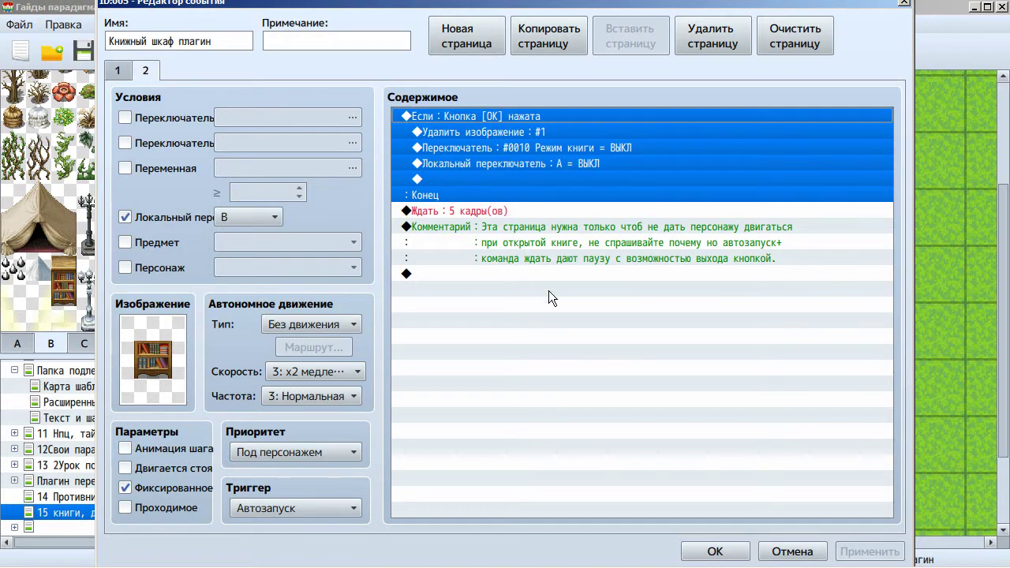
- Close the bookshelf event and set the player's starting position on tile 7,7, beside the dark-haired character
left_click(714, 551)
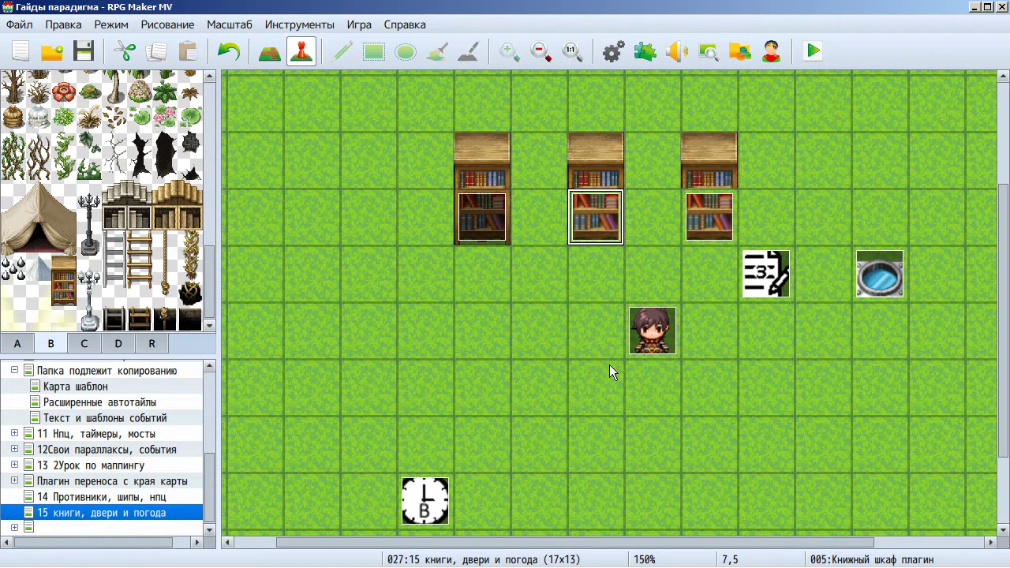
right_click(584, 336)
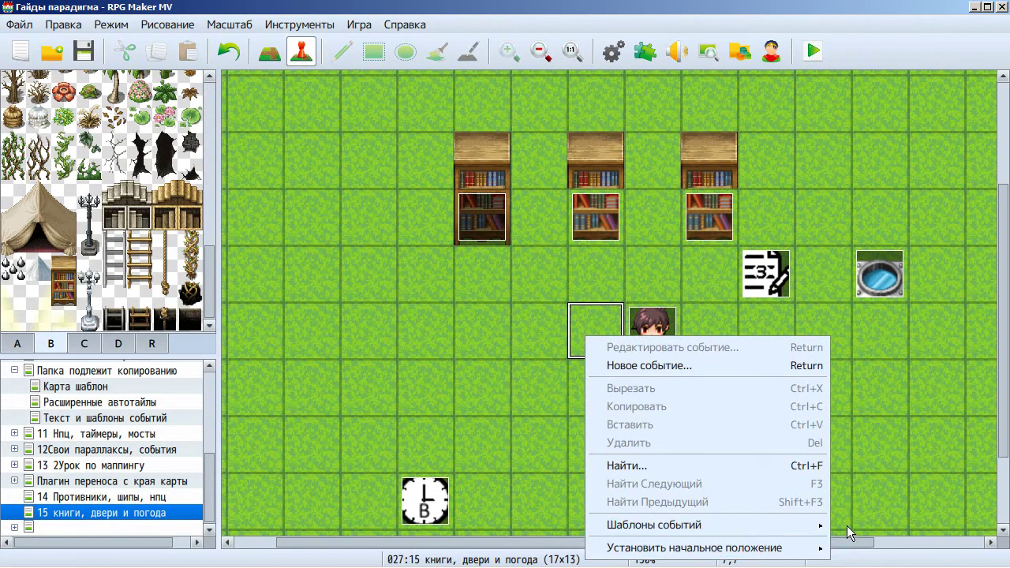
mouse_move(823, 548)
left_click(872, 509)
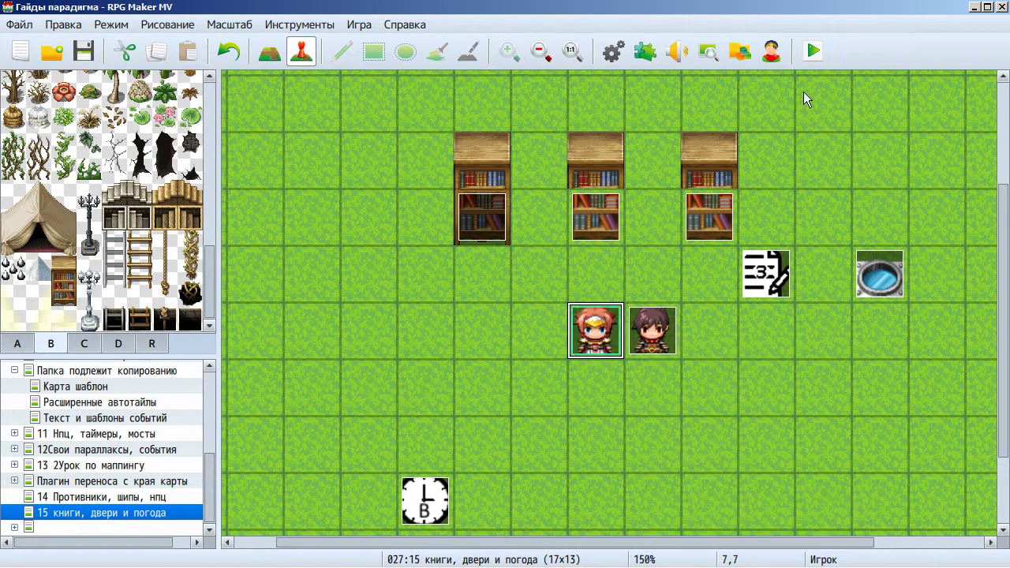
- Playtest the map, walk up to the middle bookshelf and read its book through to the last page
left_click(813, 51)
left_click(439, 310)
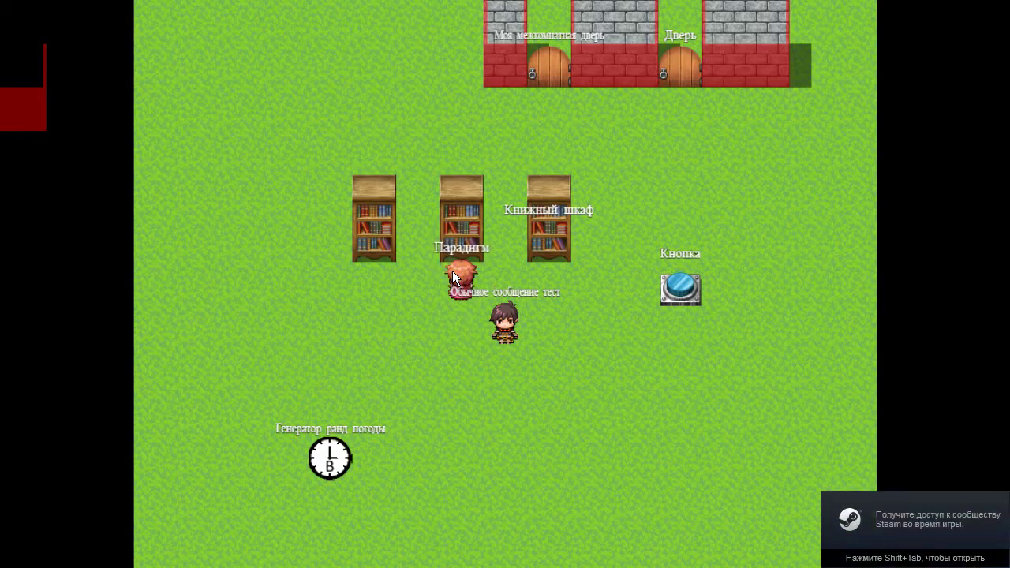
left_click(452, 271)
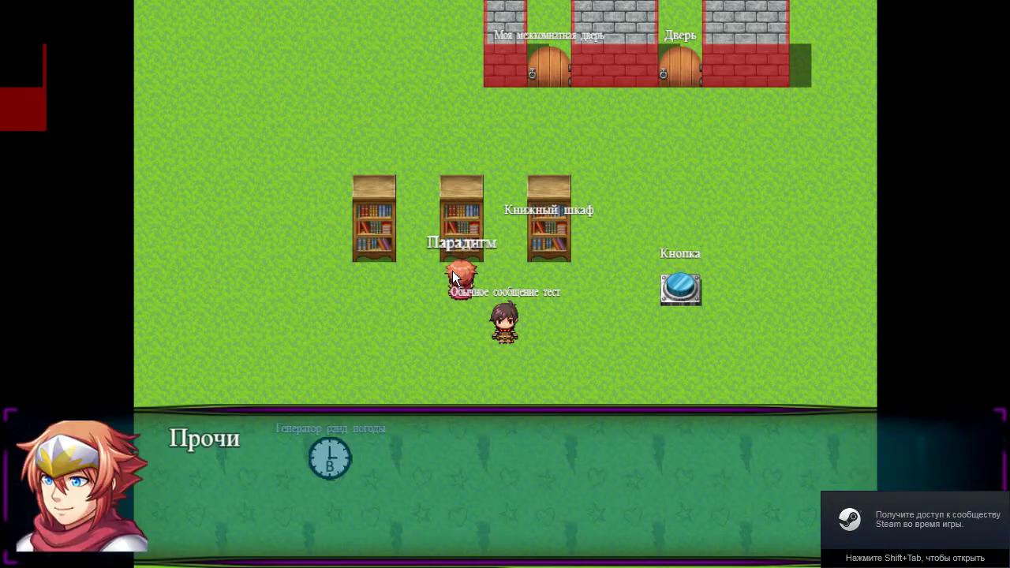
key("Return")
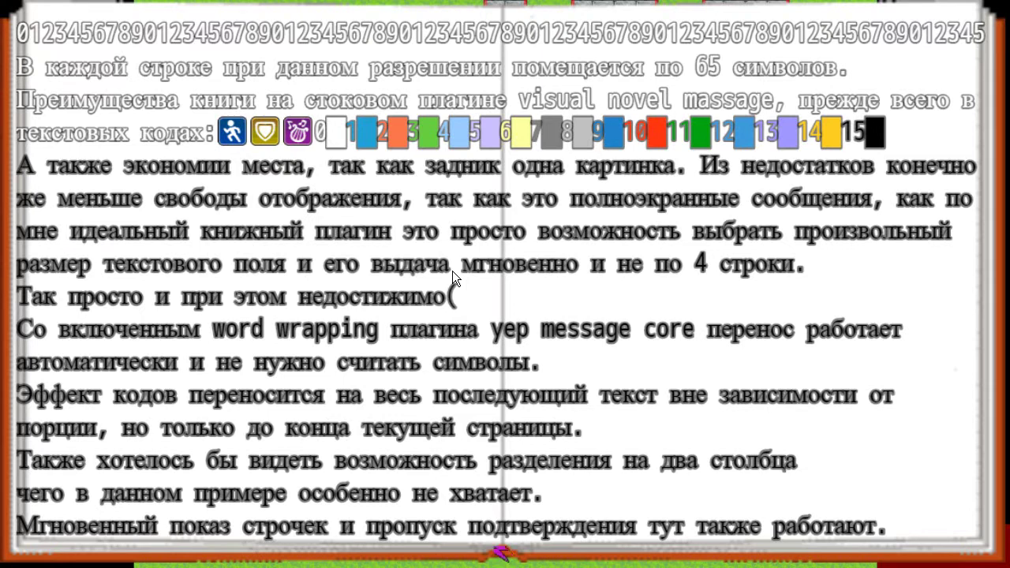
key("Return")
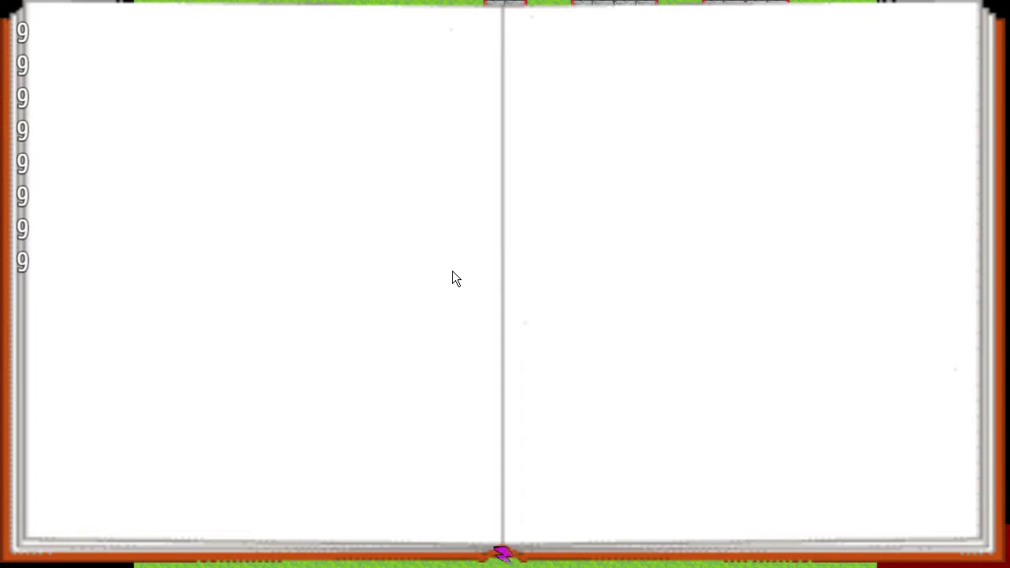
key("Return")
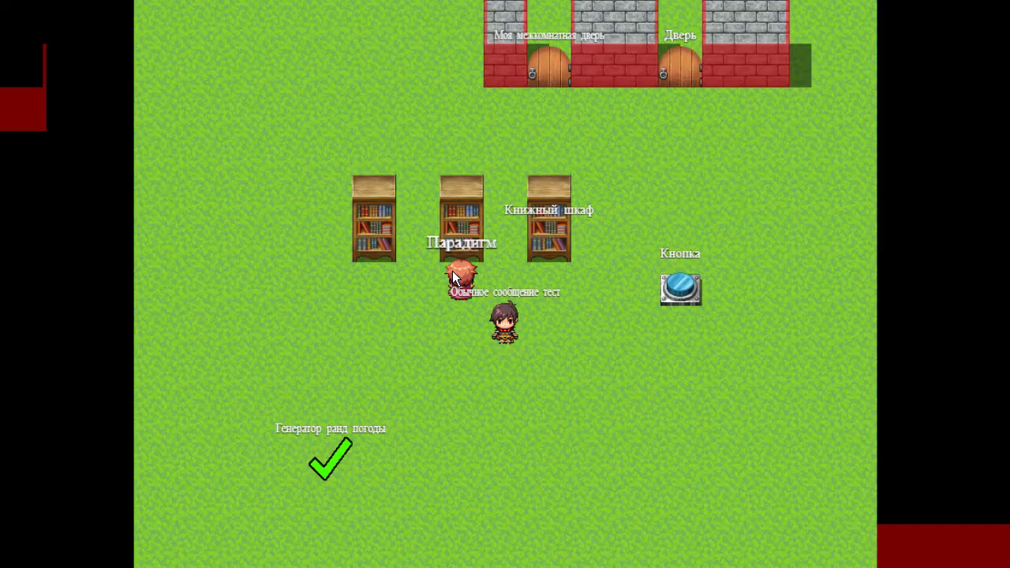
- Walk away from the middle bookshelf, return and read the book again by answering Да, and end the playtest
left_click(440, 381)
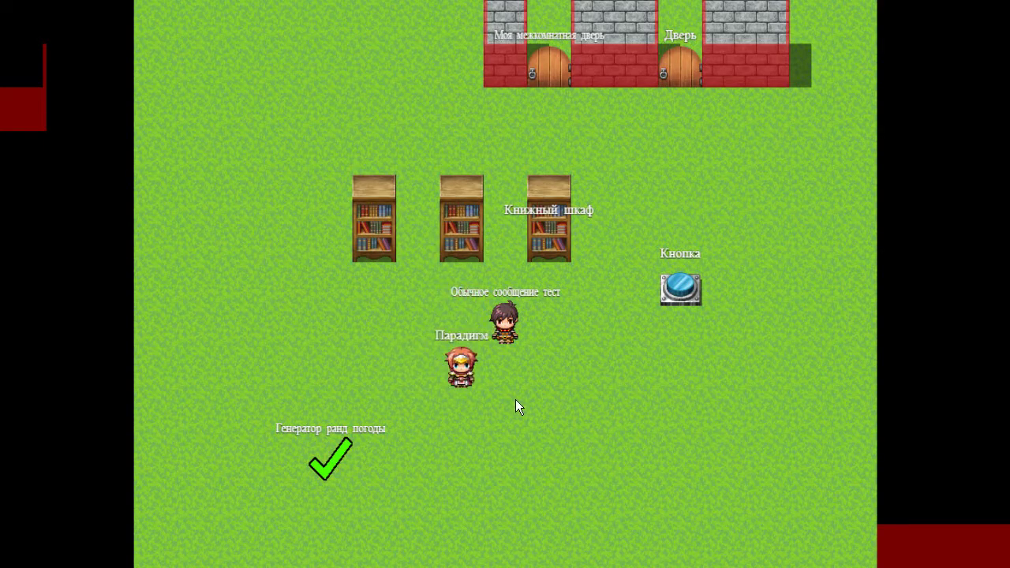
left_click(458, 234)
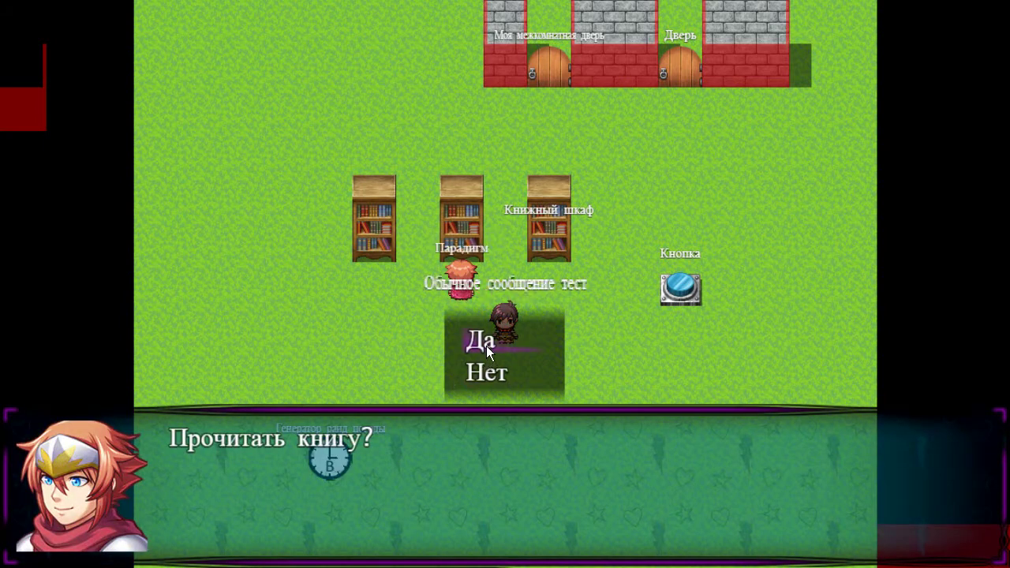
left_click(486, 341)
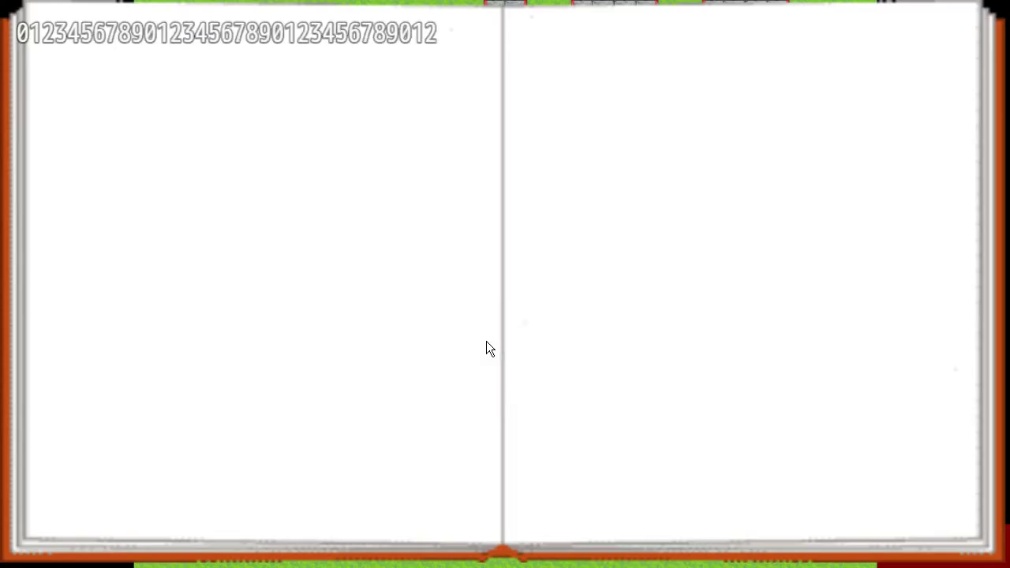
left_click(391, 408)
left_click(387, 558)
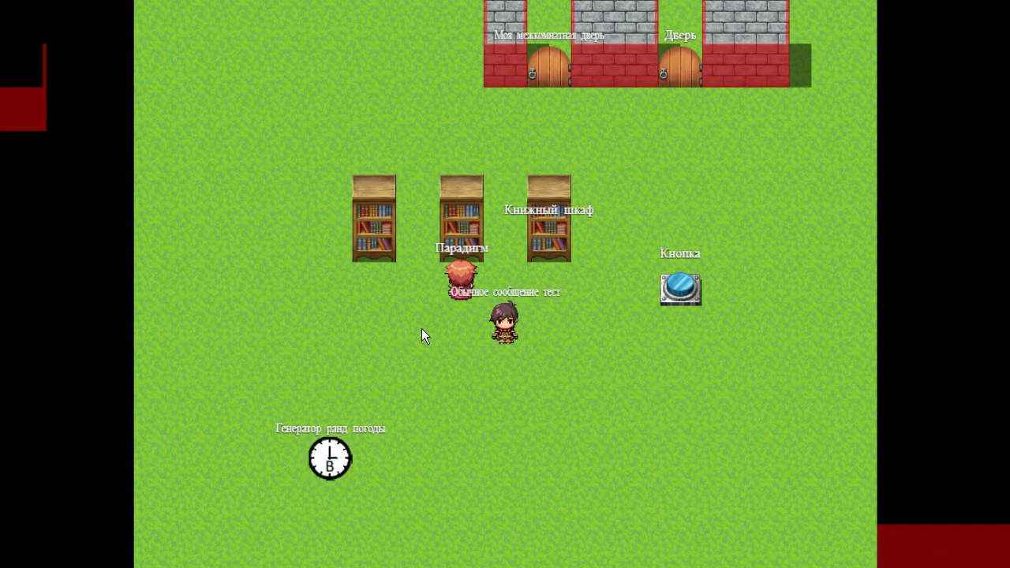
key("alt+F4")
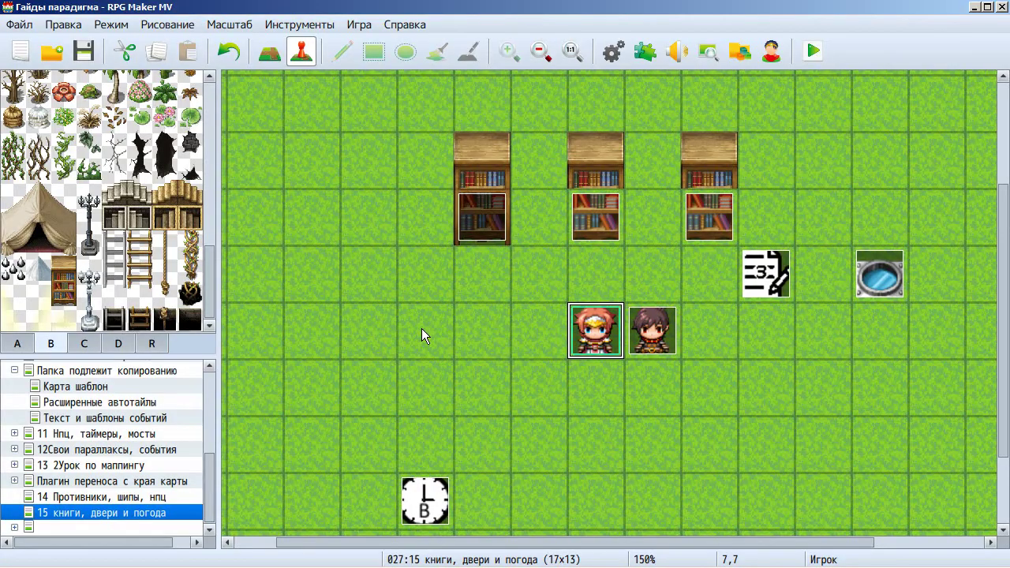
- Delete page 2 of the "Книжный шкаф плагин" event, apply the change and save the project
double_click(604, 206)
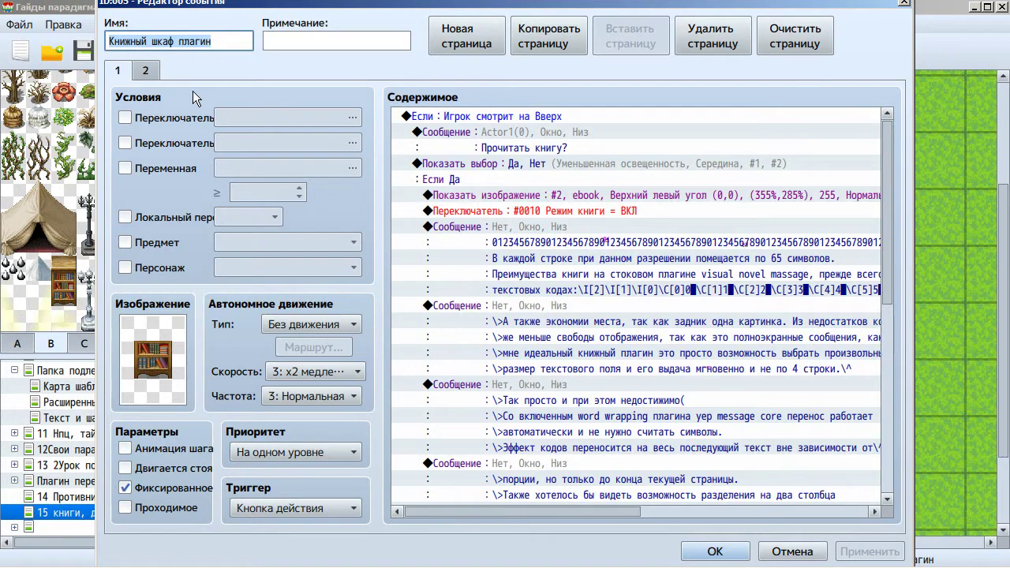
left_click(146, 70)
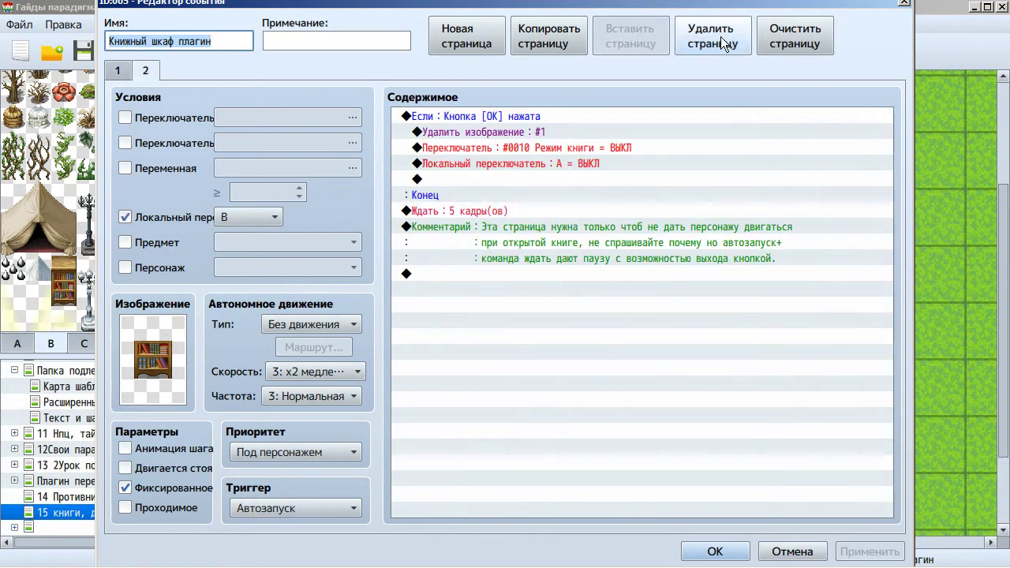
left_click(716, 39)
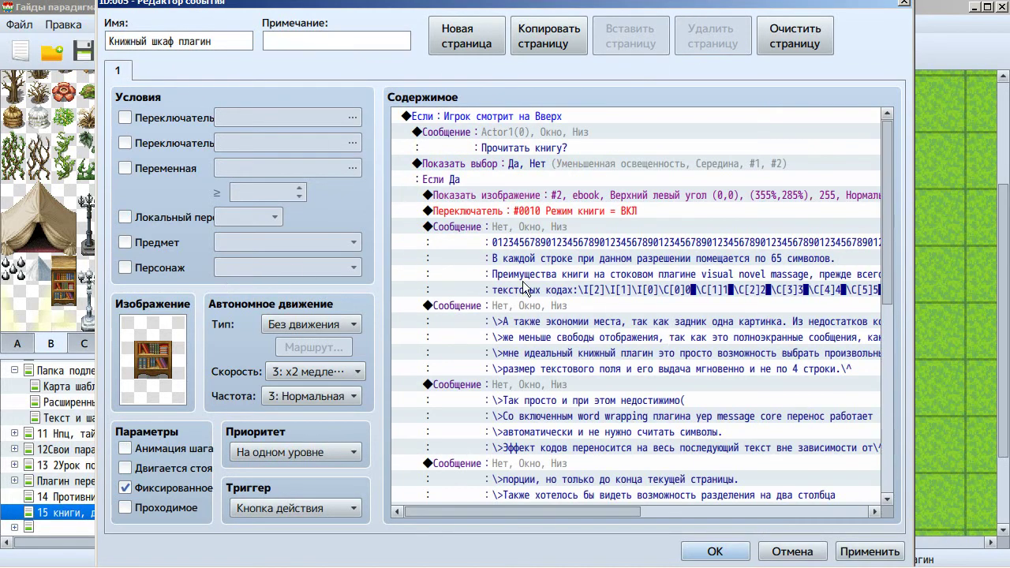
scroll(523, 282, "down", 8)
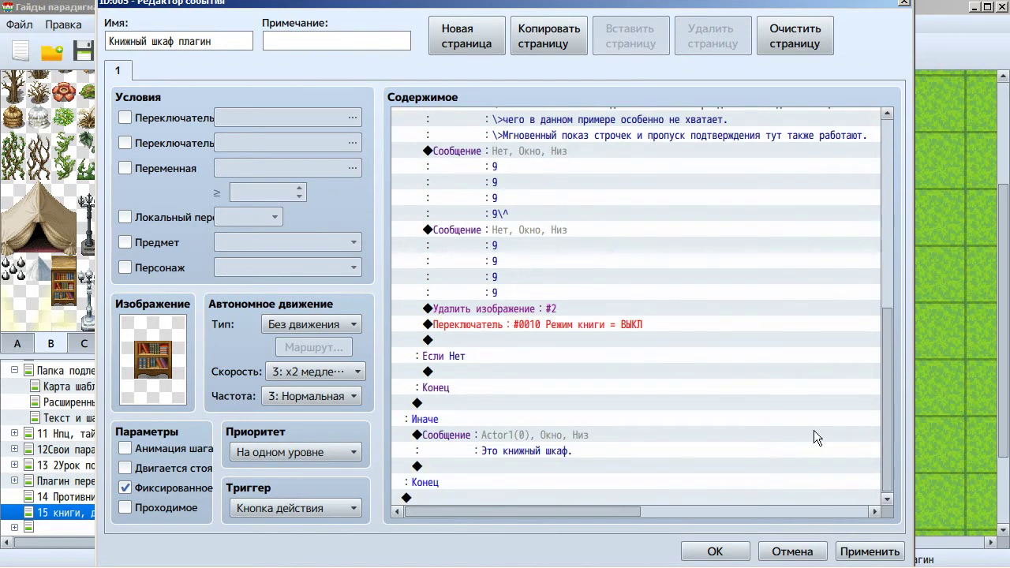
left_click(912, 561)
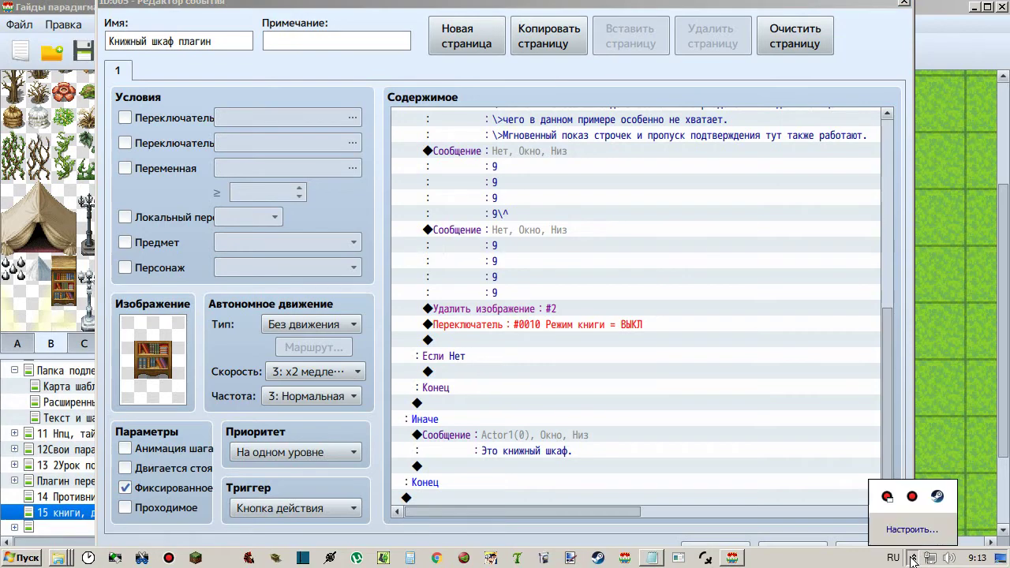
left_click(725, 435)
left_click(872, 553)
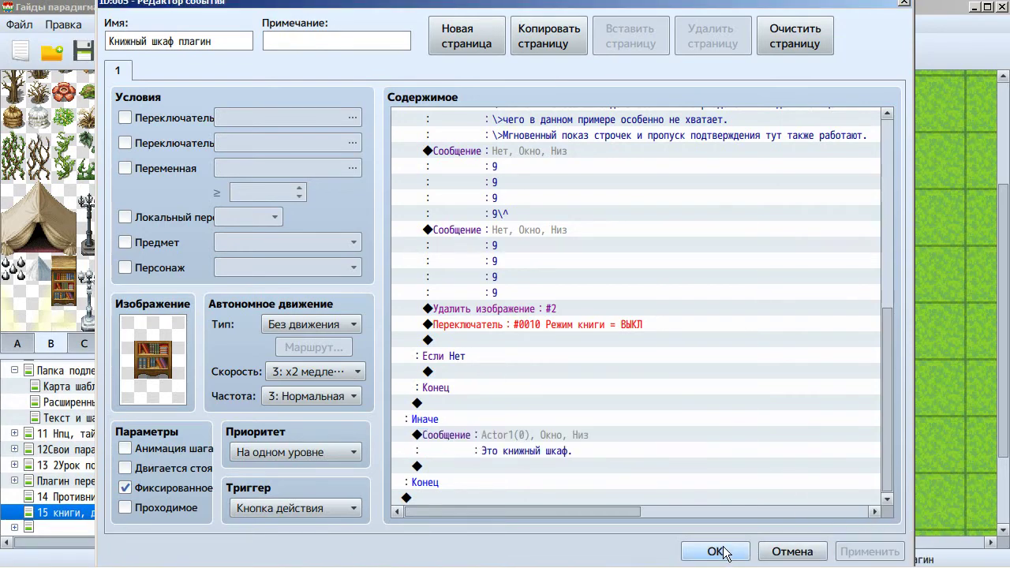
left_click(713, 550)
left_click(84, 52)
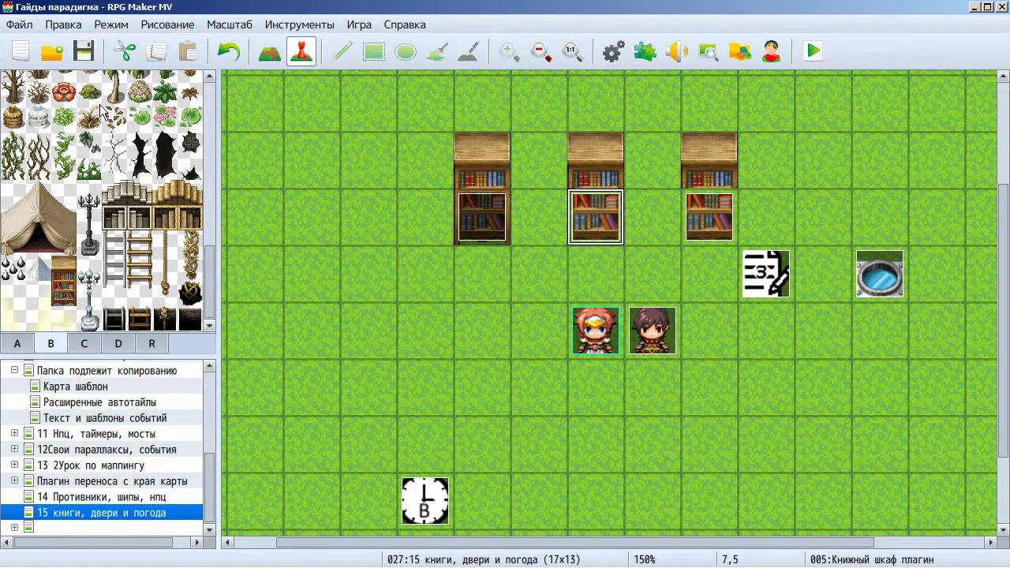
- Try moving the middle bookshelf event to tile 6,7 and return it to tile 7,5
left_click(496, 224)
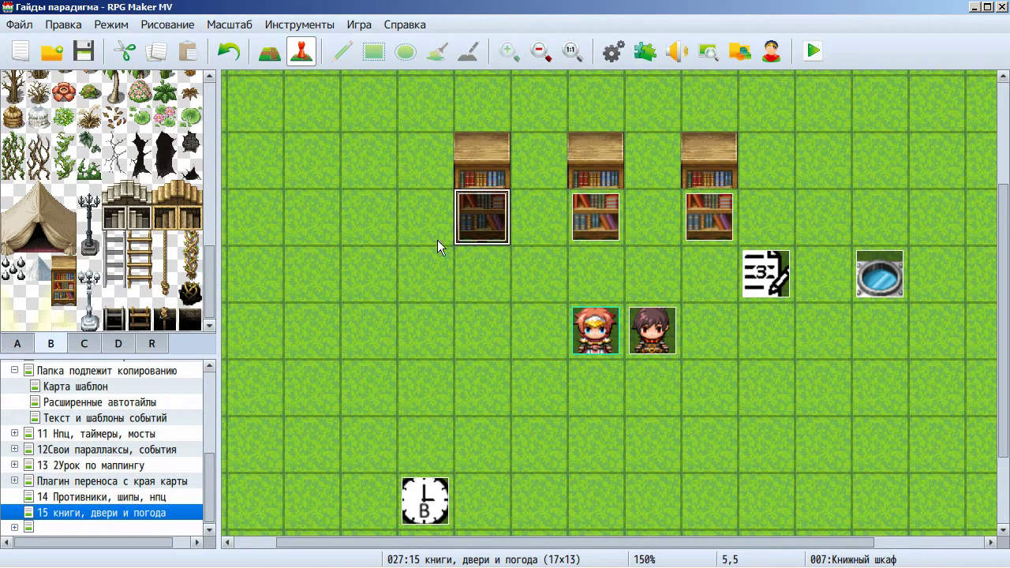
left_click(490, 160)
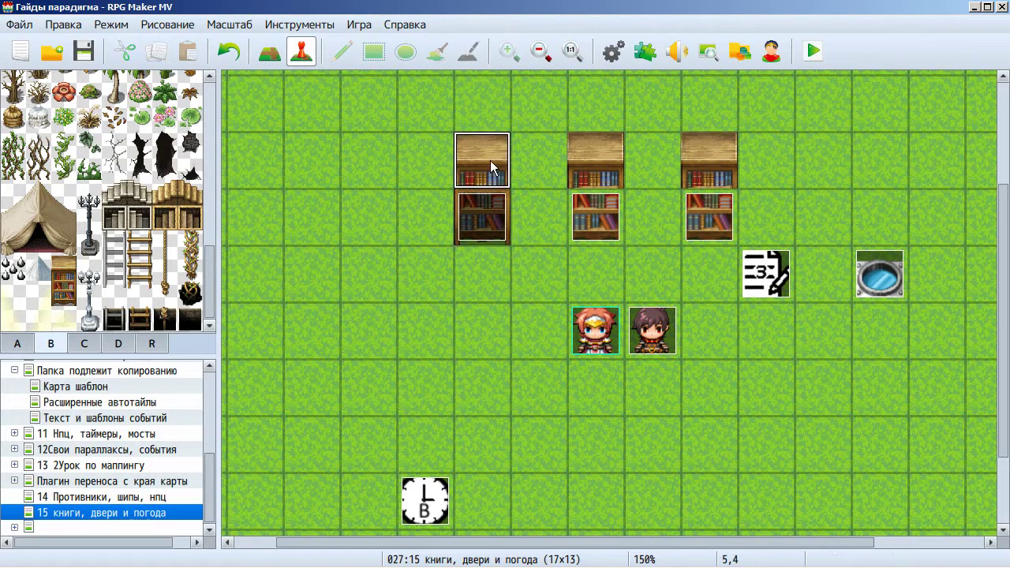
left_click(482, 223)
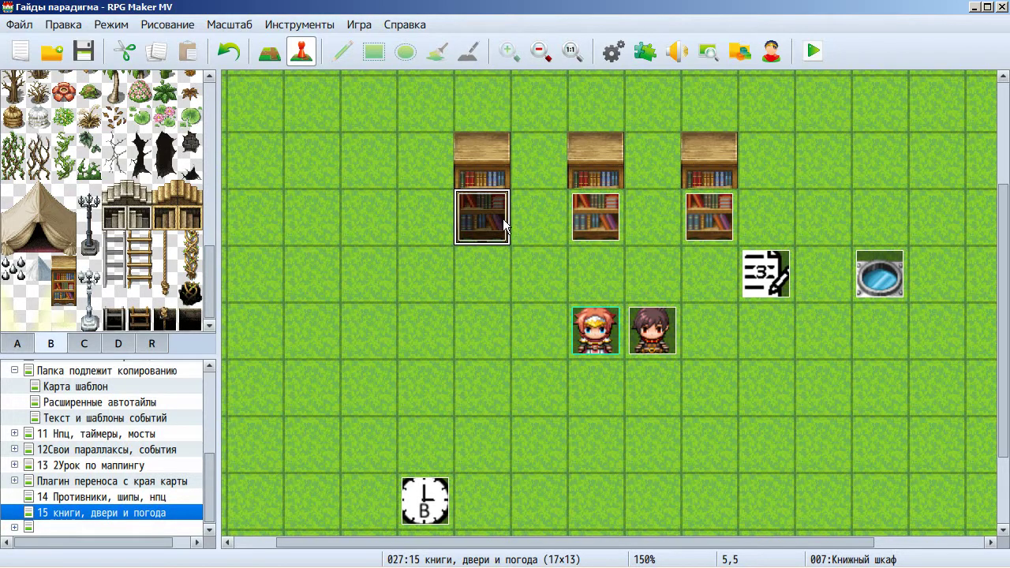
left_click(607, 224)
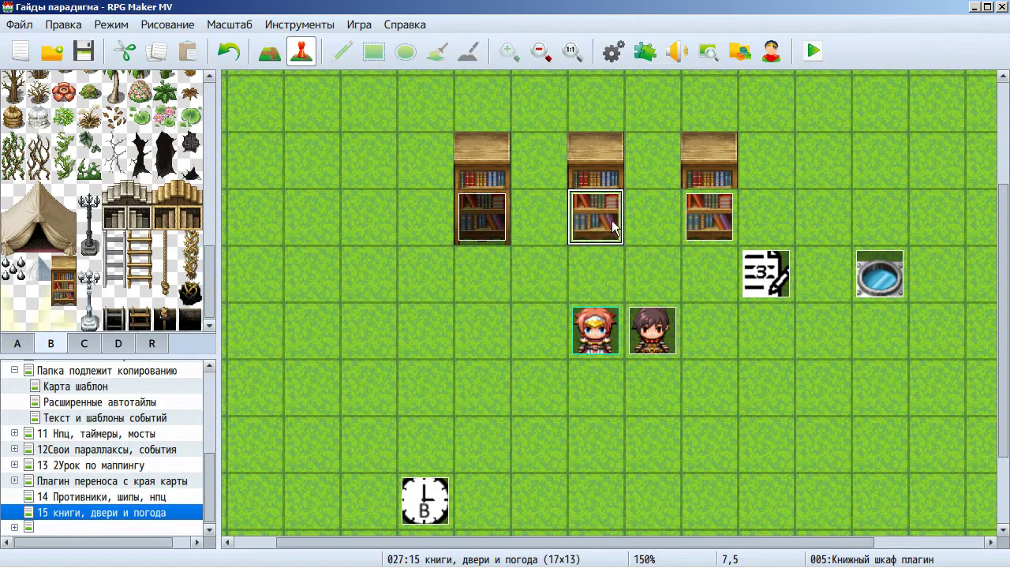
left_click_drag(600, 225, 540, 331)
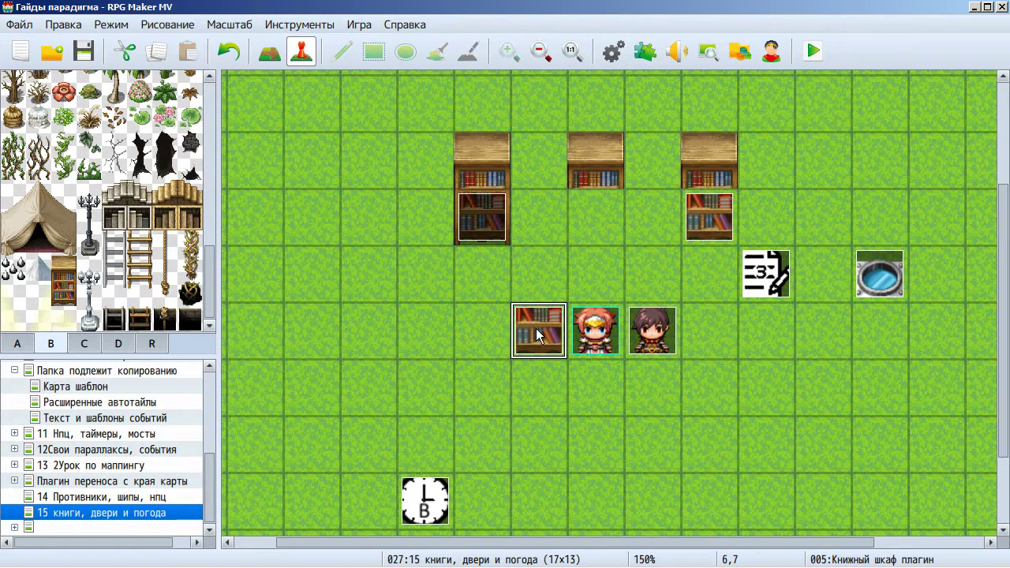
mouse_move(602, 207)
left_mouse_down()
mouse_move(472, 340)
mouse_move(599, 212)
left_mouse_up()
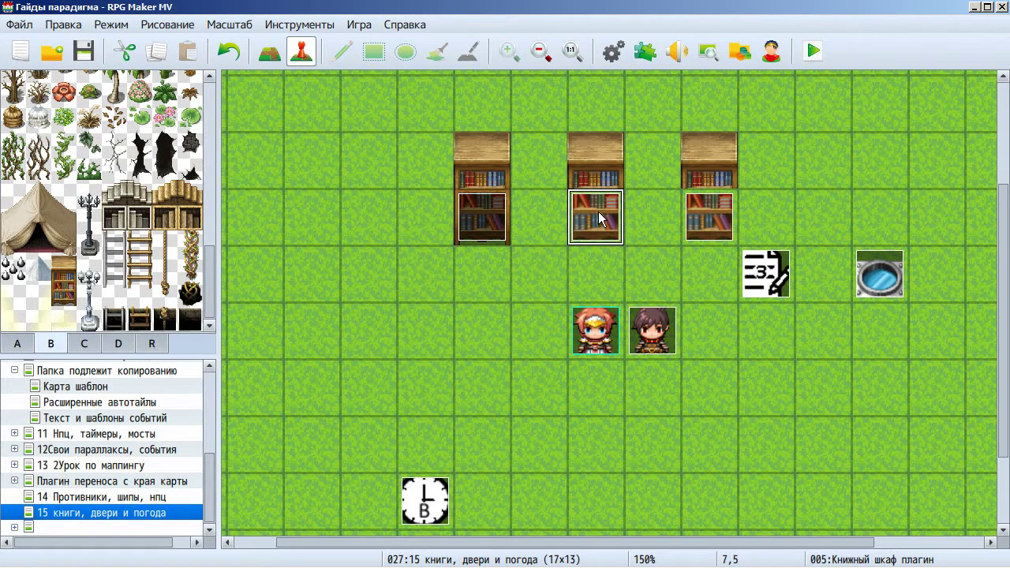
- Inspect the "Книжный шкаф" event on the tile-drawn bookshelf at 5,5 and close it
left_click(479, 231)
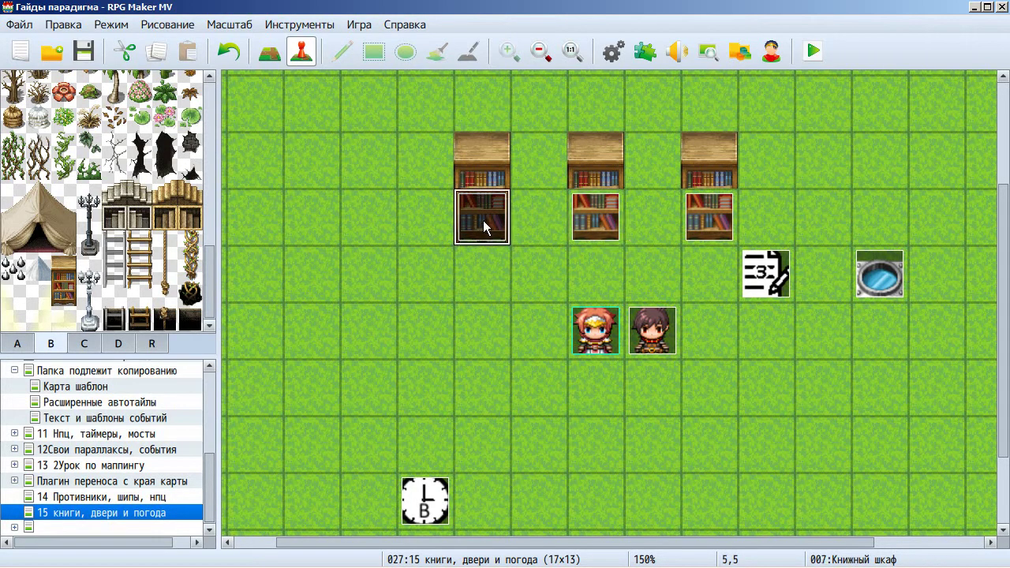
double_click(483, 220)
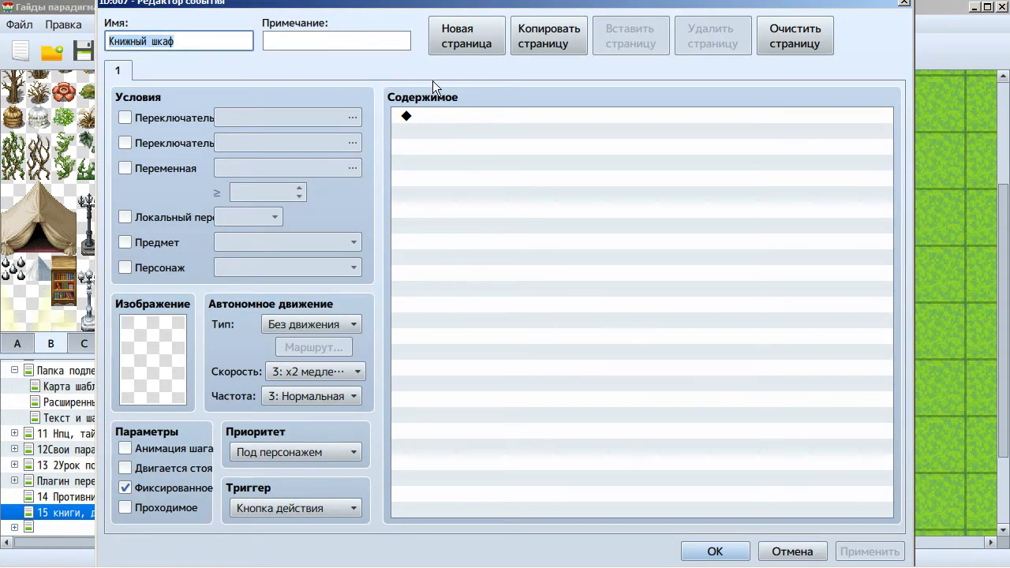
left_click(713, 550)
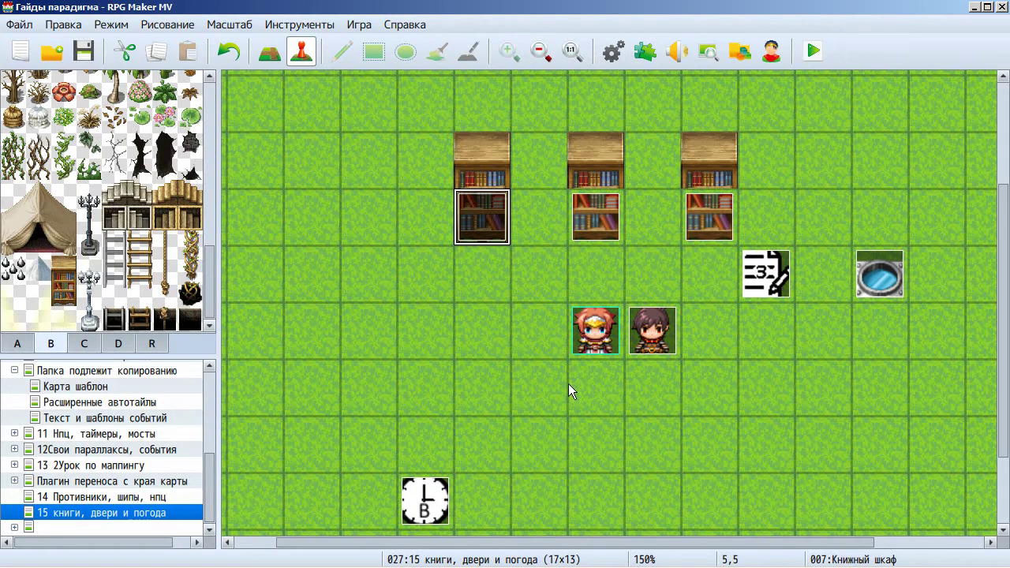
middle_click(566, 353)
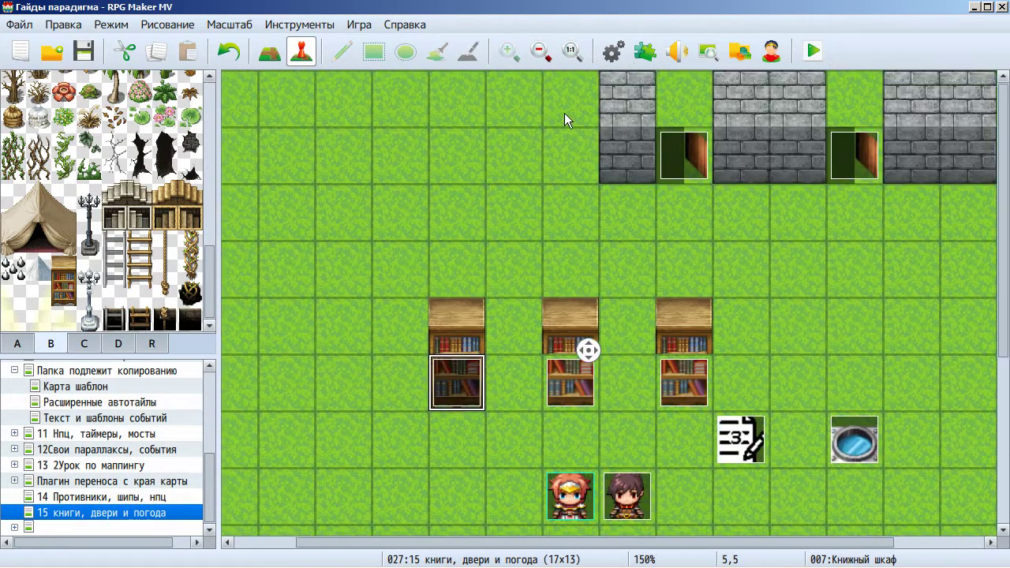
middle_click(565, 113)
middle_click(565, 113)
middle_click(380, 325)
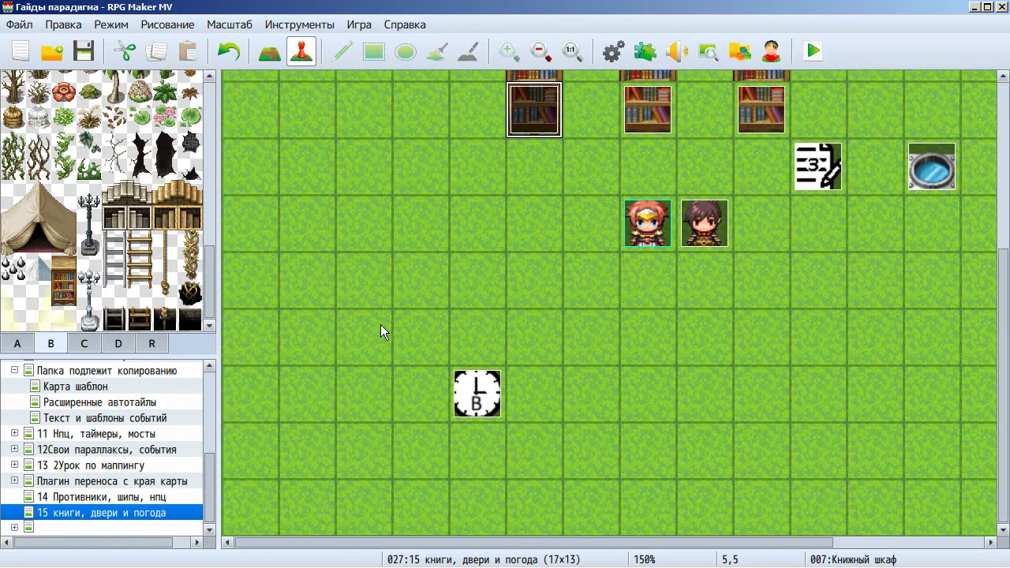
middle_click(434, 275)
middle_click(511, 197)
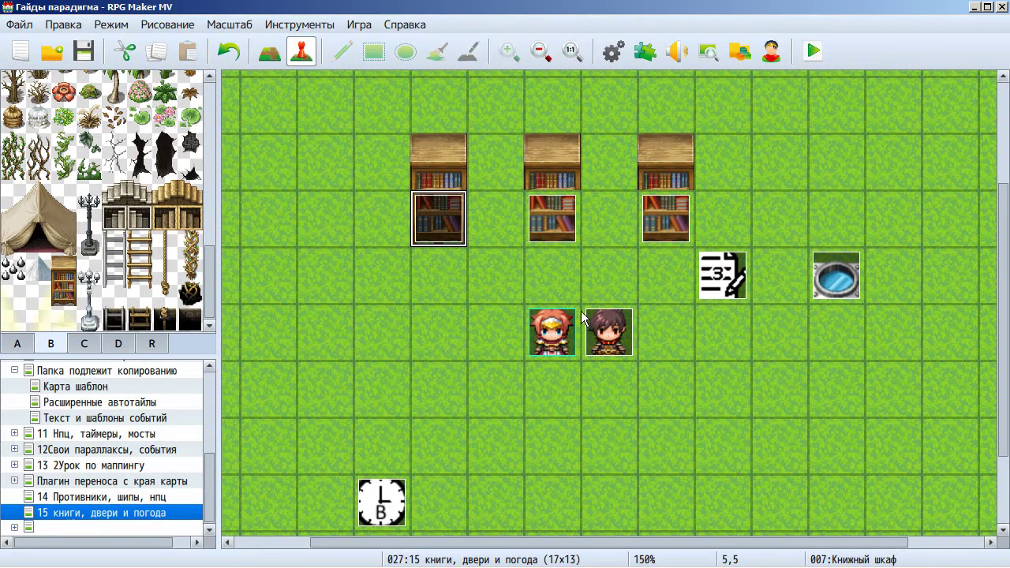
- Read the comments in the "Совет" event on spritesheet versus tileset bookshelves, resources and the map-size bug, and close the event
double_click(719, 284)
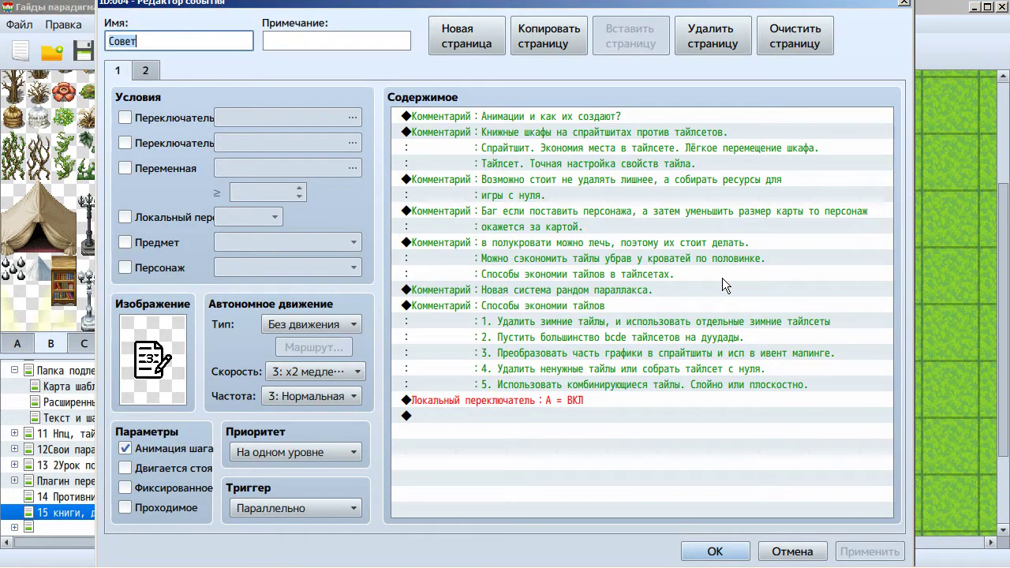
left_click(567, 132)
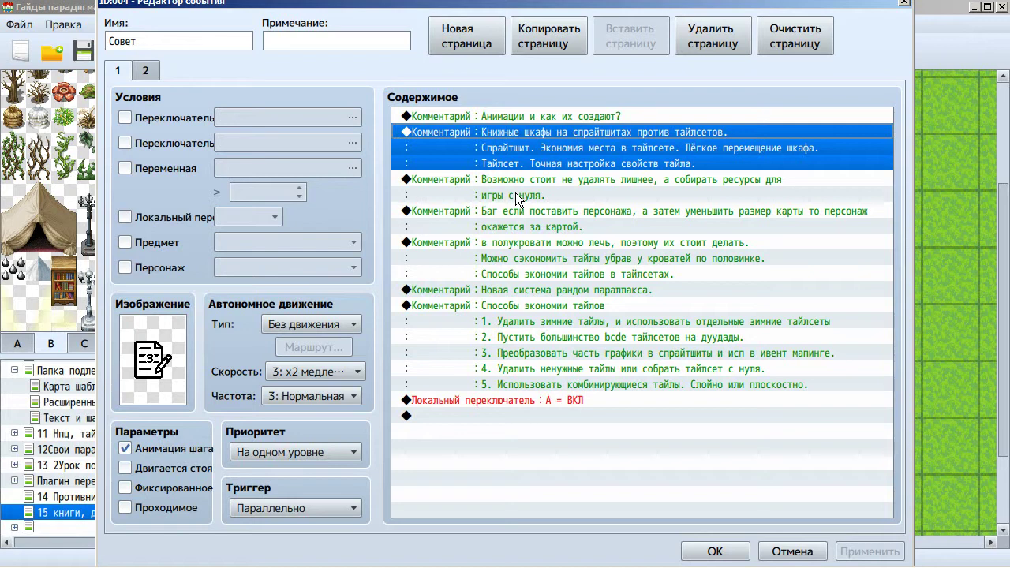
left_click(328, 453)
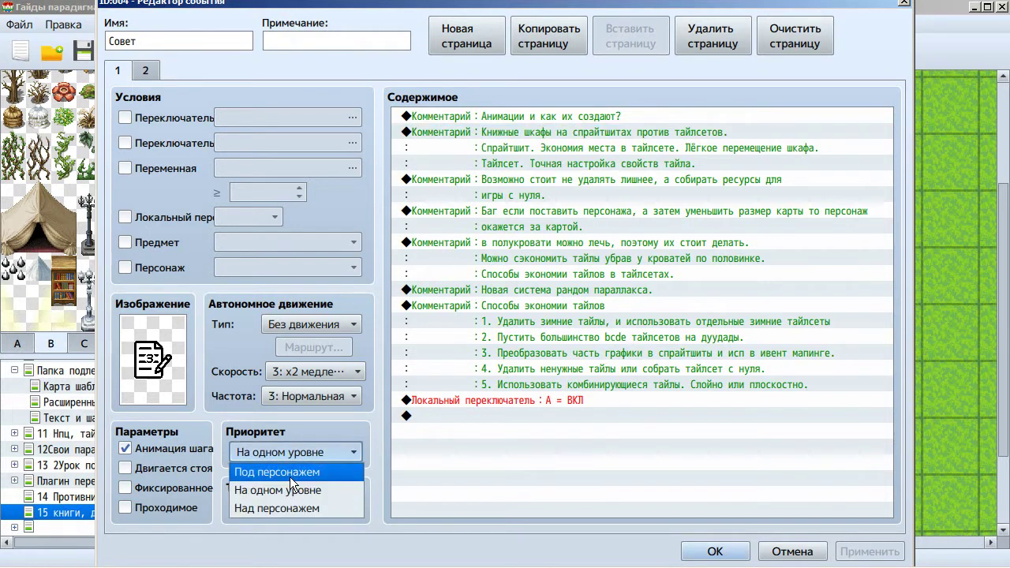
left_click(470, 485)
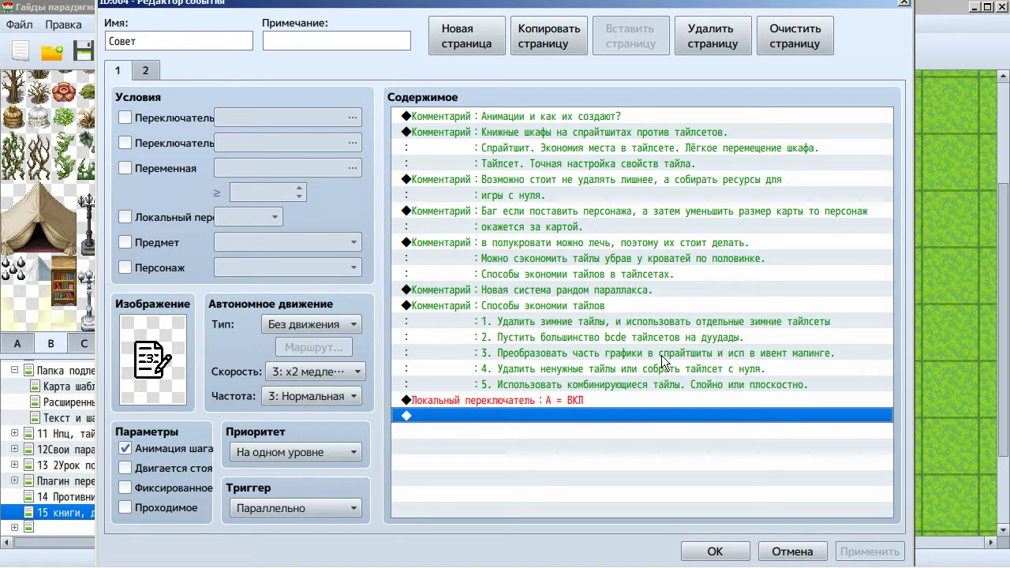
left_click(507, 191)
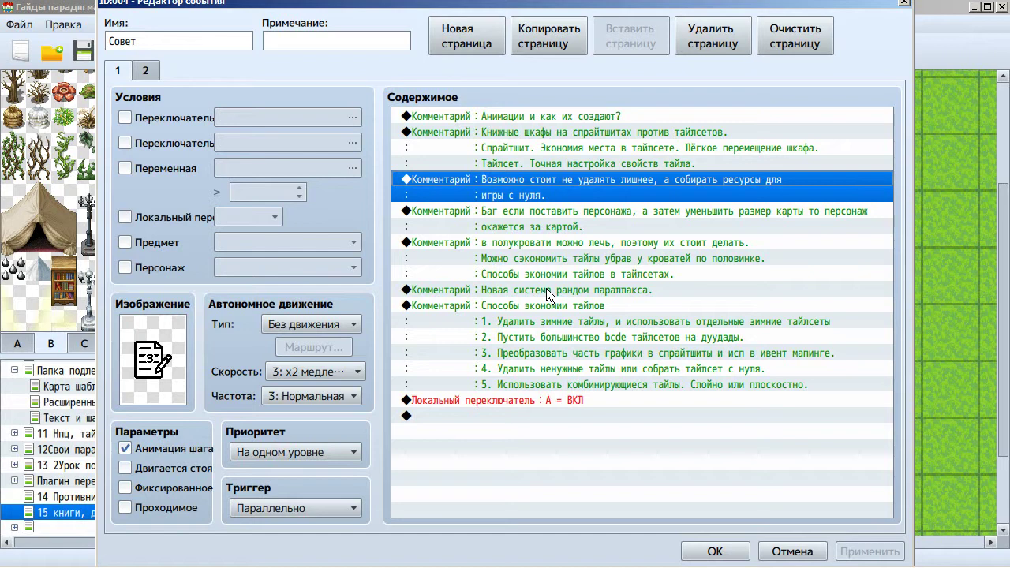
left_click(568, 223)
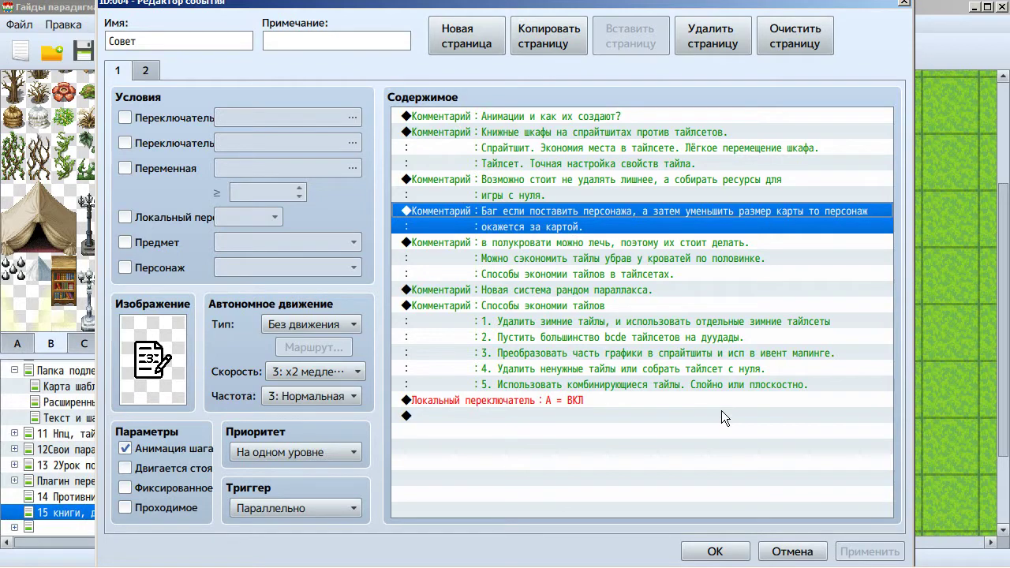
left_click(714, 550)
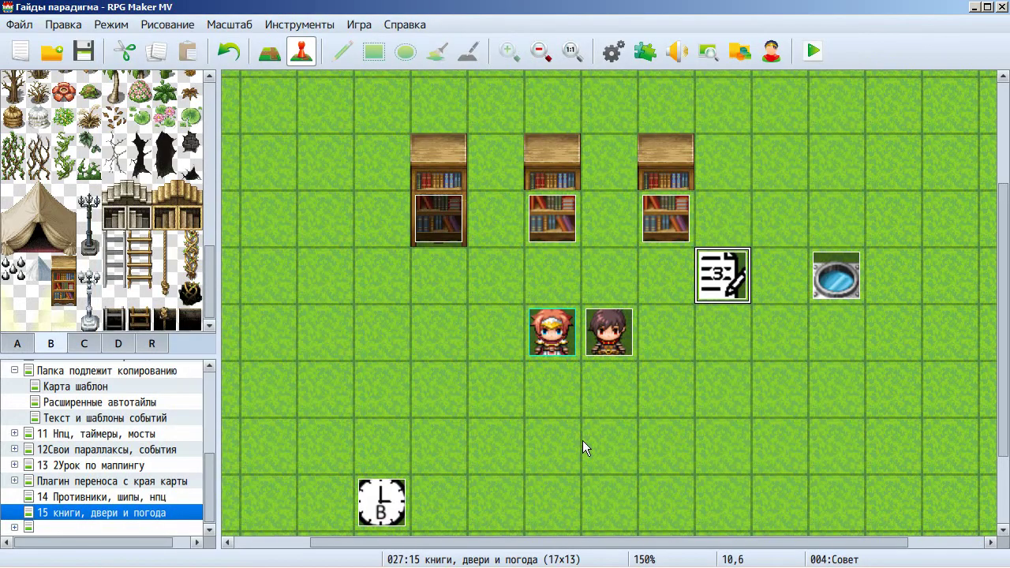
- Move the player's starting position to the map's corner tile at 16,12
middle_click(541, 341)
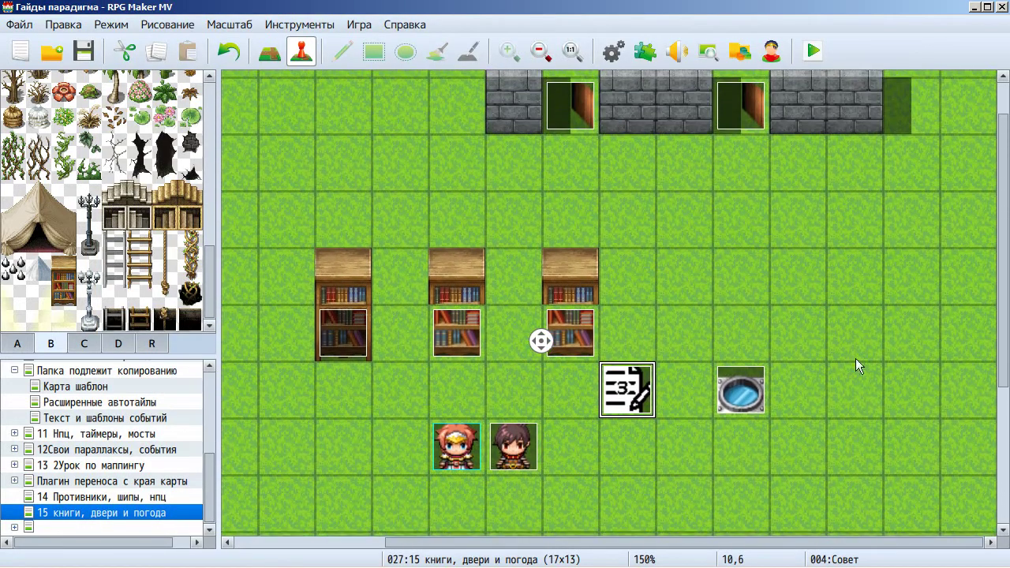
middle_click(622, 474)
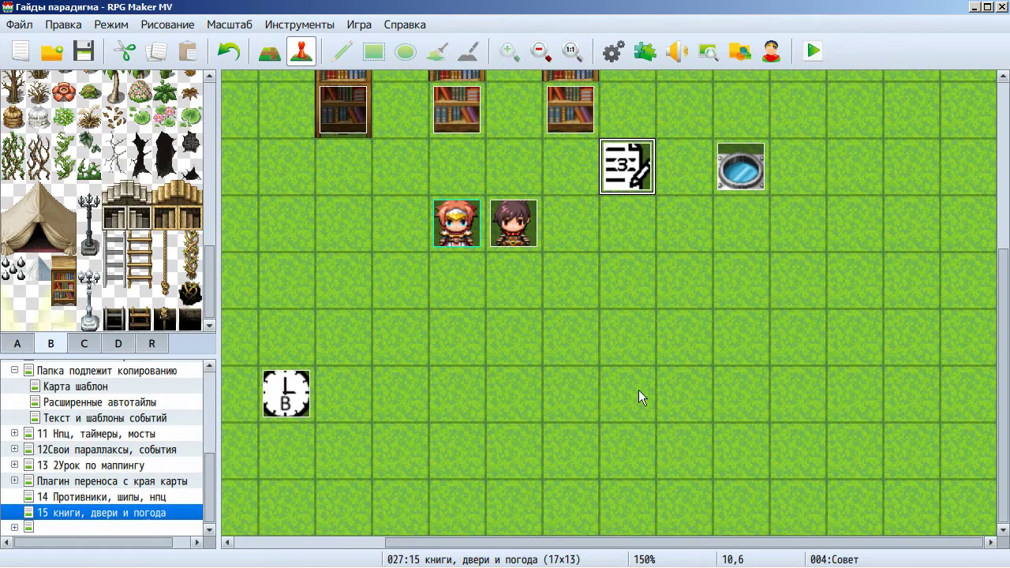
left_click_drag(444, 231, 944, 493)
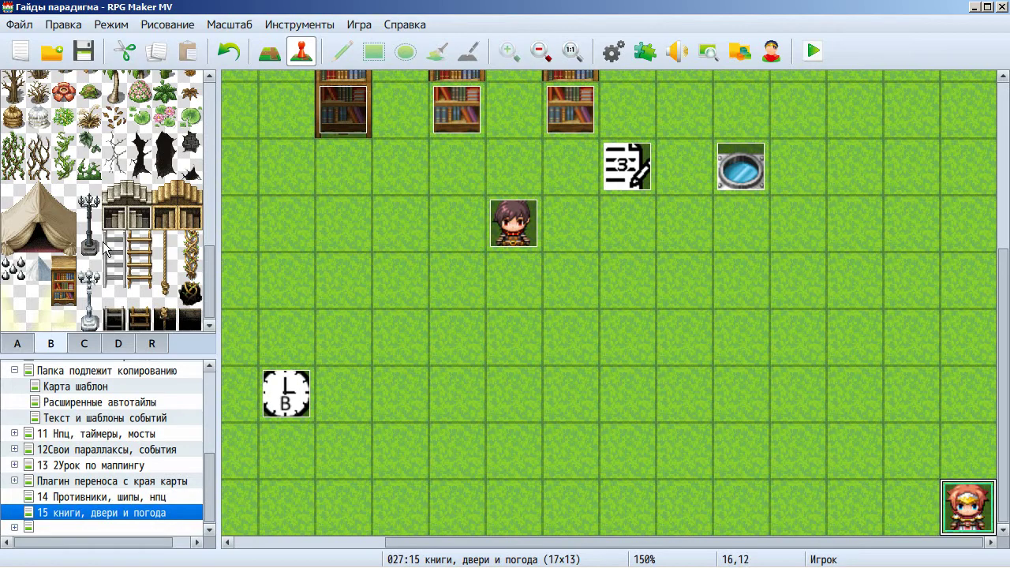
right_click(104, 514)
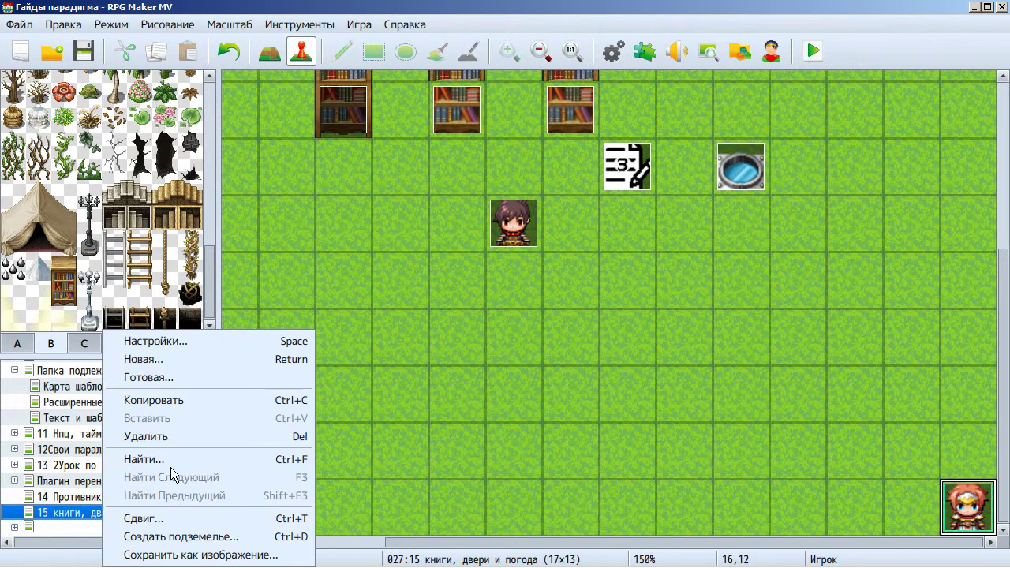
left_click(610, 334)
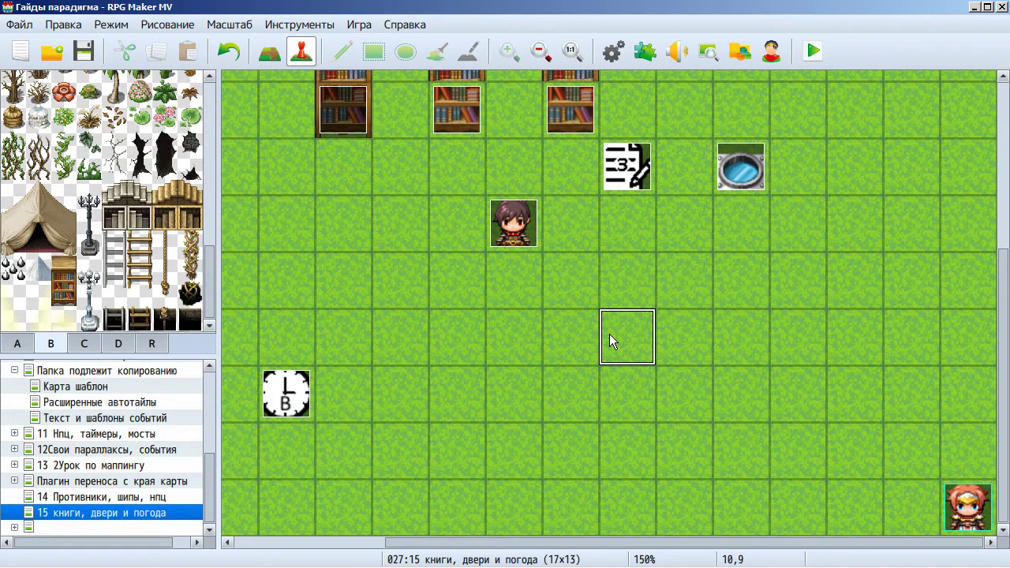
- Try moving the player's starting position to tile 14,8 and return it to tile 16,12
scroll(613, 333, "down", 2, "ctrl")
left_click(585, 342)
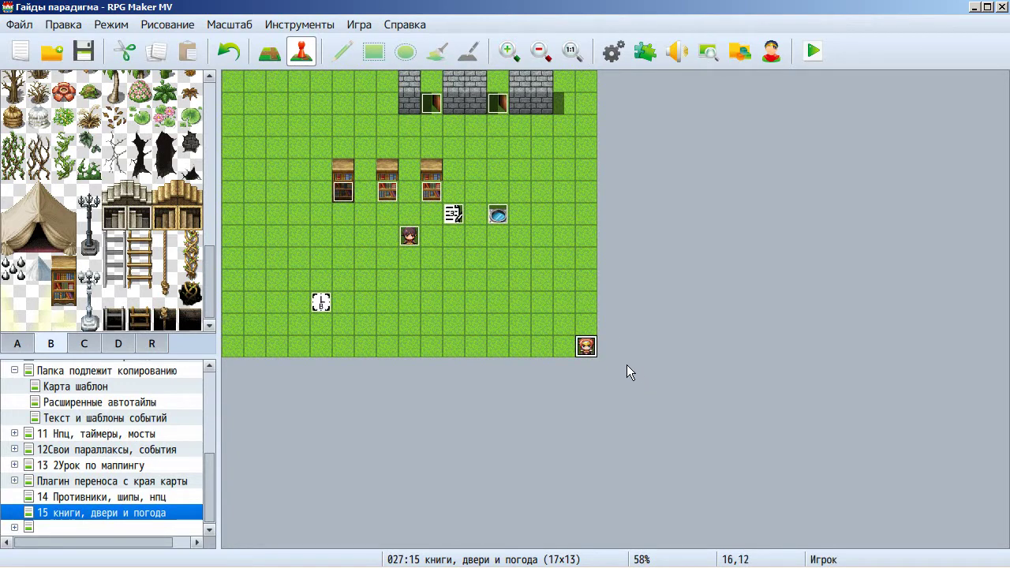
left_click_drag(585, 346, 534, 263)
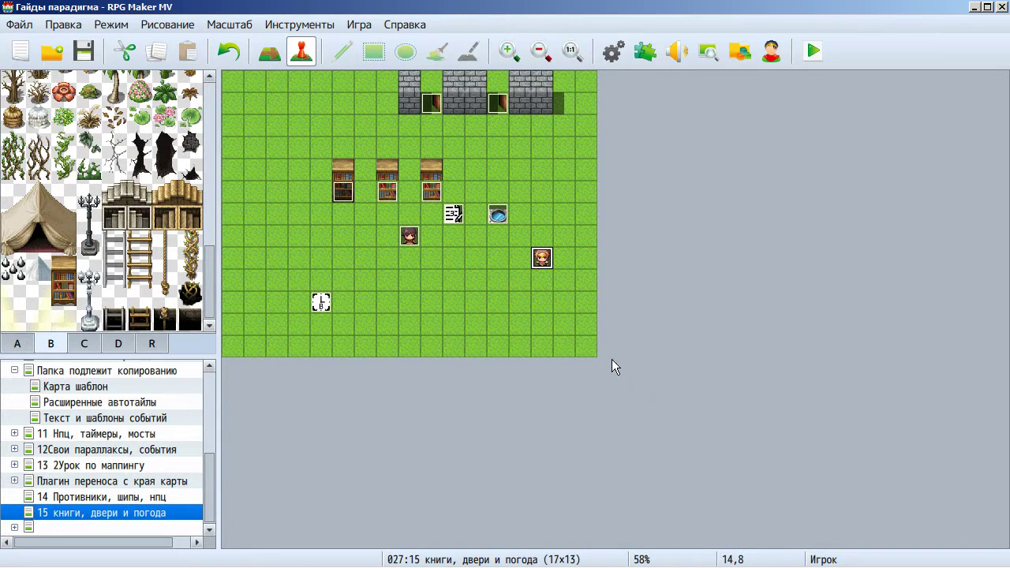
left_click_drag(542, 263, 584, 347)
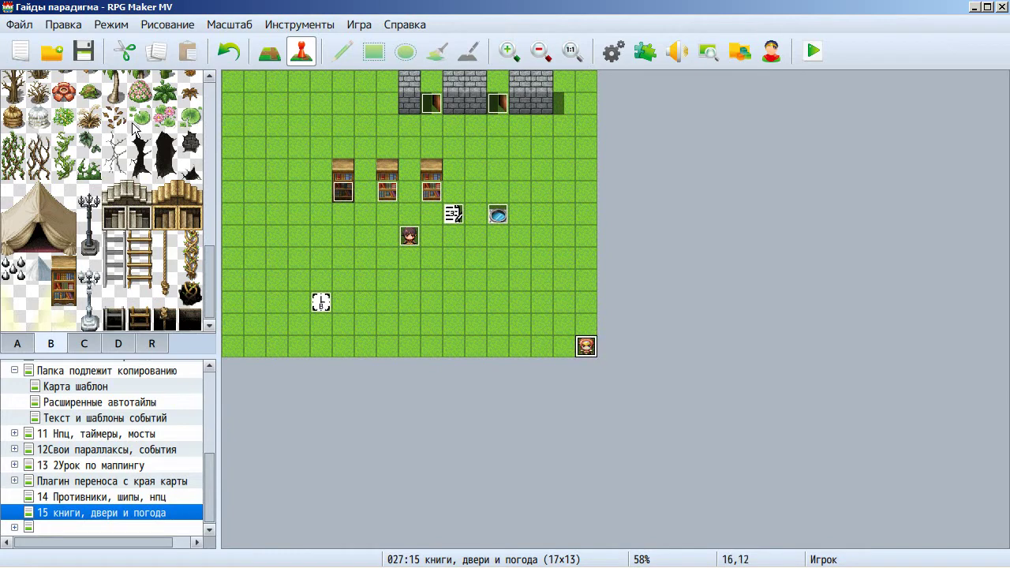
- Set the width of the map "15 книги, двери и погода" to 16 tiles
right_click(56, 512)
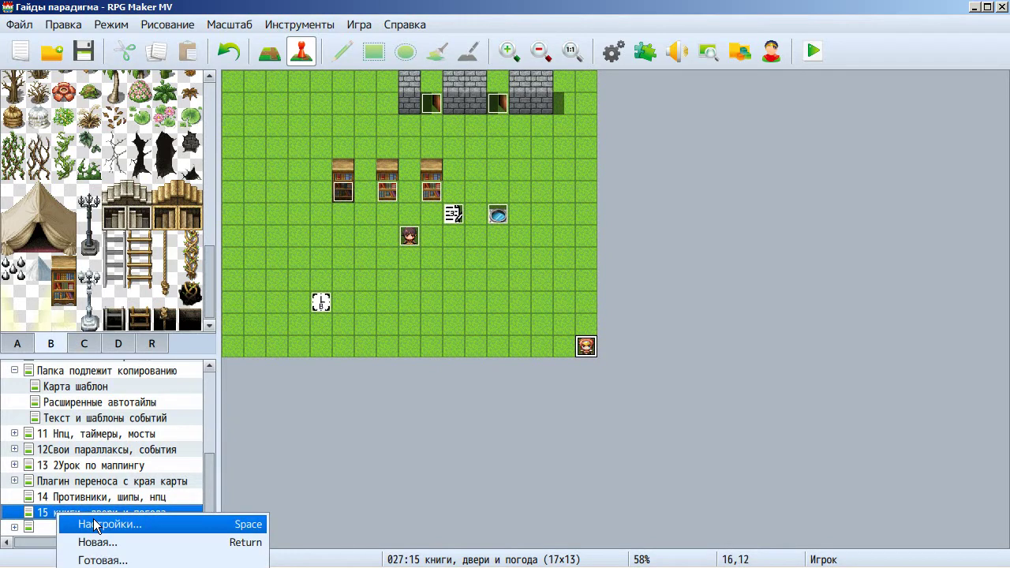
left_click(112, 497)
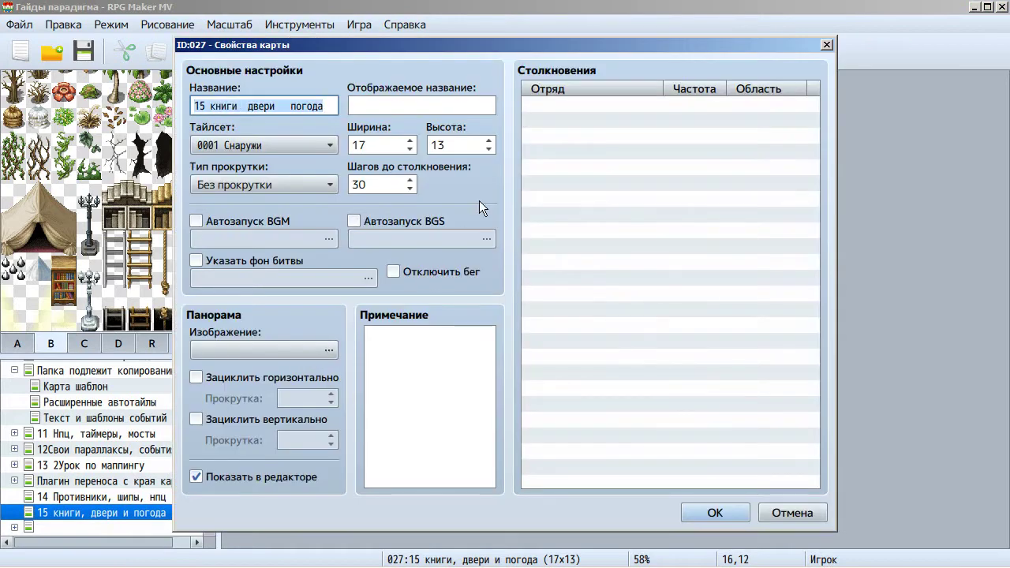
left_click(410, 150)
left_click(696, 513)
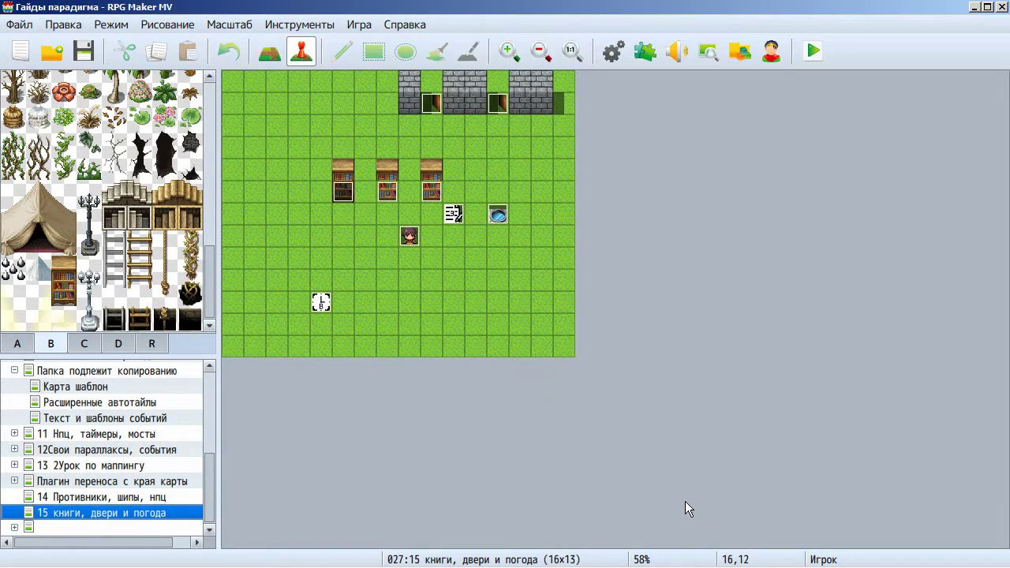
- Playtest the narrowed map to check where the player starts, and end the playtest
left_click(819, 44)
left_click(457, 318)
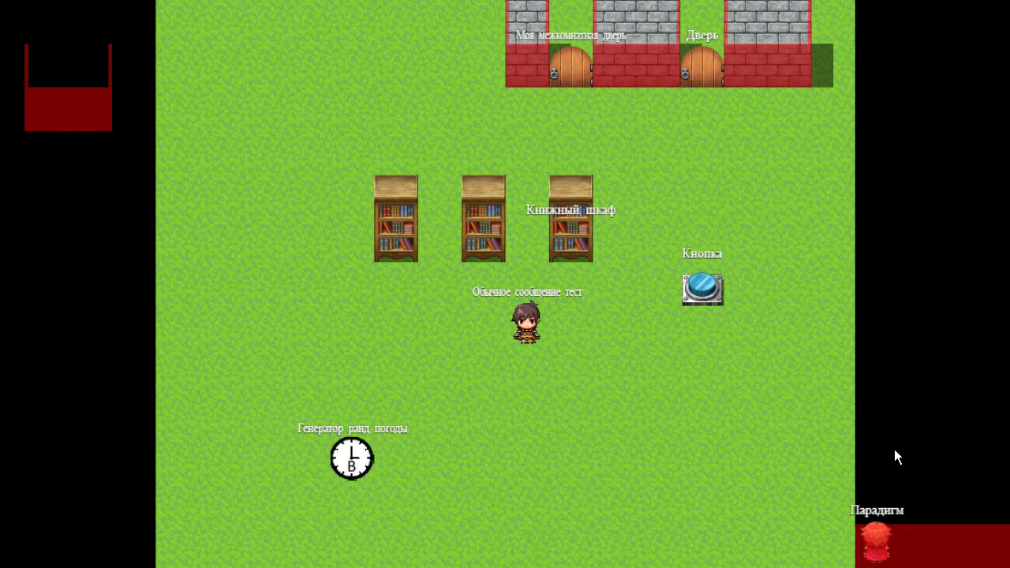
key("alt+F4")
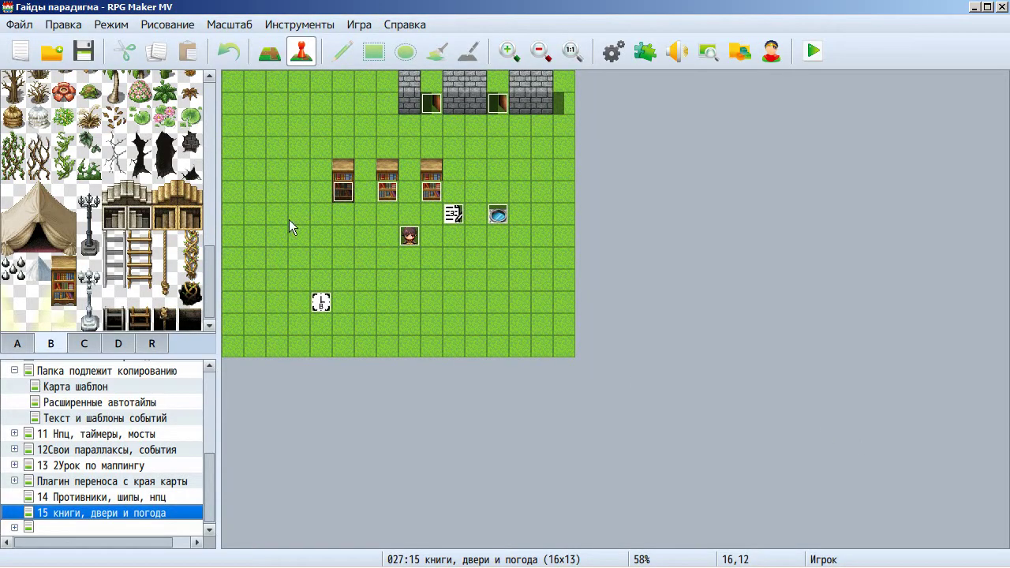
- Set the width of the map "15 книги, двери и погода" back to 17 tiles
right_click(97, 510)
left_click(181, 341)
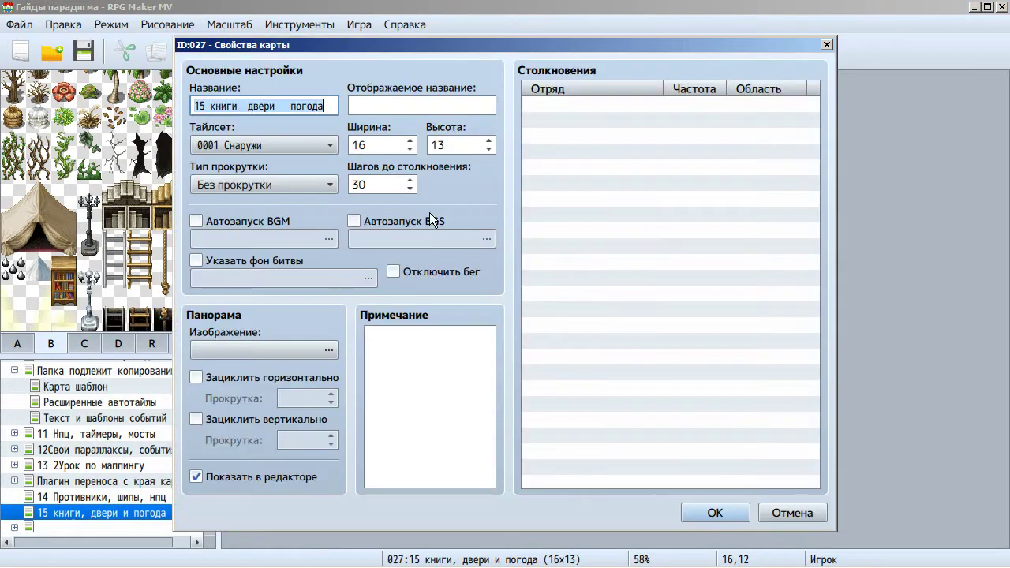
left_click(410, 140)
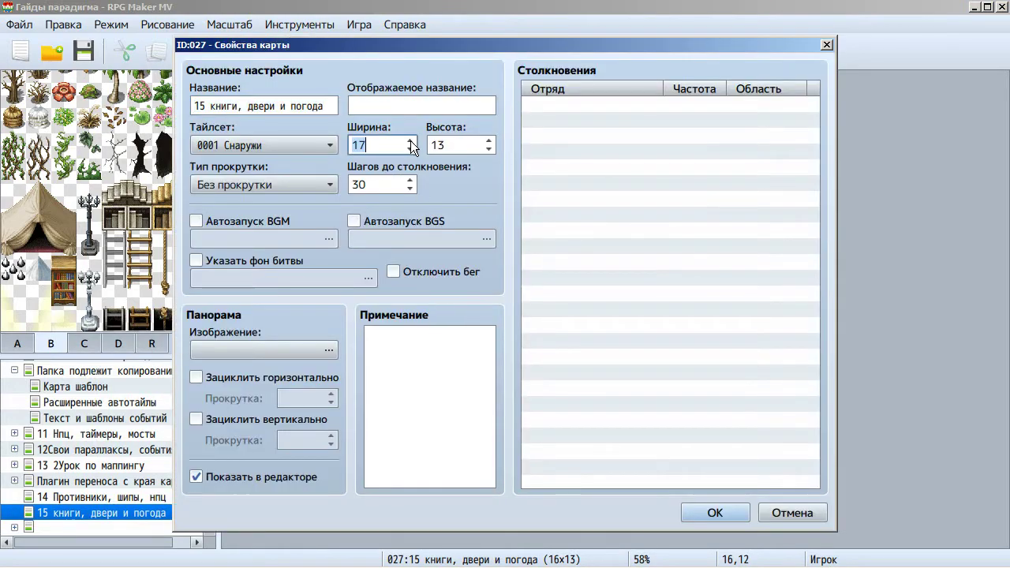
left_click(715, 513)
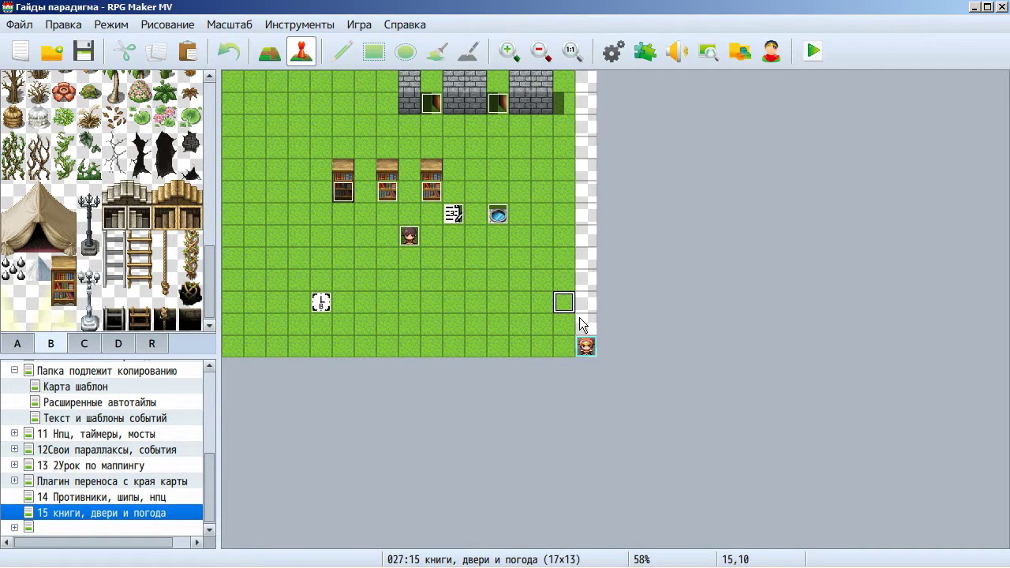
- Create a new event at tile 16,11 directly above the player start and set its trigger to Параллельно
right_click(580, 317)
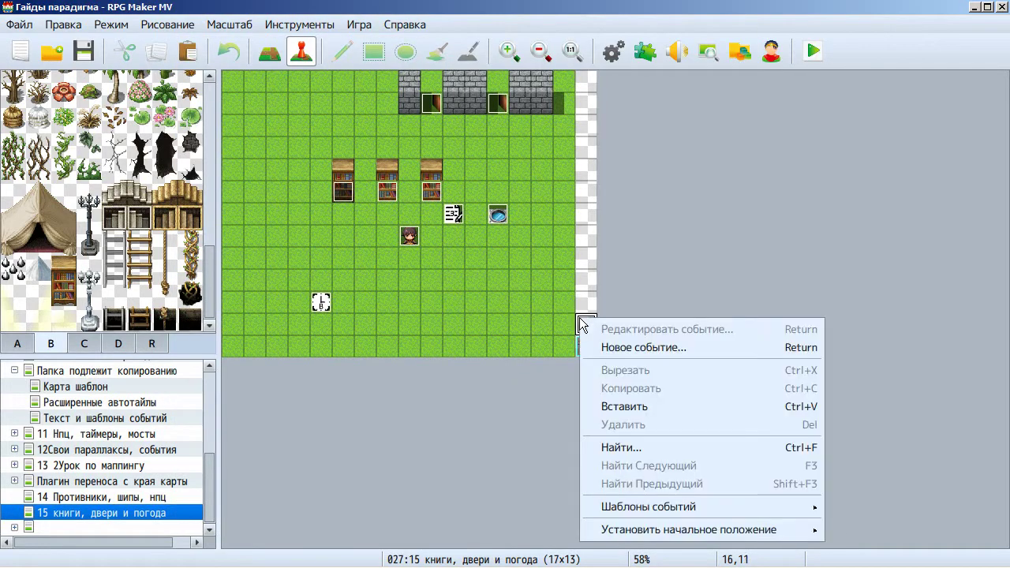
left_click(639, 353)
left_click(420, 128)
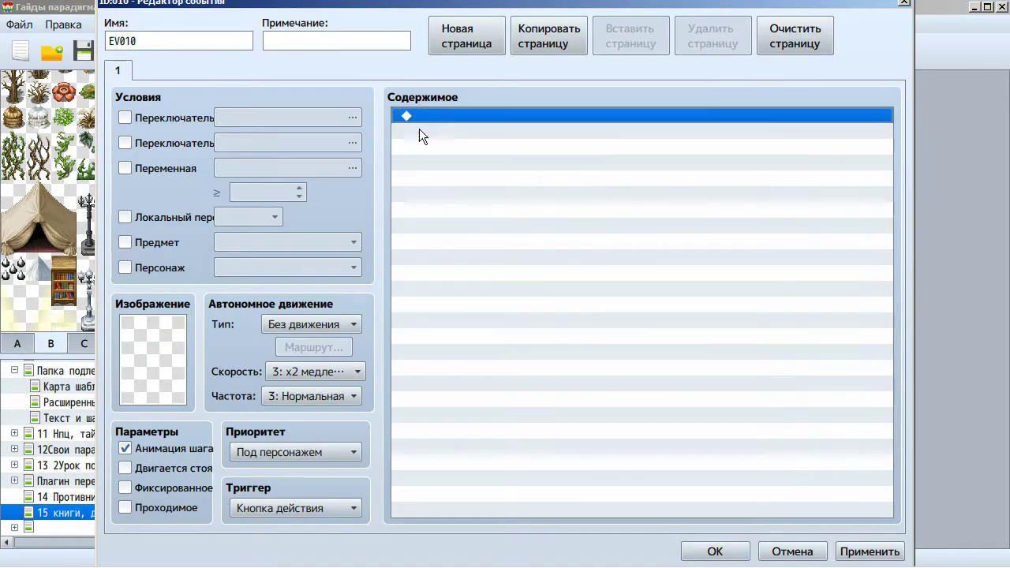
left_click(311, 503)
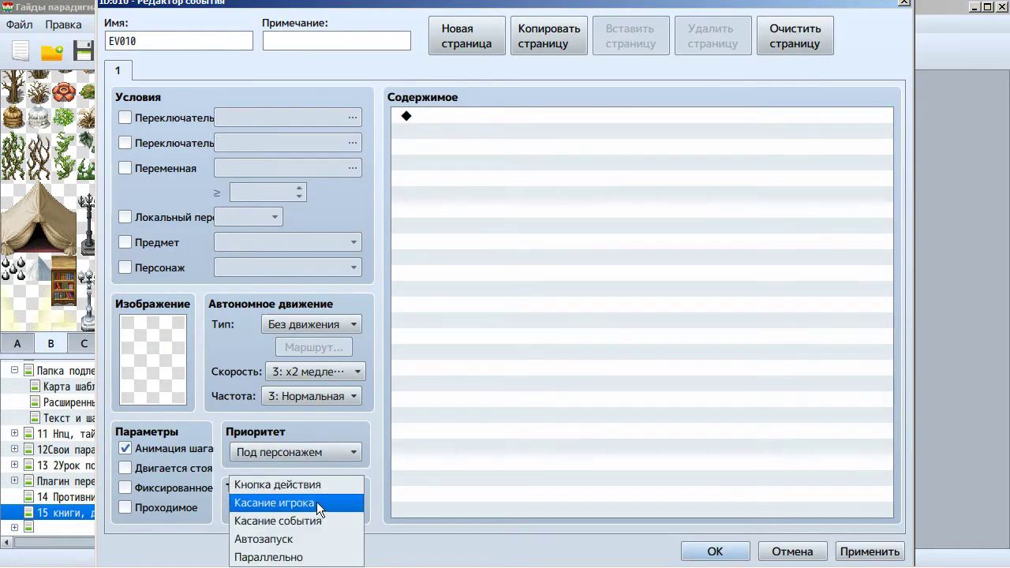
left_click(318, 556)
left_click(430, 118)
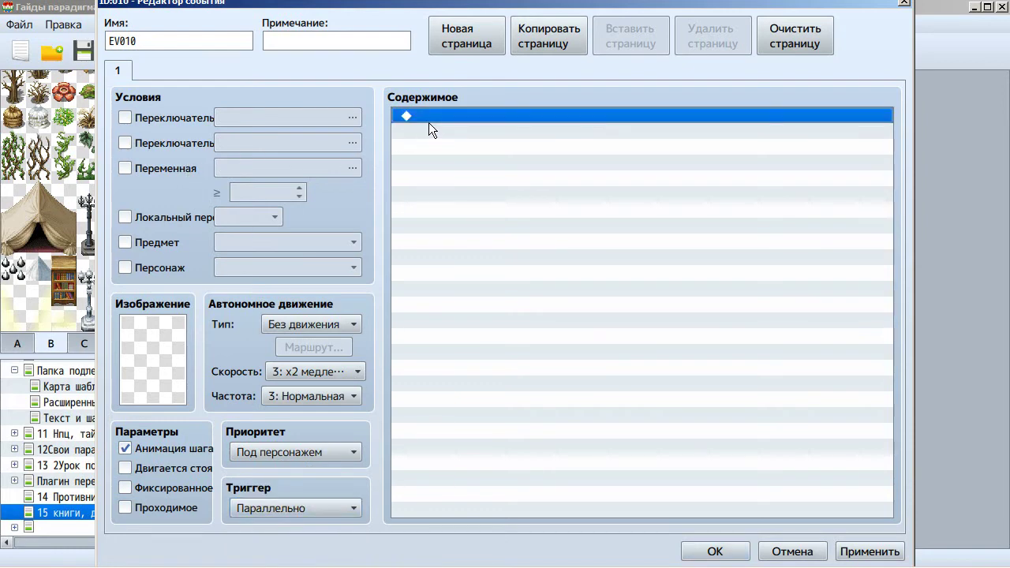
- Add a message with the text "111" to the new event, apply the change and close the event
double_click(440, 121)
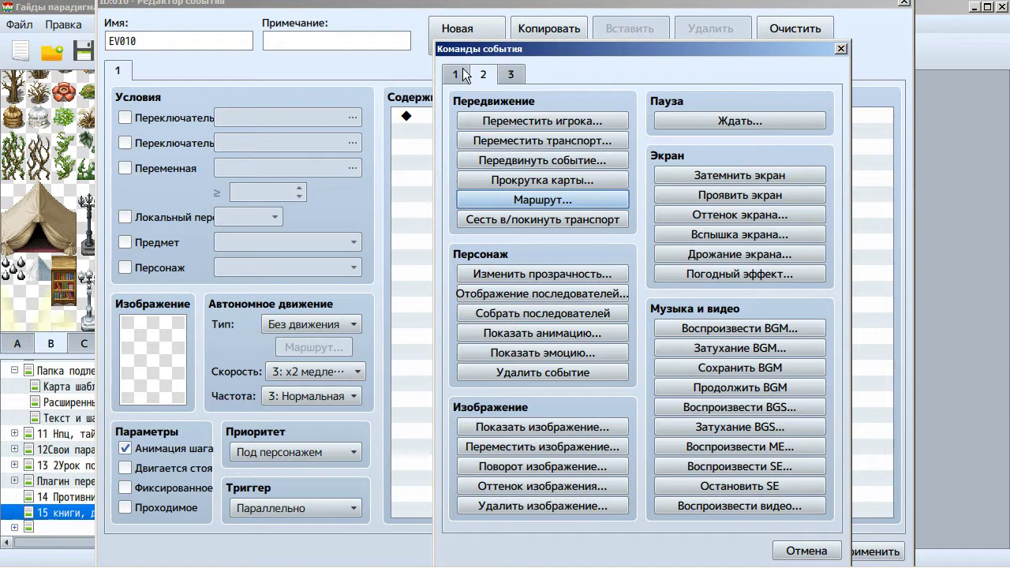
left_click(465, 72)
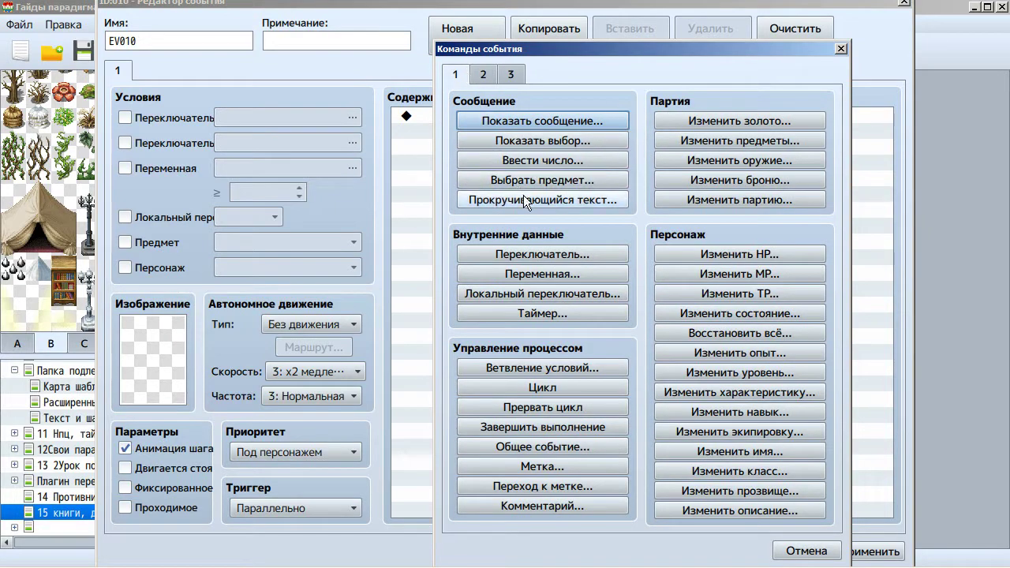
left_click(544, 120)
type("111")
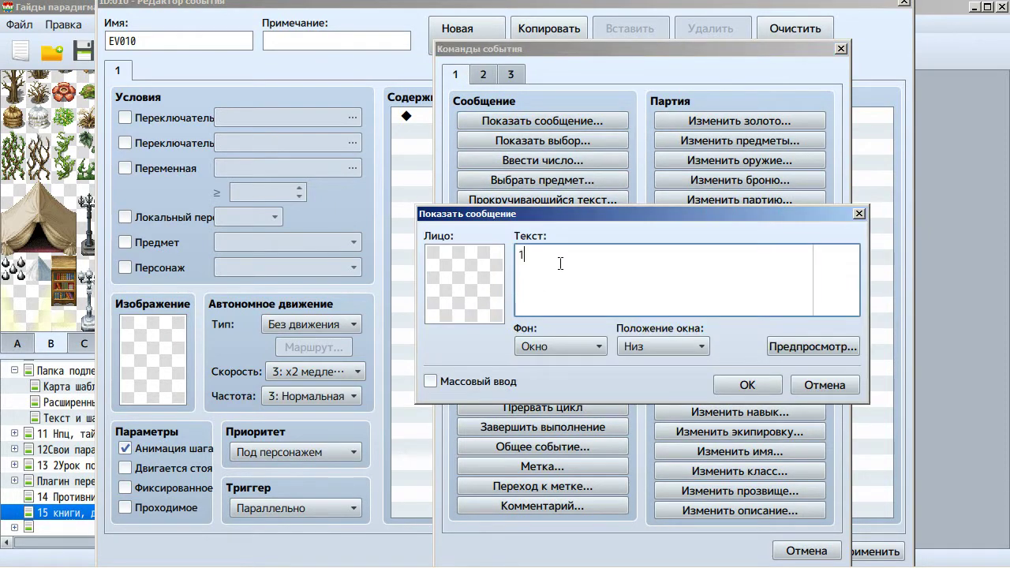
left_click(751, 385)
left_click(869, 552)
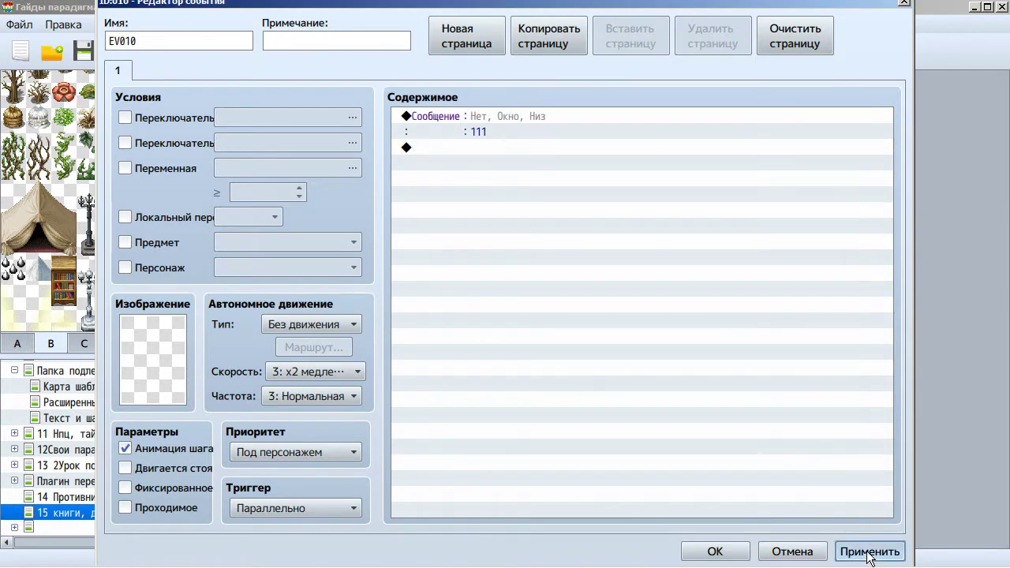
left_click(715, 551)
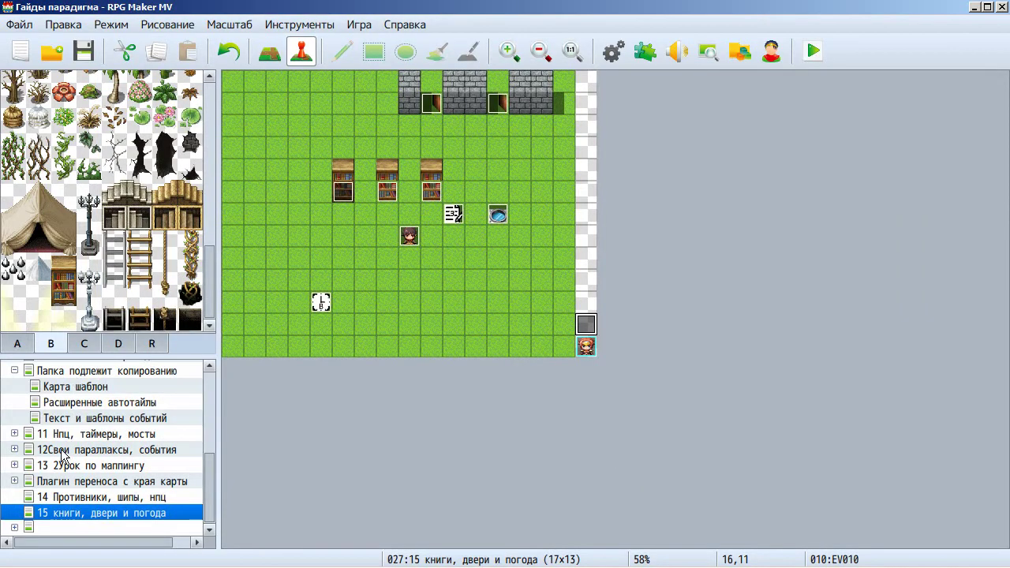
- Reduce the width of the map "15 книги, двери и погода" to 16 tiles
right_click(79, 513)
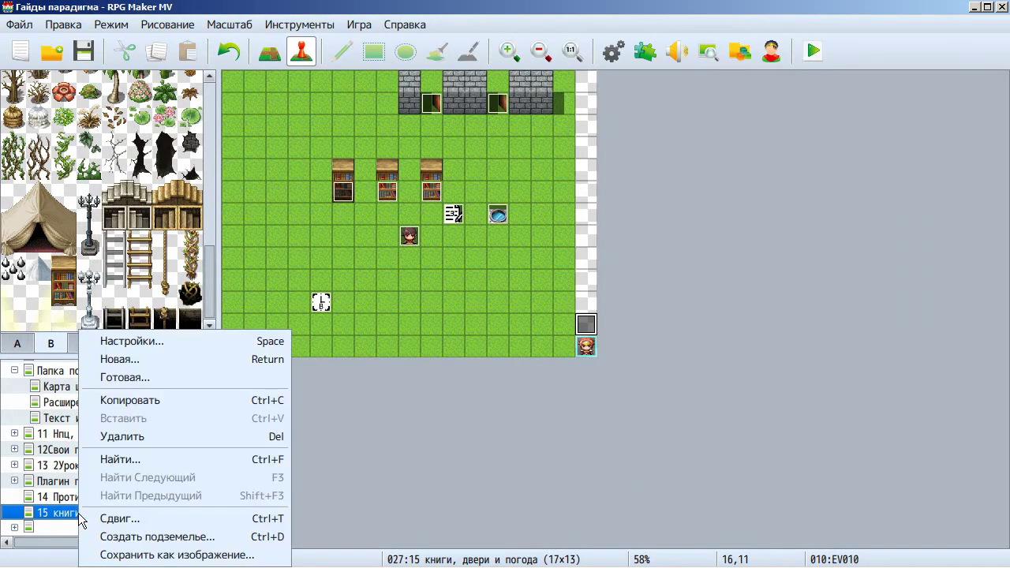
left_click(151, 345)
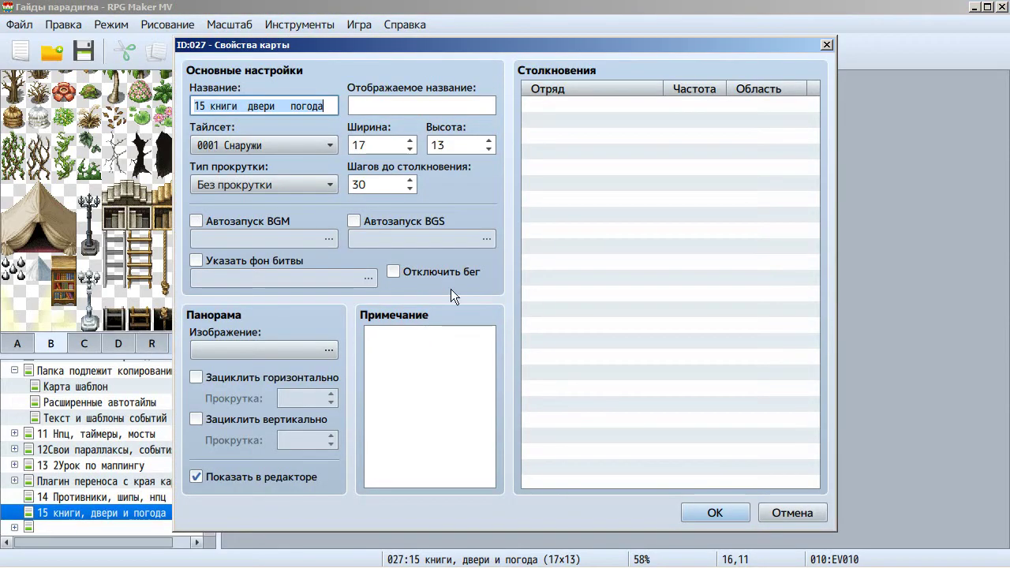
left_click(410, 149)
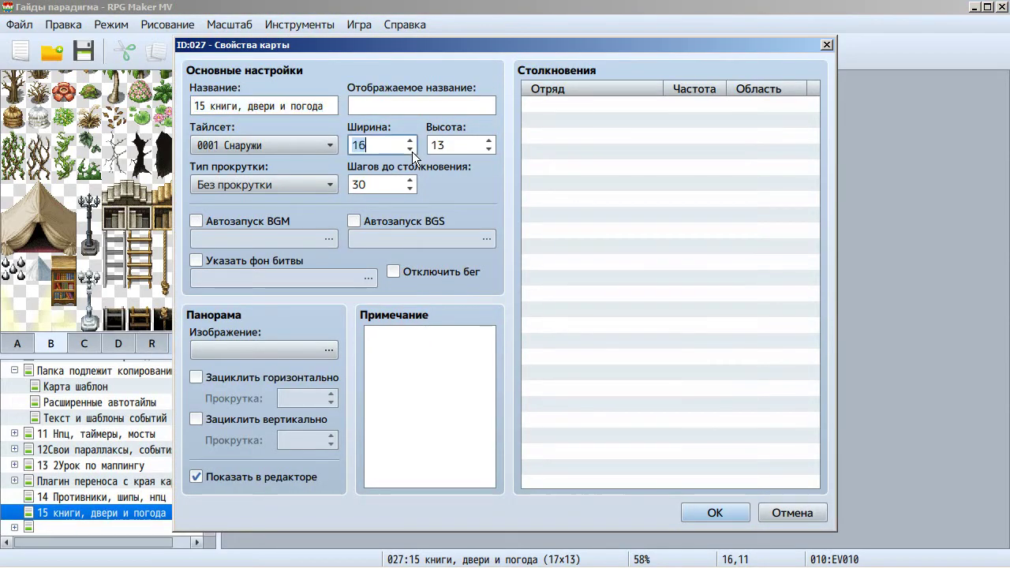
left_click(735, 513)
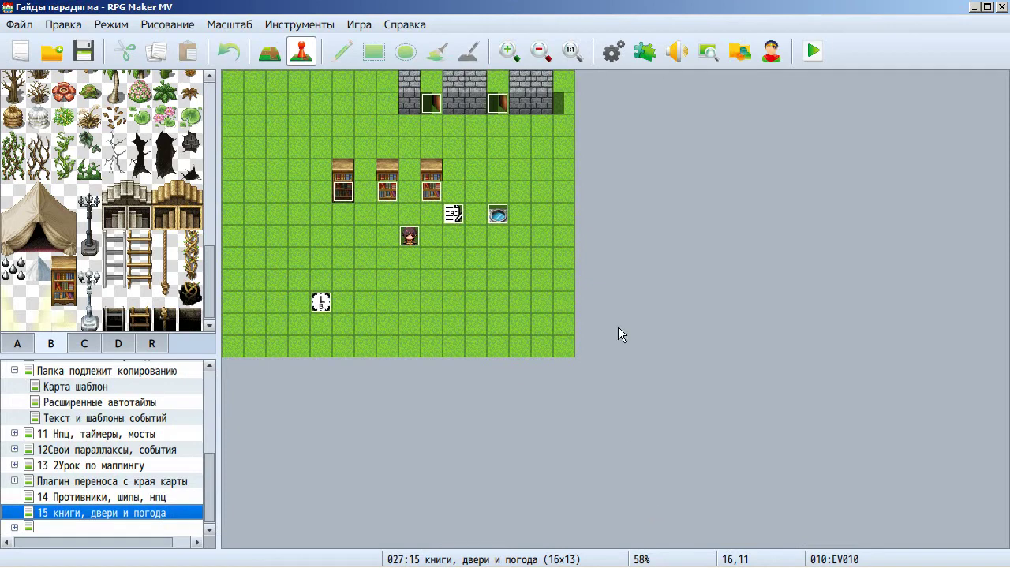
- Save the game changes, playtest the narrowed map to check whether the cut-off event still runs, and end the playtest
left_click(814, 52)
left_click(417, 319)
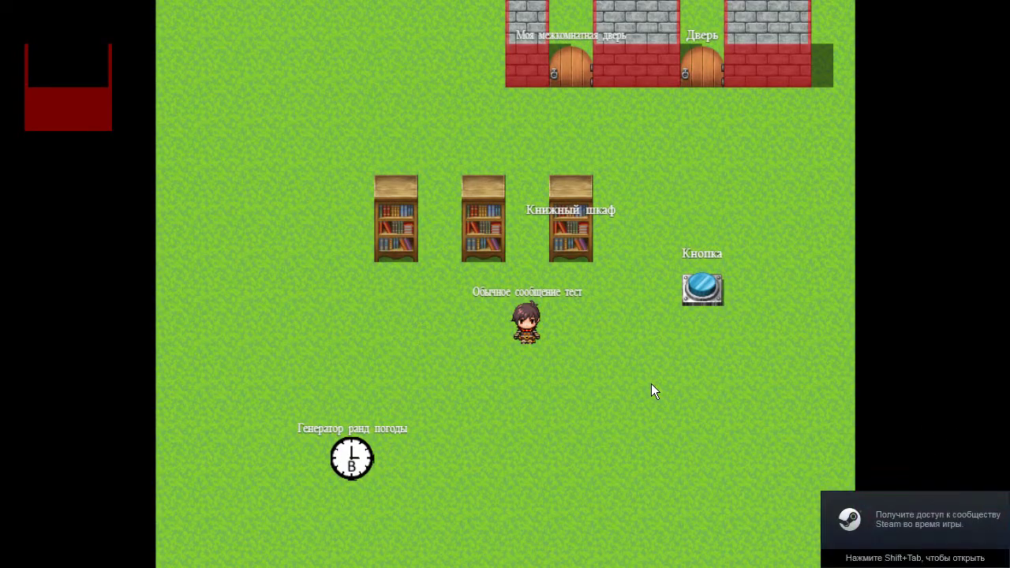
key("alt+F4")
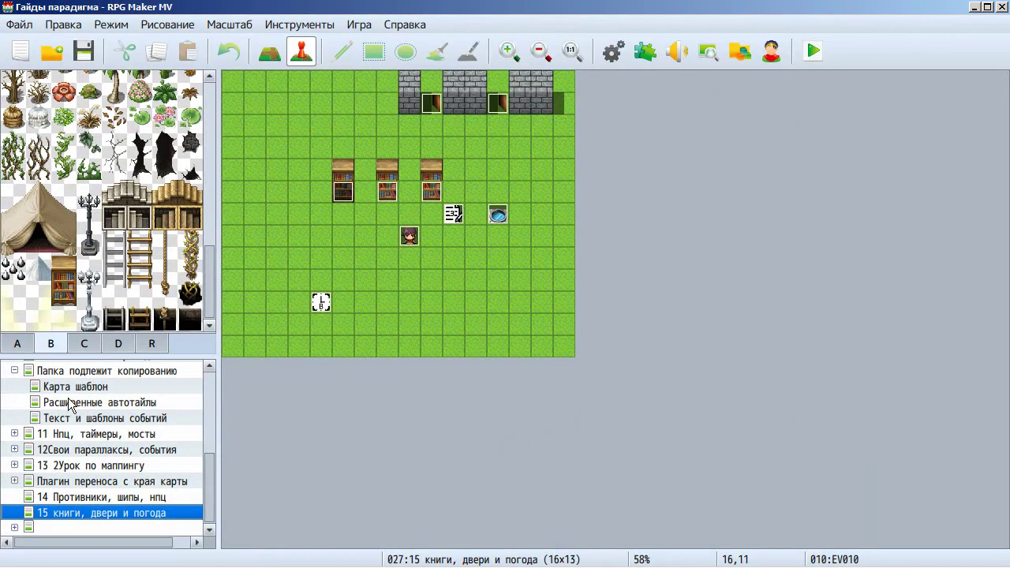
- Create a new map under "15 книги, двери и погода" with a width and height of 1 tile
right_click(80, 511)
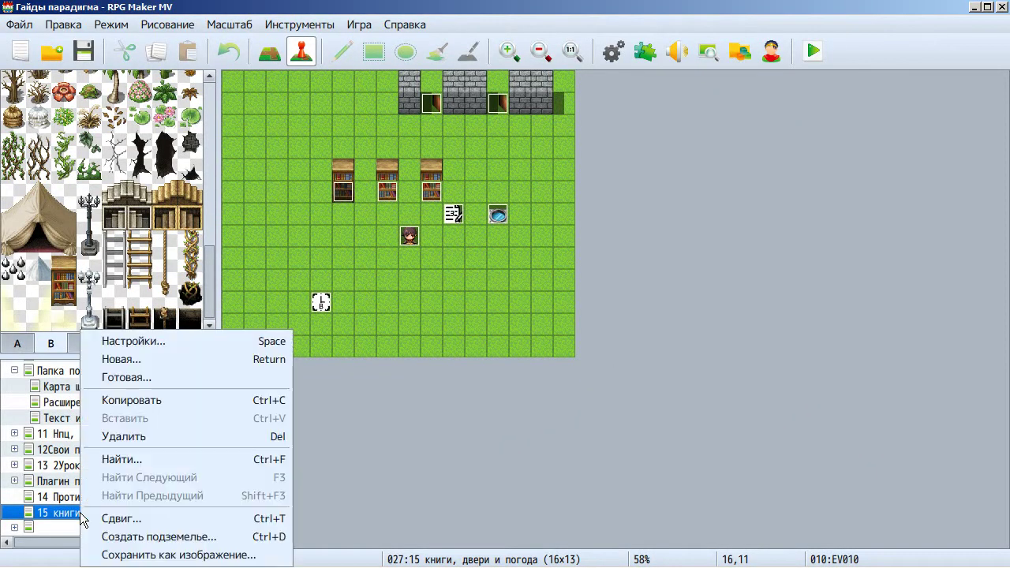
left_click(176, 359)
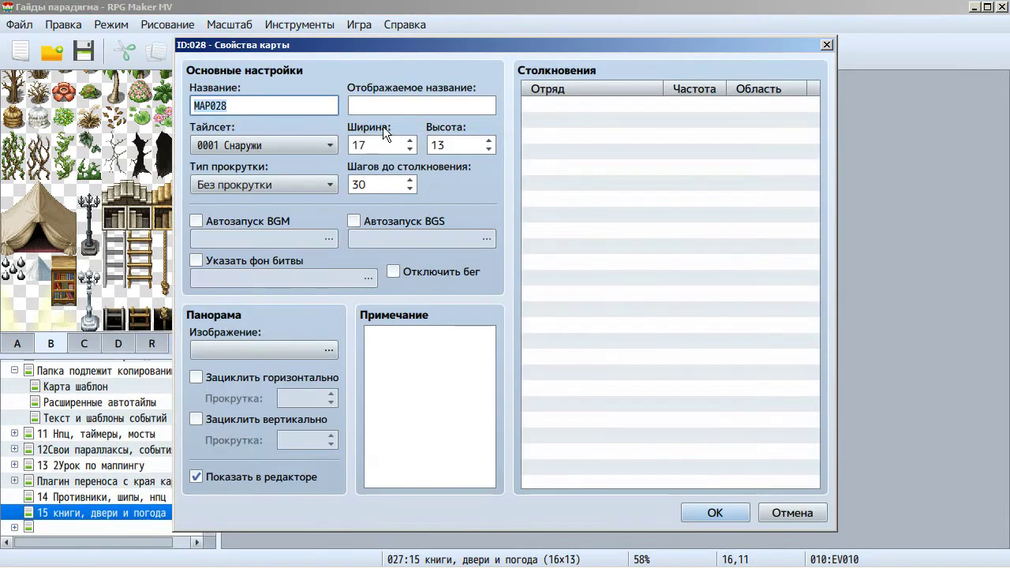
left_click(379, 146)
key("BackSpace")
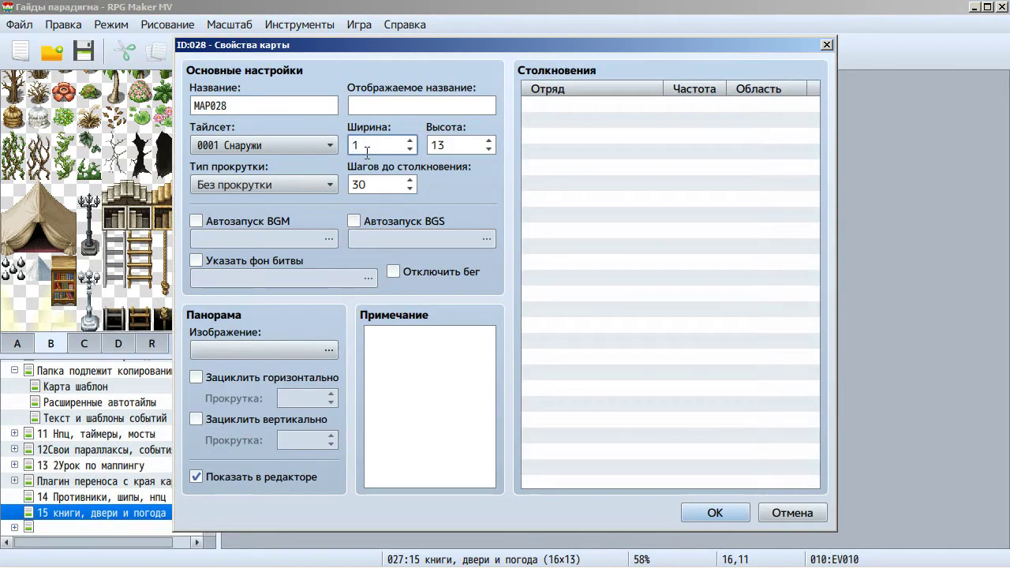
left_click(451, 155)
key("BackSpace")
left_click(710, 513)
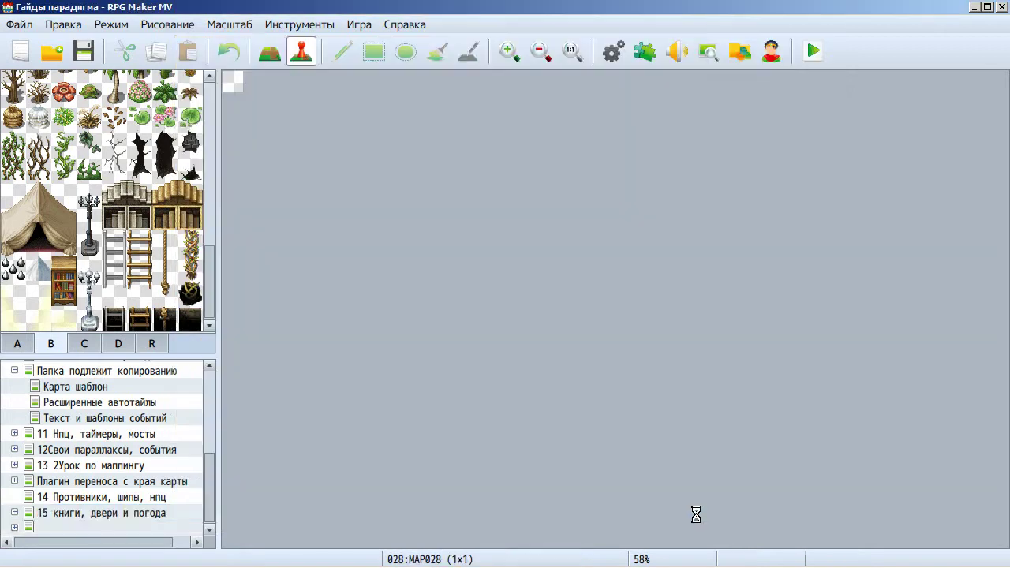
- Set the player's starting position on tile 0,0 of the new map
right_click(233, 84)
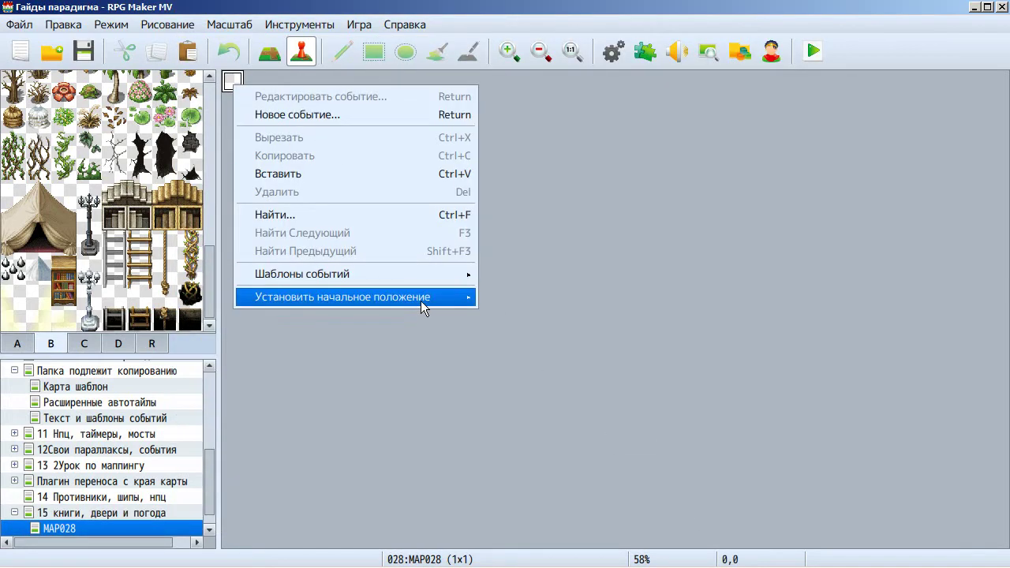
mouse_move(424, 300)
left_click(511, 299)
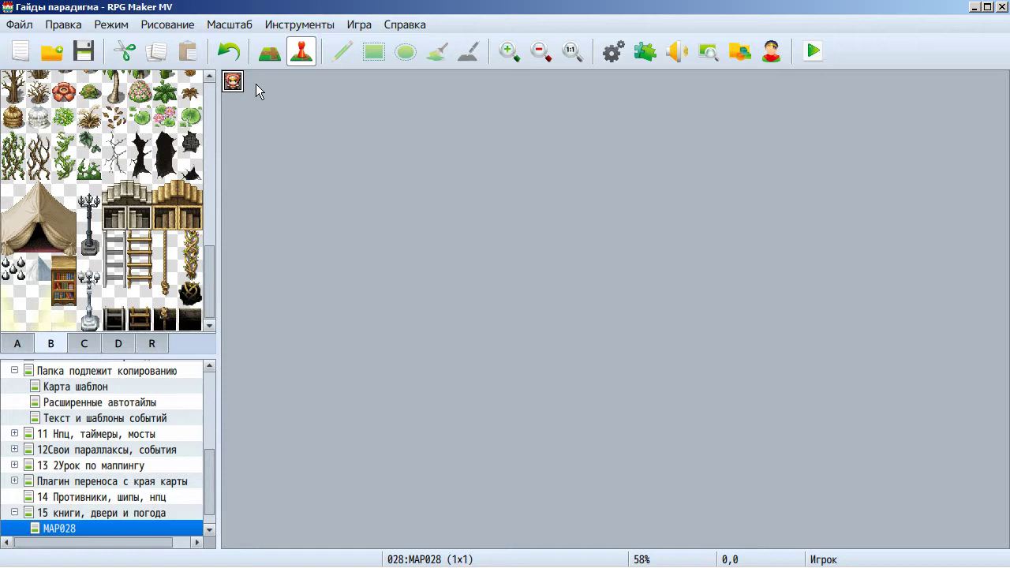
- Set the height of MAP028 to 2 tiles and set the player's starting position on tile 0,1
right_click(83, 527)
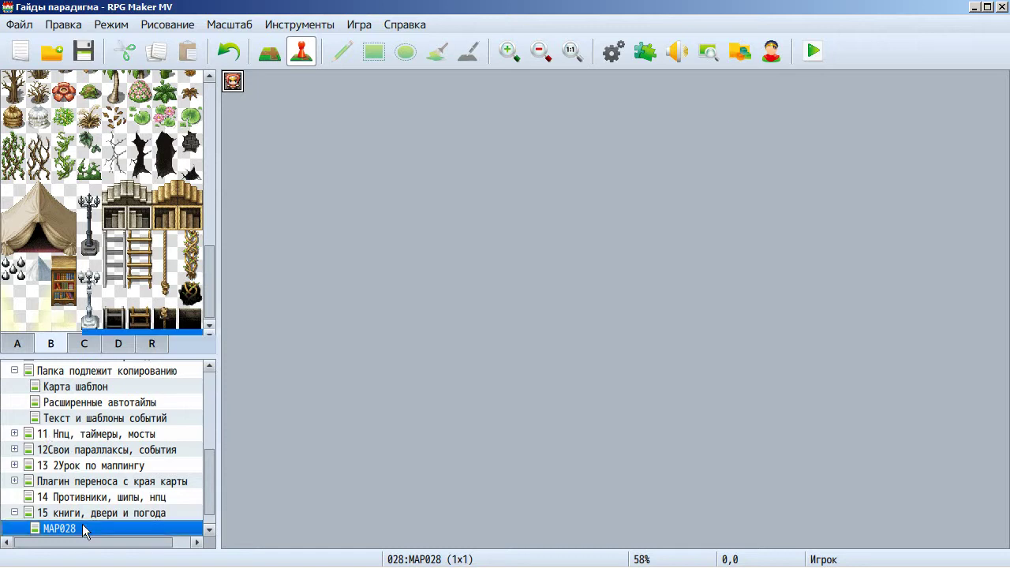
left_click(160, 342)
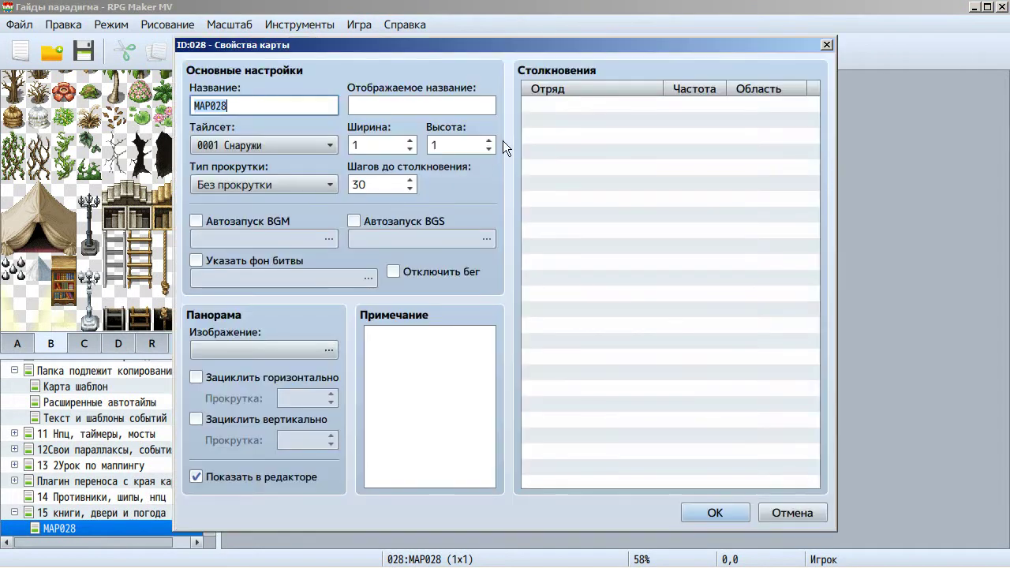
left_click(490, 139)
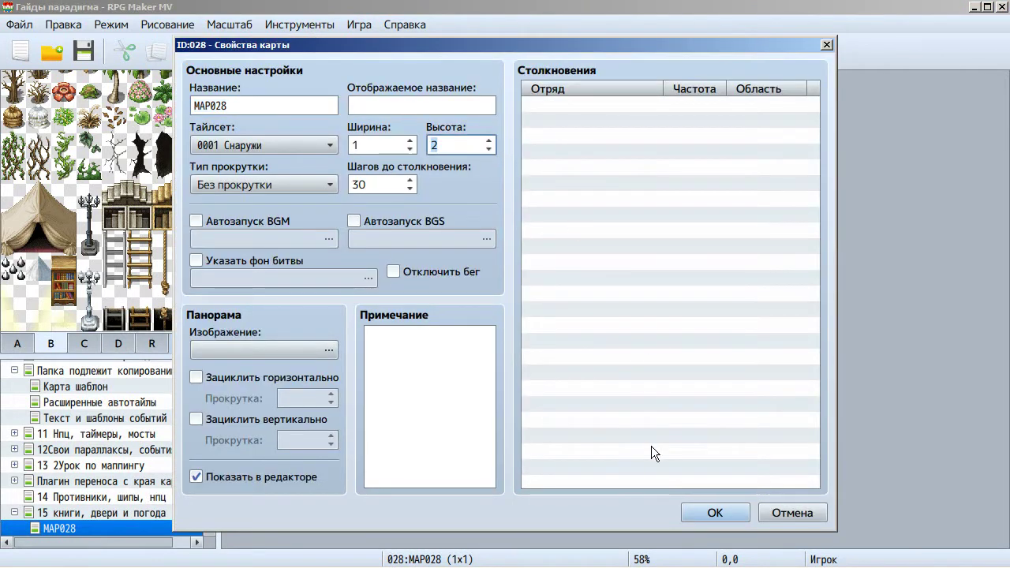
left_click(701, 511)
right_click(232, 104)
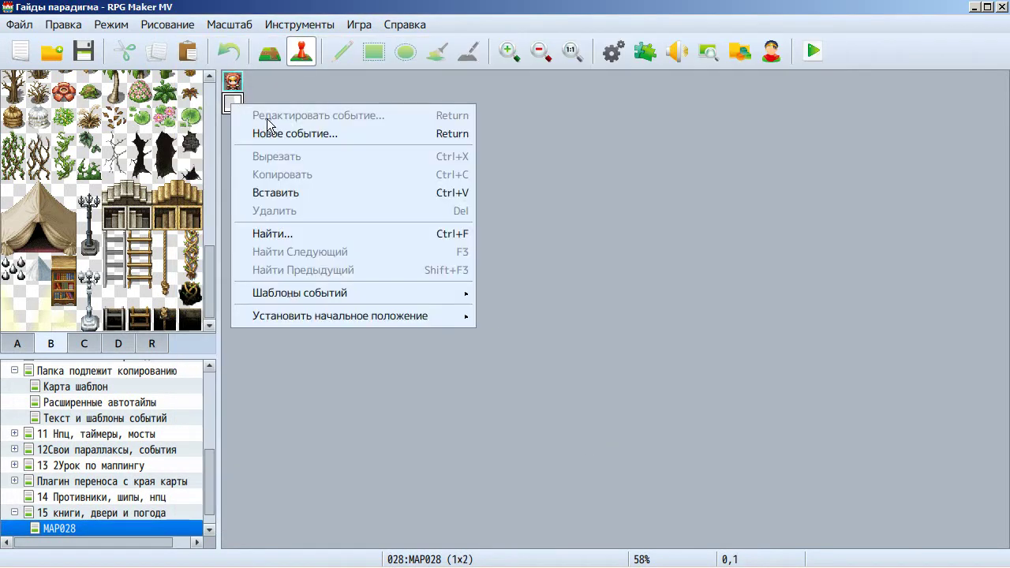
mouse_move(357, 320)
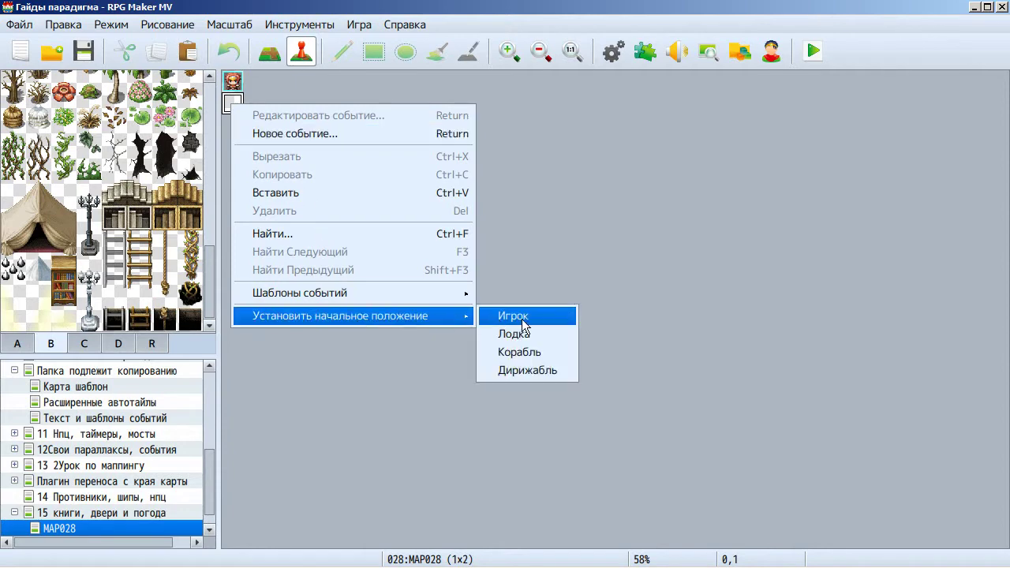
left_click(523, 324)
- Create a new event at tile 0,0 above the player start with a message reading "111", and apply it
right_click(240, 84)
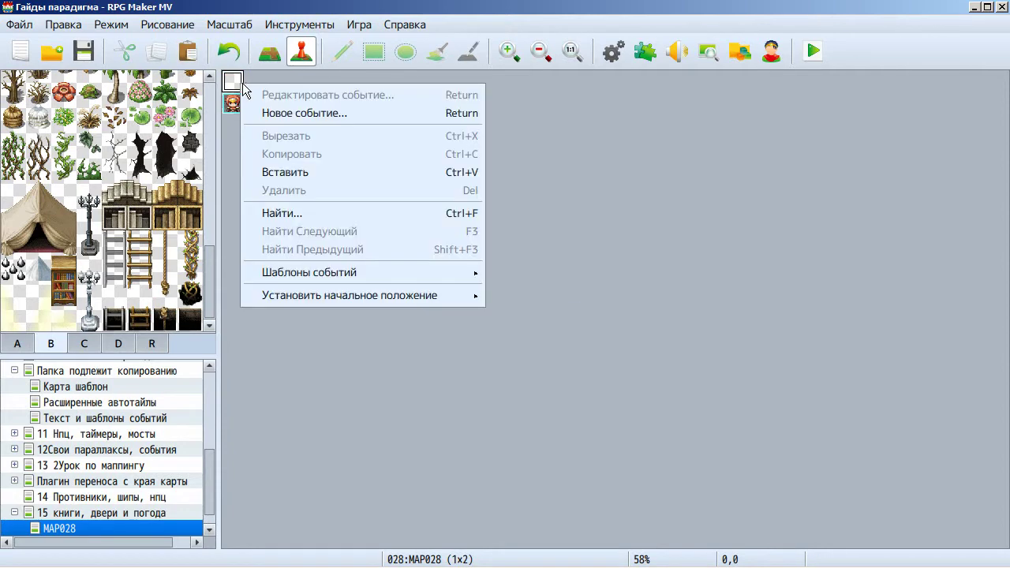
left_click(301, 121)
left_click(451, 119)
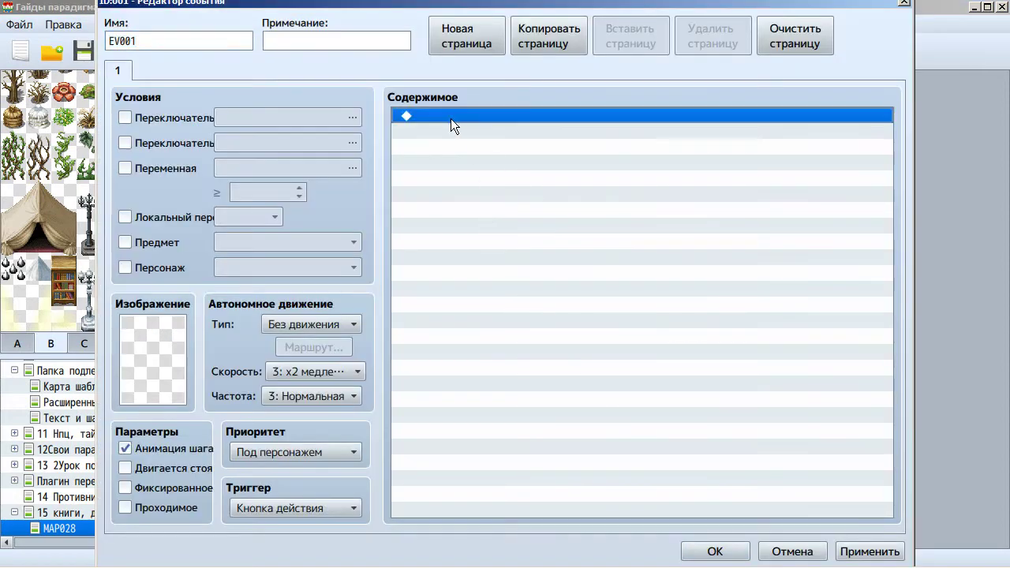
double_click(451, 116)
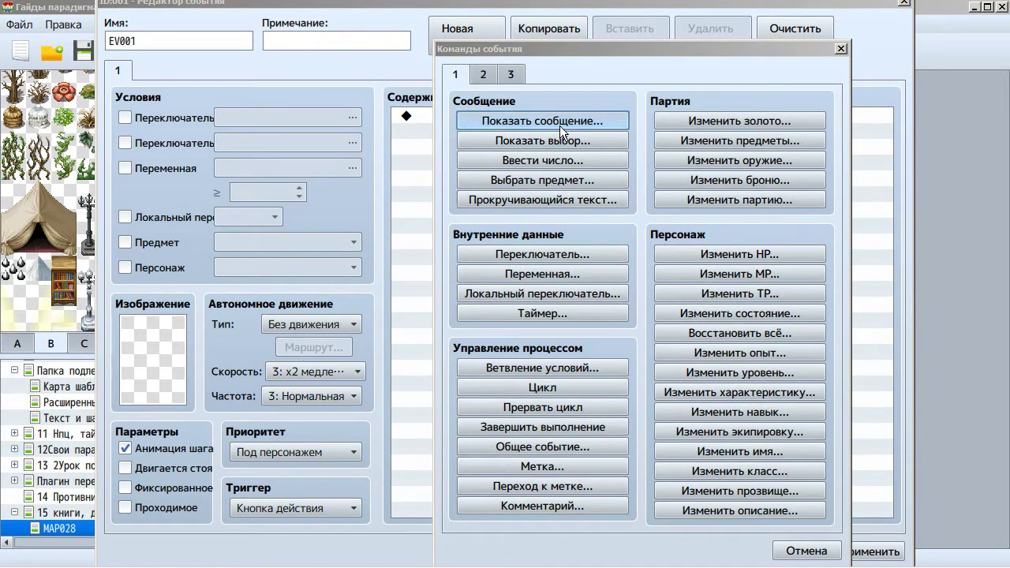
left_click(560, 122)
type("111")
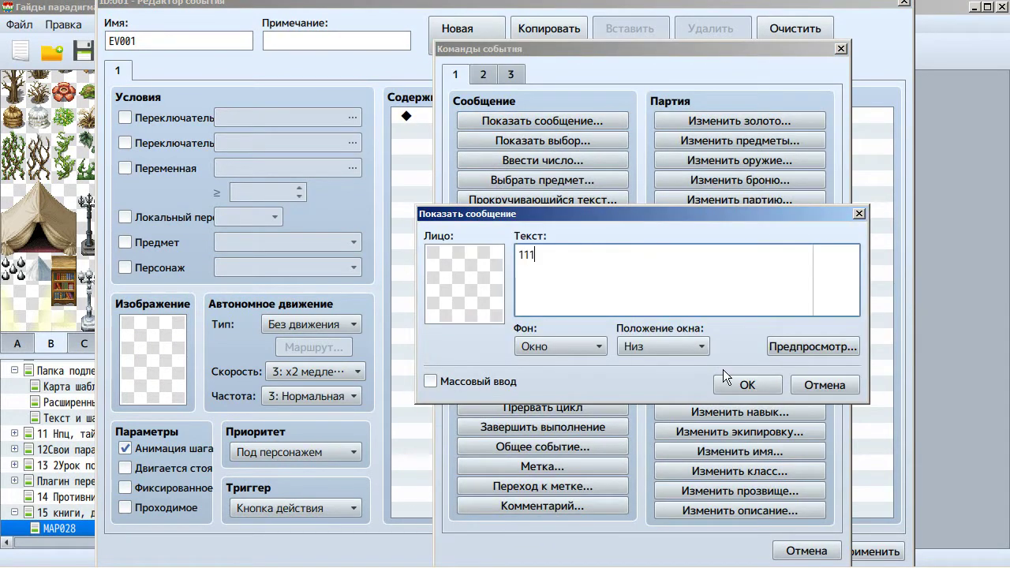
left_click(748, 385)
left_click(868, 552)
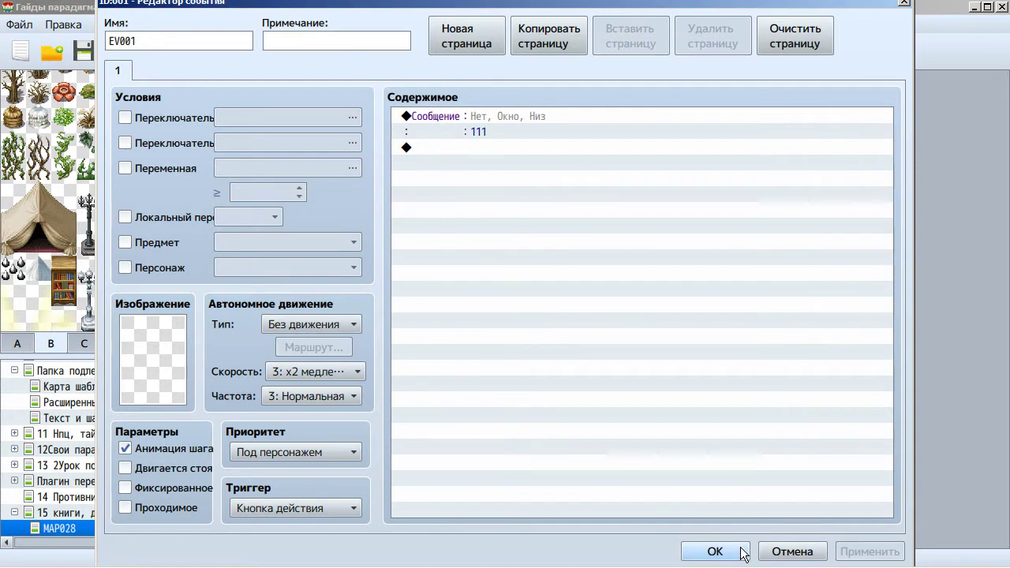
left_click(715, 552)
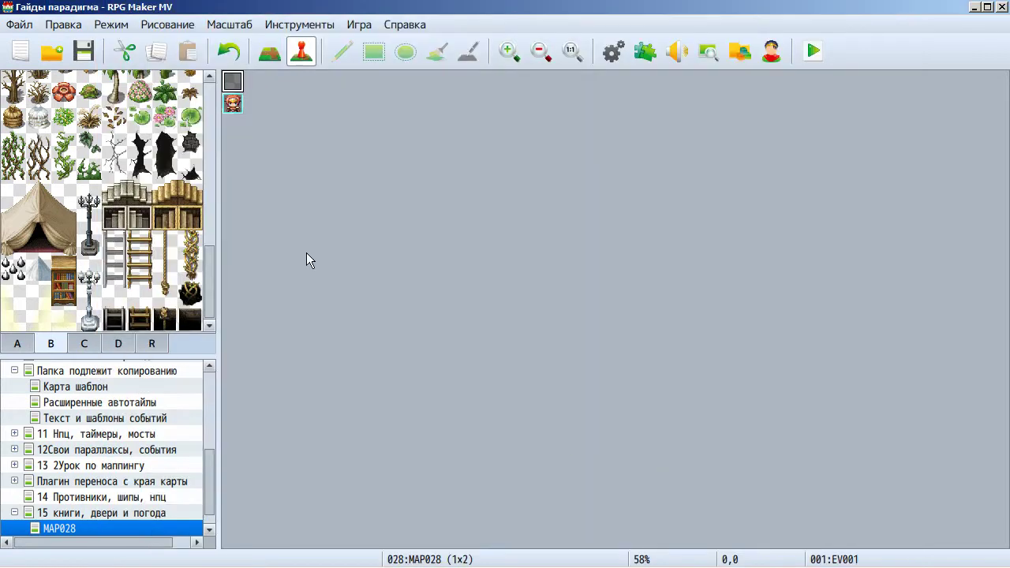
- Reduce the height of MAP028 to 1 tile, cutting off the player's start tile
right_click(104, 529)
left_click(155, 342)
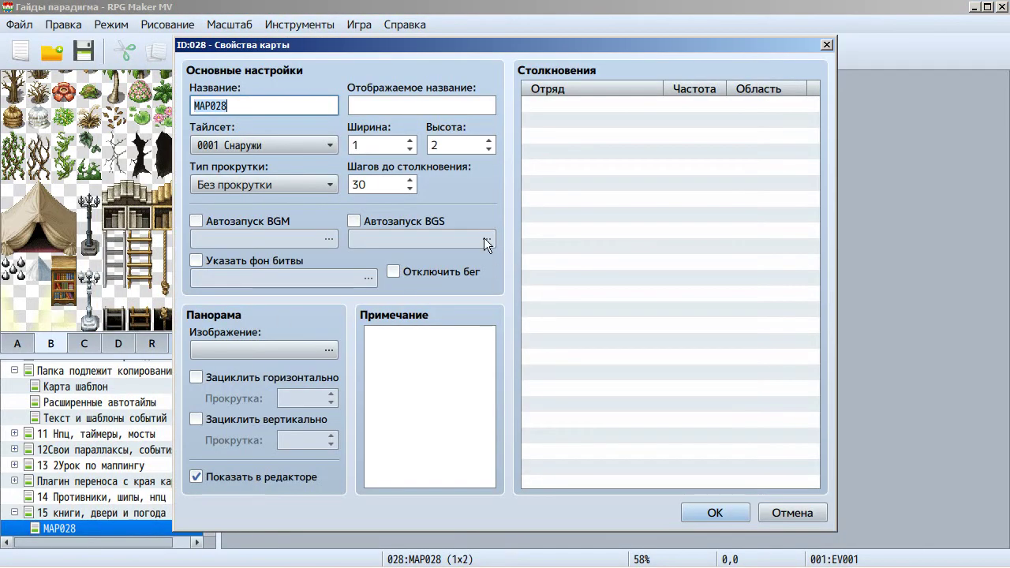
left_click(488, 150)
left_click(708, 514)
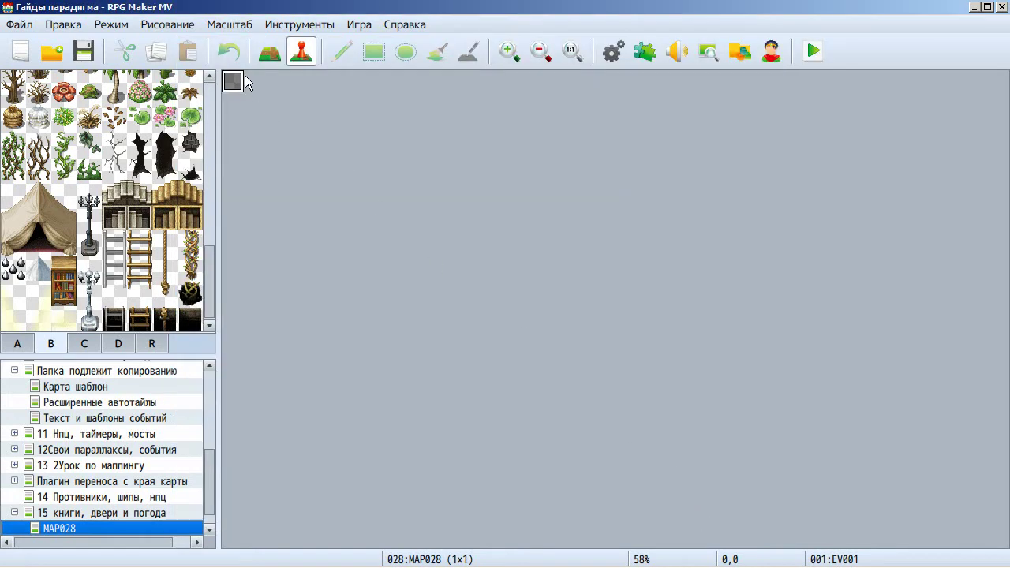
- Save the changes, playtest MAP028 to check where the player starts, and end the playtest
left_click(814, 52)
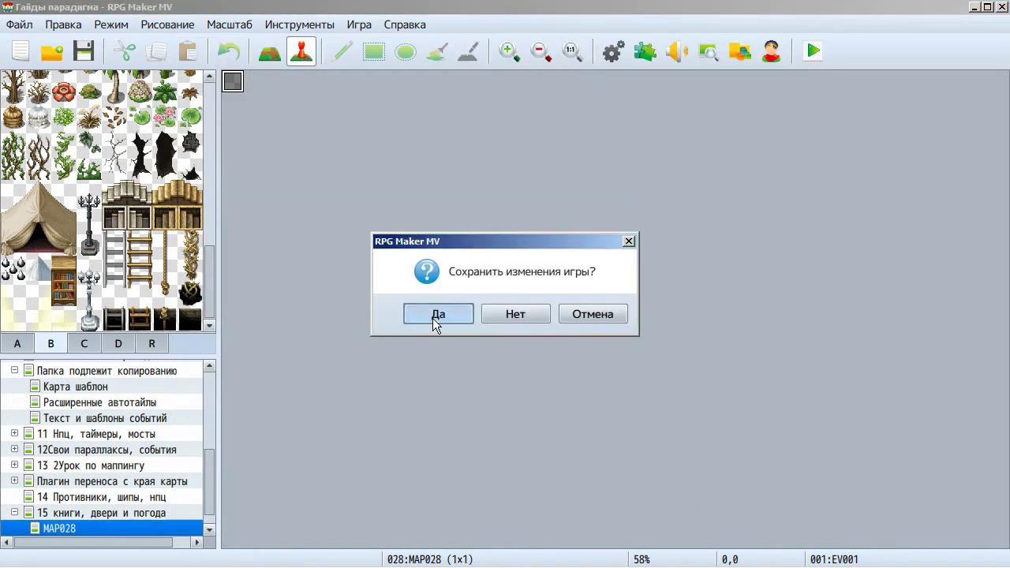
left_click(456, 313)
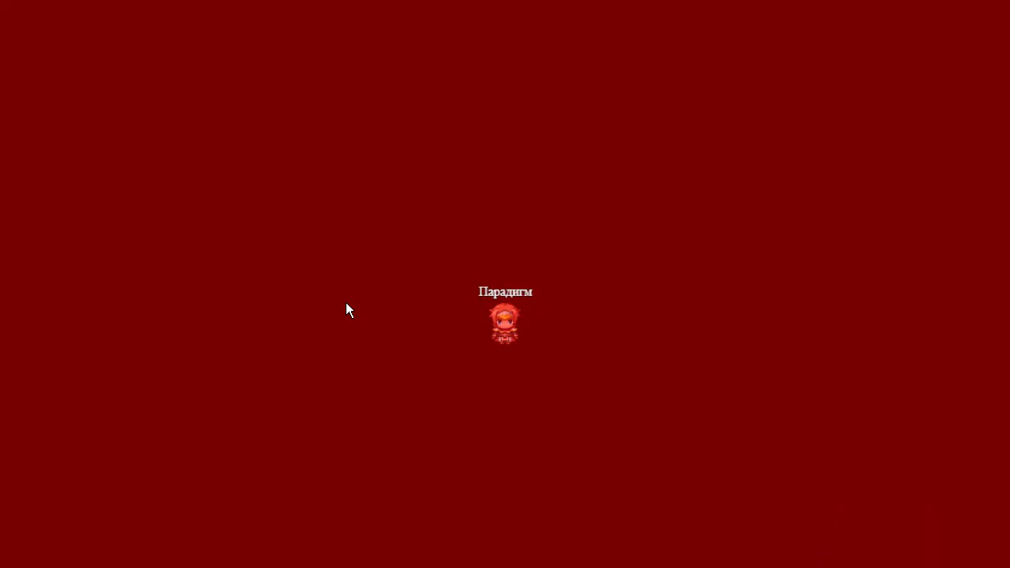
key("alt+F4")
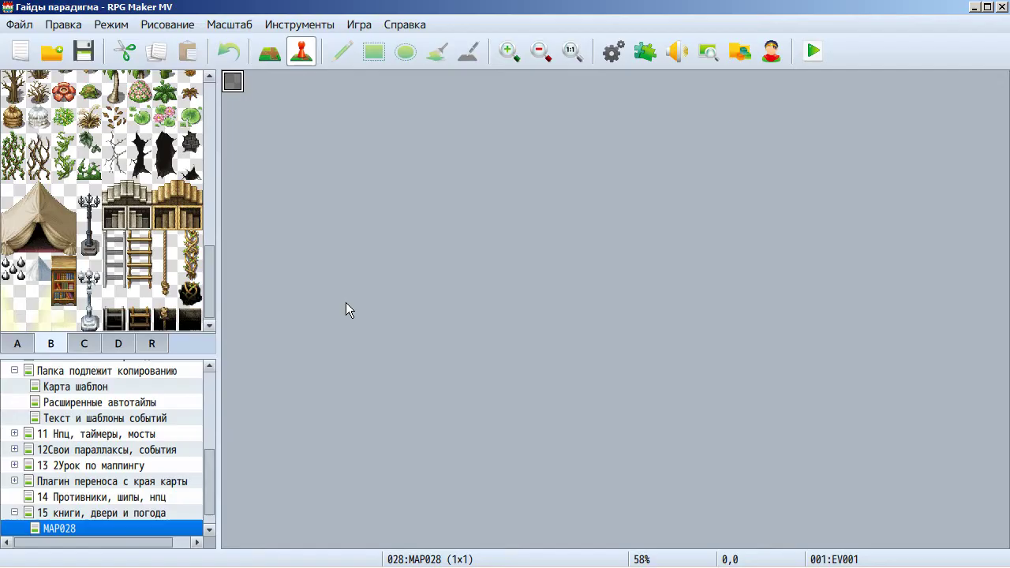
- Set the trigger of the event at tile 0,0 to Параллельно, apply the change and close the event
double_click(230, 81)
left_click(349, 509)
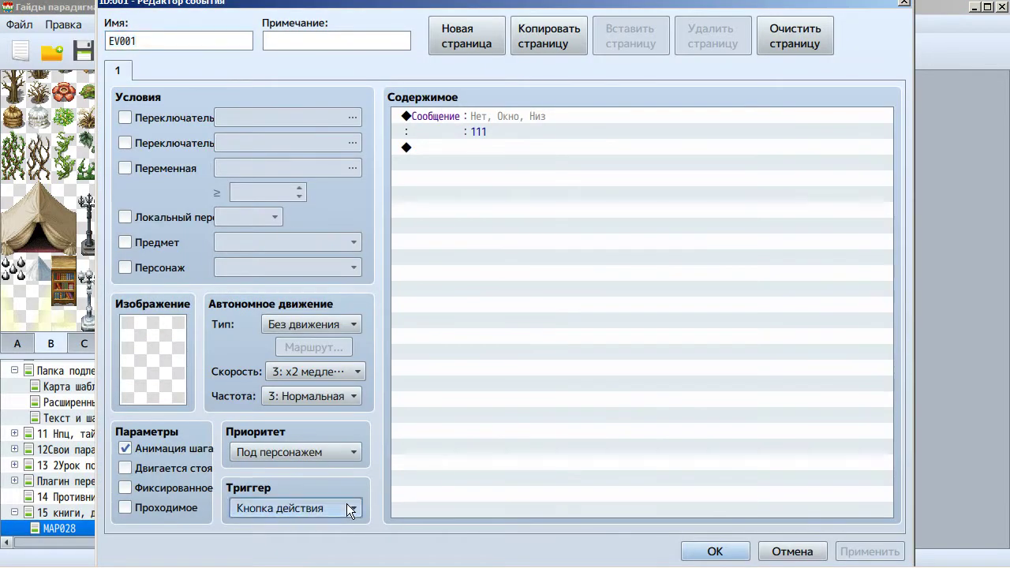
left_click(333, 557)
left_click(869, 551)
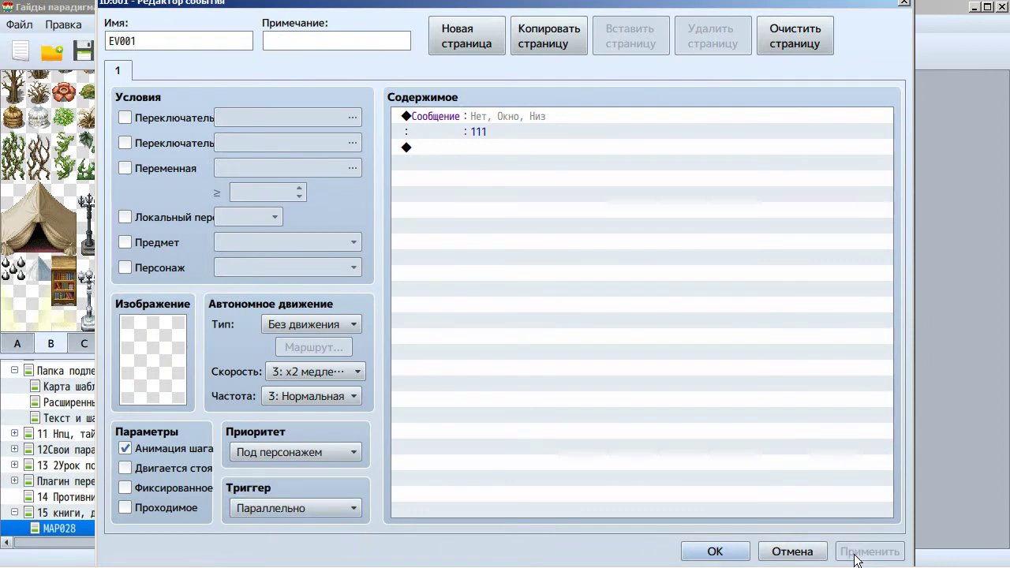
left_click(715, 551)
- Save and playtest MAP028 to check the parallel event's message, end the playtest and return to the map "15 книги, двери и погода"
key("ctrl+r")
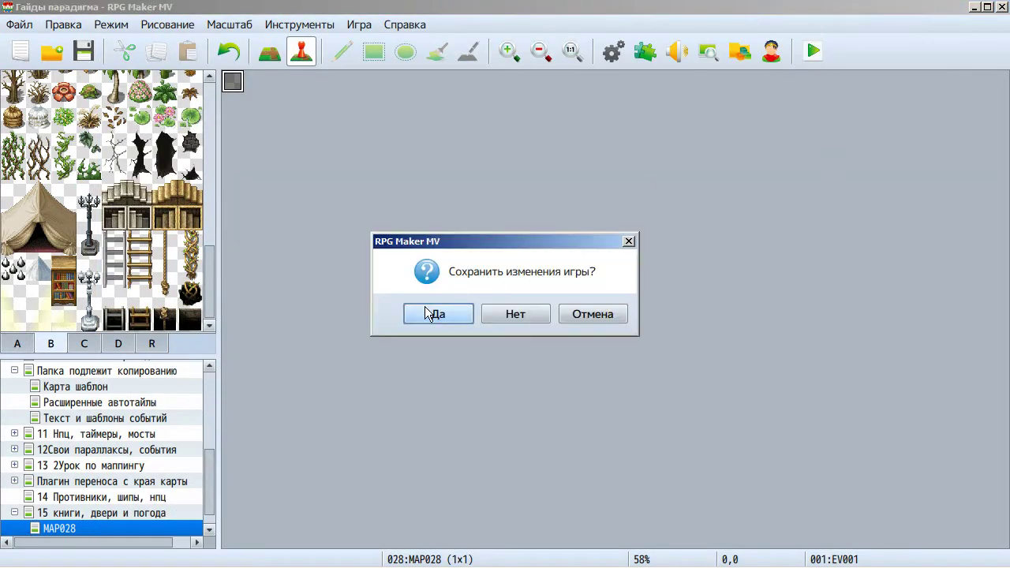
left_click(427, 307)
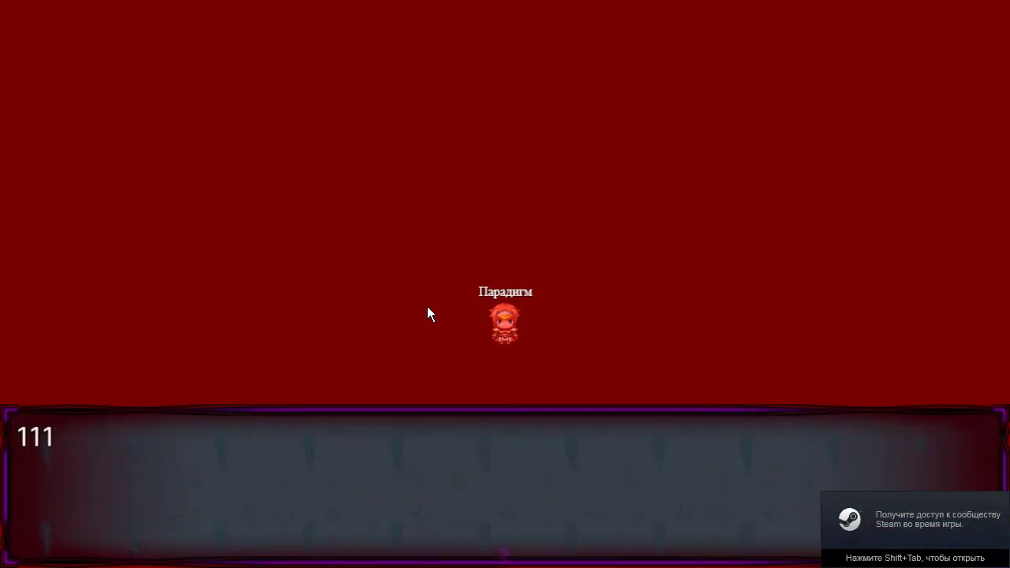
key("Return")
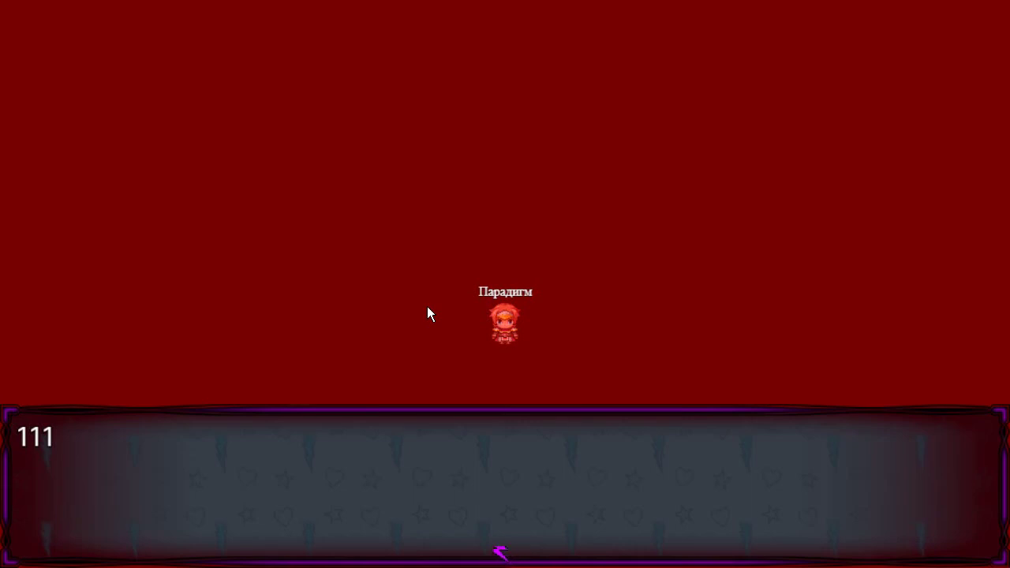
key("alt+F4")
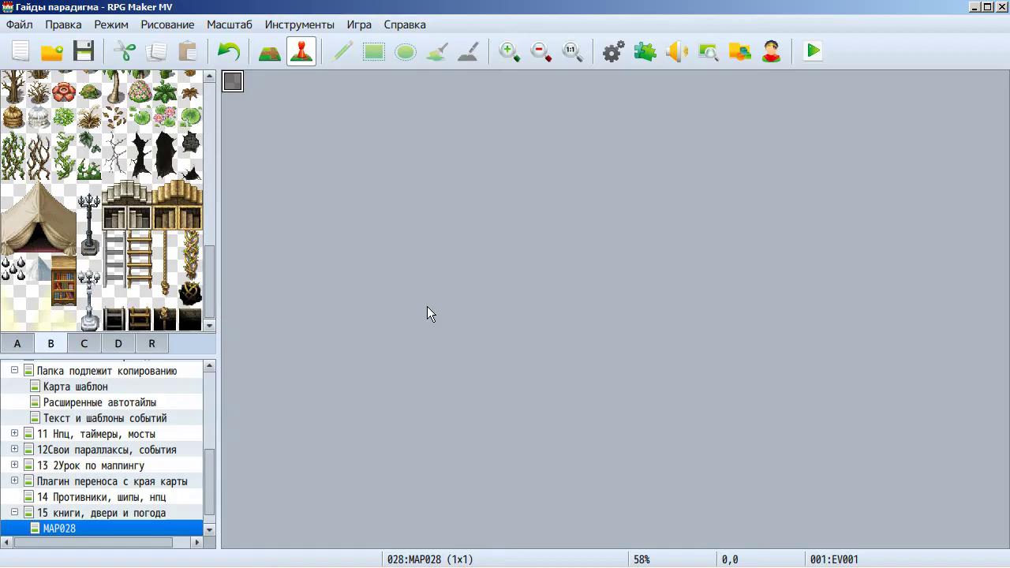
left_click(106, 514)
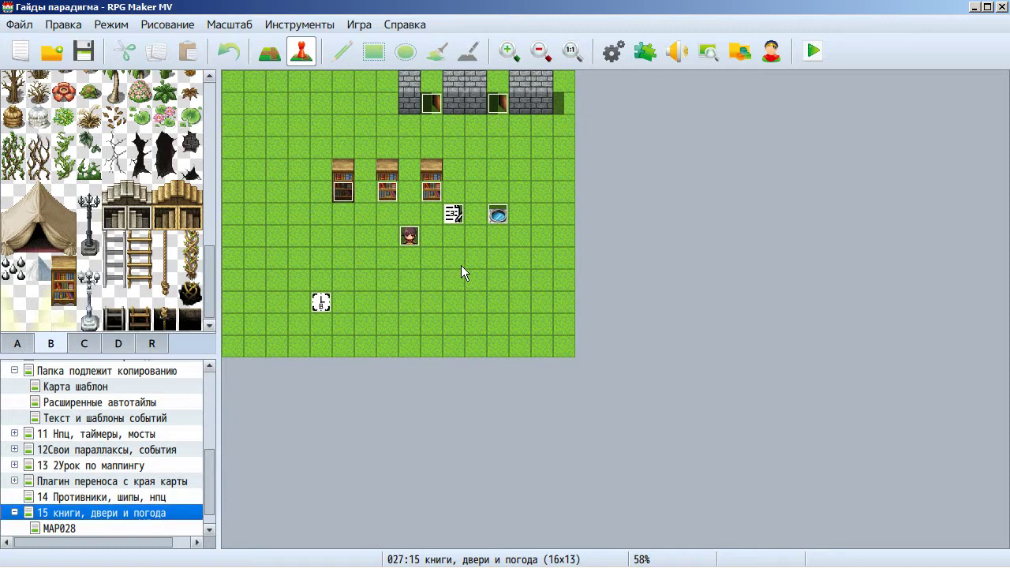
- Set the player's starting position at tile 12,8 of the map "15 книги, двери и погода"
right_click(491, 256)
mouse_move(657, 468)
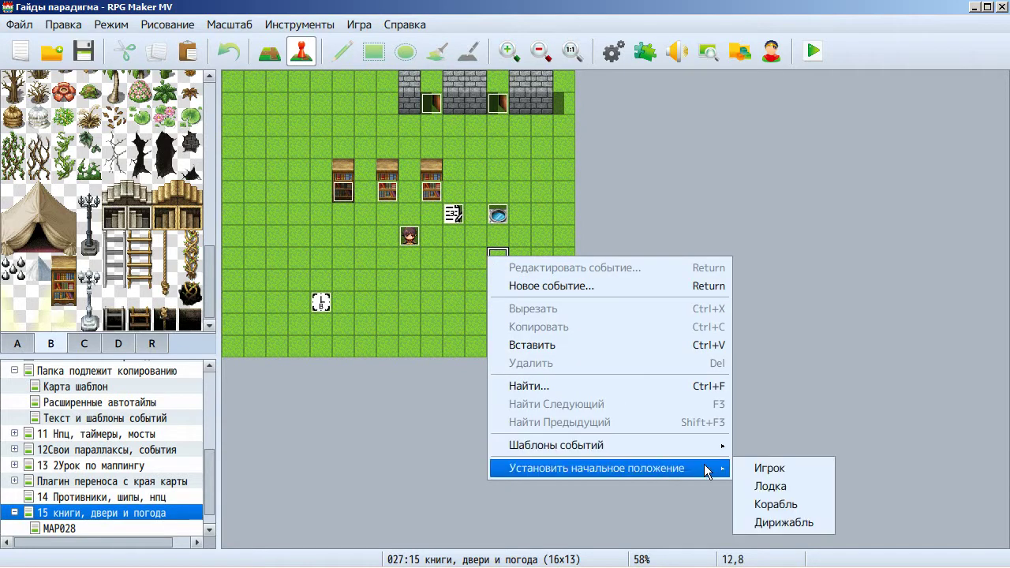
left_click(765, 468)
- Delete the test map MAP028 from the project
left_click(59, 529)
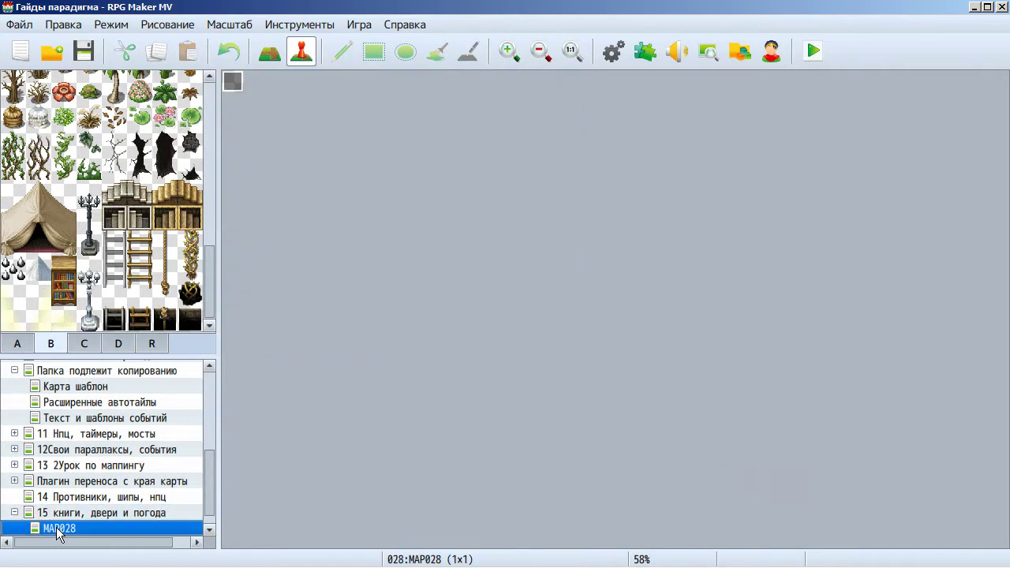
key("Delete")
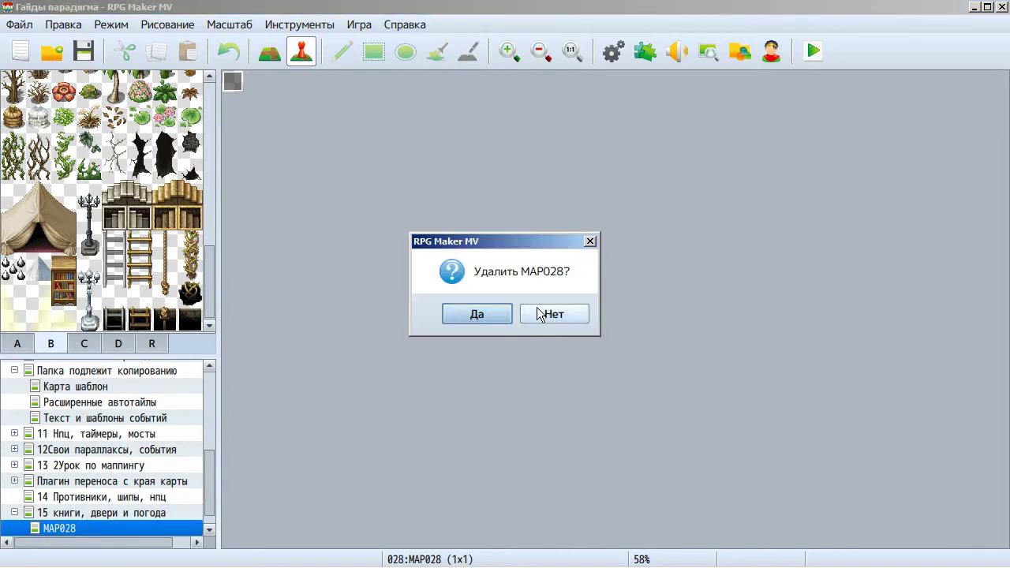
left_click(497, 313)
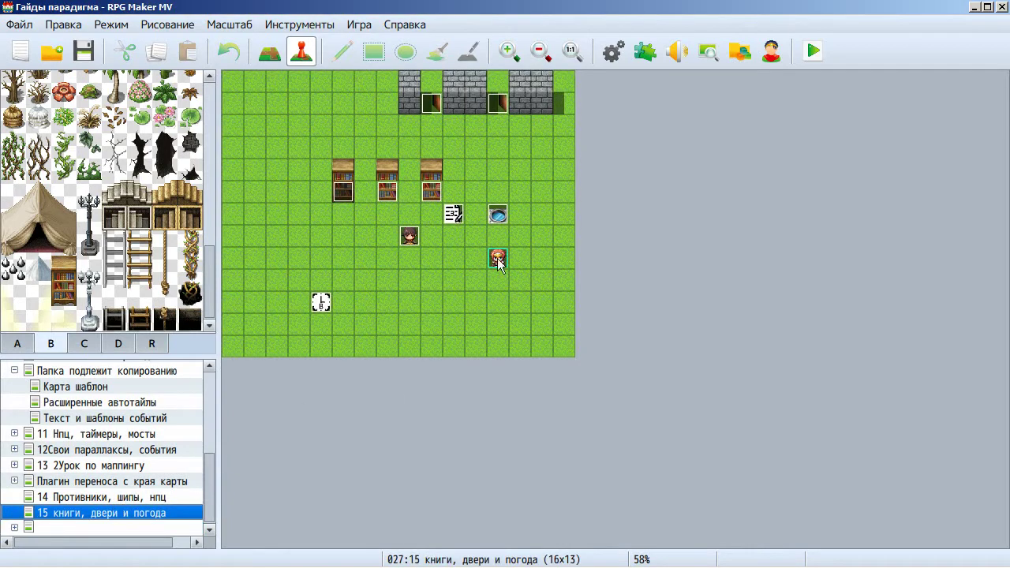
- Review the "Совет" event's comments on the map-resize bug, half-beds, random parallax and ways to save tiles, and close the event
double_click(452, 214)
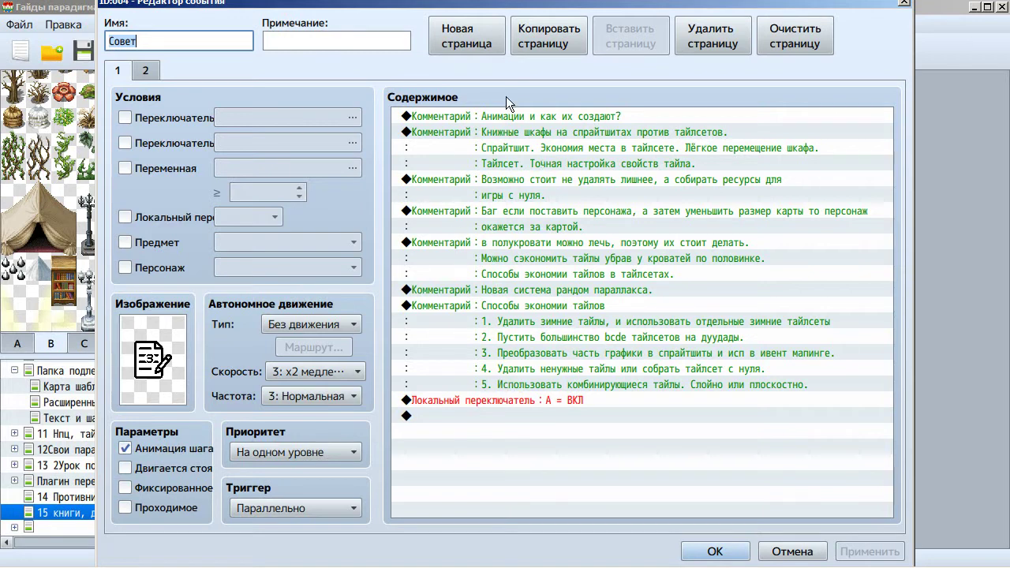
left_click(558, 258)
left_click(580, 246)
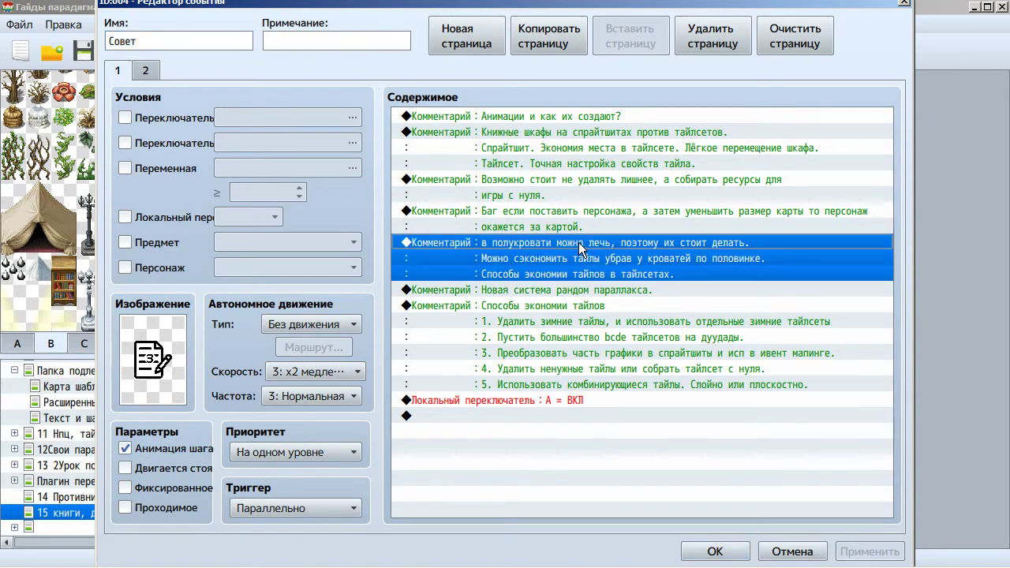
left_click(582, 216)
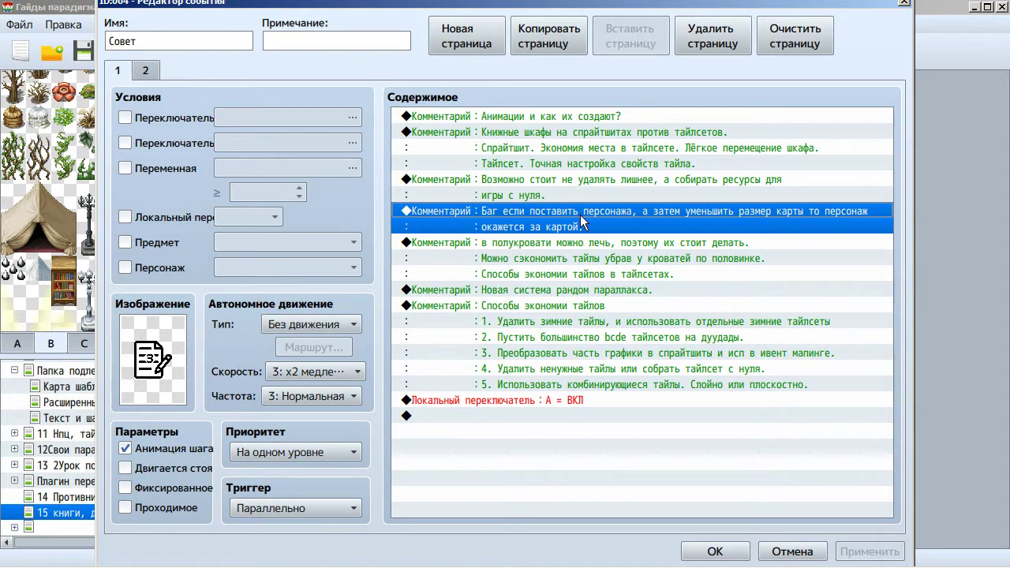
left_click(580, 258)
left_click(564, 238)
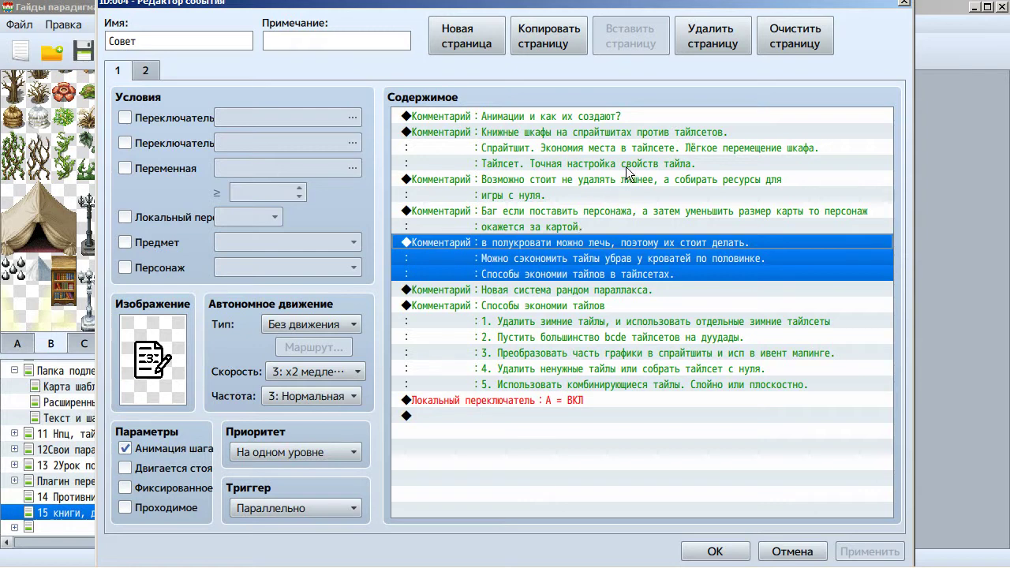
left_click(535, 296)
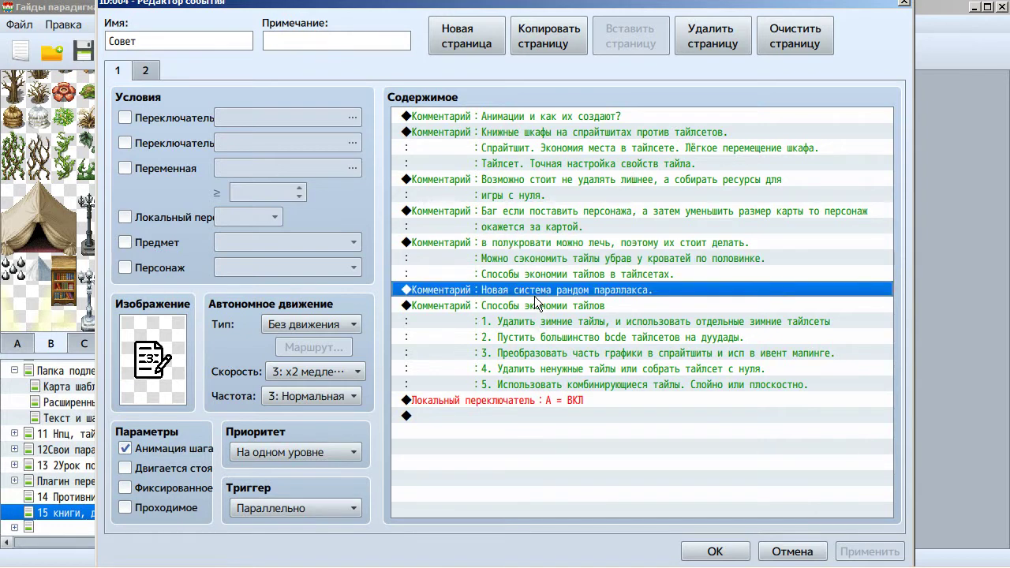
left_click(565, 245)
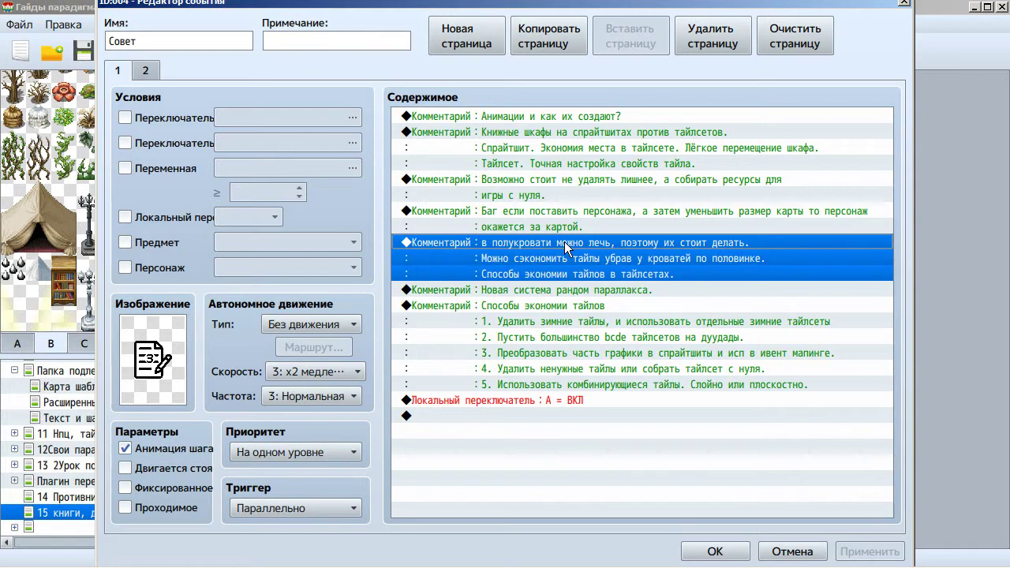
left_click(561, 292)
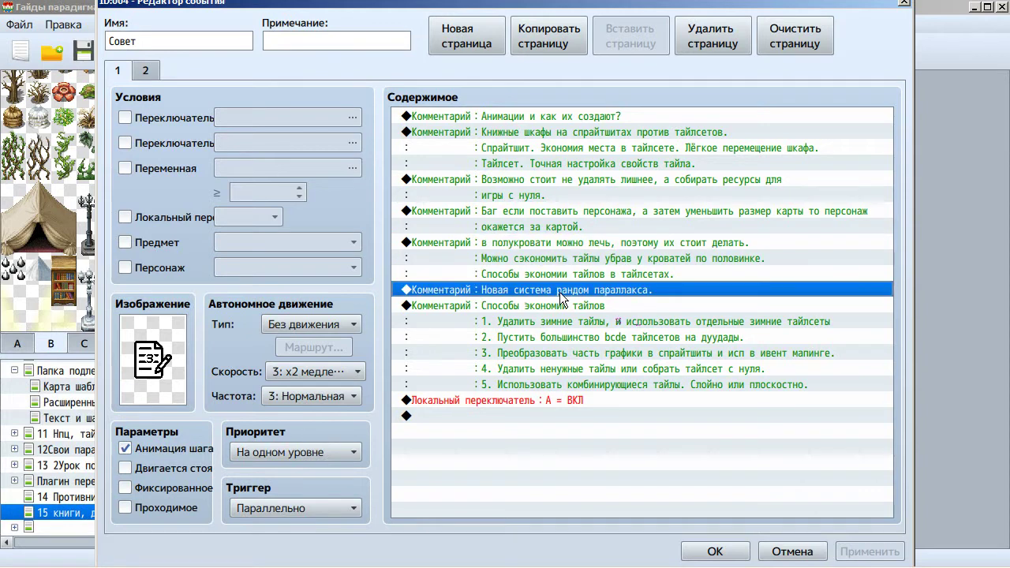
left_click(560, 330)
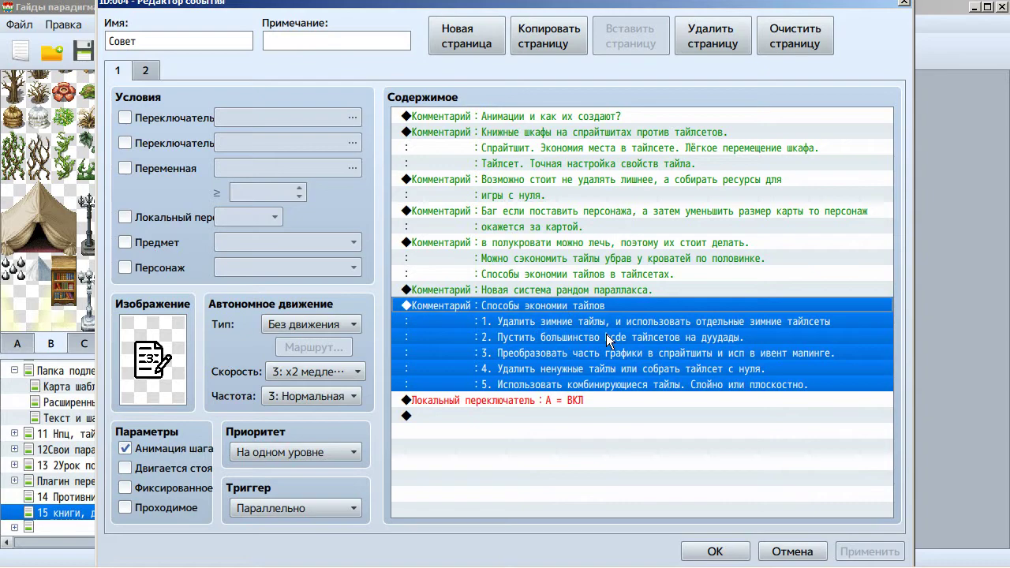
left_click(715, 550)
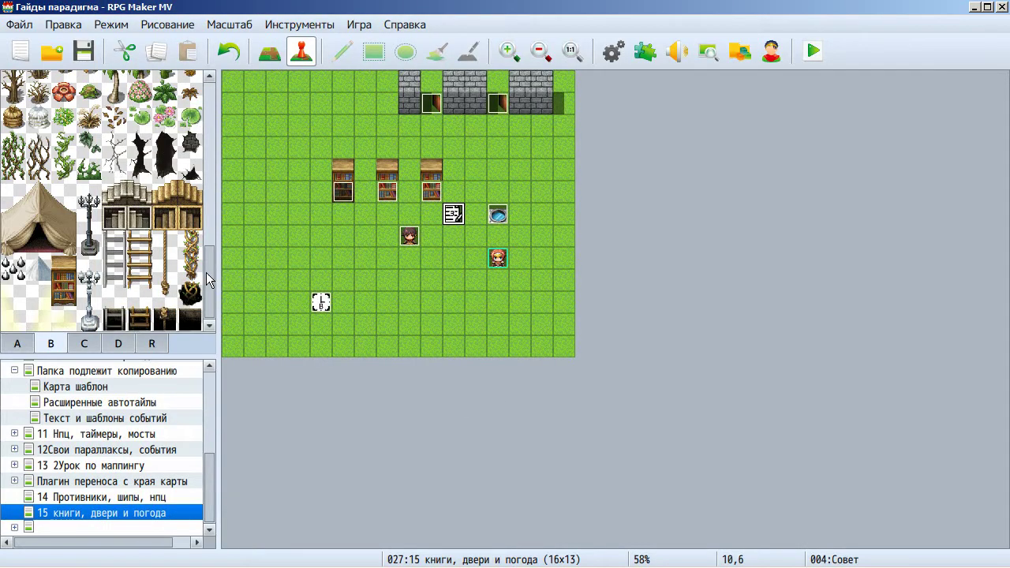
- Examine tileset B from the village props through the winter trees and snow items to the bookshelves and ladders
left_click_drag(206, 273, 204, 245)
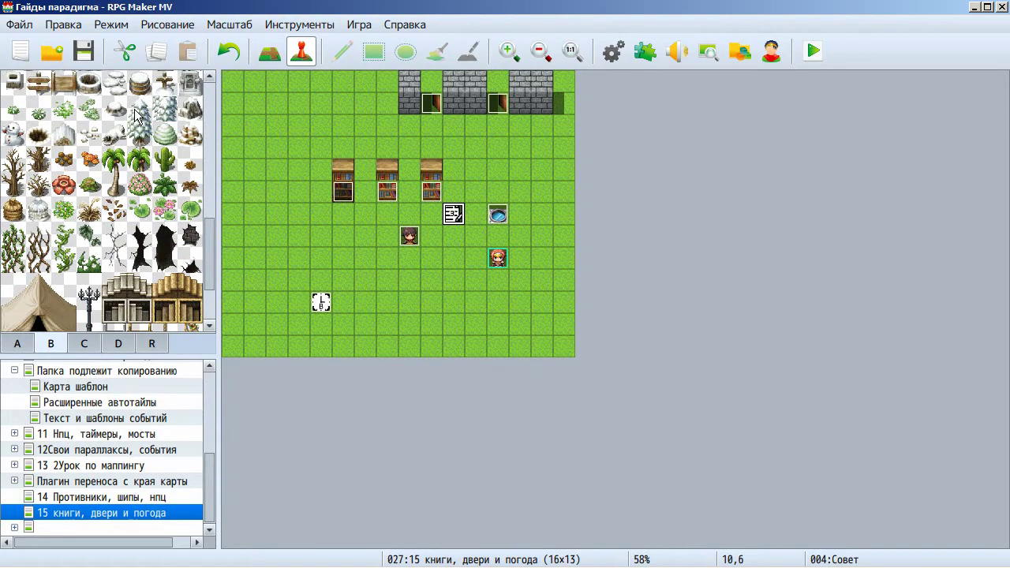
scroll(135, 115, "up", 3)
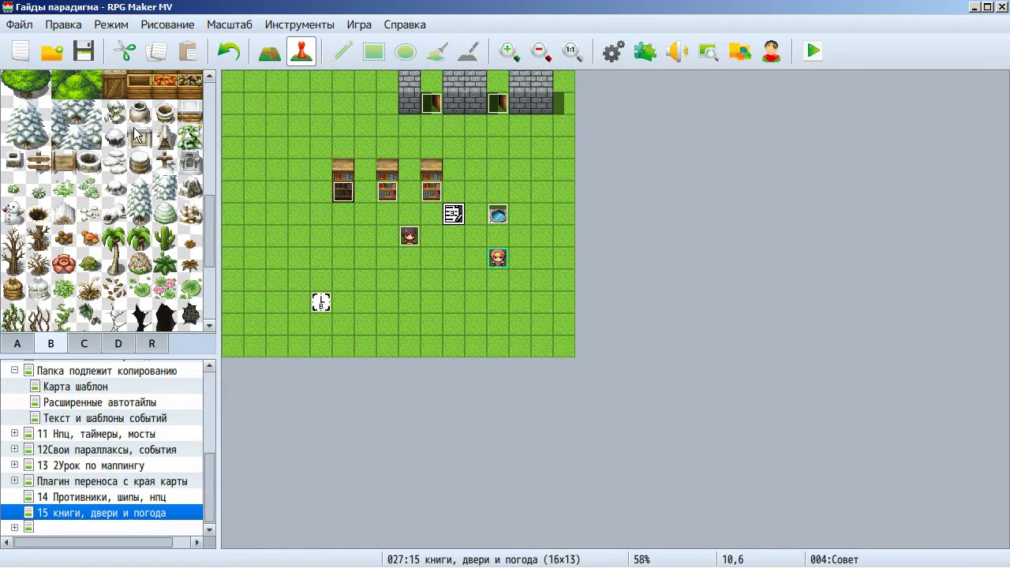
scroll(133, 128, "up", 3)
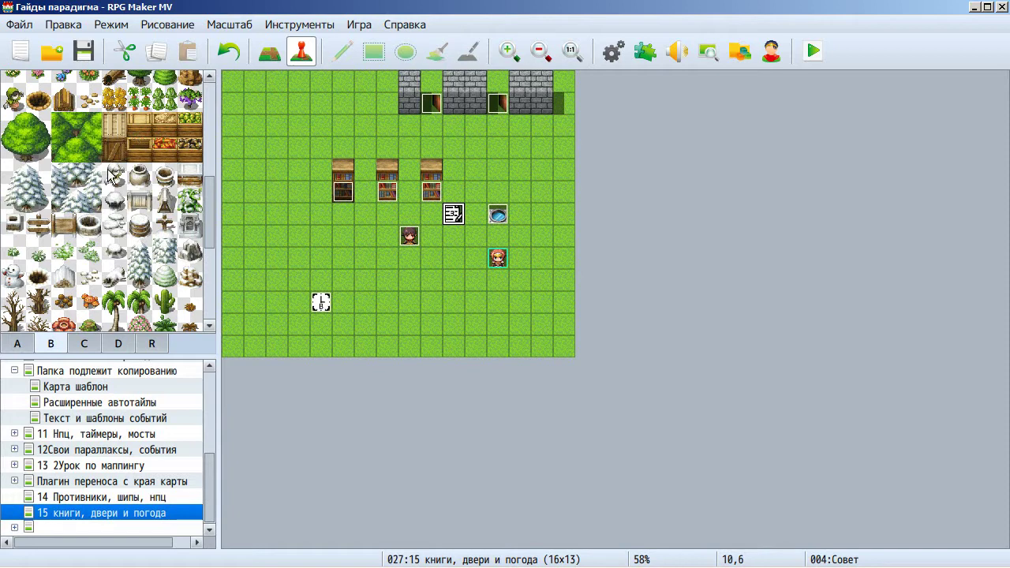
scroll(109, 174, "up", 2)
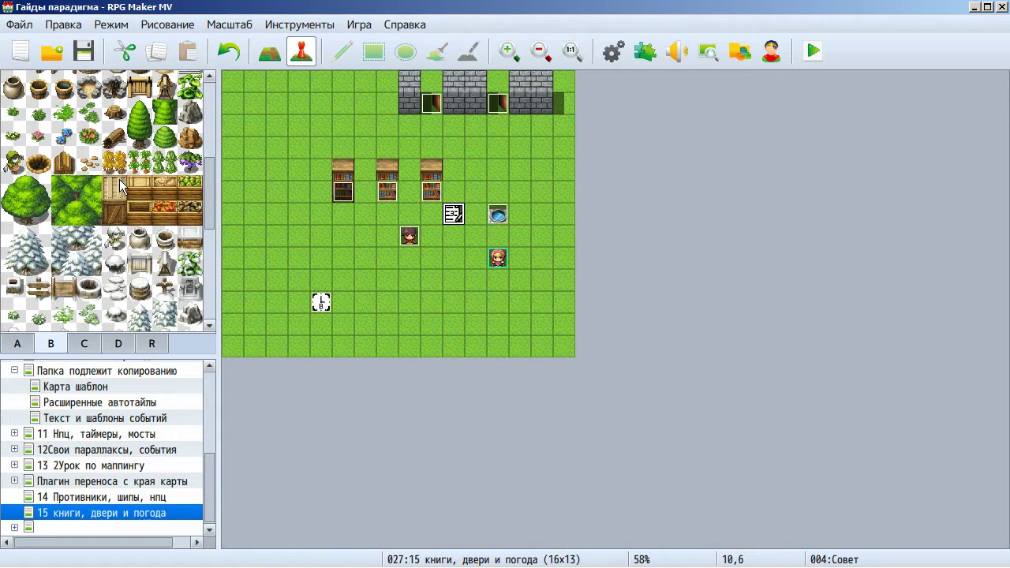
scroll(119, 179, "up", 2)
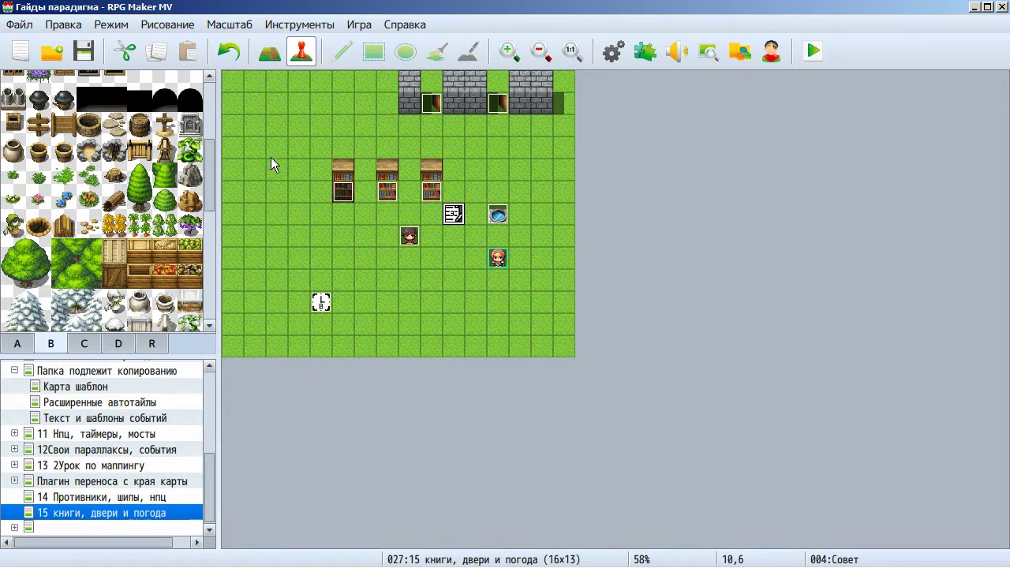
left_click_drag(209, 185, 208, 216)
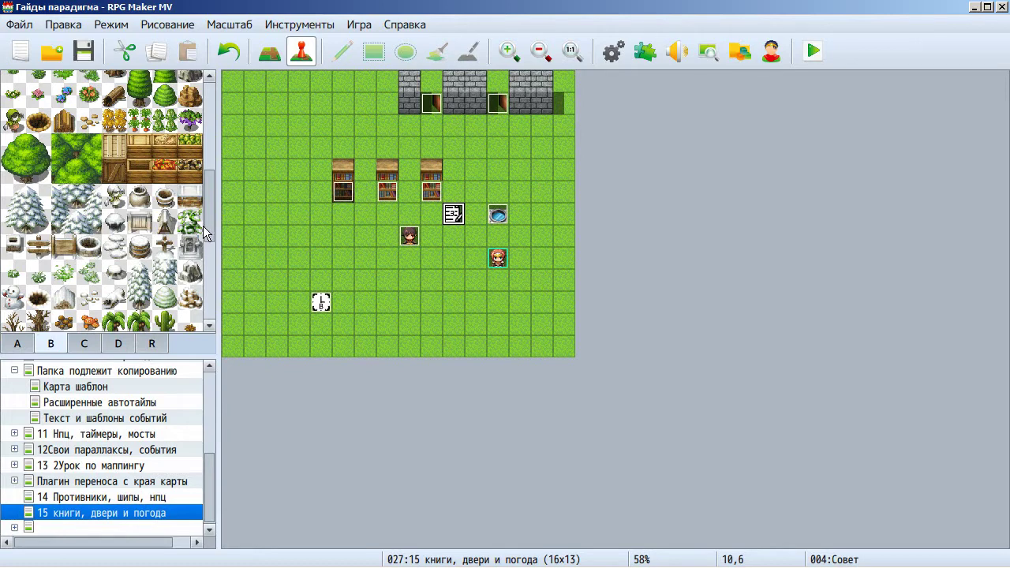
left_click_drag(208, 225, 202, 317)
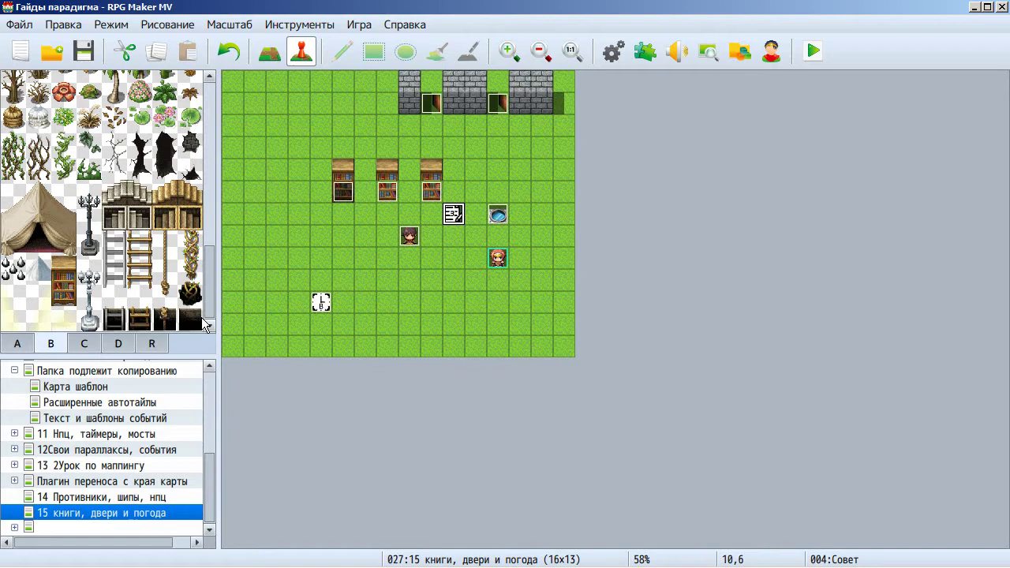
left_click_drag(210, 296, 209, 227)
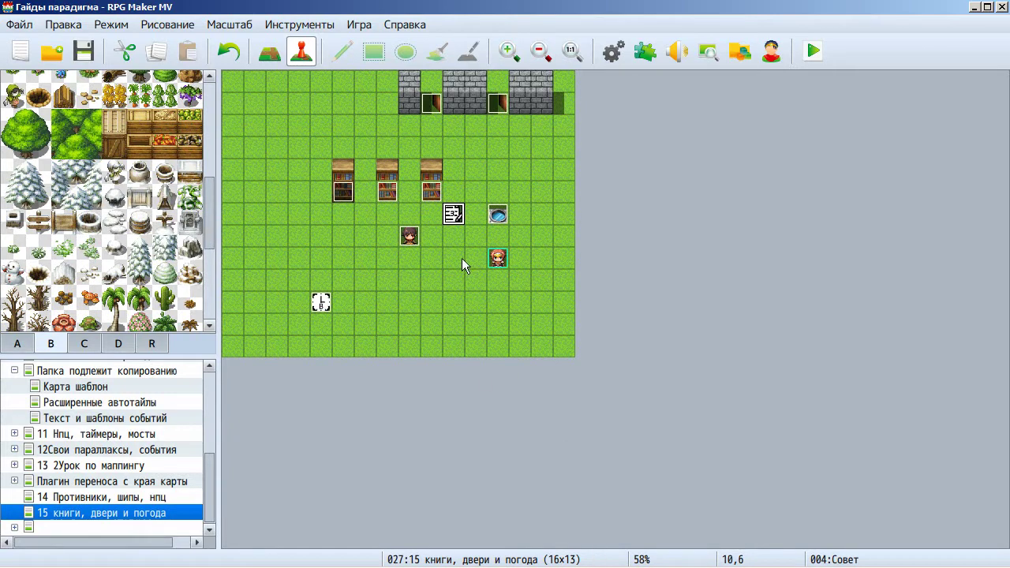
- Read the tile-saving list in the "Совет" event, close it and look over the signs and windows in tileset B
double_click(453, 216)
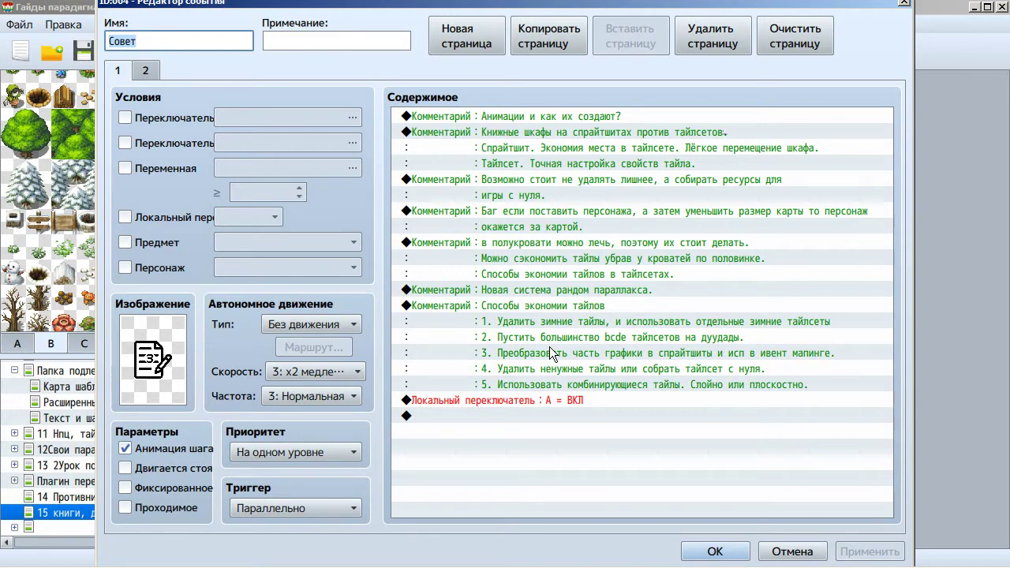
left_click(714, 552)
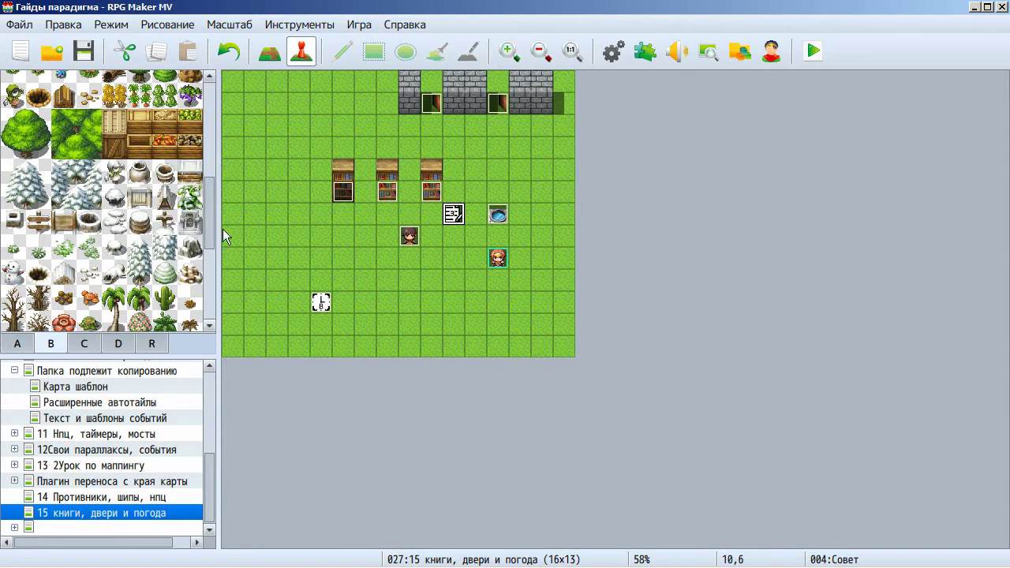
left_click_drag(211, 208, 212, 129)
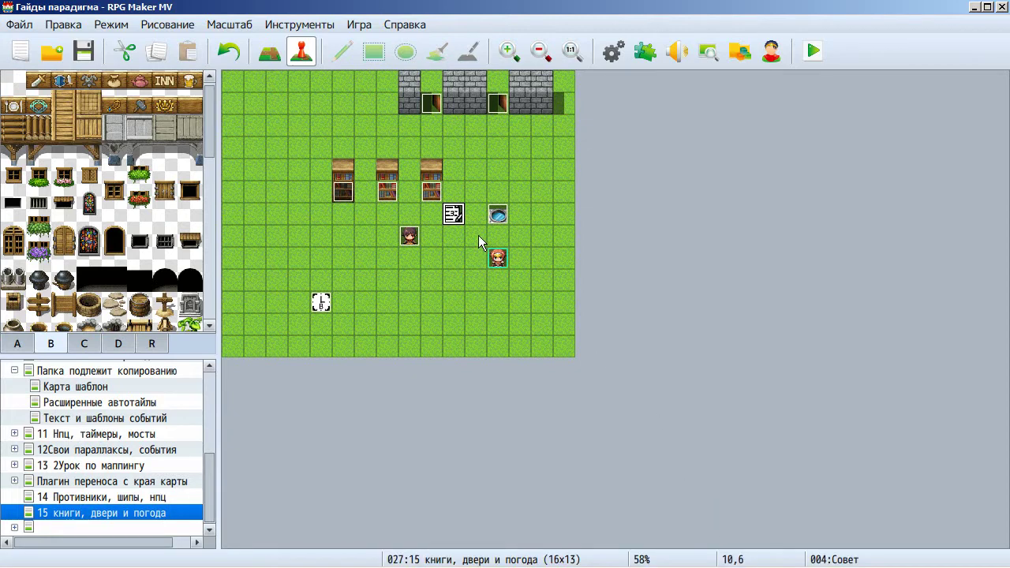
- Review tips 4 and 5 in the "Совет" event, on removing unneeded tiles and using combinable tiles, and close the event
double_click(456, 217)
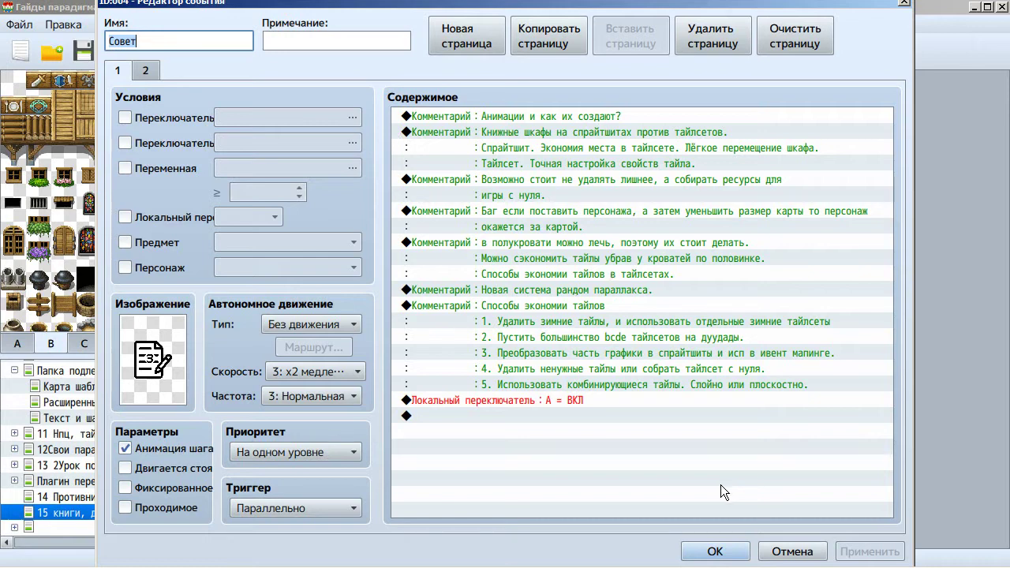
left_click(561, 371)
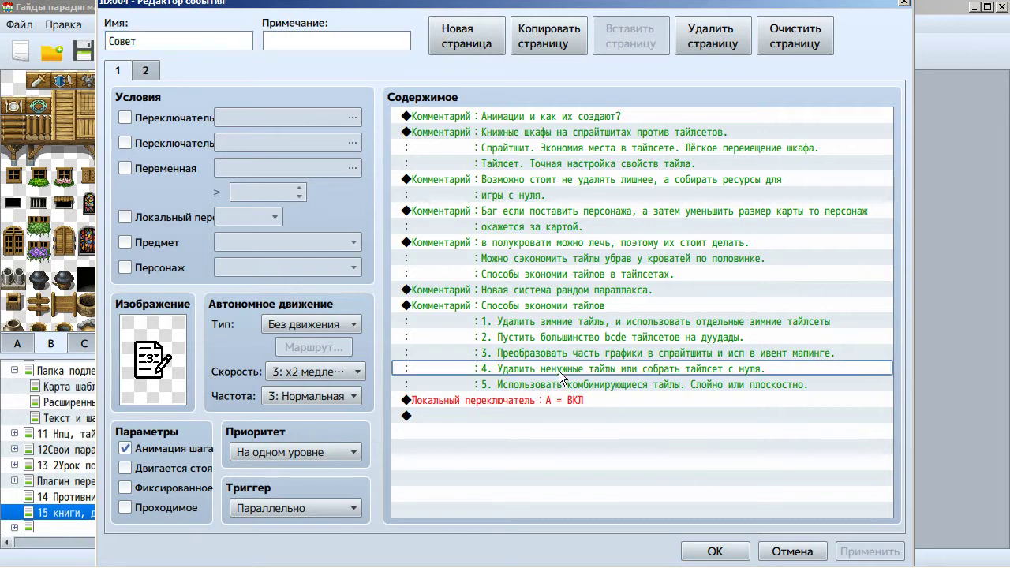
left_click(560, 386)
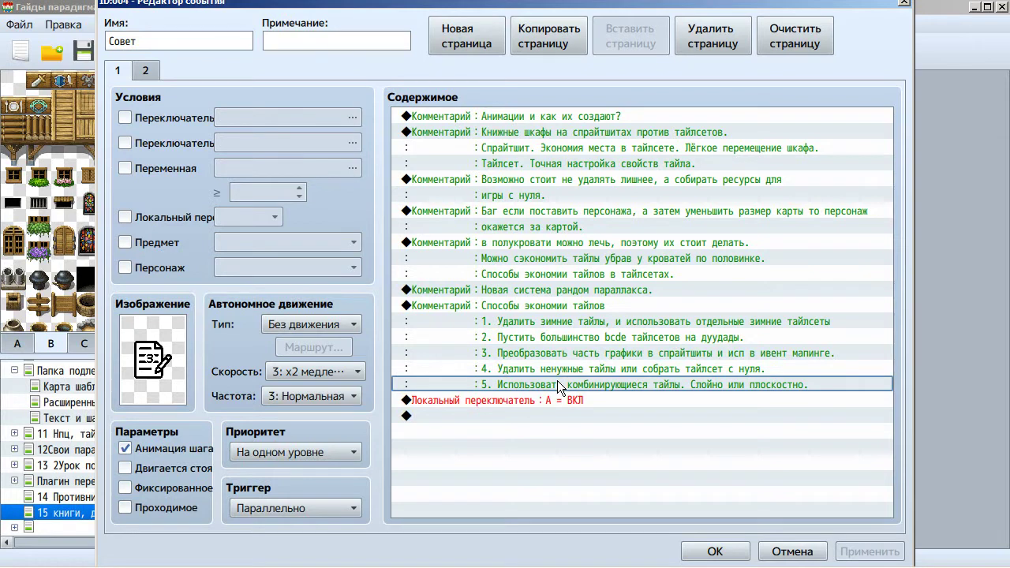
left_click(577, 371)
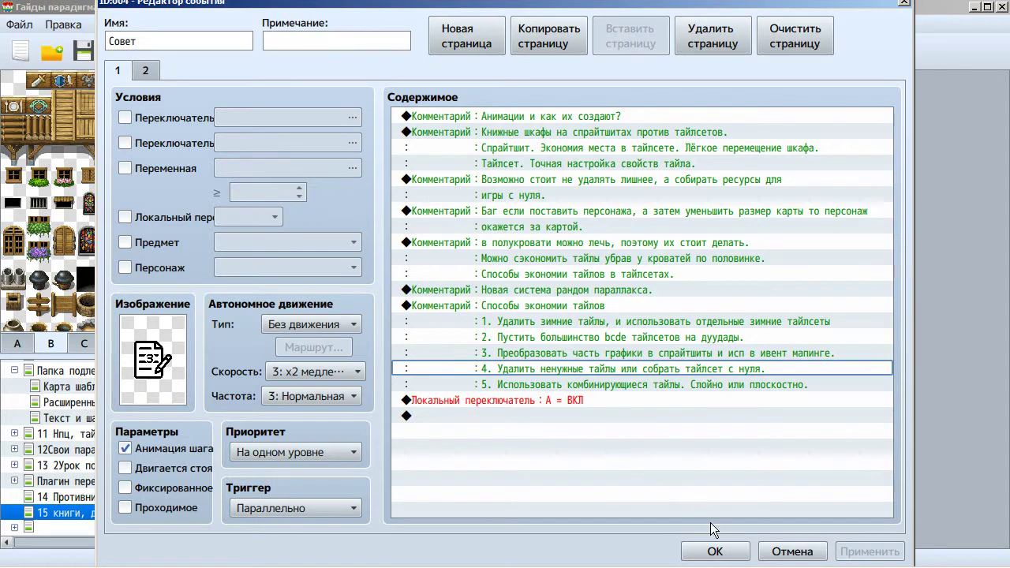
left_click(715, 551)
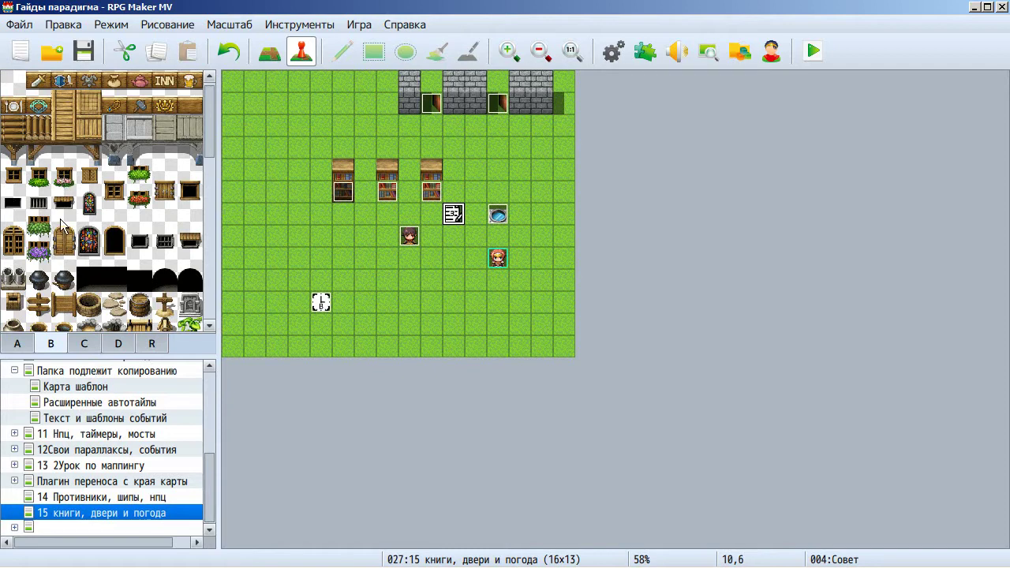
- Look through tileset B from the doors and windows down to the tent, bookshelves and ladders
scroll(63, 225, "down", 3)
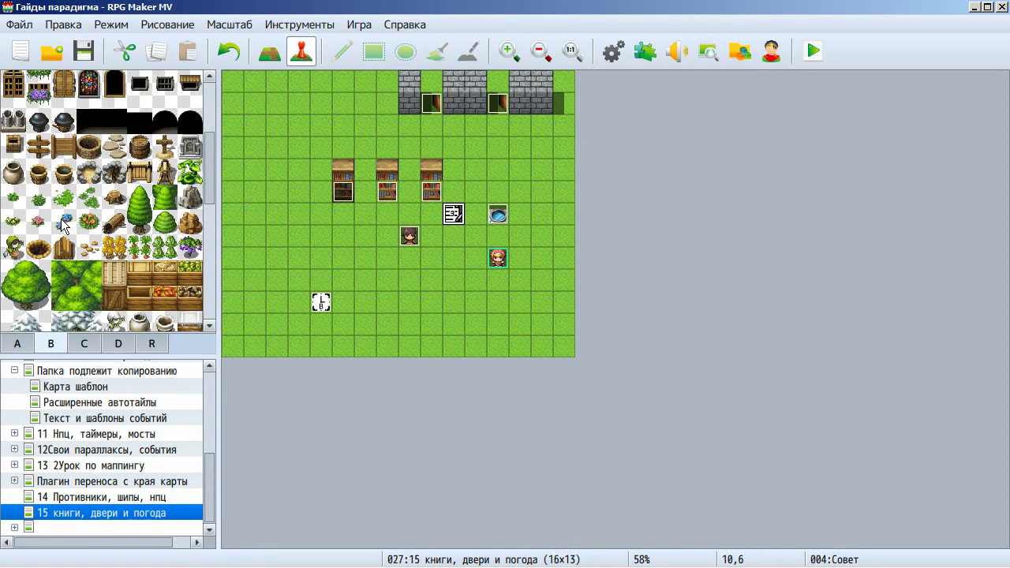
scroll(62, 225, "down", 3)
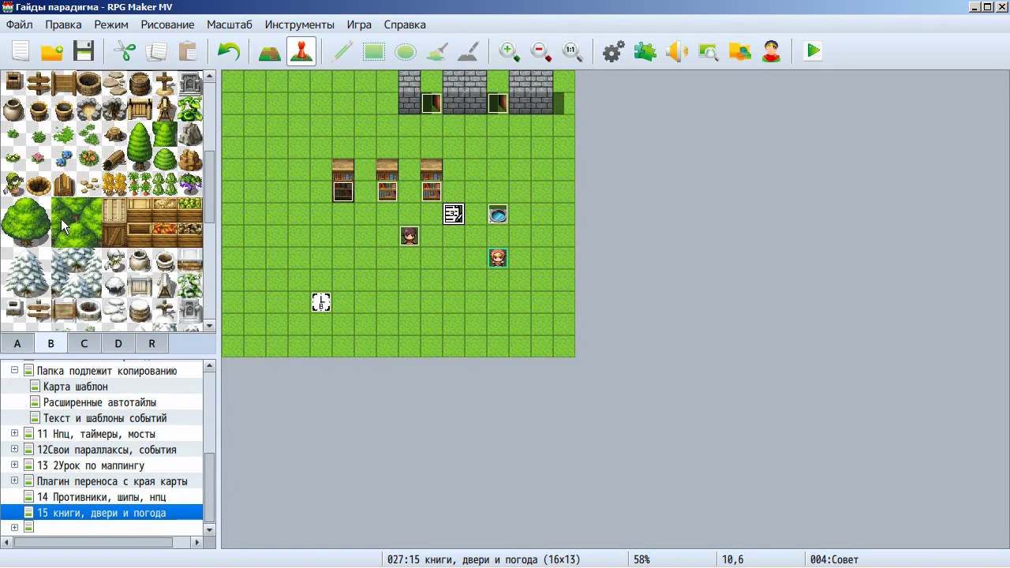
scroll(61, 226, "down", 5)
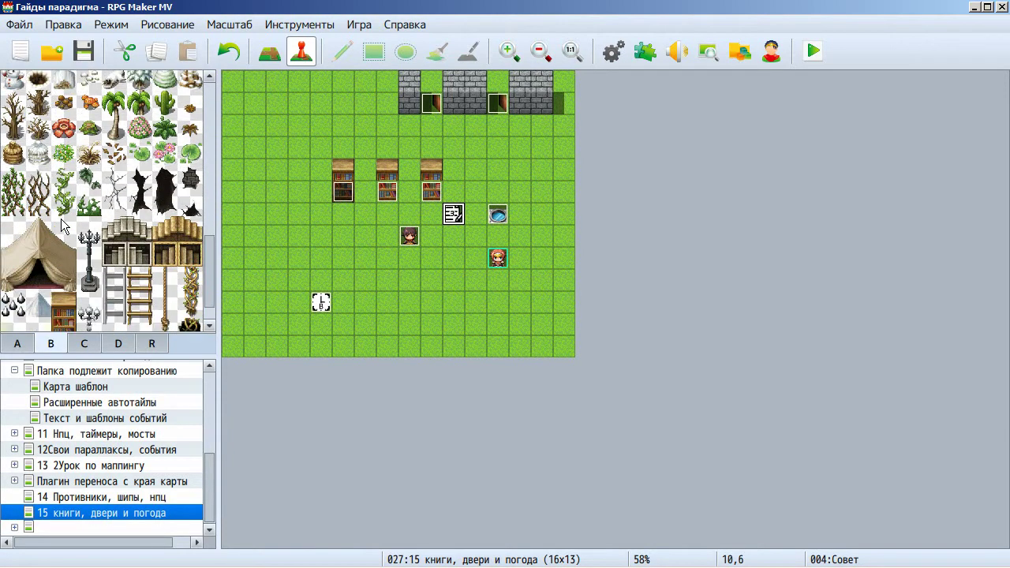
scroll(63, 227, "down", 1)
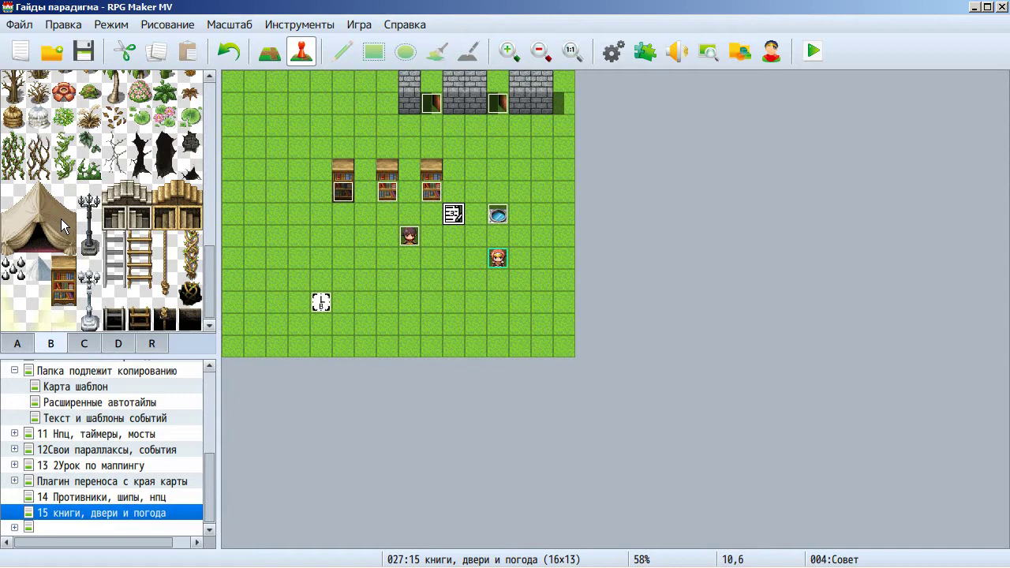
- Review tile-saving tips 4 and 5 in the "Совет" event again and close it
double_click(460, 221)
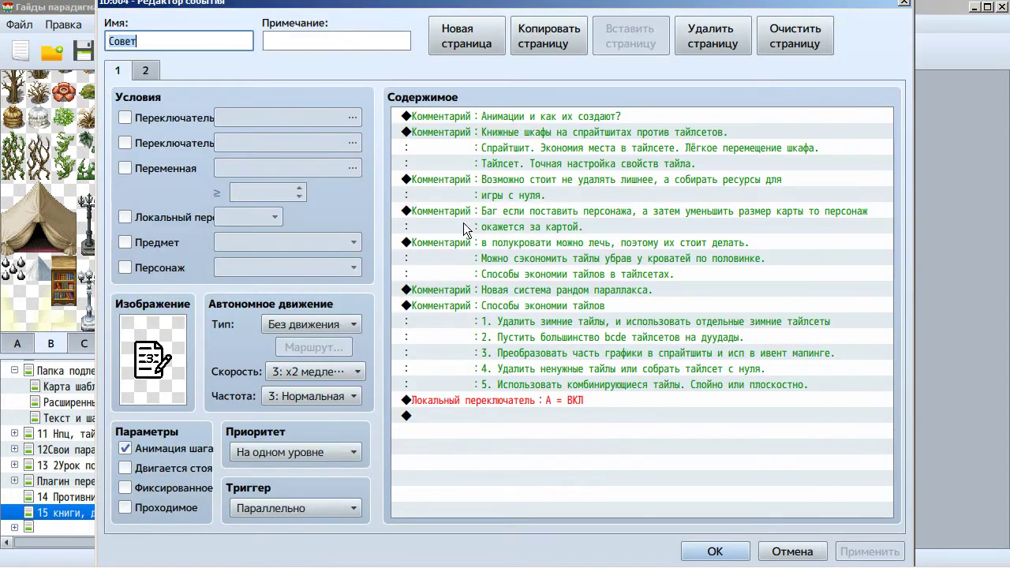
left_click(548, 369)
left_click(549, 386)
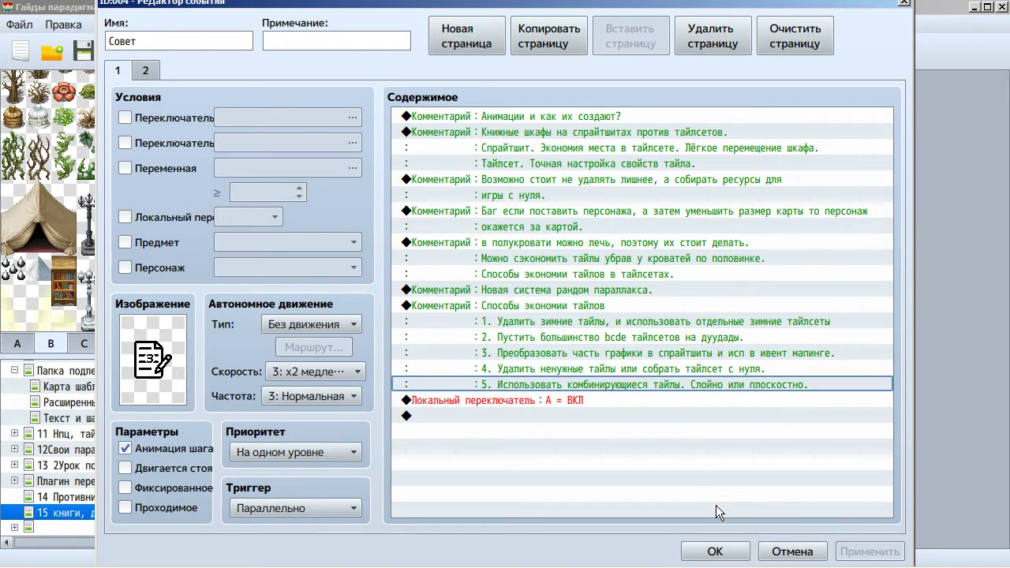
left_click(714, 552)
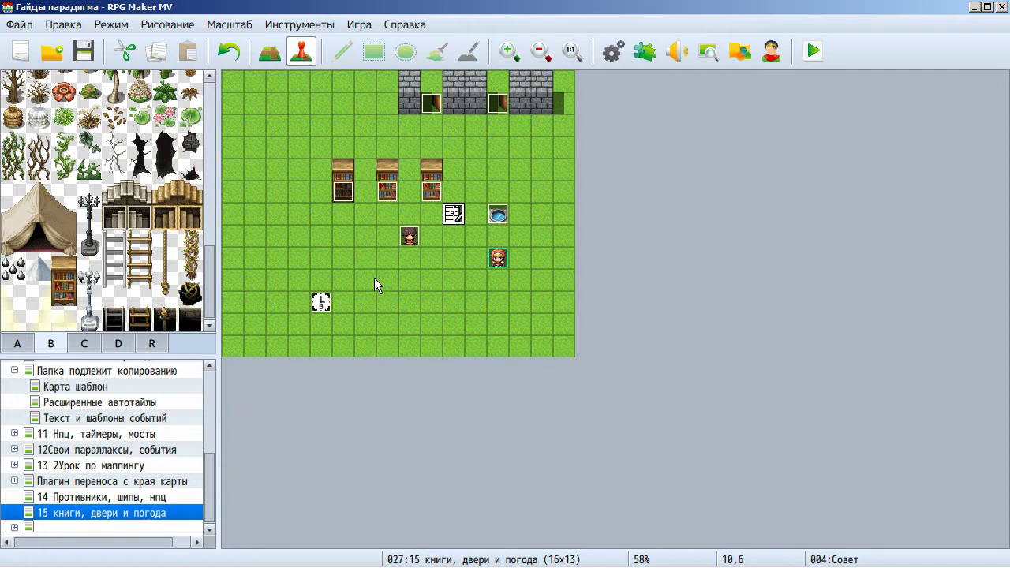
- Combine two vine tiles from tileset B on the map, the leafy lower half at 9,11 and the bare upper half at 9,10
left_click(14, 142)
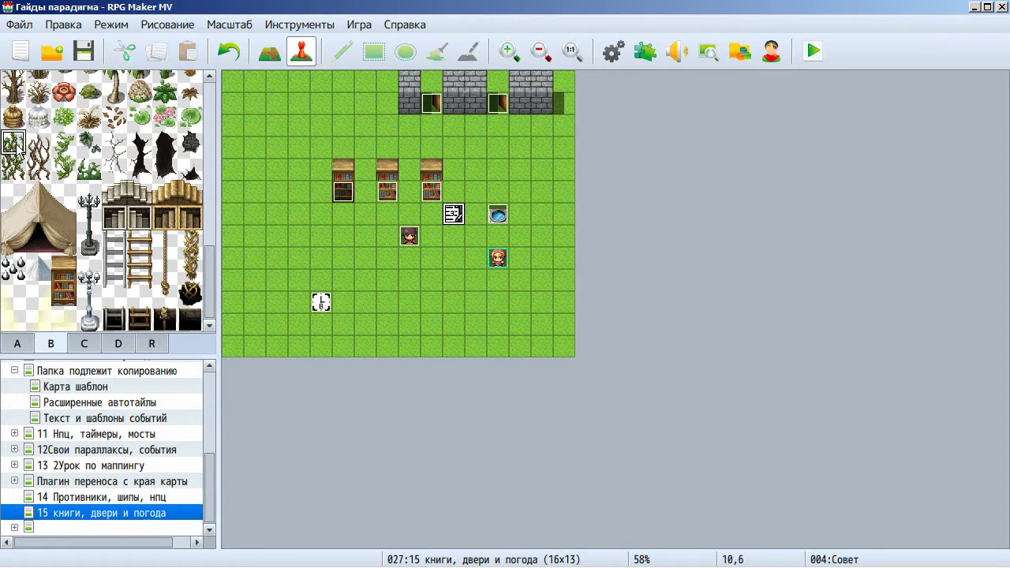
left_click(5, 172)
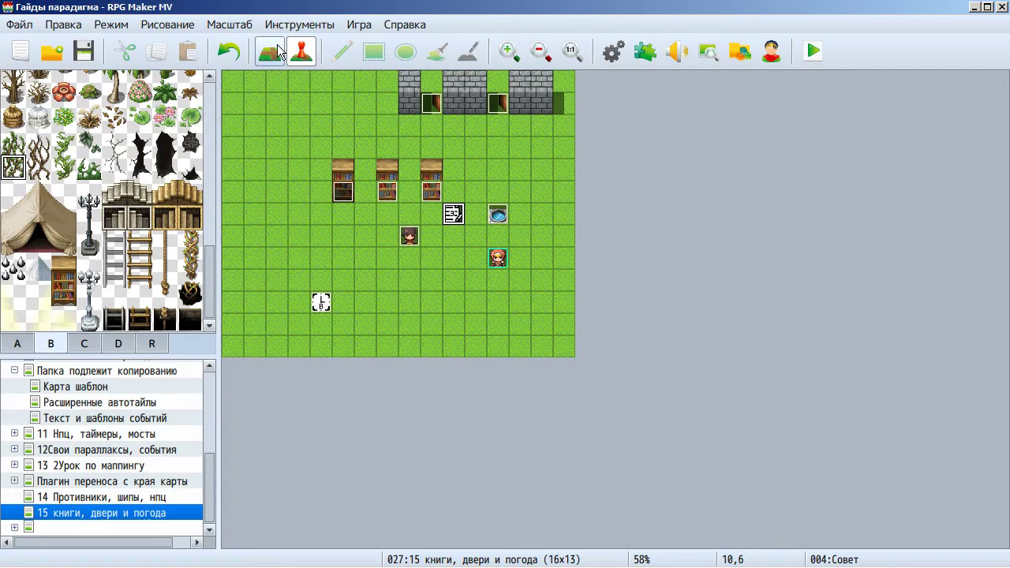
left_click(278, 51)
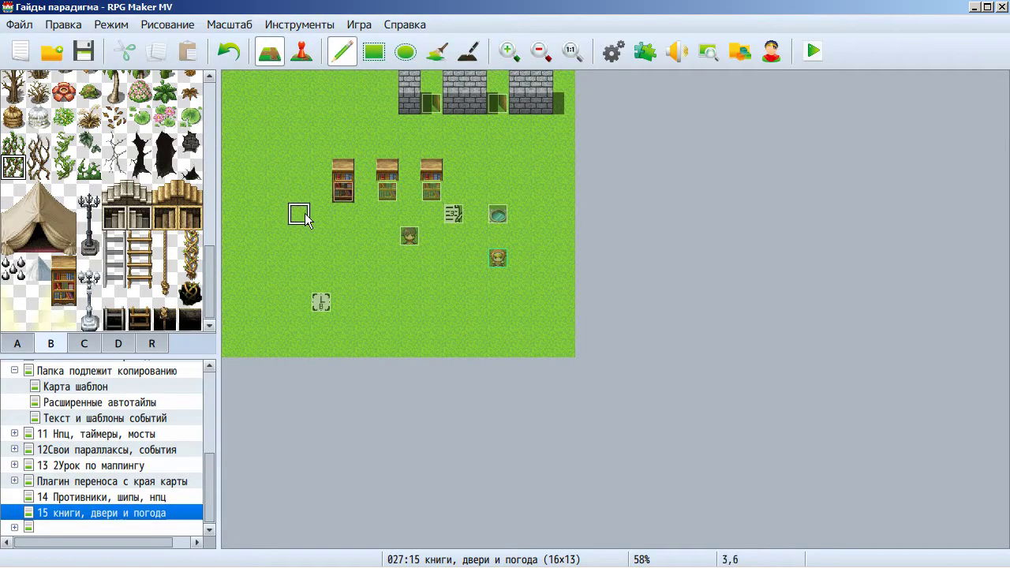
left_click(432, 324)
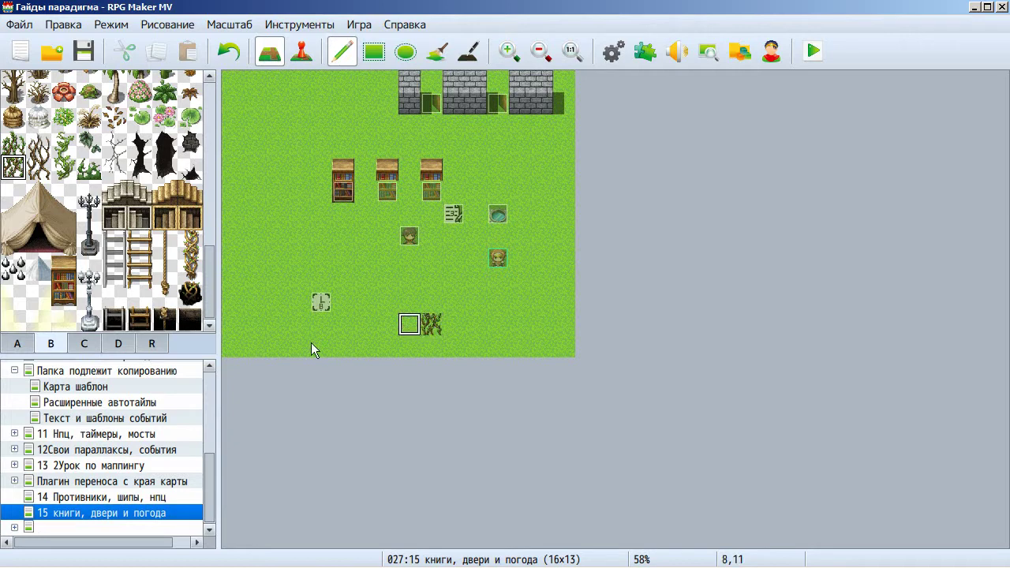
left_click(38, 143)
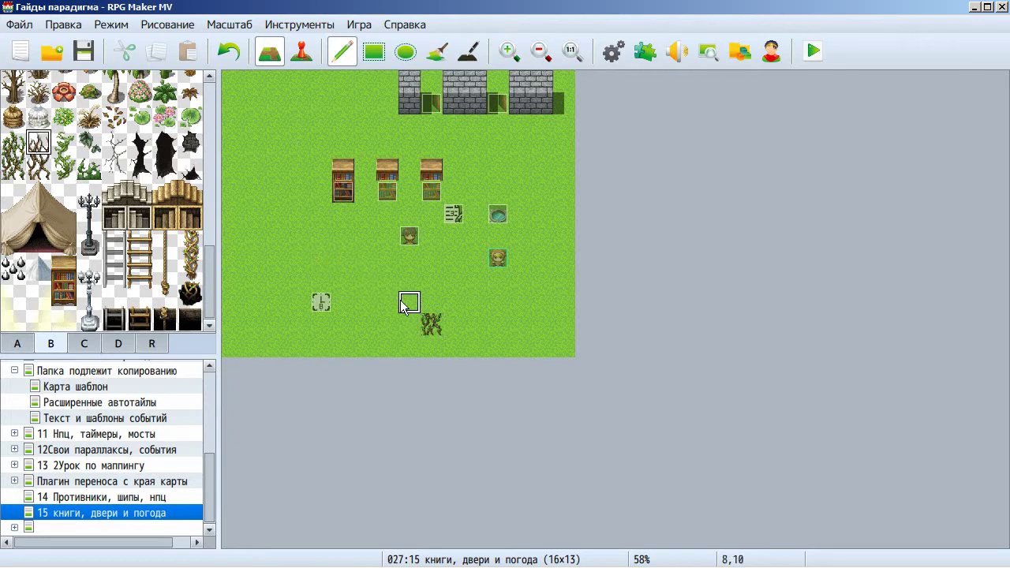
left_click(431, 305)
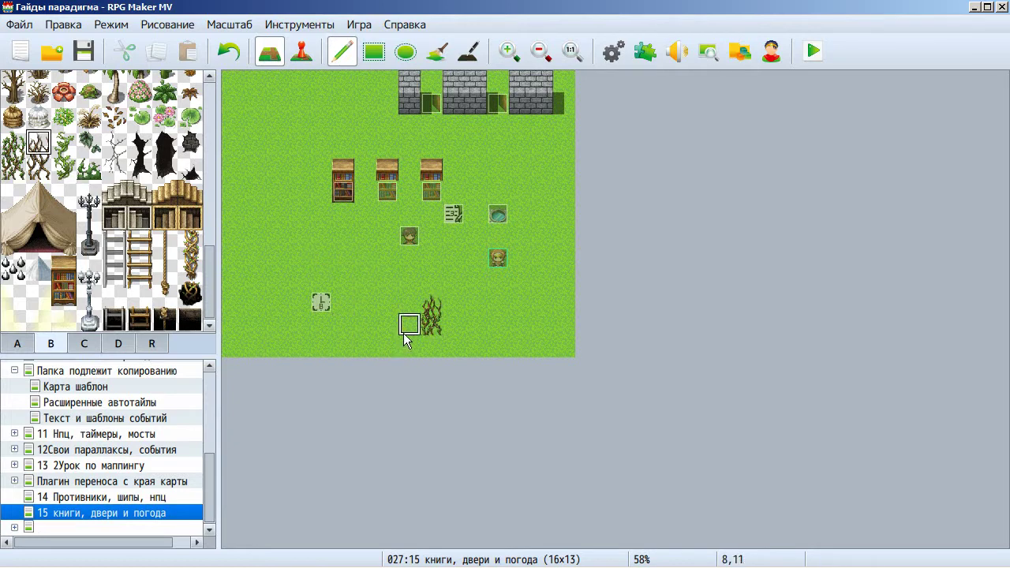
scroll(428, 333, "up", 1, "ctrl")
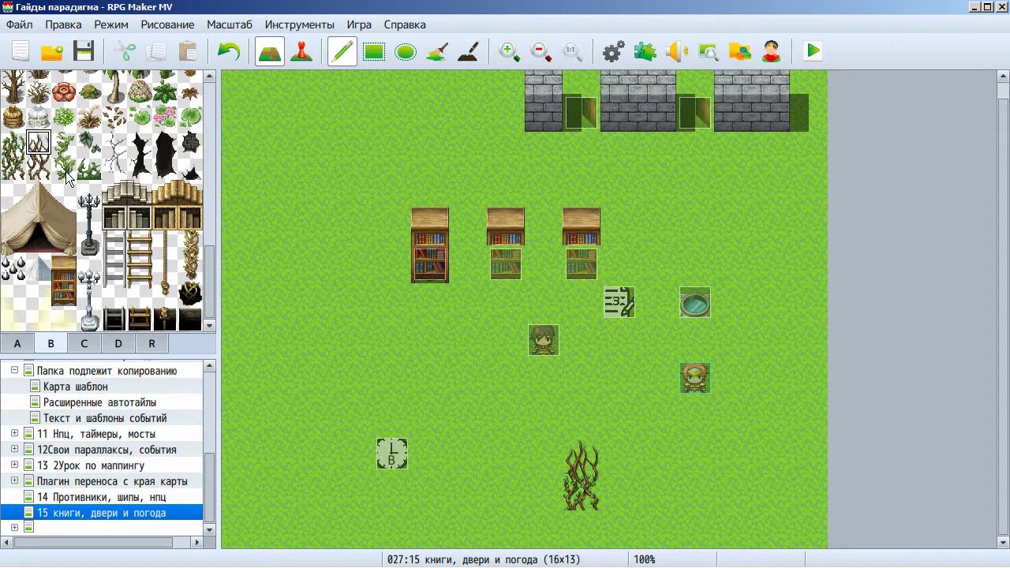
- Examine tileset B from the vines up through the snow items and village props to the windows for combinable tiles
scroll(94, 168, "up", 5)
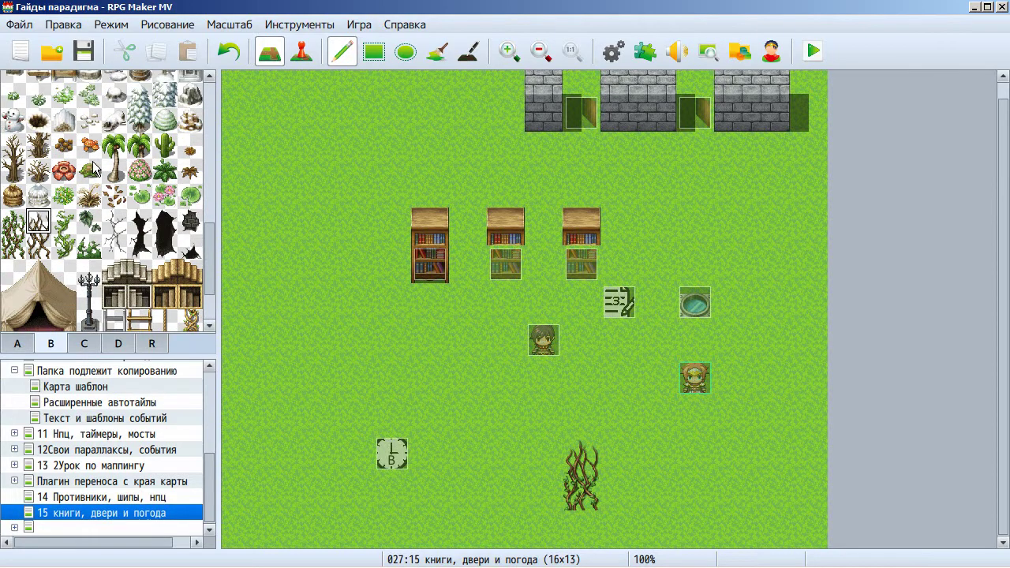
scroll(93, 168, "up", 4)
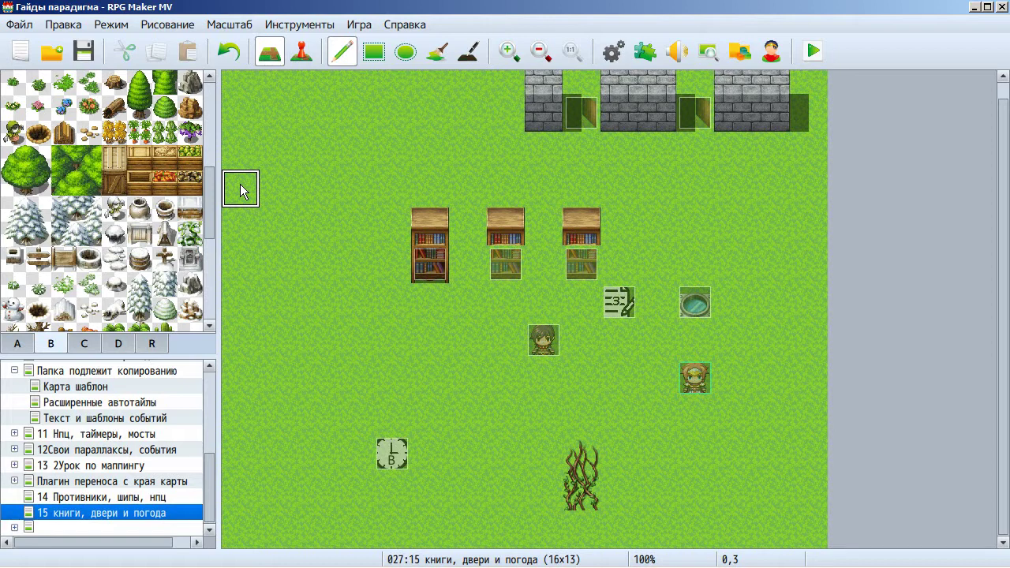
scroll(62, 211, "up", 5)
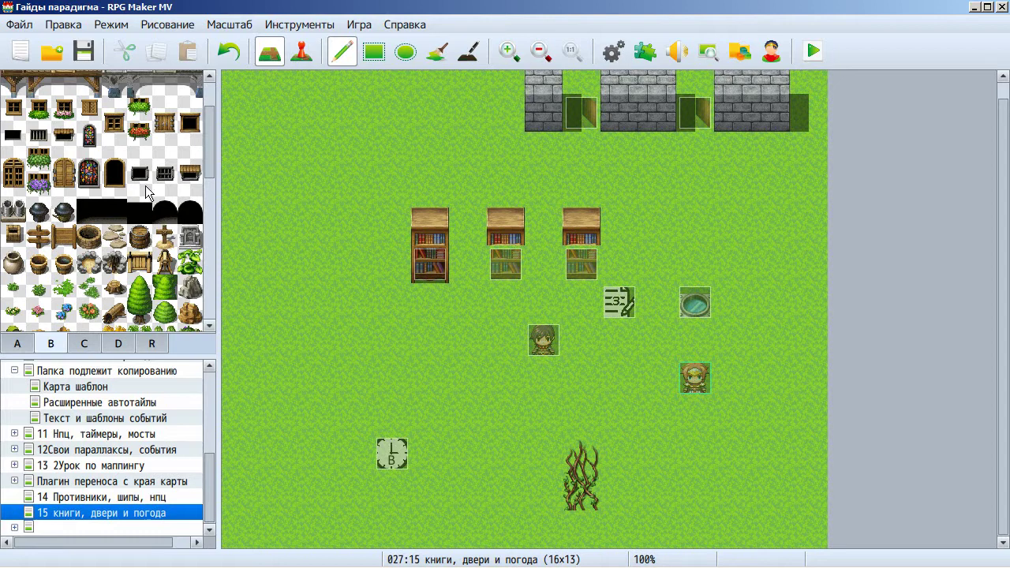
scroll(124, 197, "down", 2)
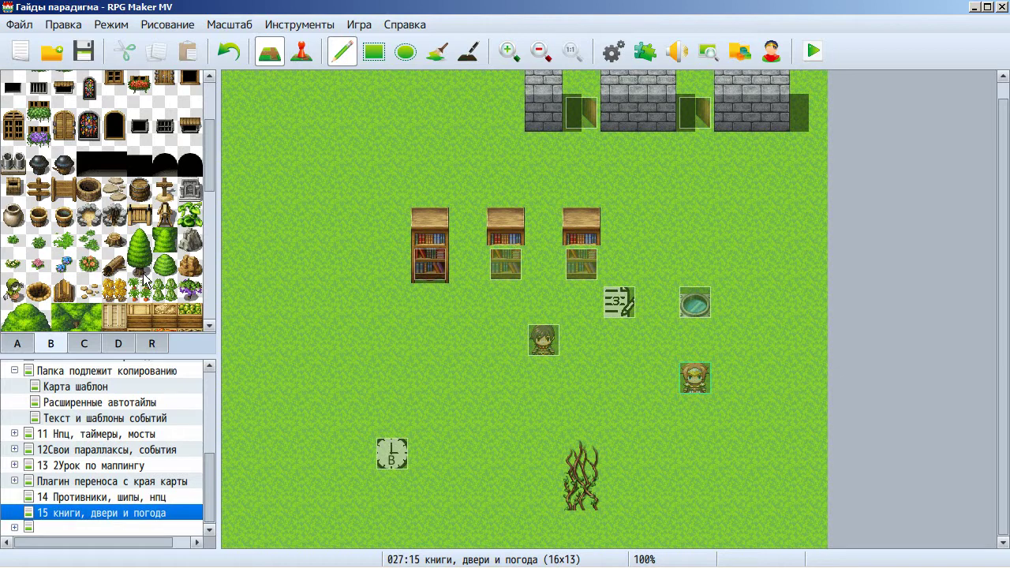
scroll(145, 278, "down", 1)
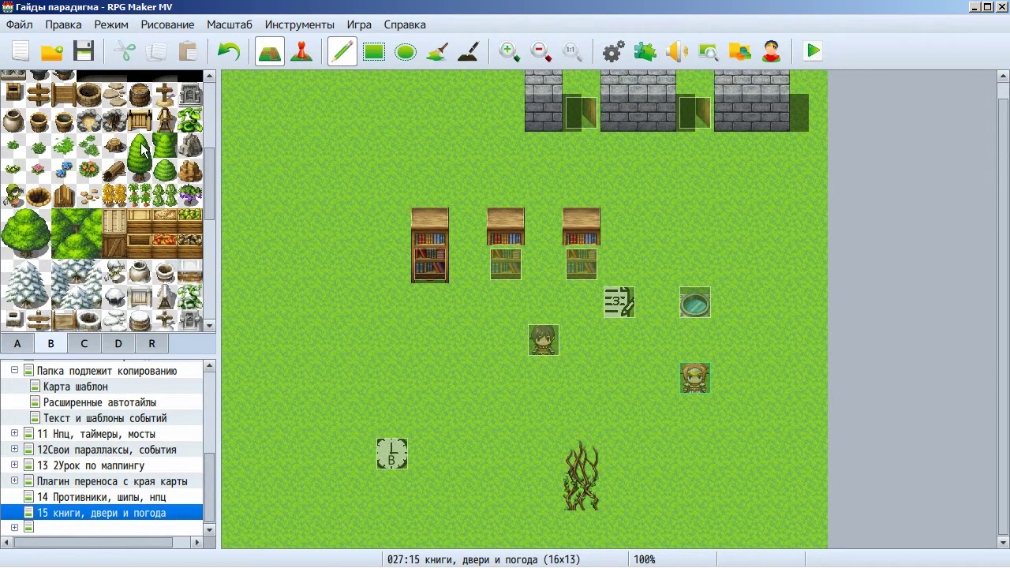
scroll(143, 171, "up", 1)
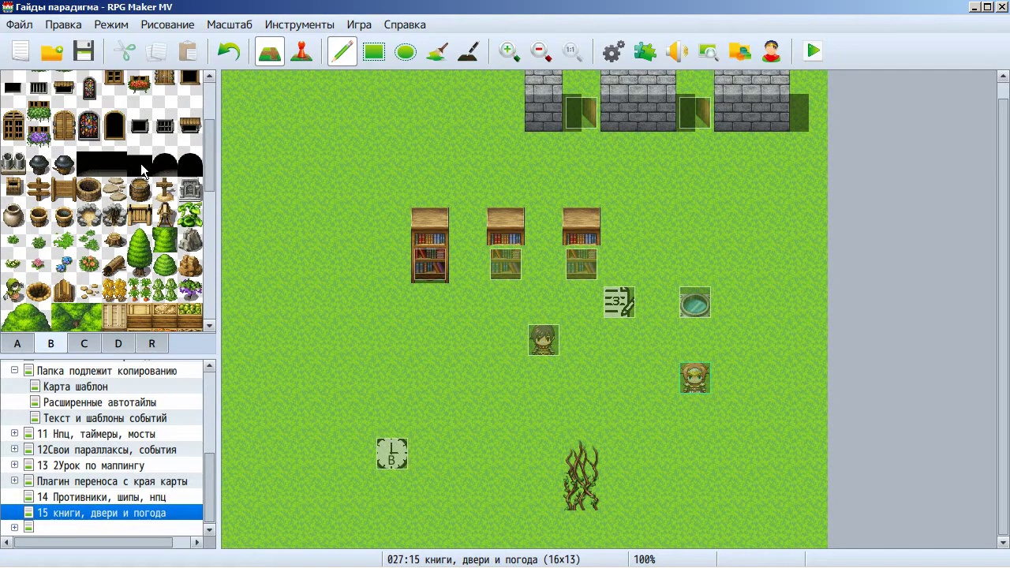
scroll(143, 171, "up", 1)
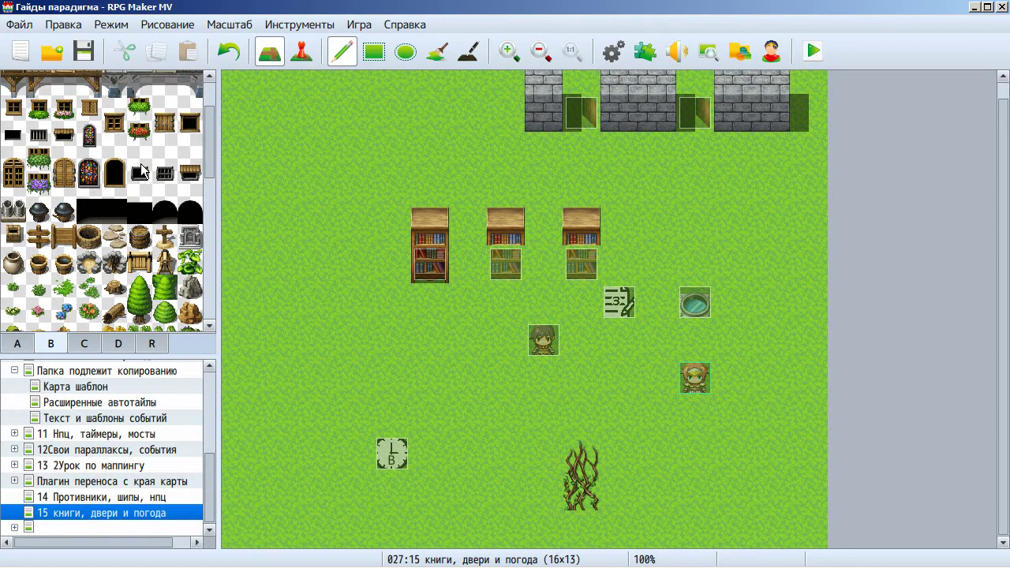
- Place the wooden grave cross at 7,10 on the map and overlay the pink flower tile on it
left_click(165, 237)
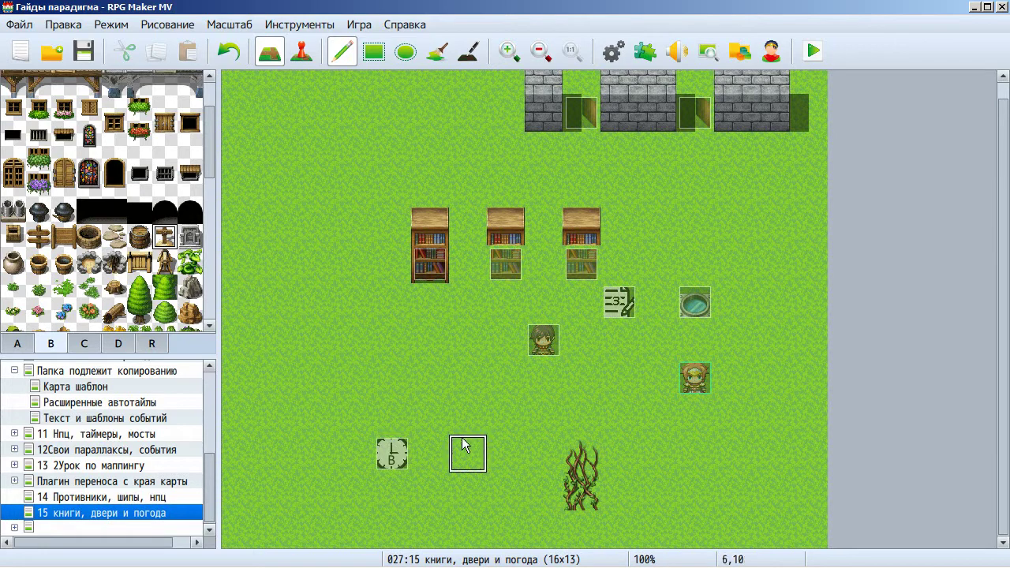
left_click(506, 454)
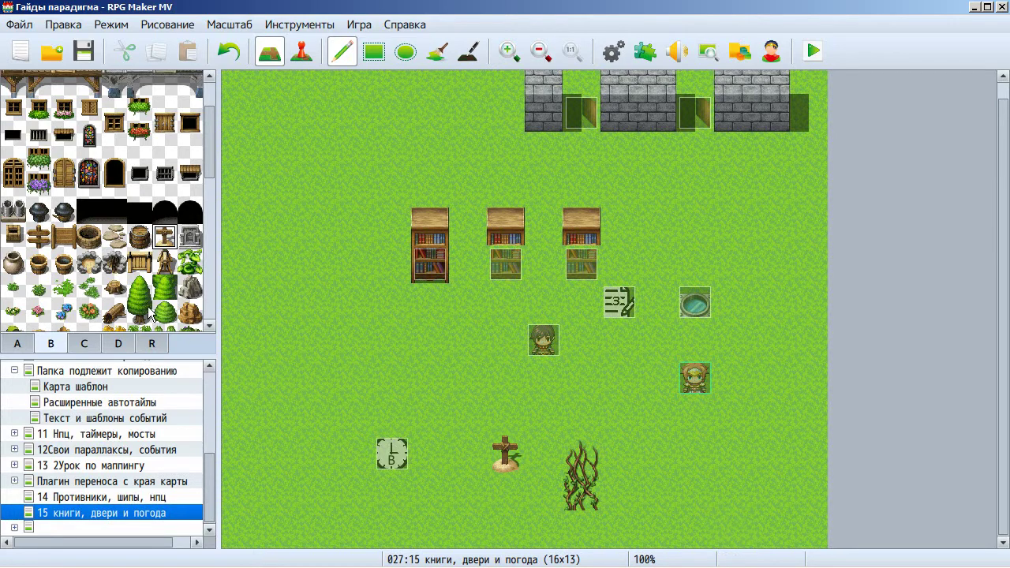
left_click(22, 290)
scroll(29, 291, "down", 1)
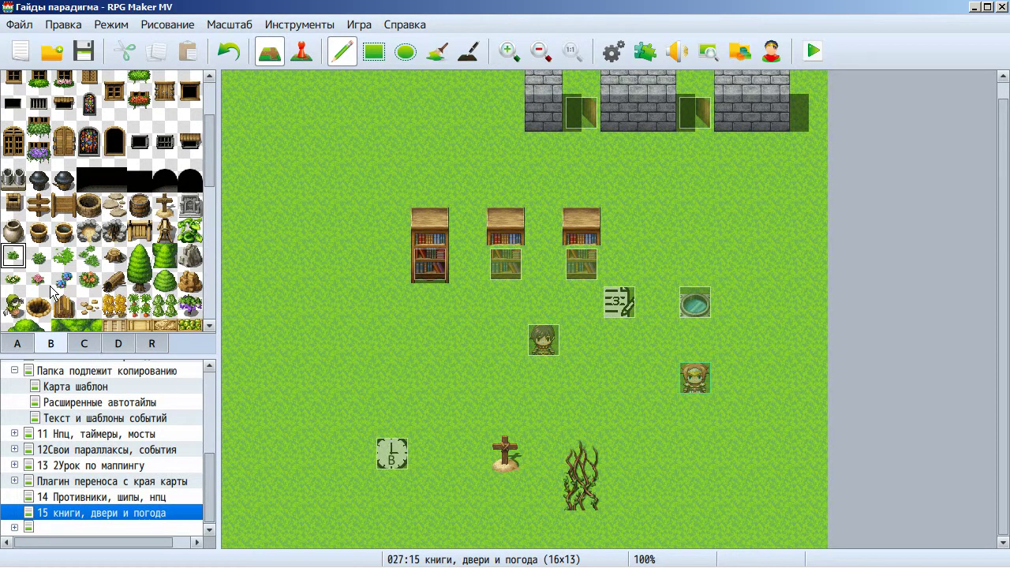
left_click(37, 282)
left_click(499, 464)
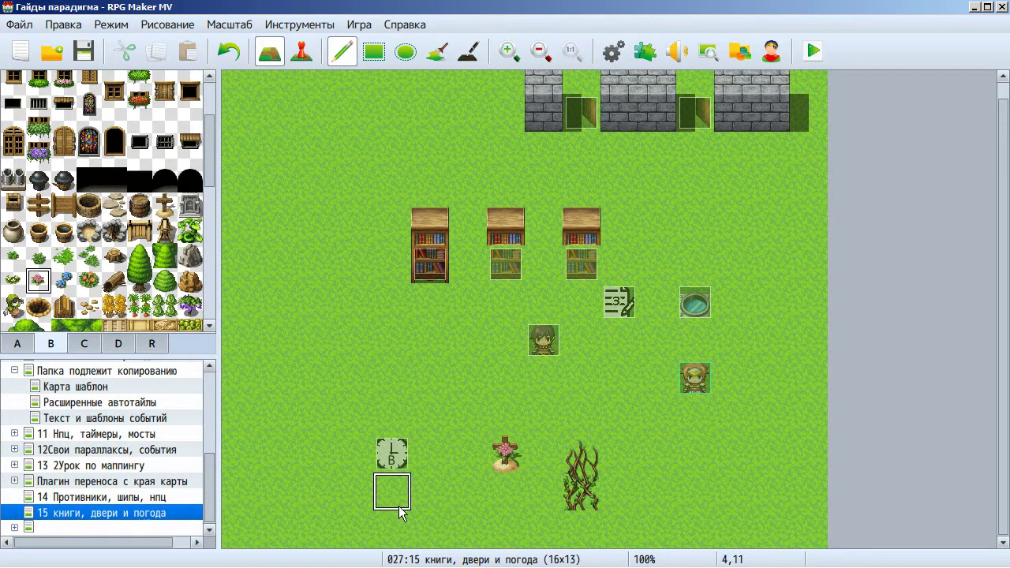
- Undo the pink flower and overlay the green leafy plant tile on the grave cross instead
left_click(229, 52)
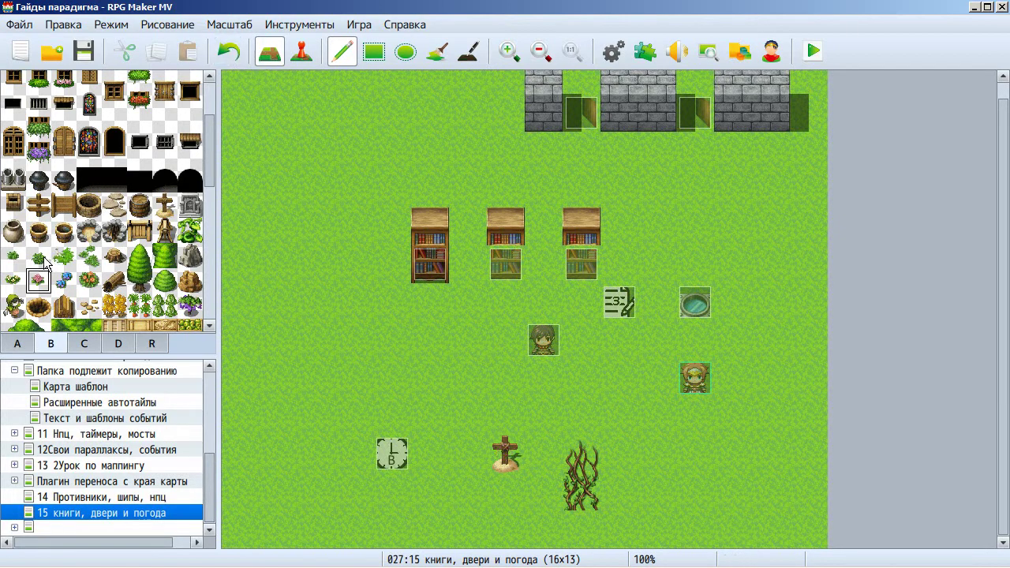
left_click(38, 256)
left_click(514, 466)
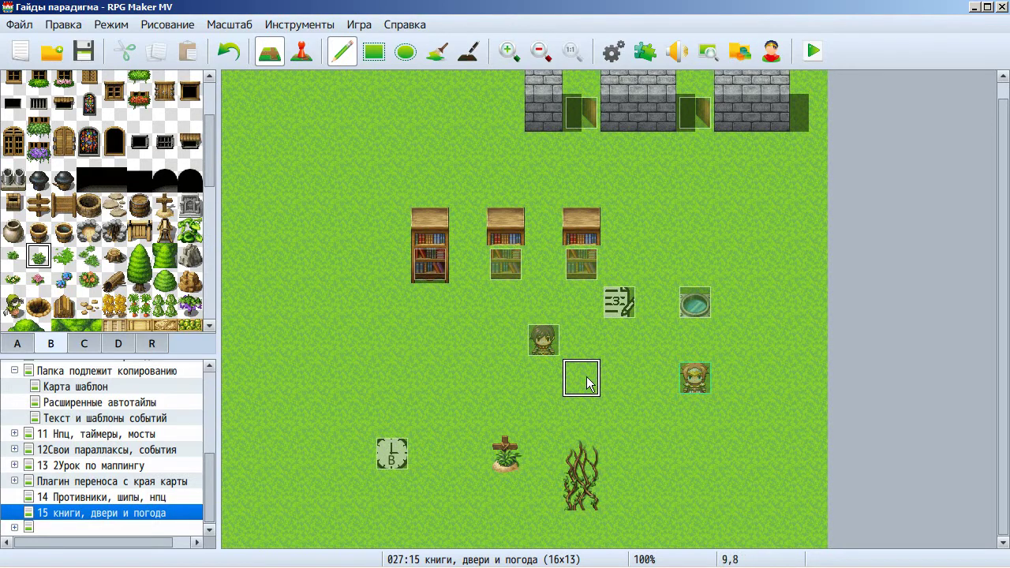
scroll(537, 466, "up", 1, "ctrl")
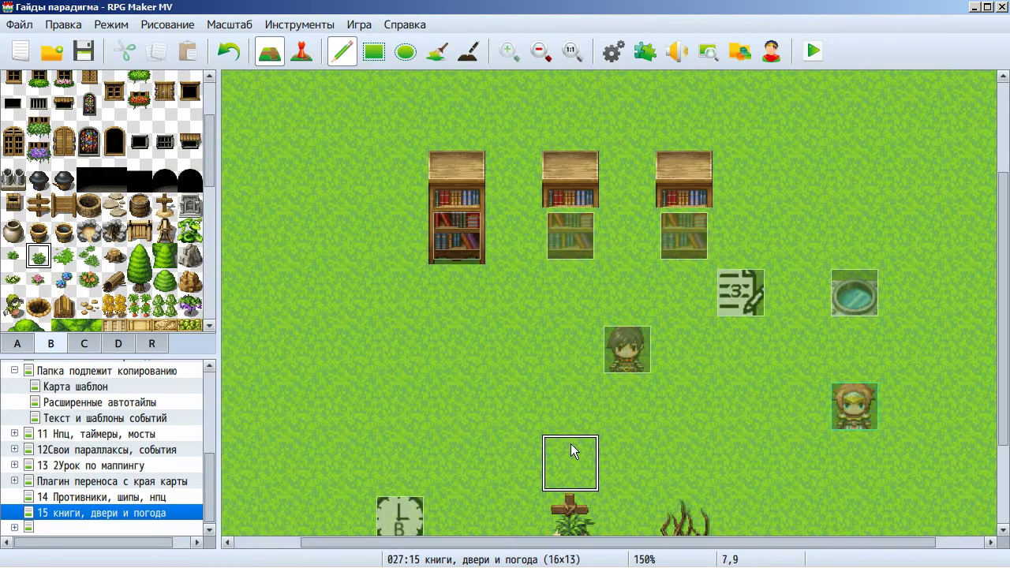
scroll(573, 513, "down", 2)
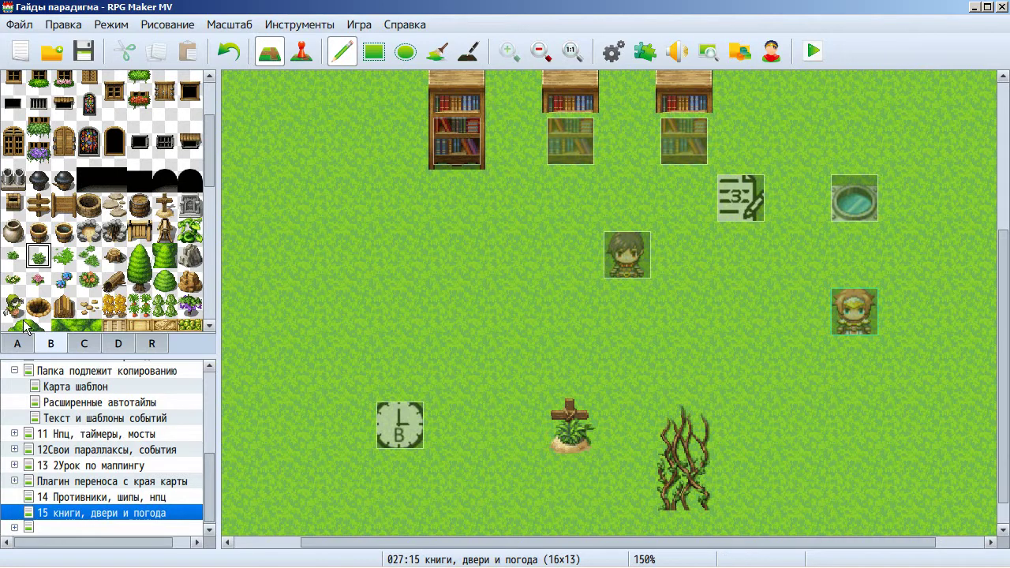
- Clear the grave cross and the combined vines off the map, leaving plain grass
left_click(17, 343)
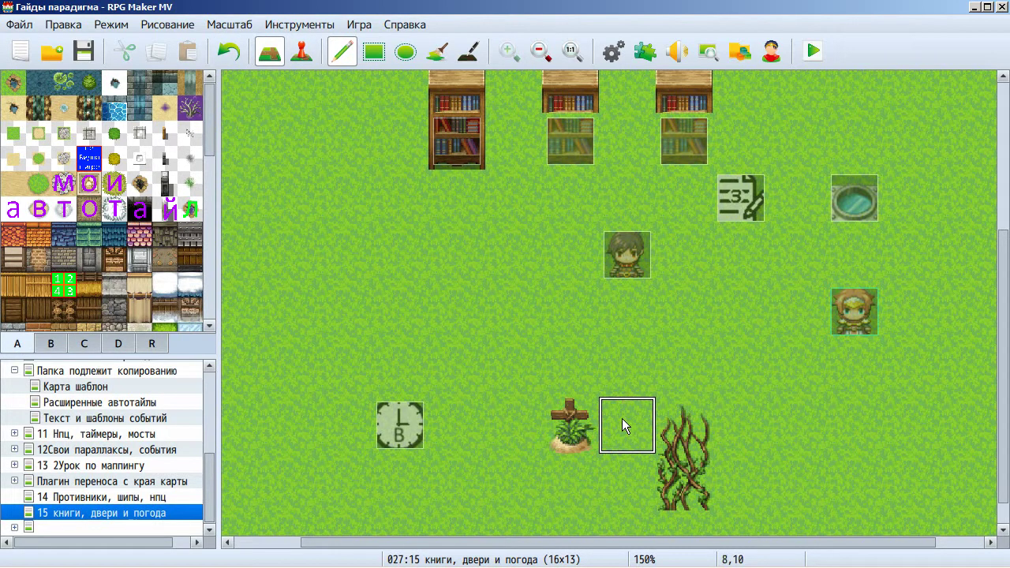
mouse_move(622, 418)
left_mouse_down()
mouse_move(584, 432)
mouse_move(664, 449)
mouse_move(660, 468)
mouse_move(676, 475)
mouse_move(673, 445)
mouse_move(546, 412)
left_mouse_up()
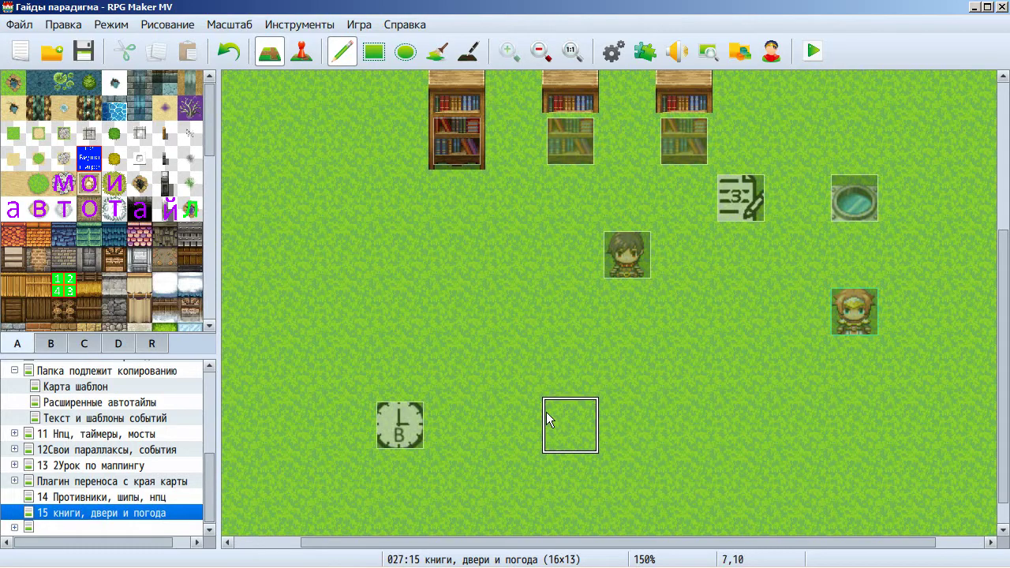
- Examine the hedge tile and the upper and lower halves of the conical tree in tileset B
left_click(310, 50)
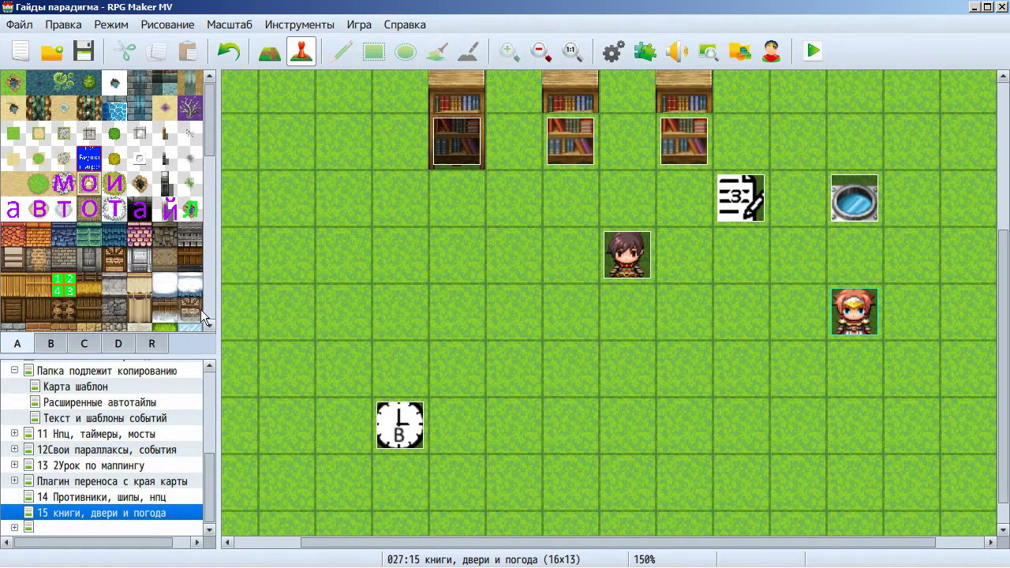
left_click(54, 345)
left_click(175, 252)
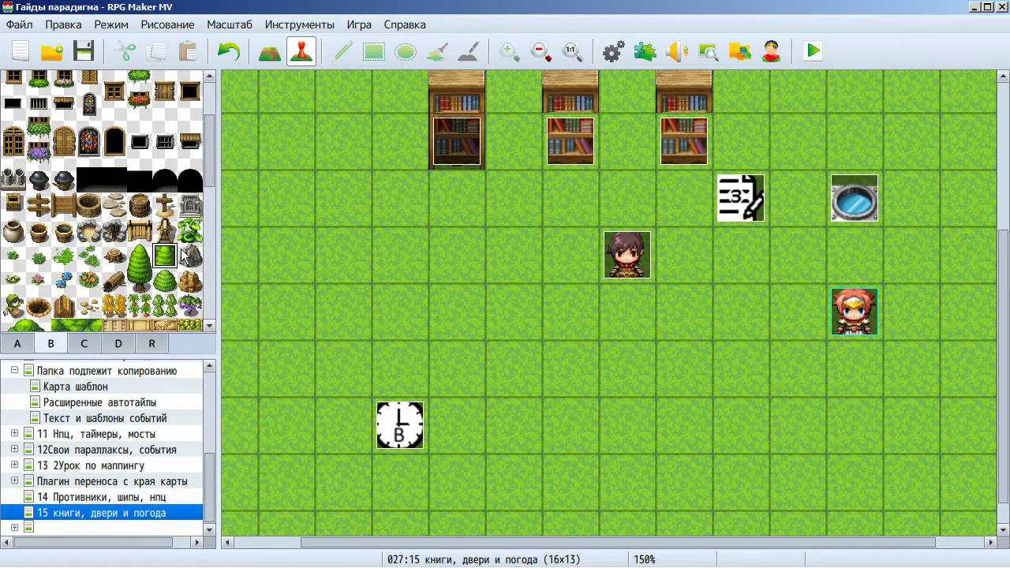
left_click(141, 281)
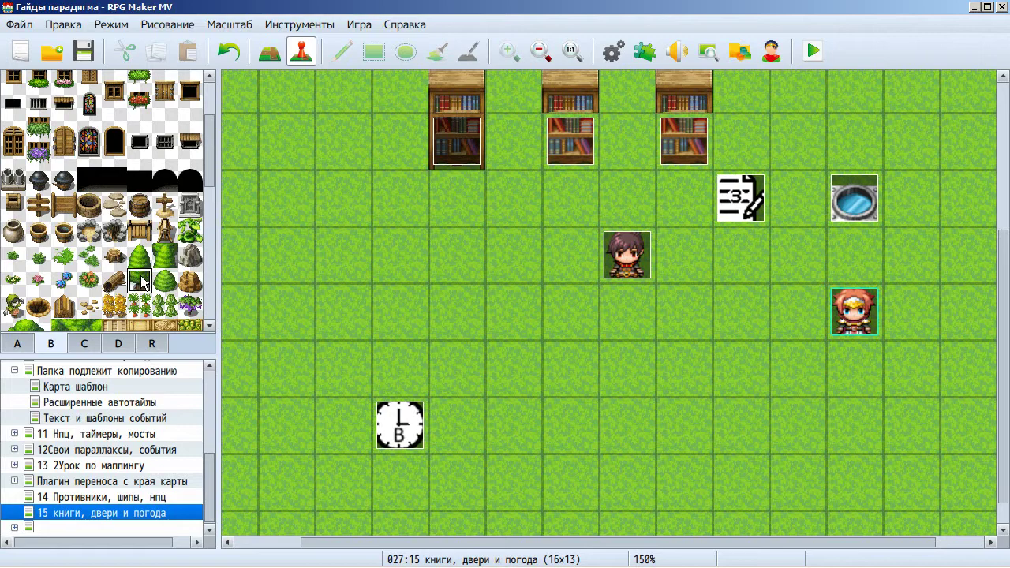
left_click(141, 263)
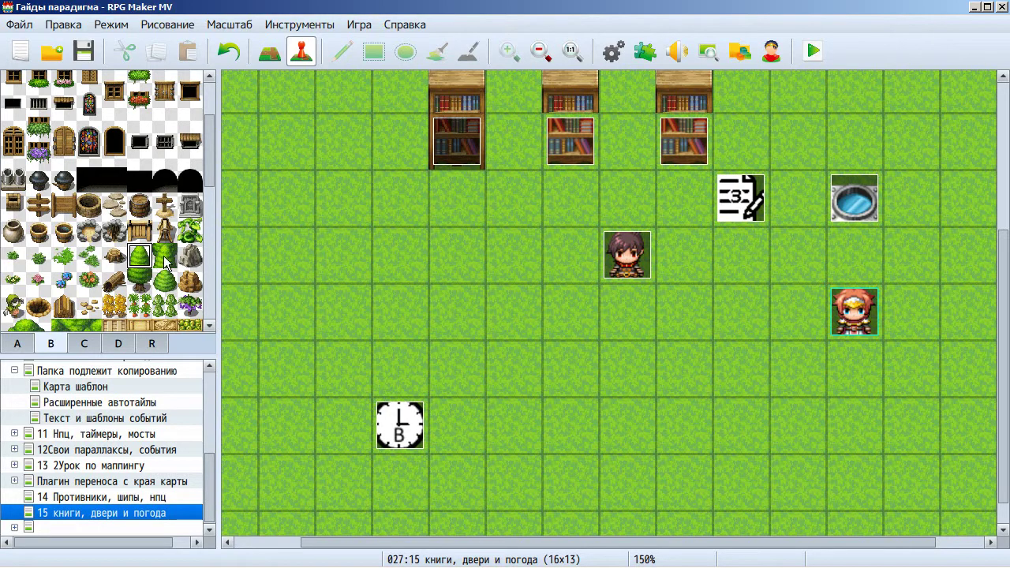
left_click(166, 263)
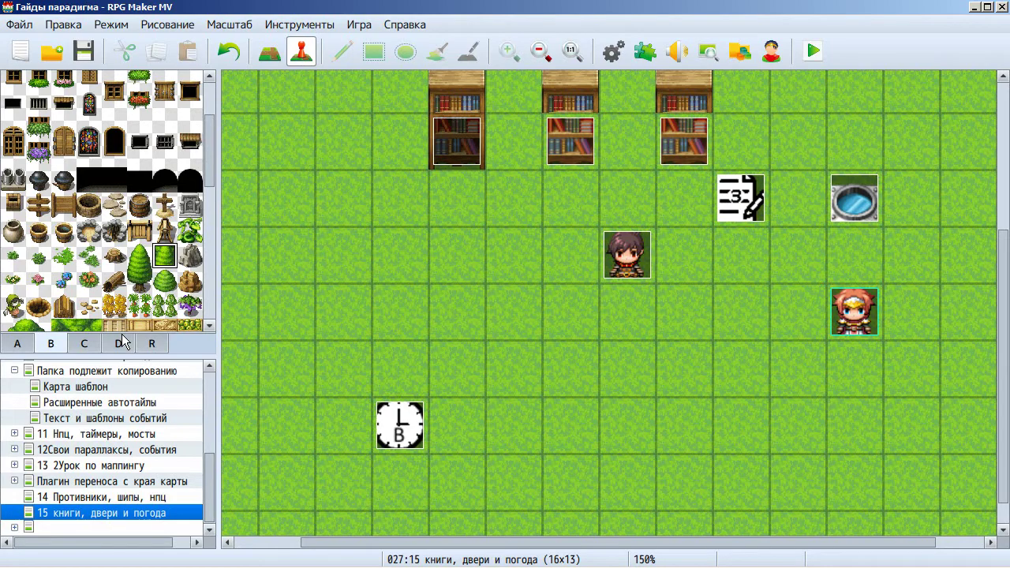
- Place two overlapping two-tile conical trees in one column, with their tops at 6,9 and 6,8
left_click_drag(139, 249, 140, 284)
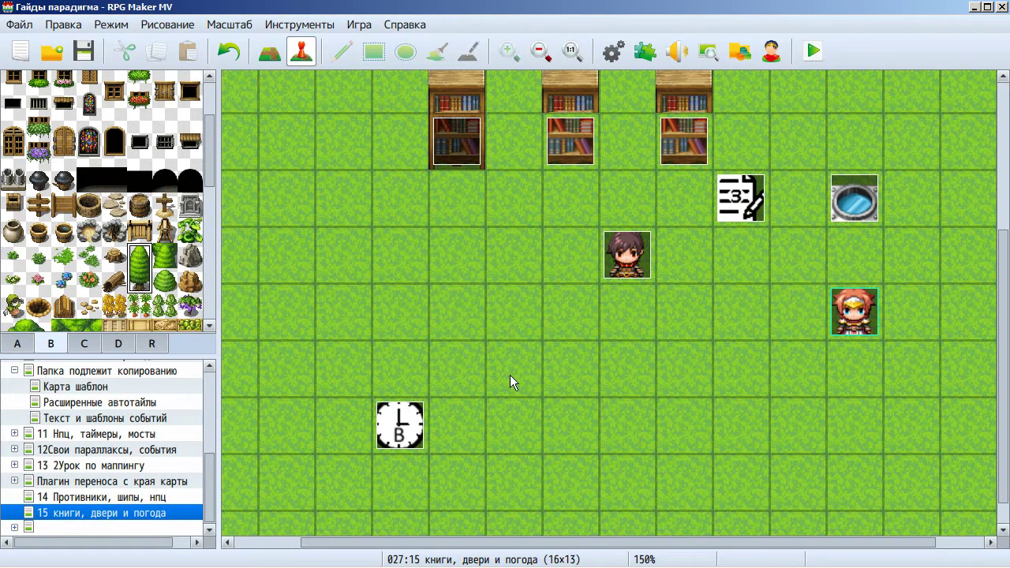
left_click(269, 51)
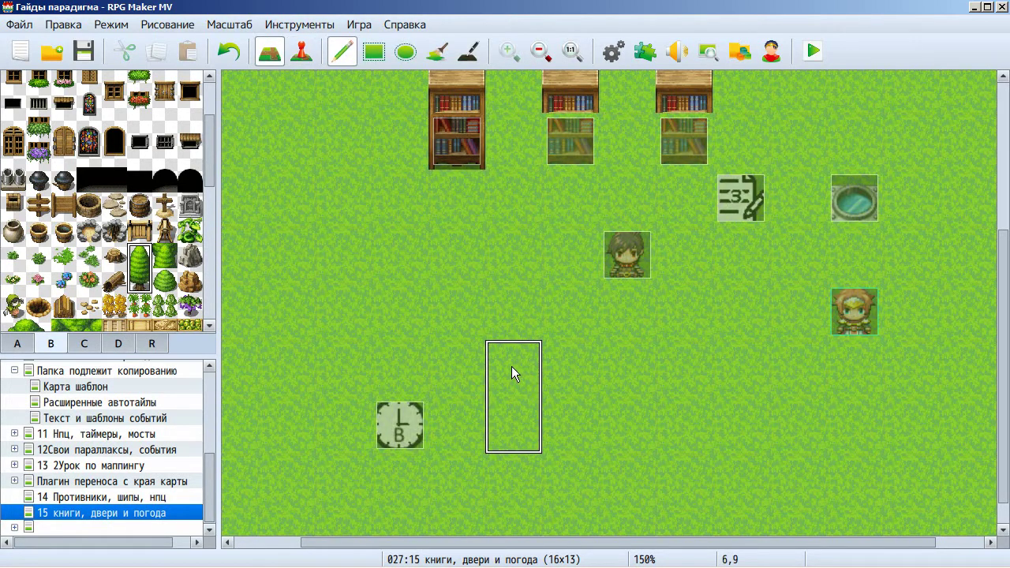
left_click(512, 366)
left_click(495, 302)
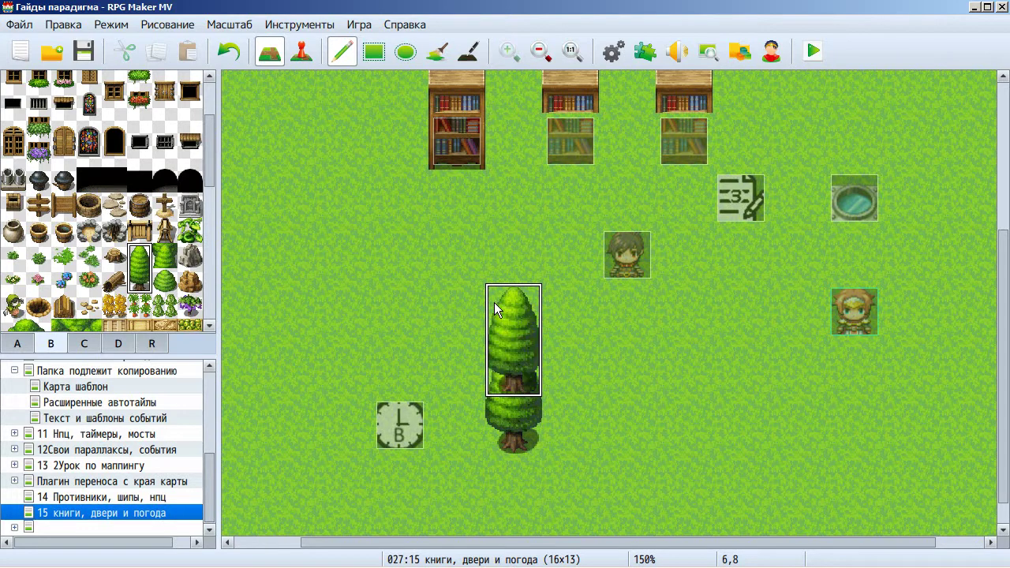
- Overlay the conical tree's upper half at 6,9, and place a copy of the combined tile at 3,8 beside a hedge tile at 4,8
left_click(136, 254)
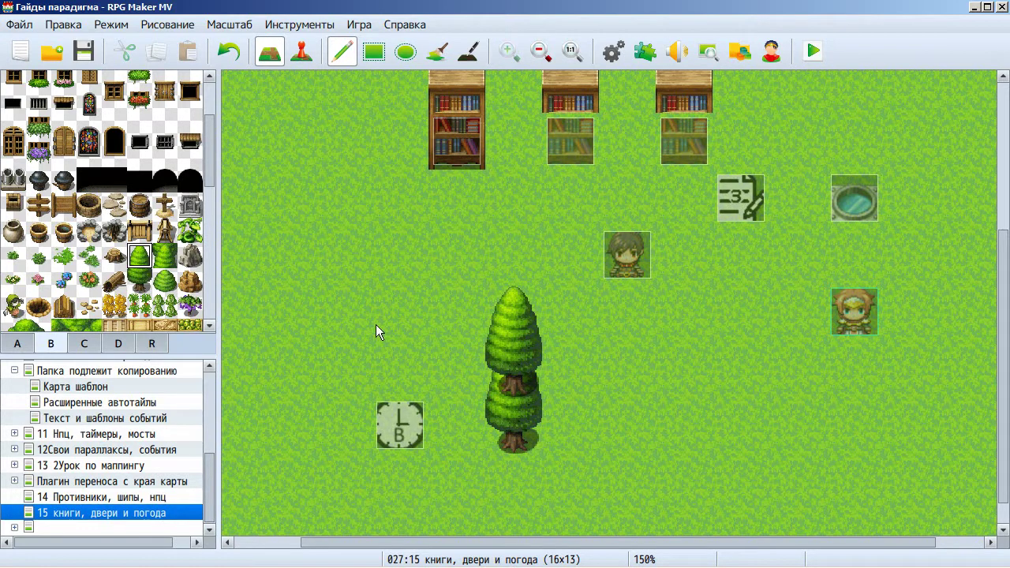
left_click(507, 364)
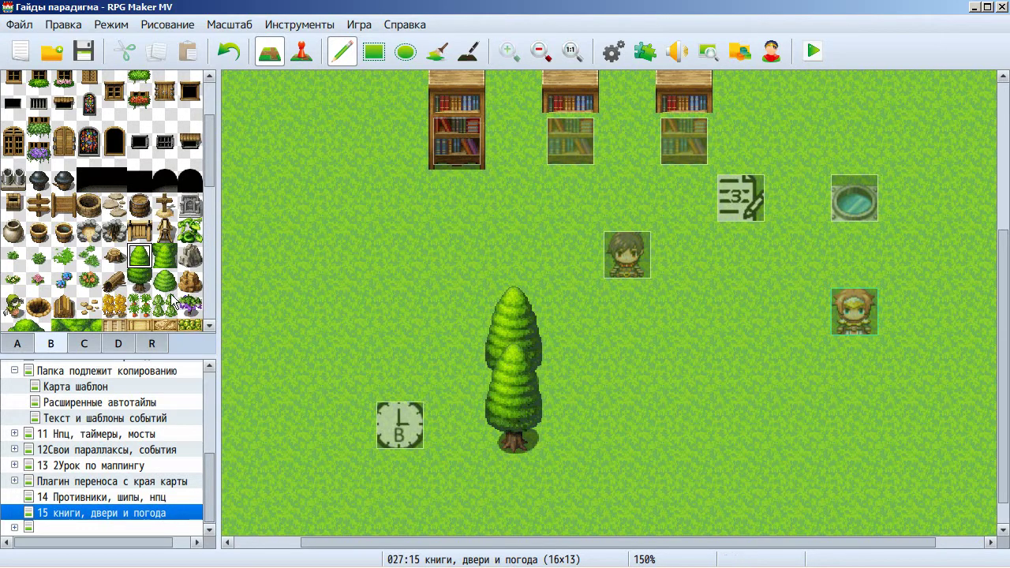
left_click(504, 356)
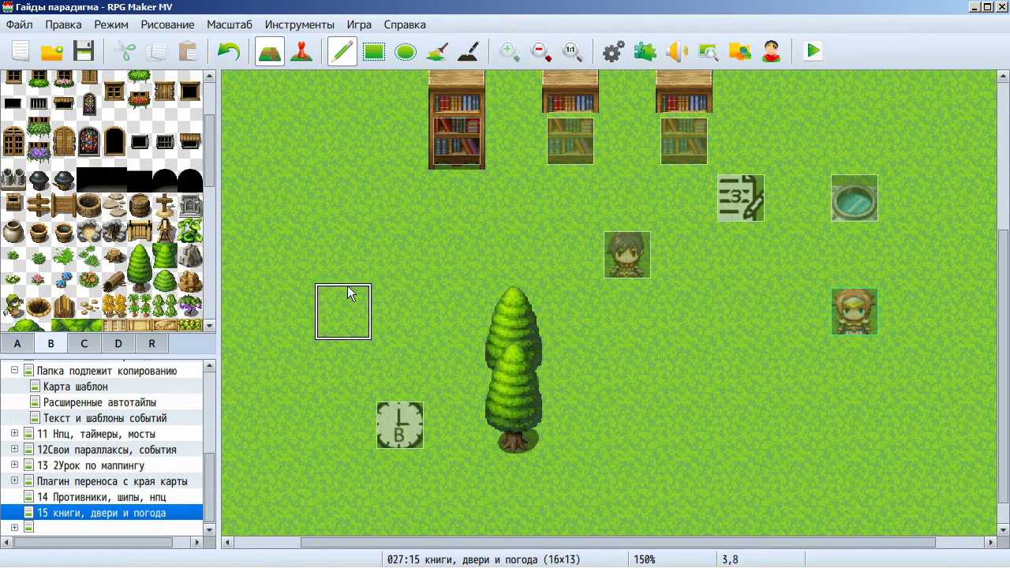
left_click(343, 312)
left_click(168, 262)
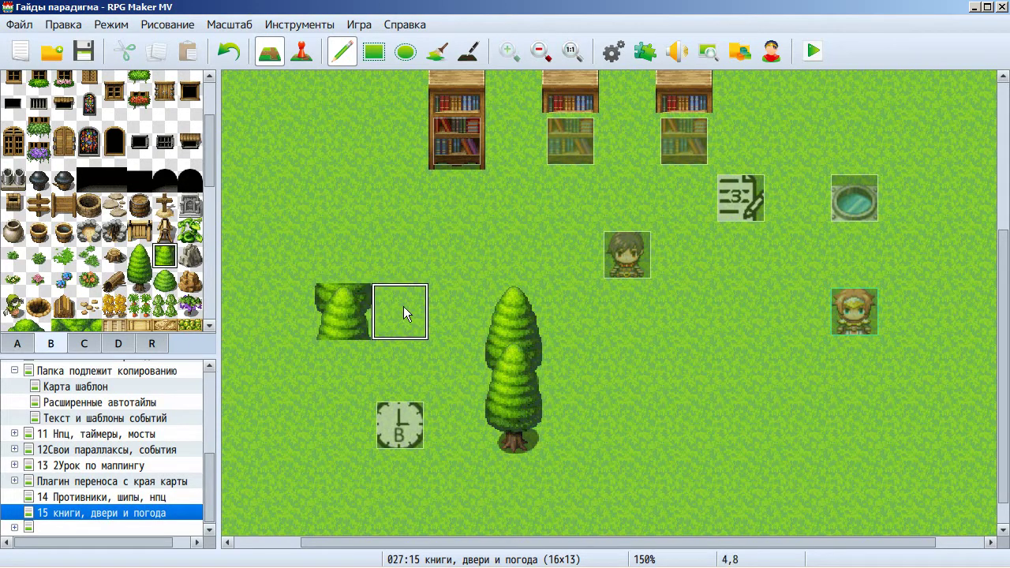
left_click(407, 308)
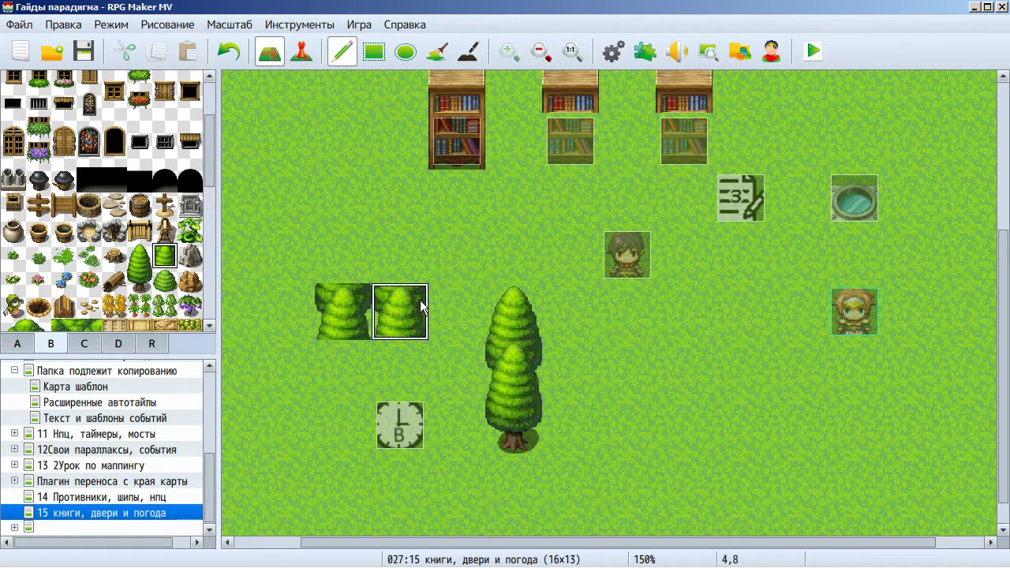
- Draw shadows with the shadow pen beside the hedge tile at 4,8 and along the far edge of the overlapping trees at 6,9
left_click(473, 55)
left_click_drag(442, 314, 442, 298)
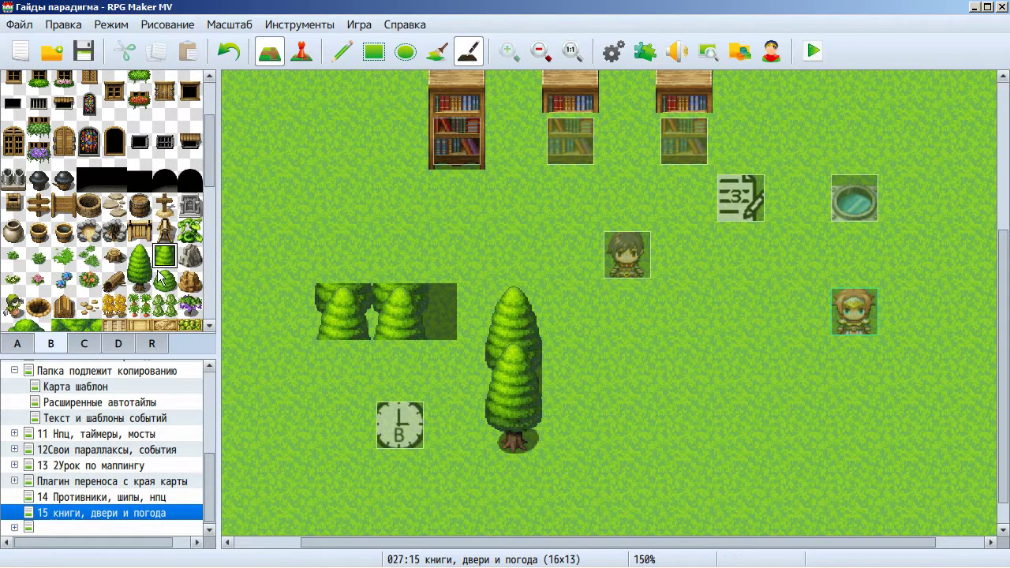
- Build a second pair of overlapping two-tile conical trees from 8,8 to 8,10, overlaying the treetop at 8,9 and shading its edge
left_click_drag(139, 258, 141, 286)
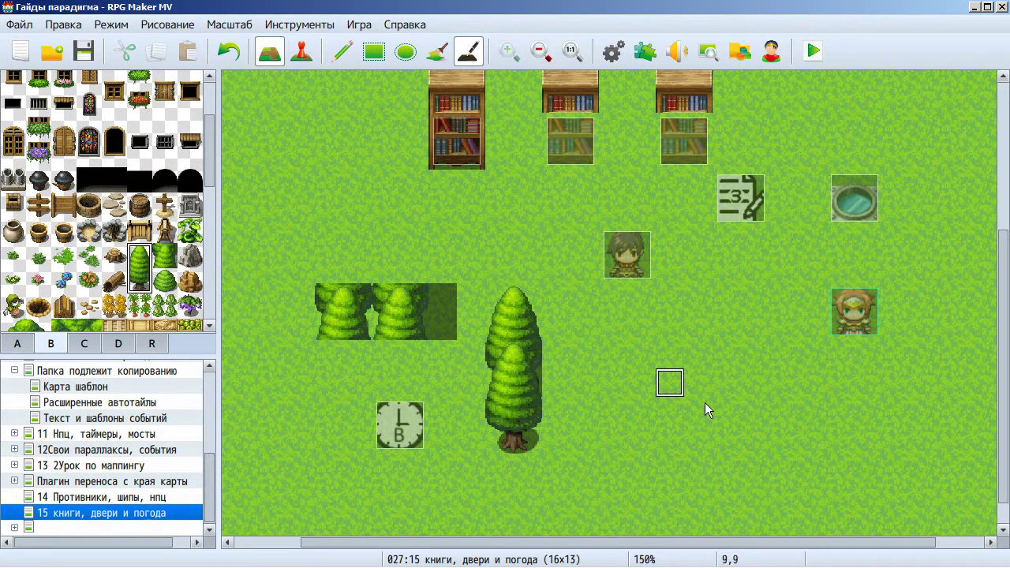
left_click(301, 51)
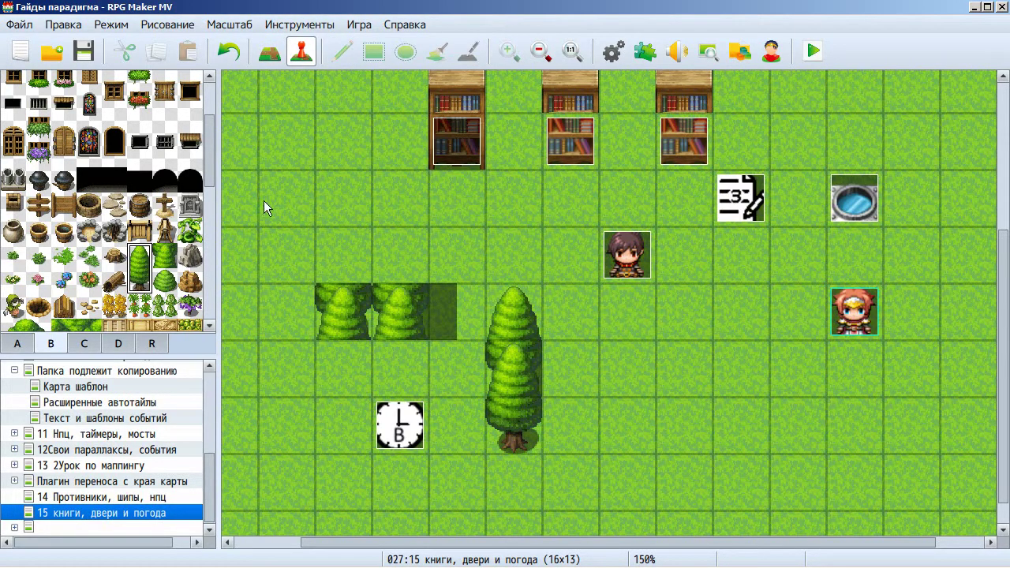
left_click(270, 50)
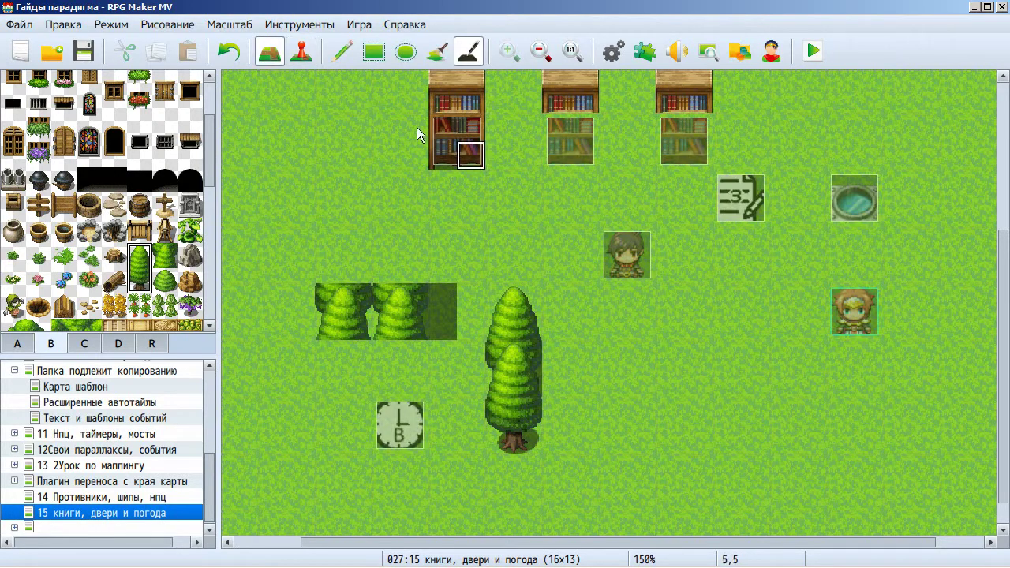
left_click(343, 55)
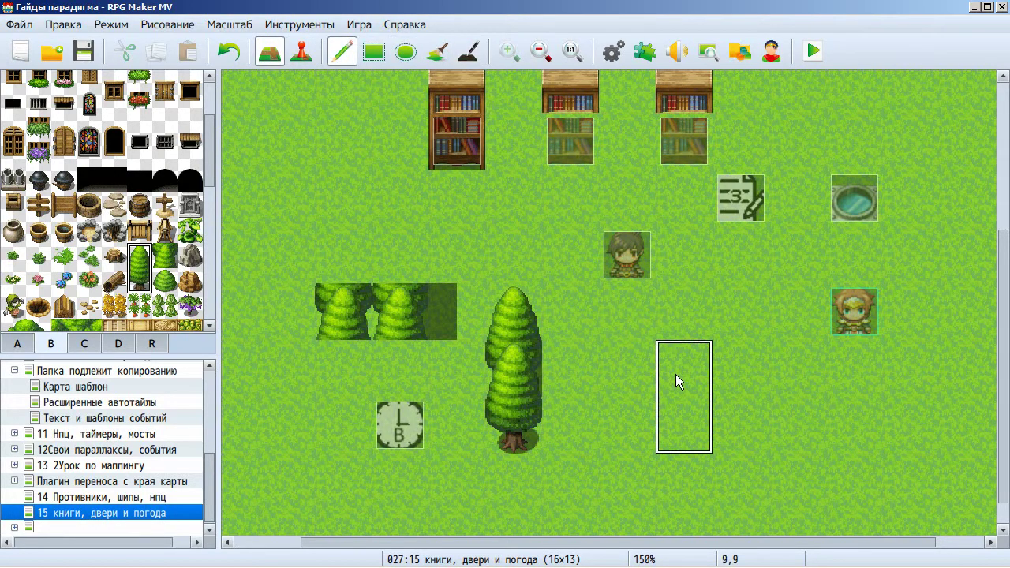
left_click(635, 364)
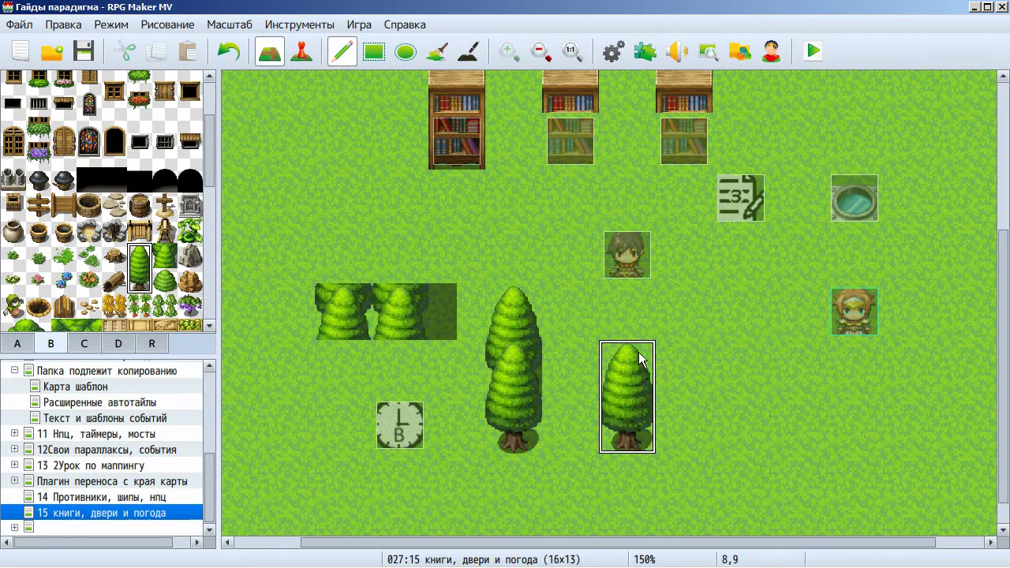
left_click(633, 325)
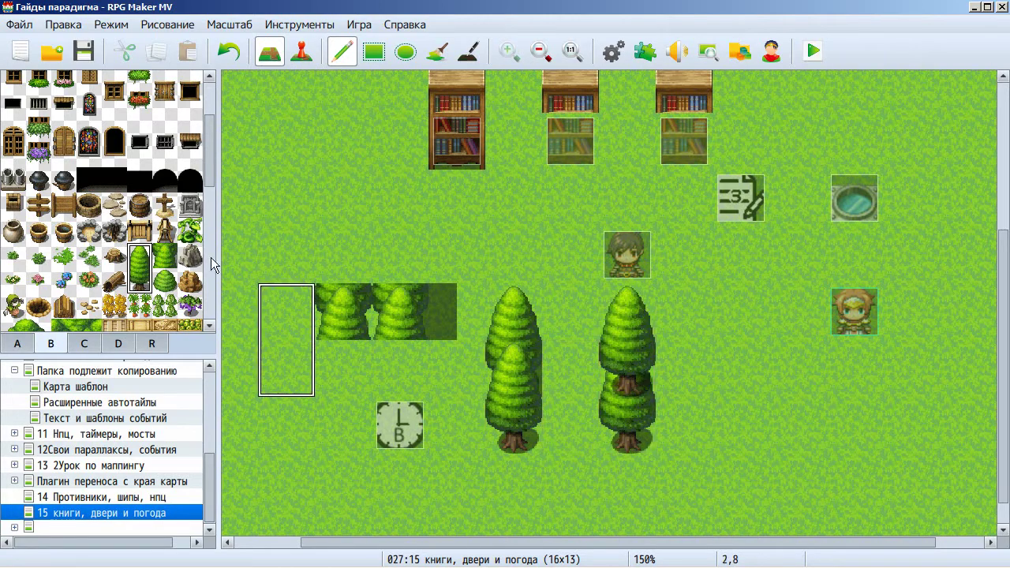
left_click(139, 257)
left_click(619, 359)
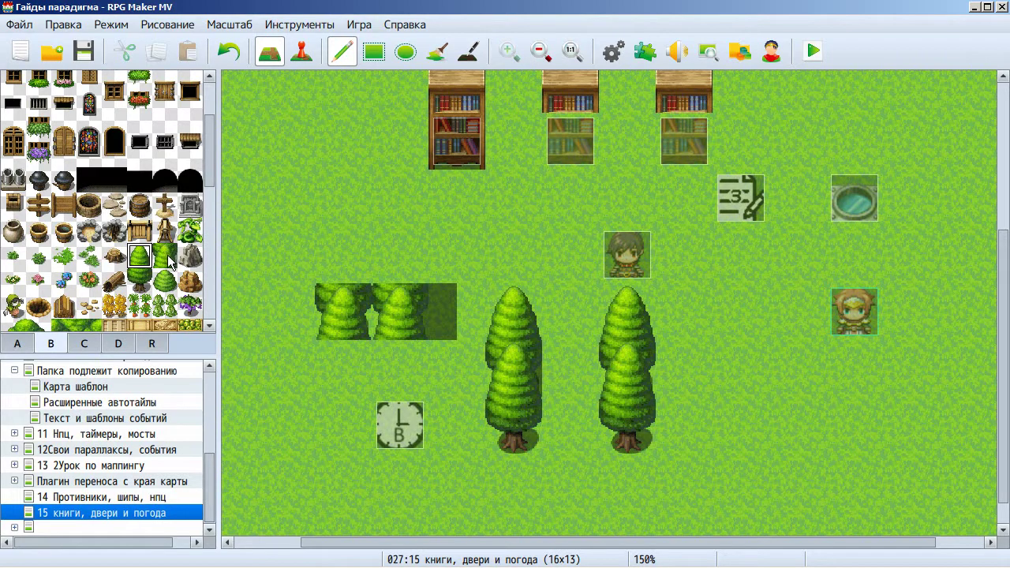
left_click(470, 52)
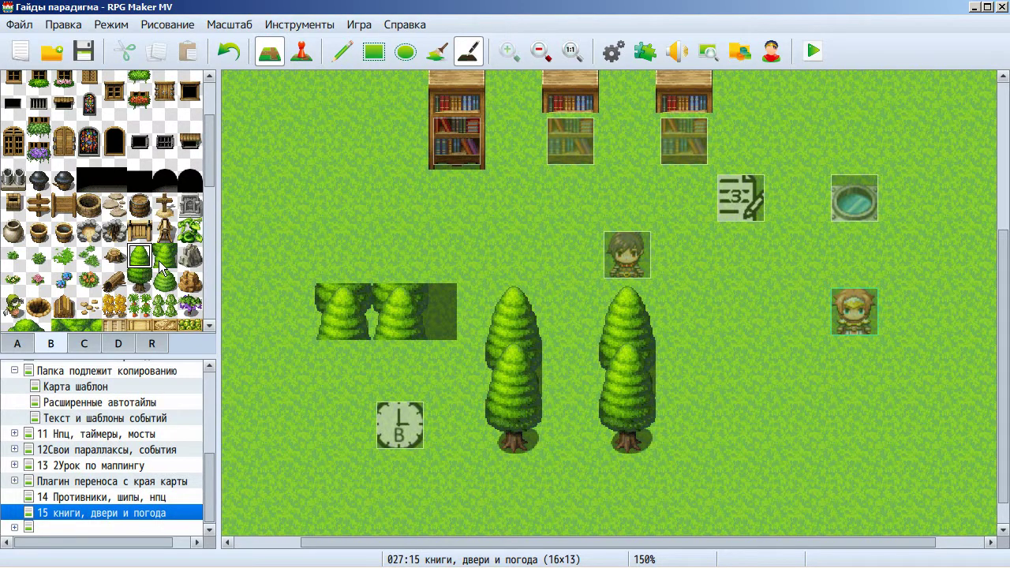
- Build a third tree column using the tree's lower half at 10,10, the hedge tile at 10,9 and the treetop at 10,8
left_click(146, 280)
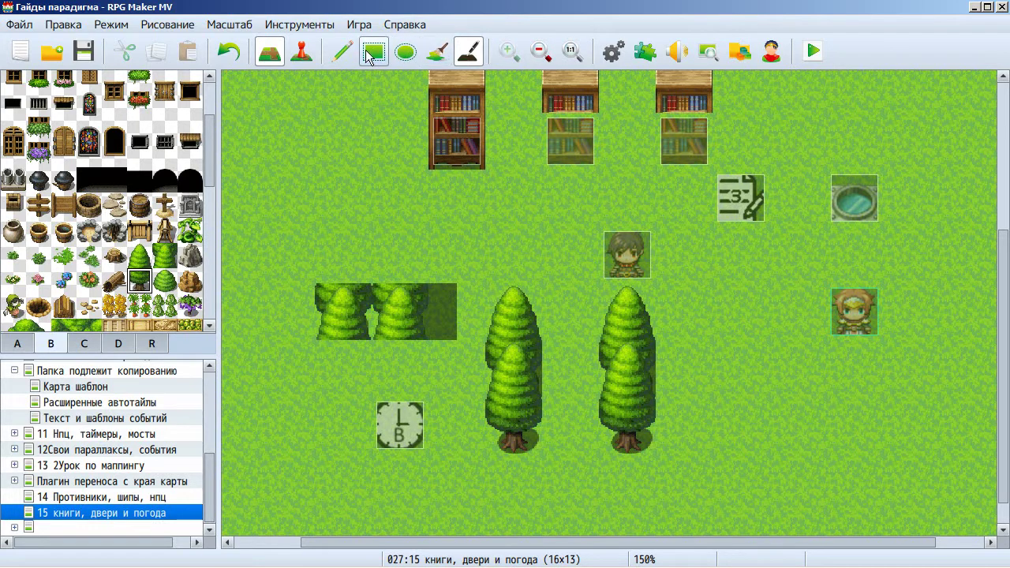
left_click(342, 51)
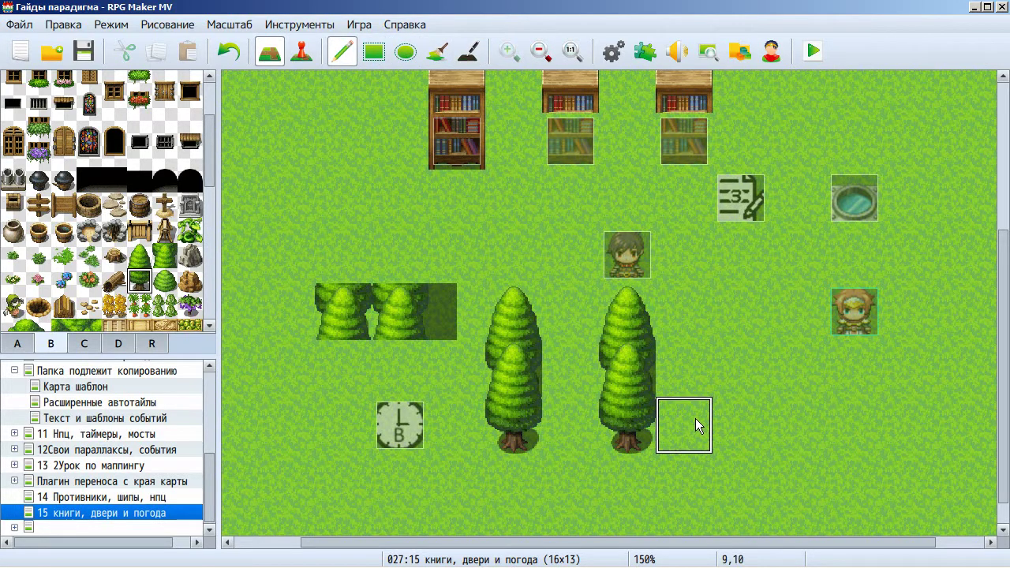
left_click(720, 419)
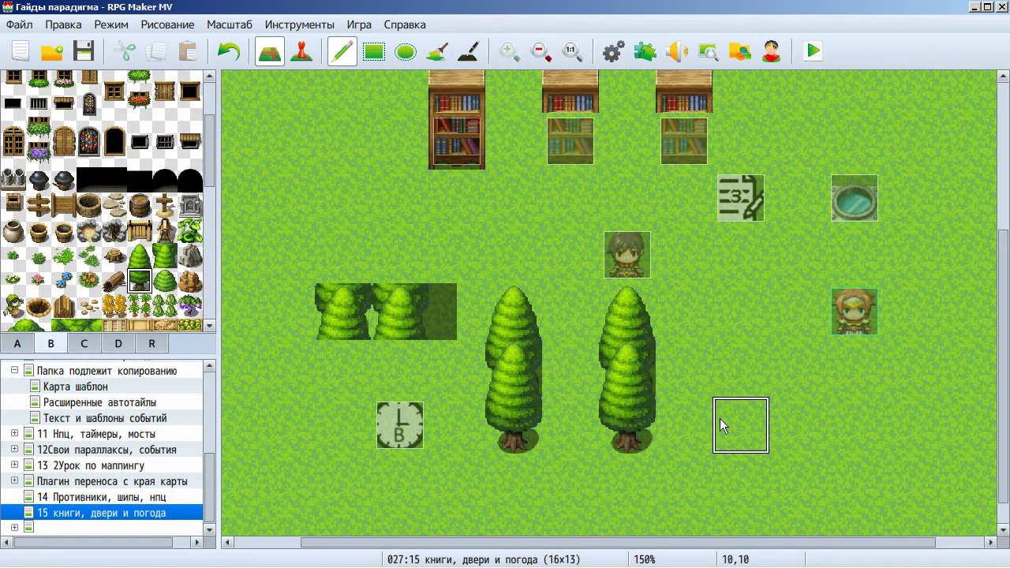
left_click(164, 256)
left_click(719, 371)
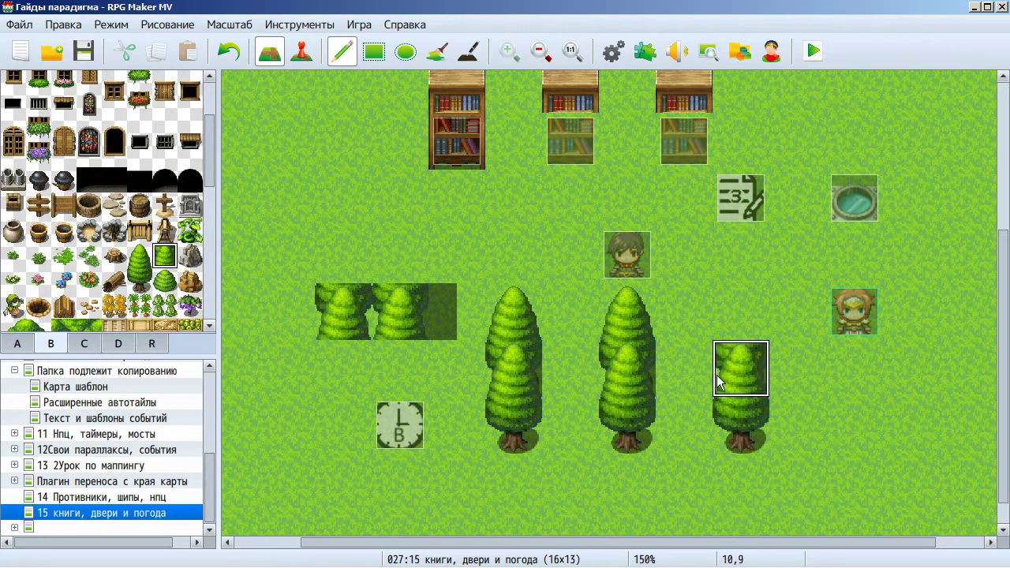
left_click(145, 258)
left_click(724, 315)
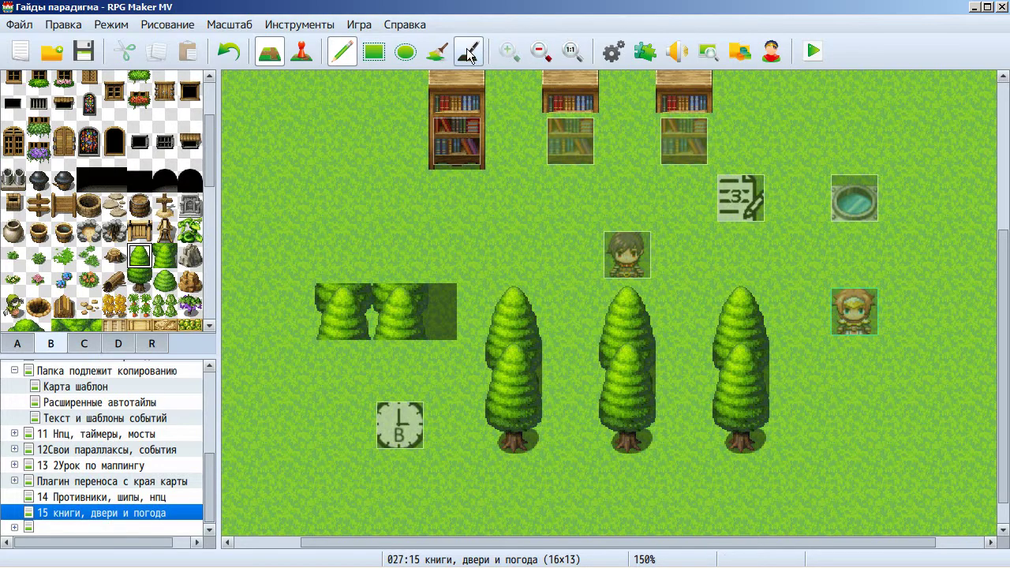
- Overlay the pink flower tile on the stacked trees at 10,9 and 8,9 to compare how the layers react
left_click(309, 55)
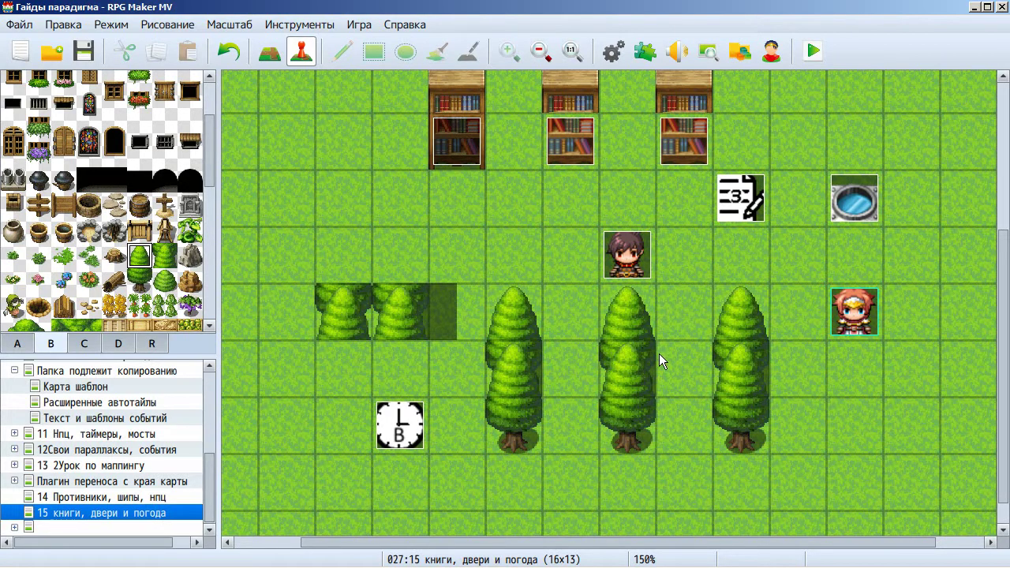
left_click(165, 257)
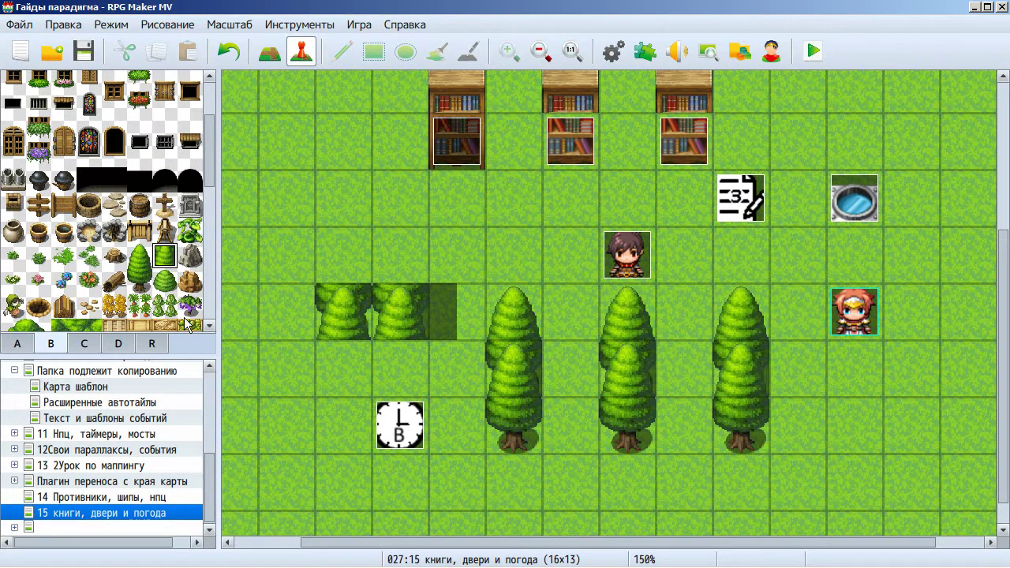
left_click(38, 281)
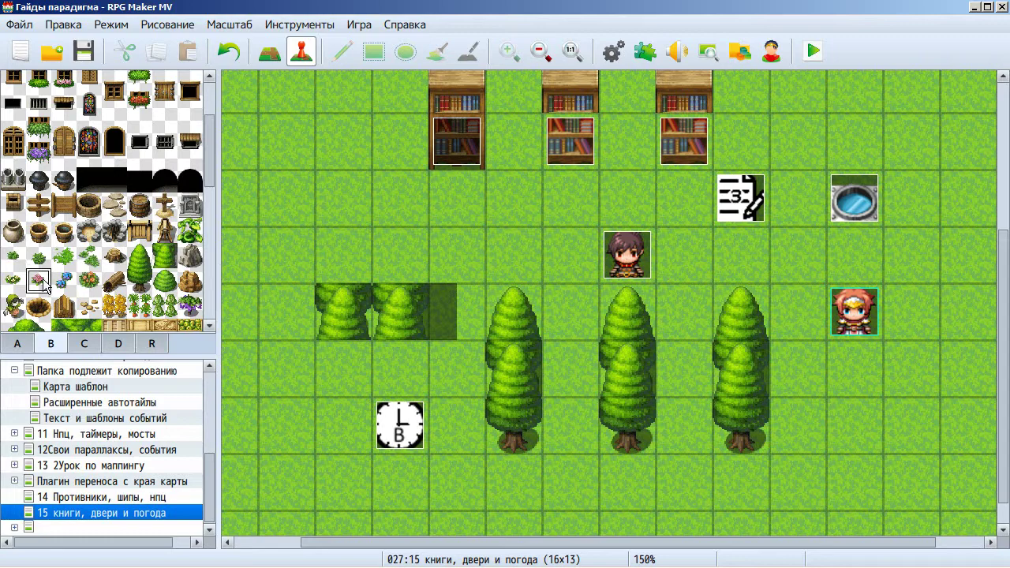
left_click(270, 51)
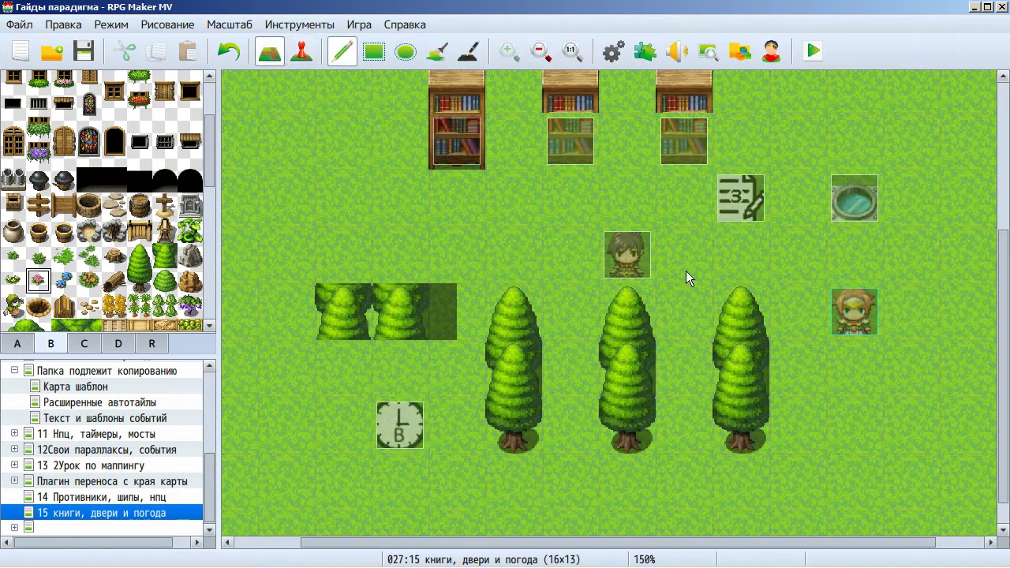
left_click(748, 357)
left_click(621, 361)
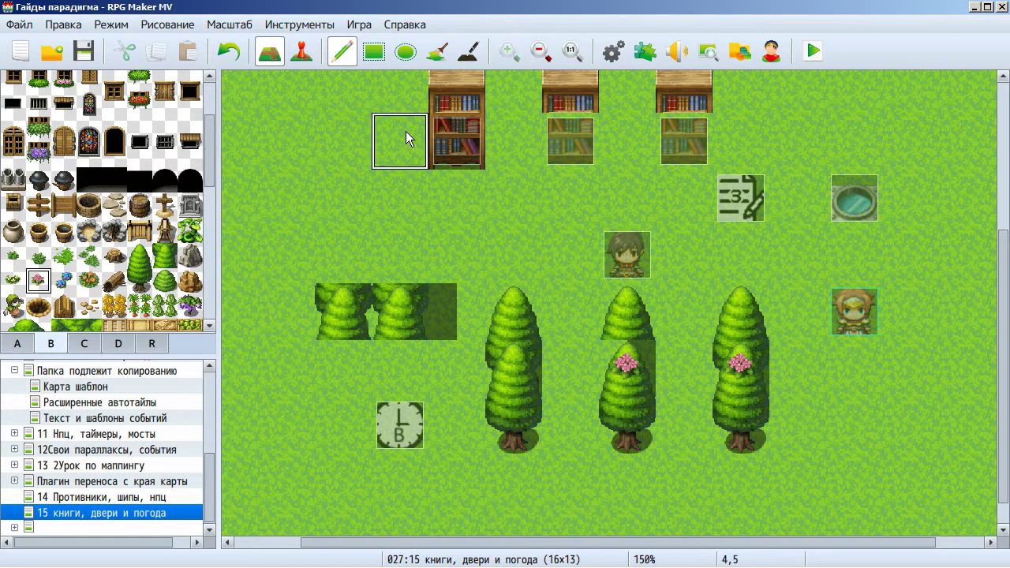
- Review the tile-saving comments in the Совет event at 10,6 and close its editor
left_click(296, 61)
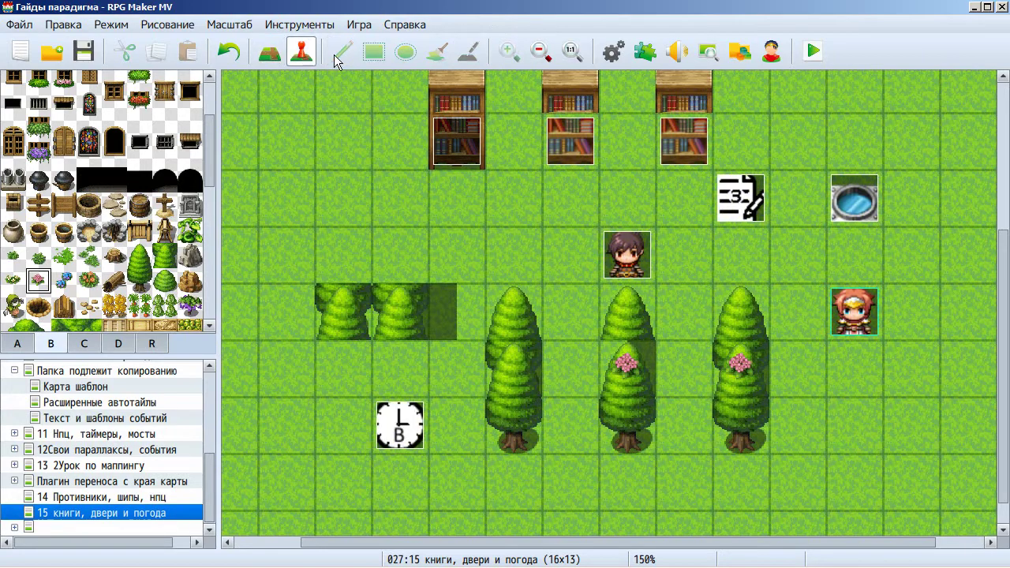
double_click(752, 193)
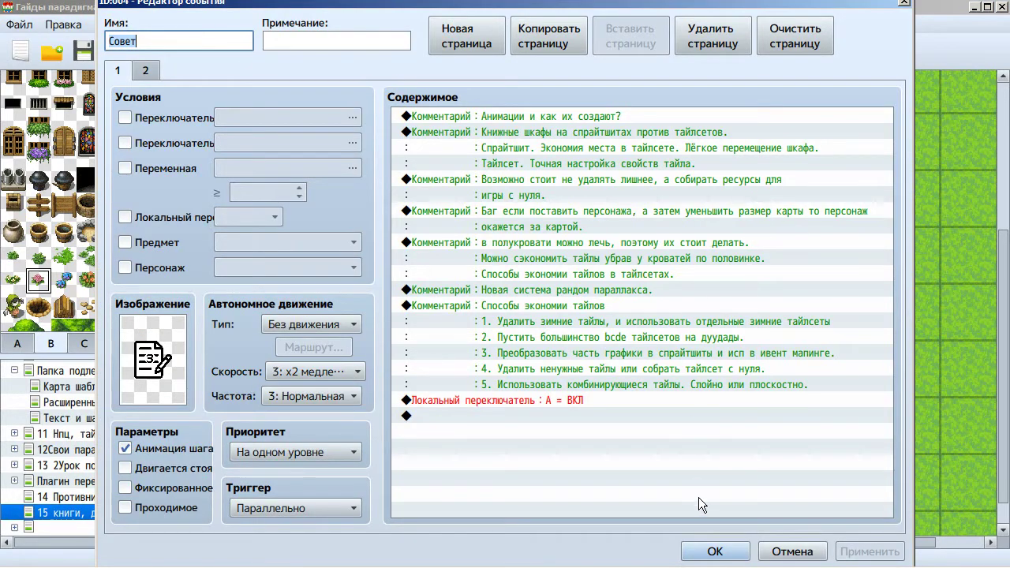
left_click(710, 552)
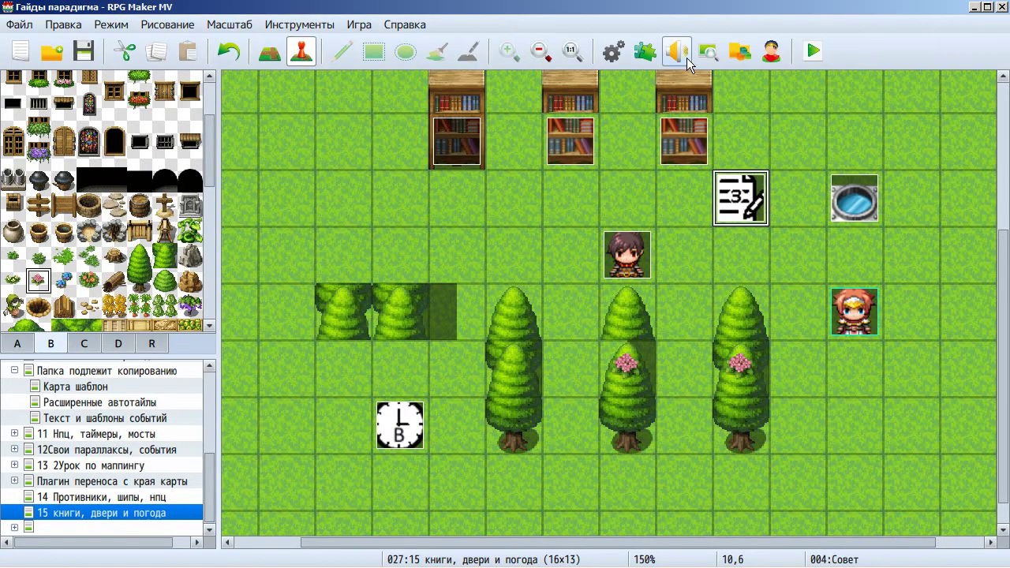
- Examine frames #002, #003, #004 and #006 of animation 0001 in the database
left_click(625, 52)
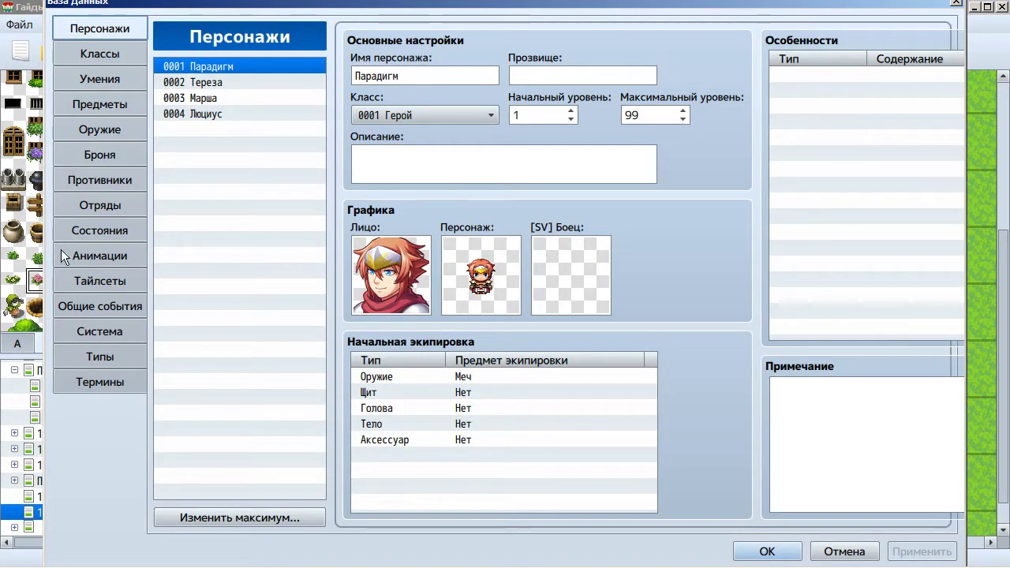
left_click(87, 261)
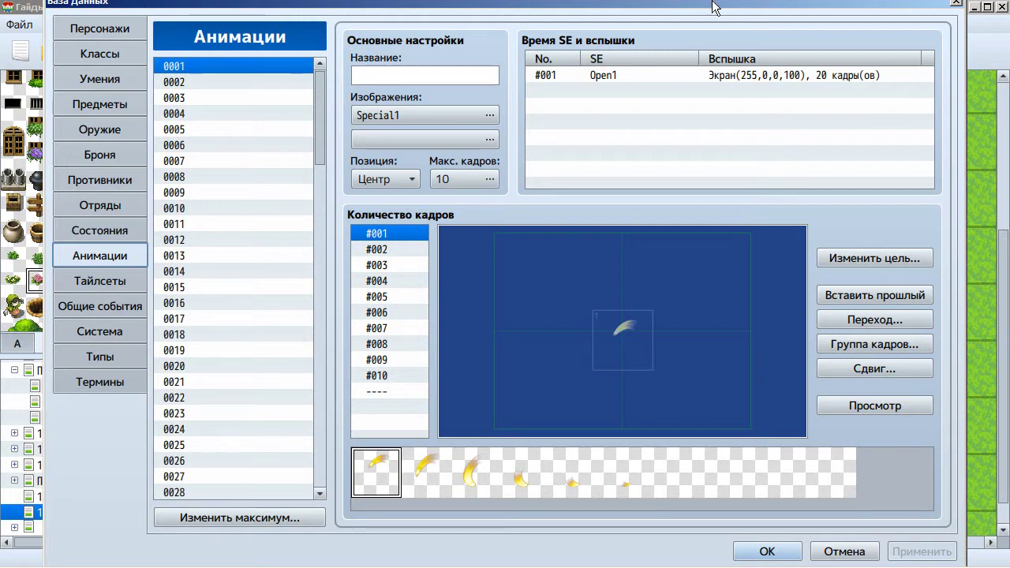
left_click(380, 251)
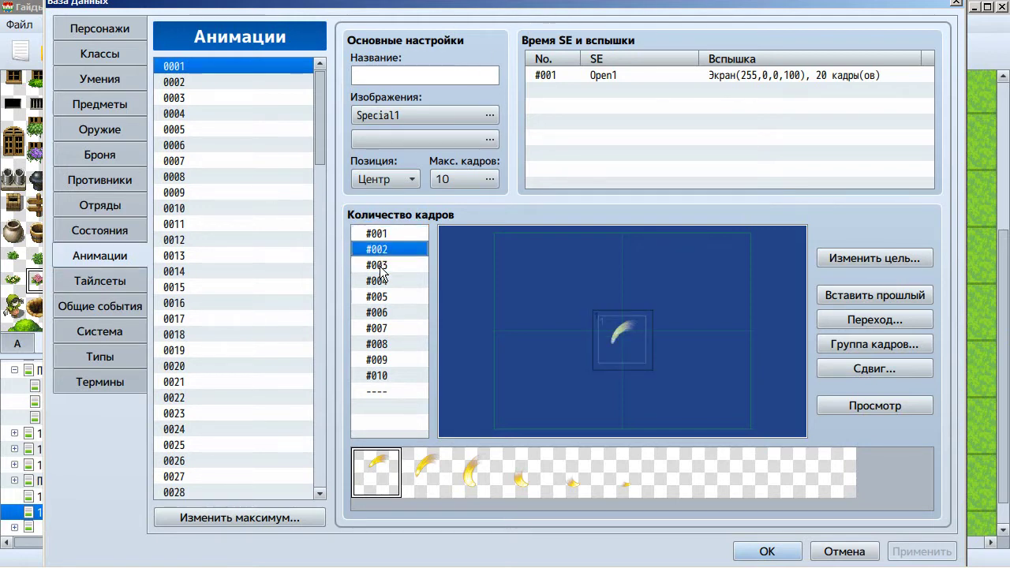
left_click(380, 265)
left_click(379, 281)
left_click(384, 313)
- Set the opacity of the cell in frame #006 of animation 0001 to 200
left_click(626, 338)
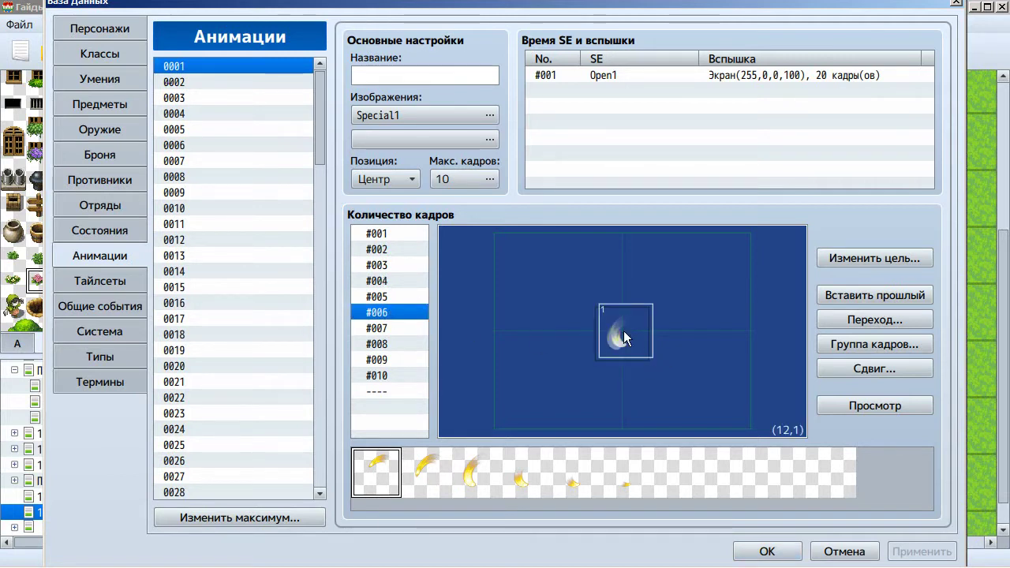
double_click(625, 338)
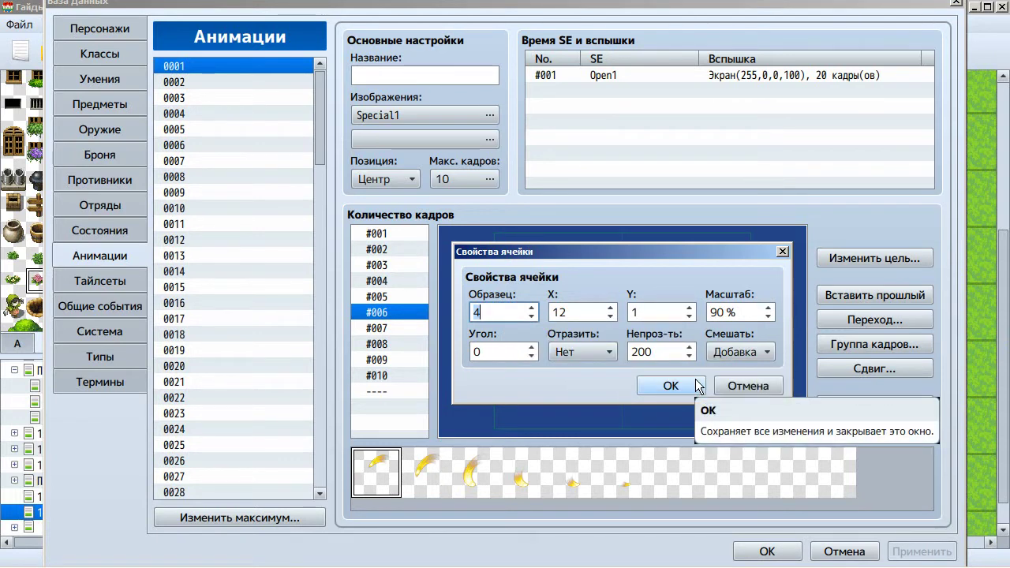
left_click(679, 386)
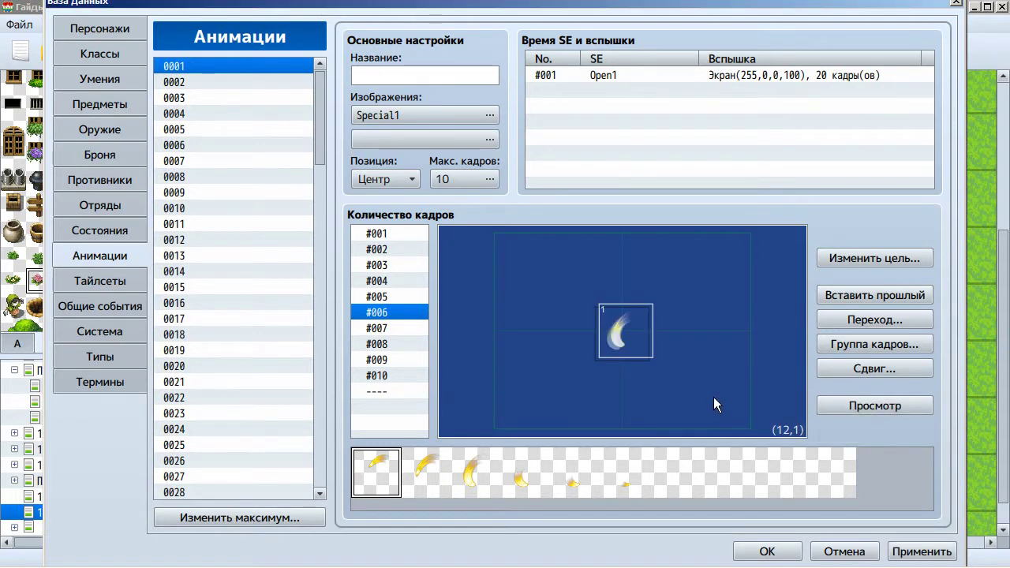
- Move the cell in frame #006 to about (-155.5, 33.5) and preview the animation
left_click_drag(616, 343, 565, 353)
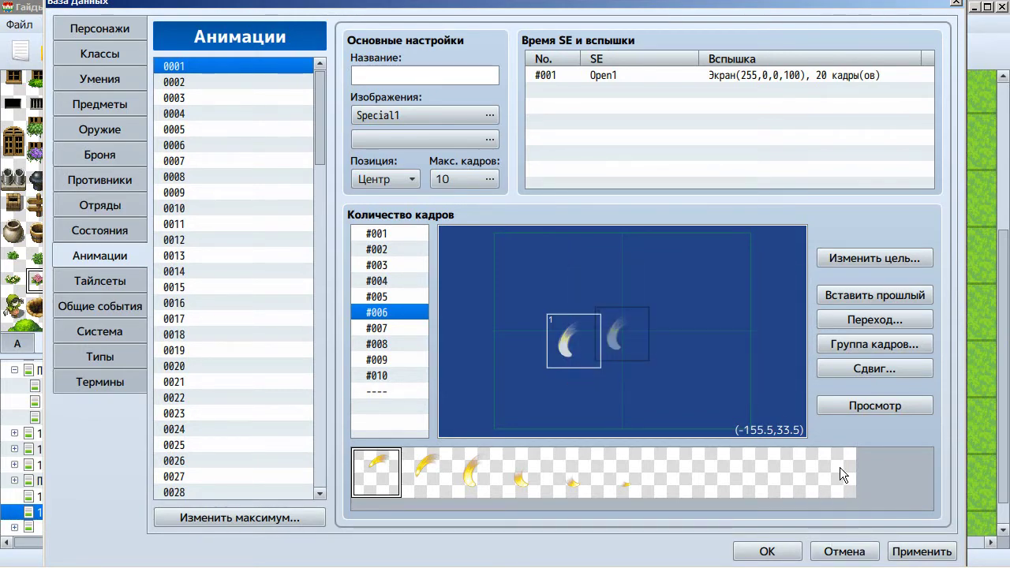
left_click(845, 409)
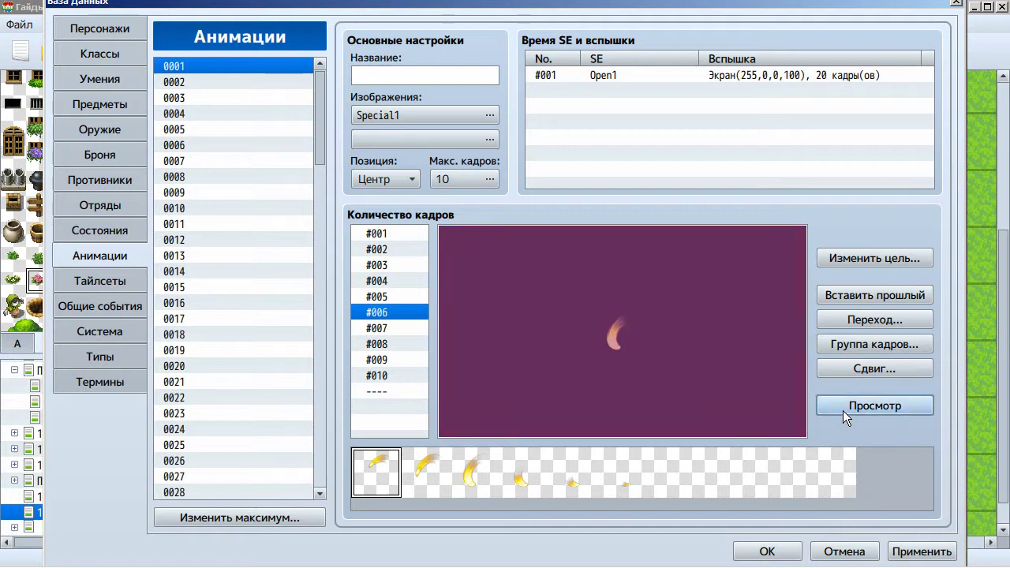
- Check the shift settings without changing them and move the cell in frame #006 to about (0, 18)
left_click(890, 371)
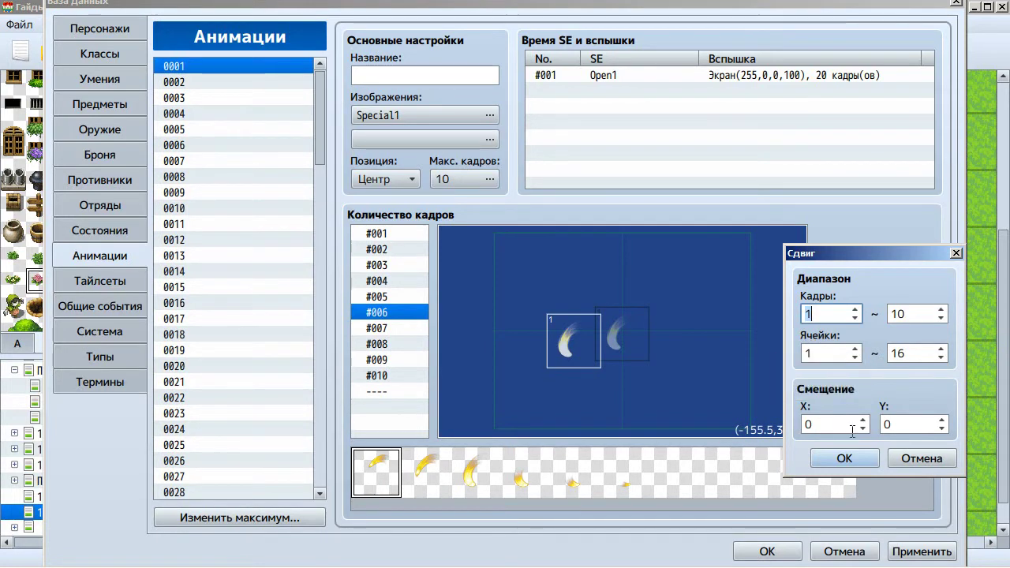
left_click(915, 460)
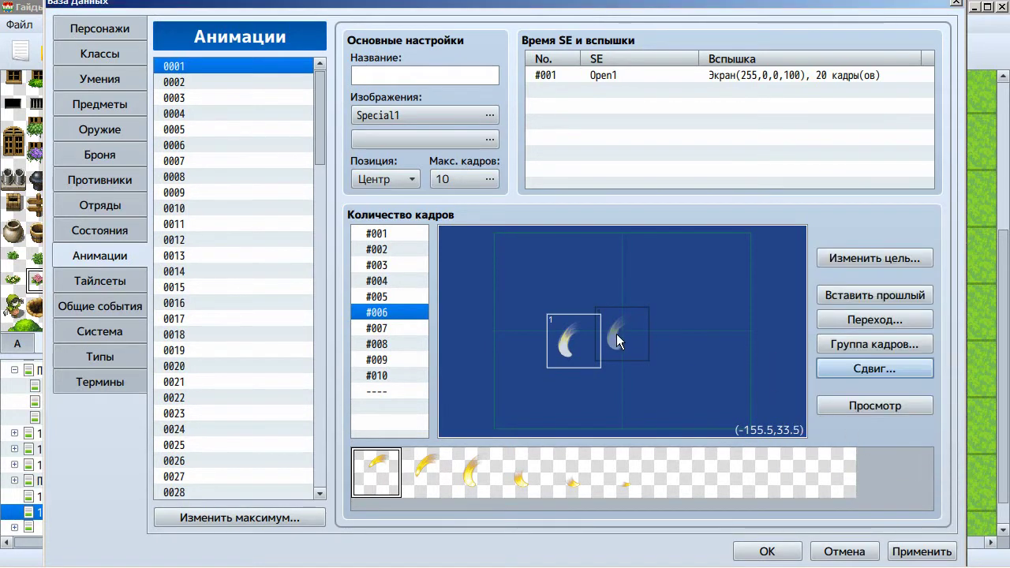
left_click_drag(598, 334, 635, 334)
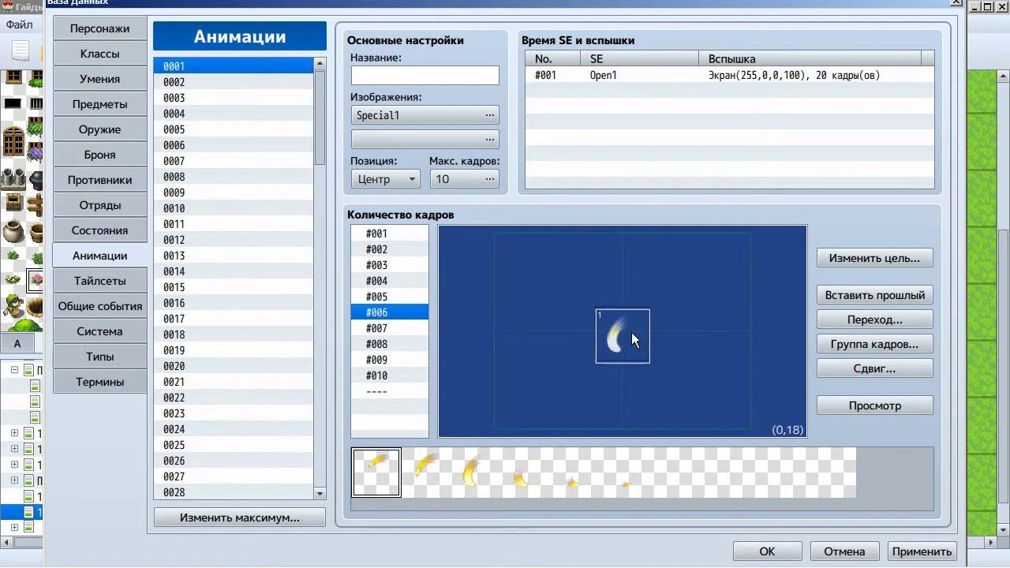
- Close the database discarding the animation edits, and reopen it on animation 0001
left_click(845, 551)
left_click(506, 311)
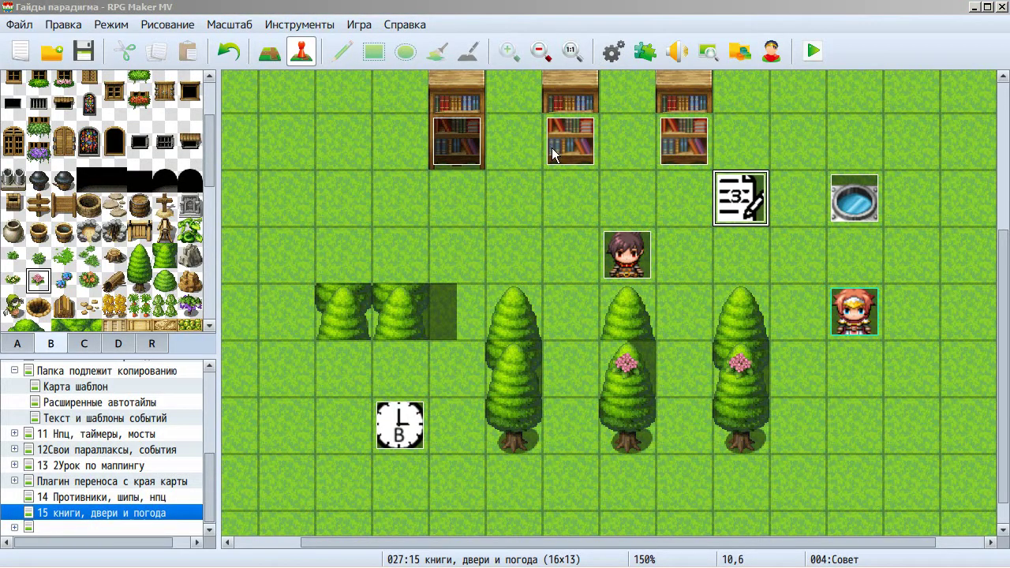
key("F9")
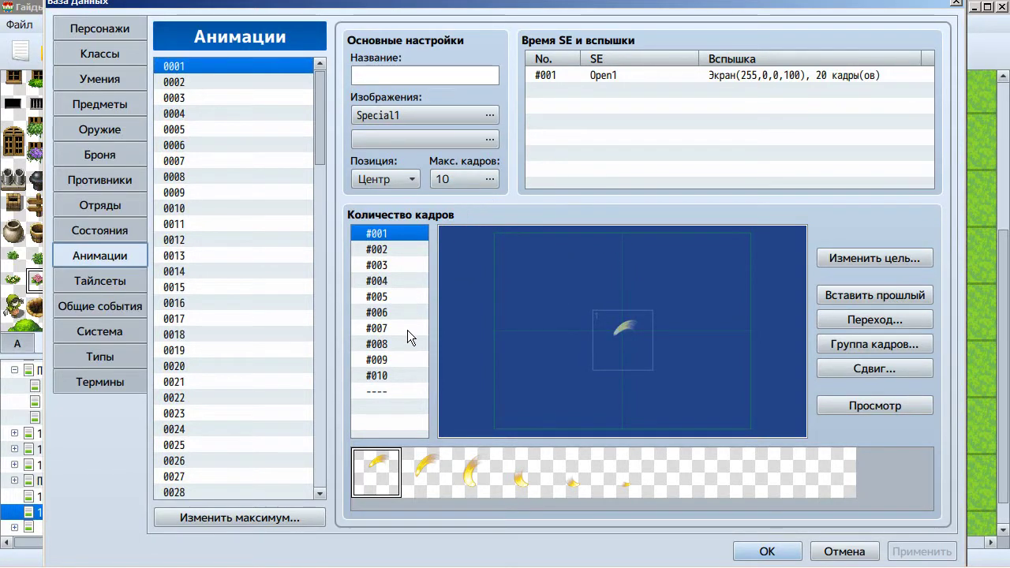
- Examine the last frame, maximum frame setting and first image selection of animation 0001, and preview the animation
left_click(397, 391)
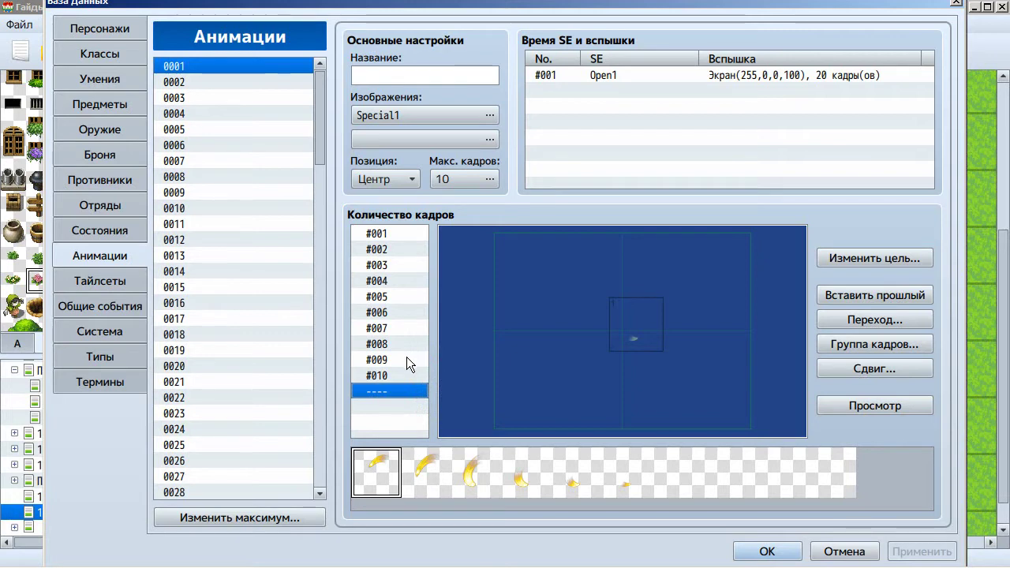
left_click(391, 377)
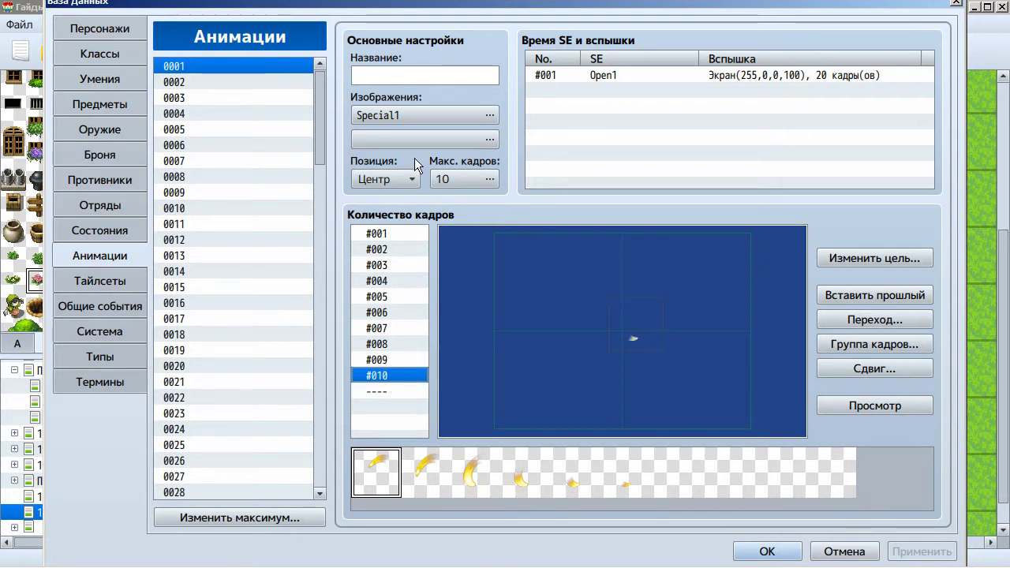
left_click(483, 181)
left_click(535, 196)
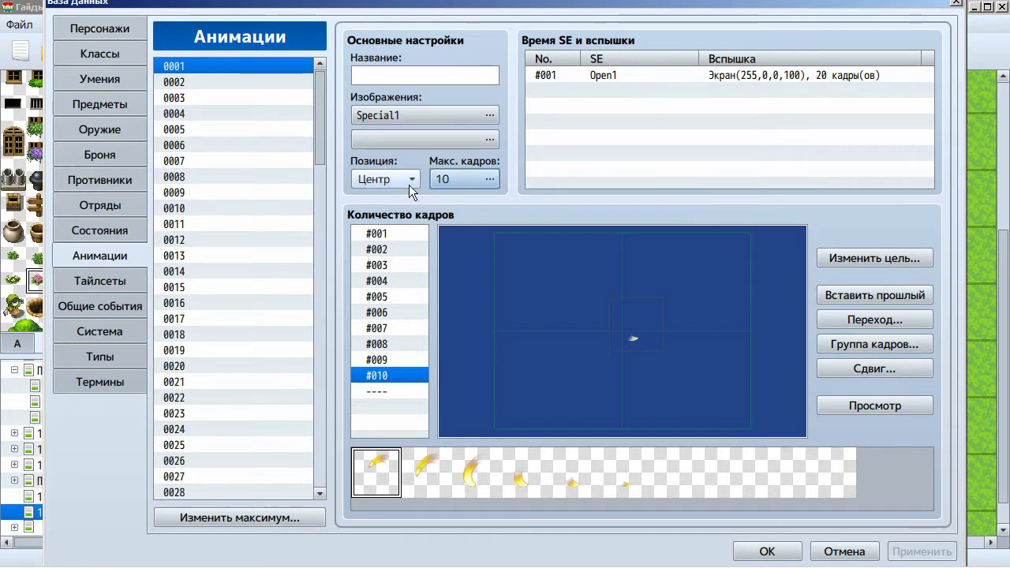
double_click(465, 118)
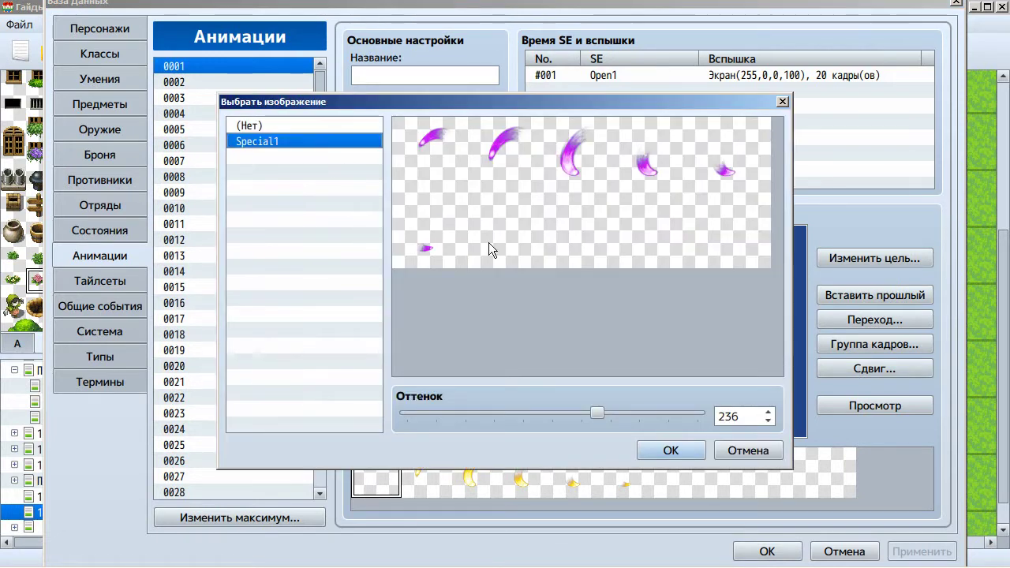
left_click(747, 451)
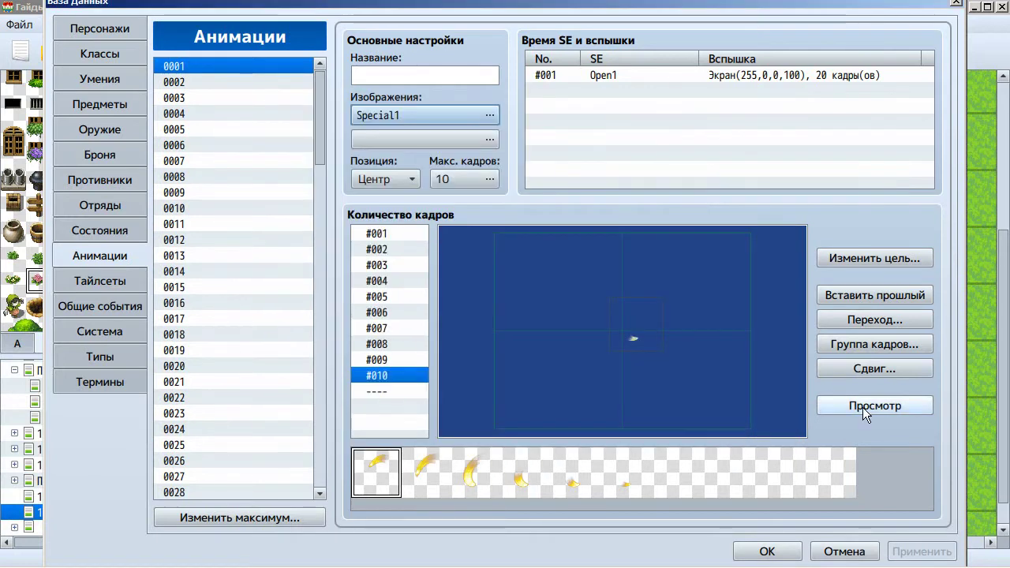
left_click(863, 407)
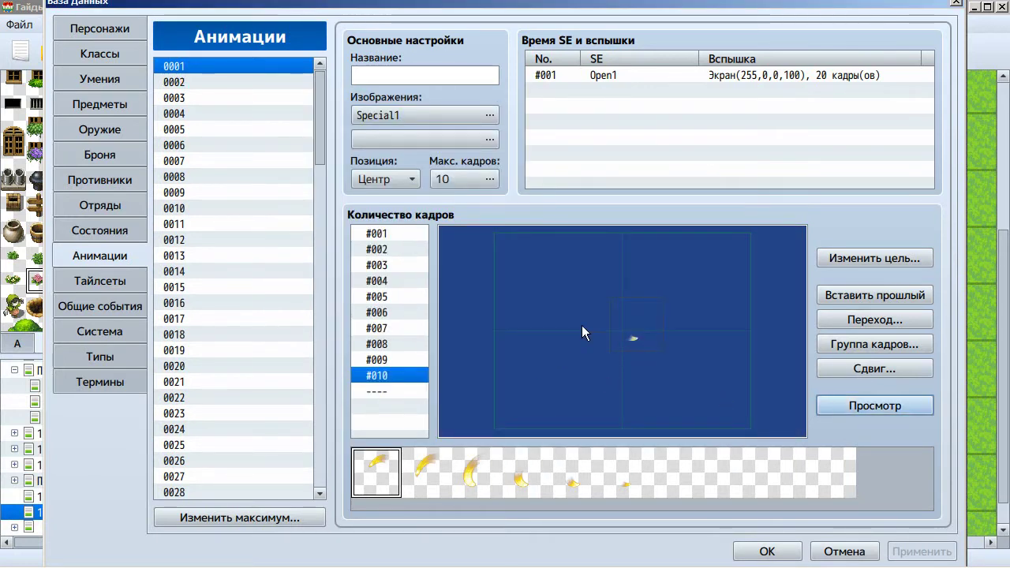
- Examine the sound and flash timing settings of a blank entry and of the Open1 entry, cancelling without changes
left_click(631, 77)
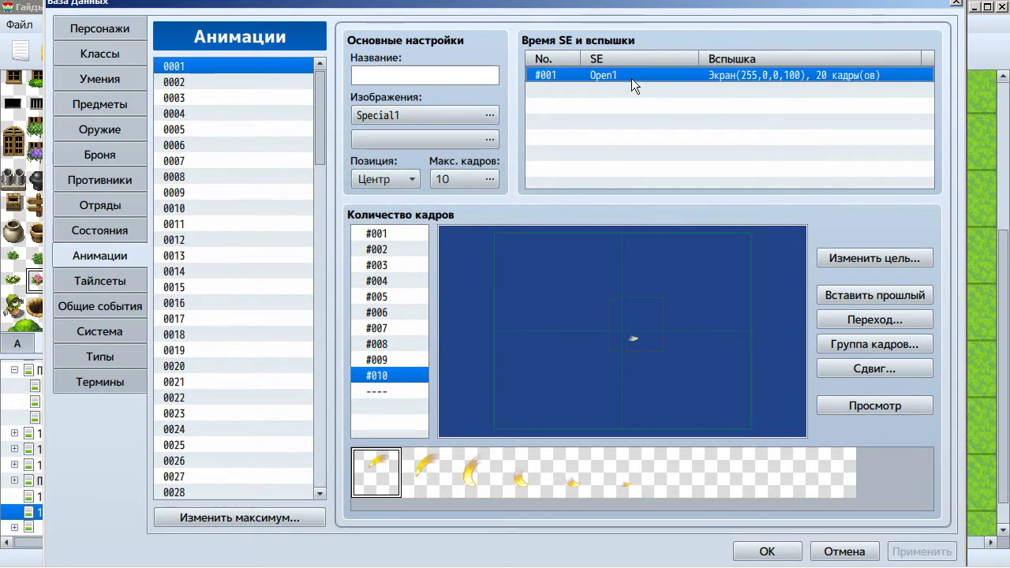
double_click(632, 78)
left_click(843, 264)
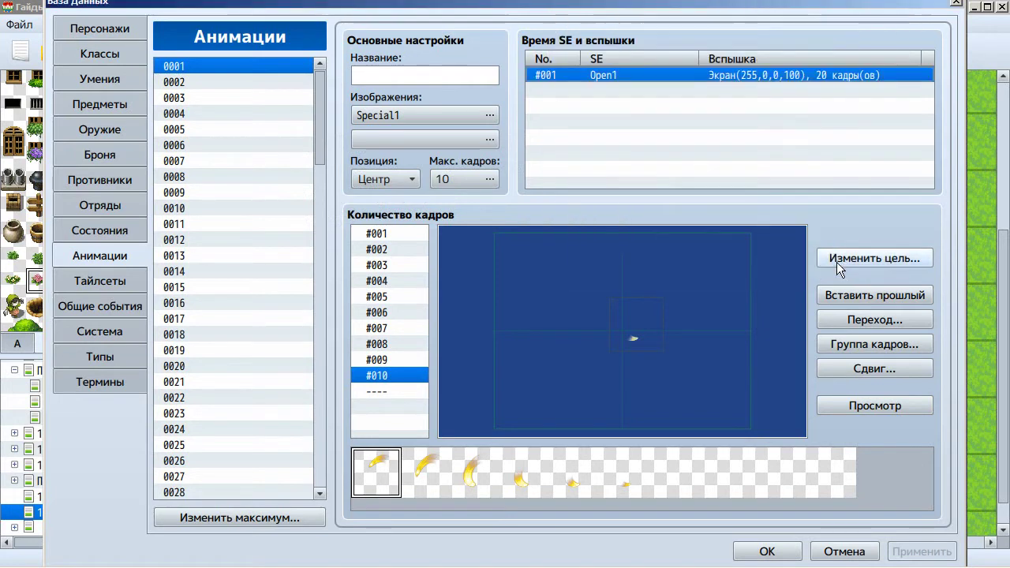
left_click(575, 95)
double_click(575, 97)
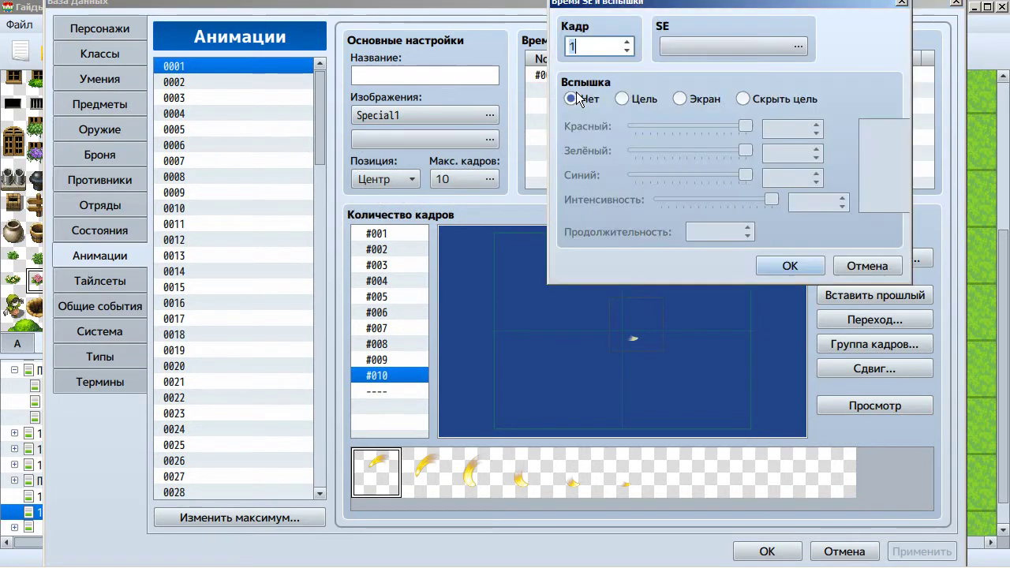
left_click(868, 266)
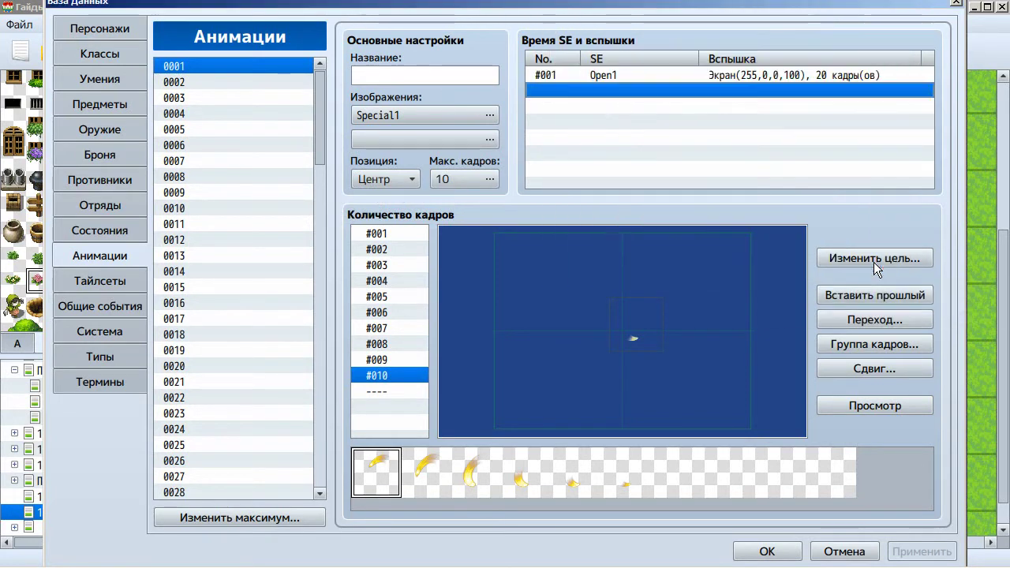
double_click(752, 75)
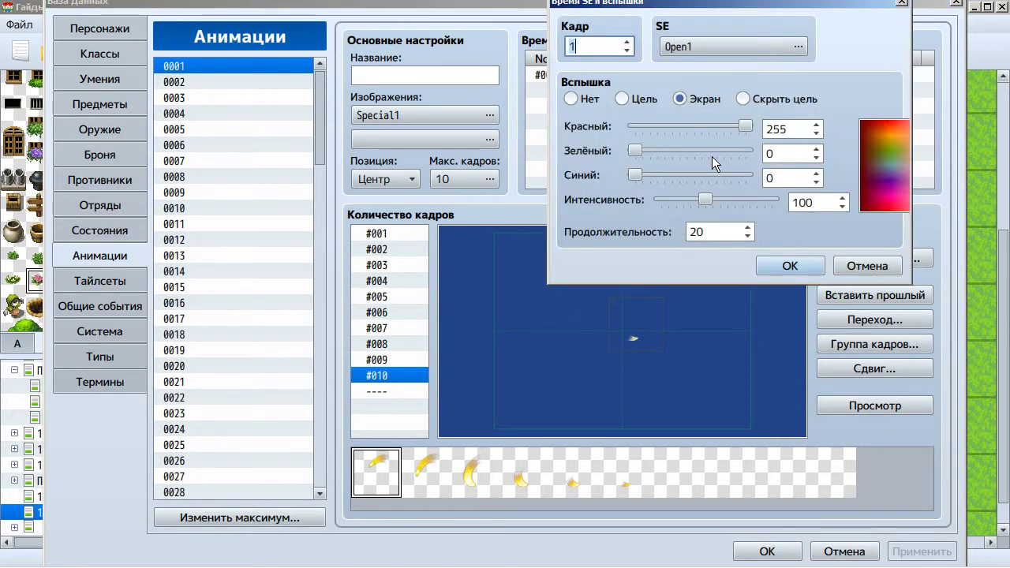
left_click(850, 268)
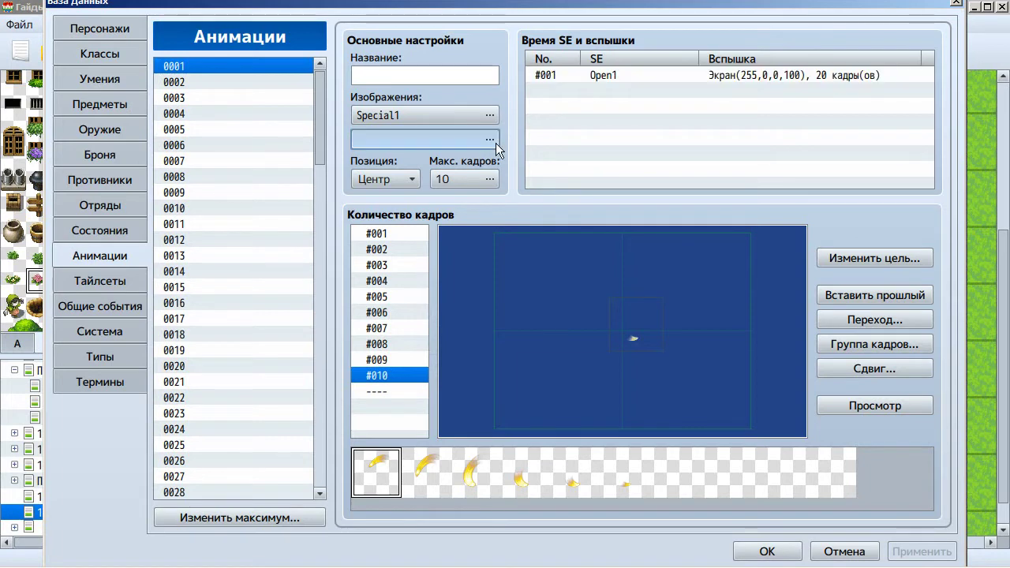
- Look at the choices for animation 0001's second image and read the description of the sound and flash timing list
left_click(496, 143)
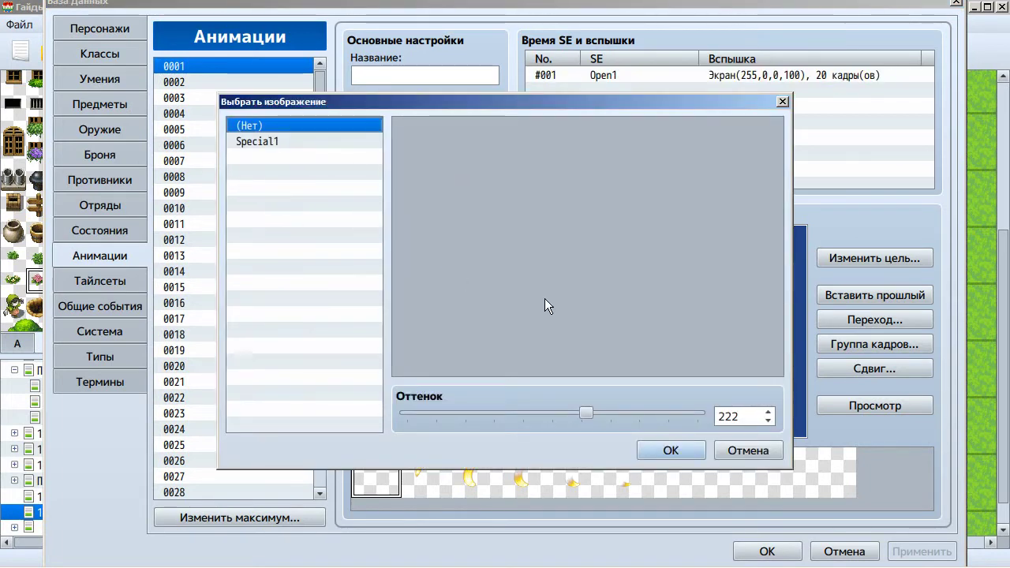
left_click(741, 447)
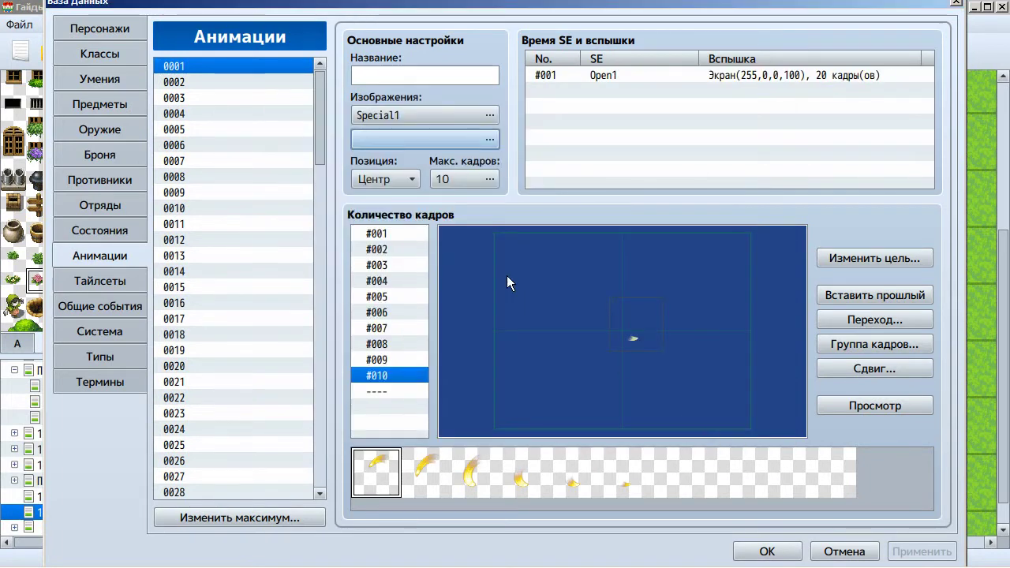
mouse_move(609, 150)
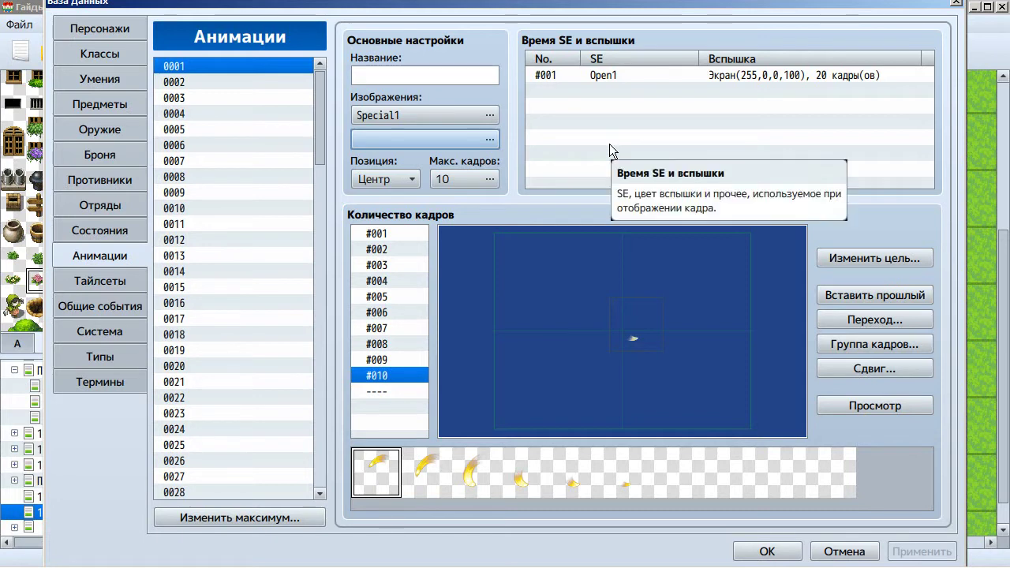
left_click(542, 174)
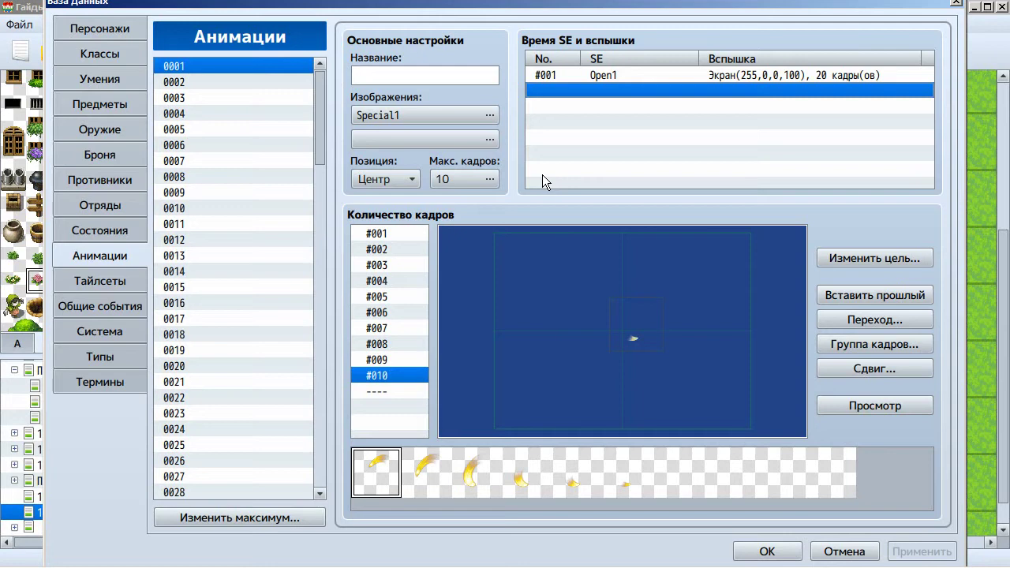
- Review the commands available for the cell in frame #010, for frame #007 and for the empty frame slot
right_click(630, 332)
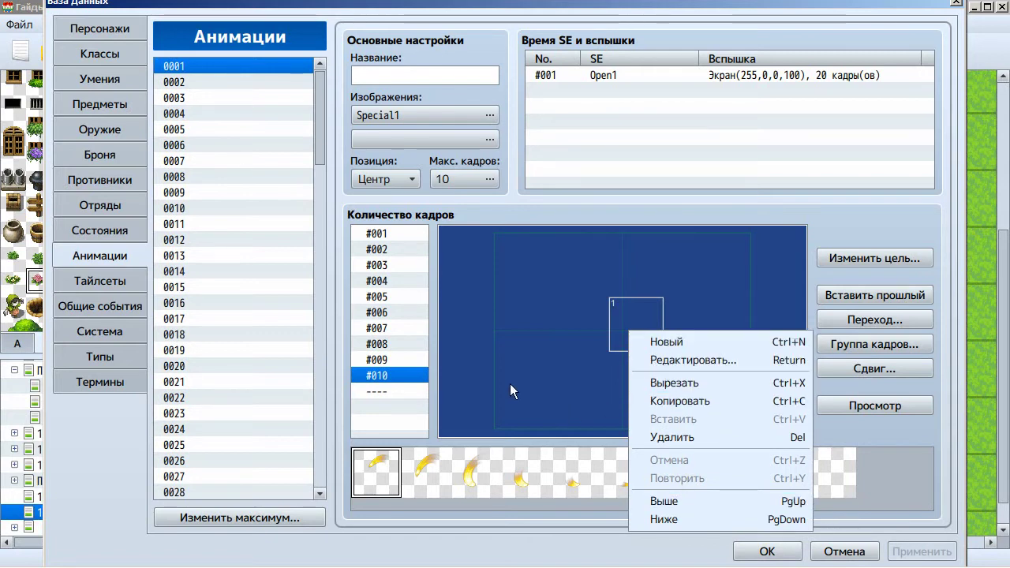
left_click(516, 310)
left_click(392, 327)
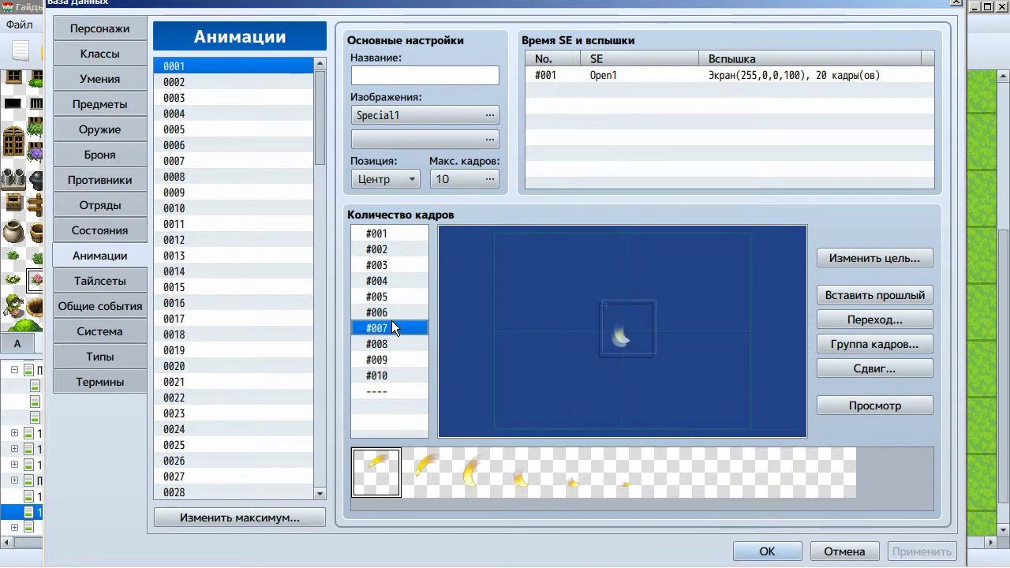
right_click(392, 325)
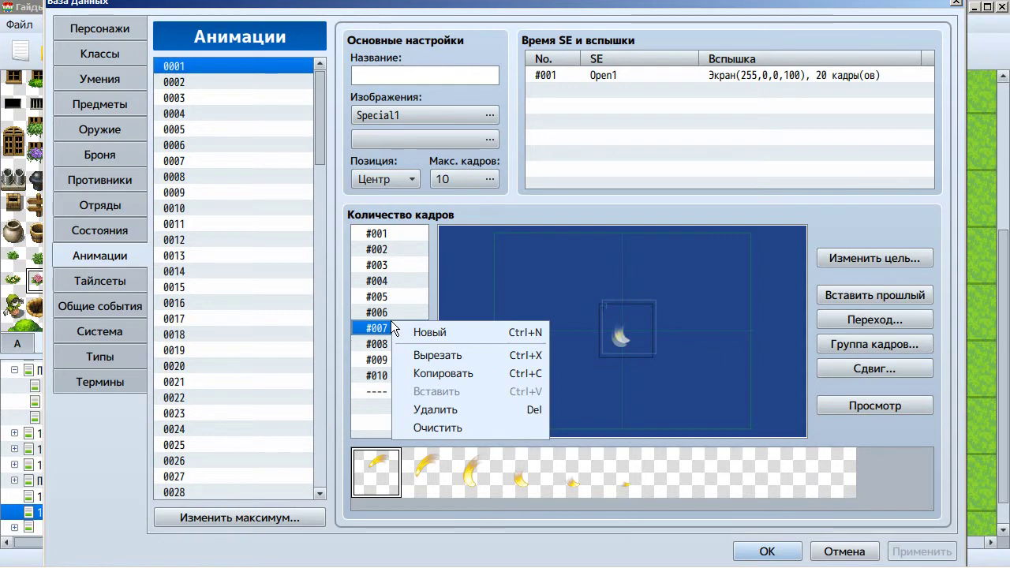
left_click(376, 268)
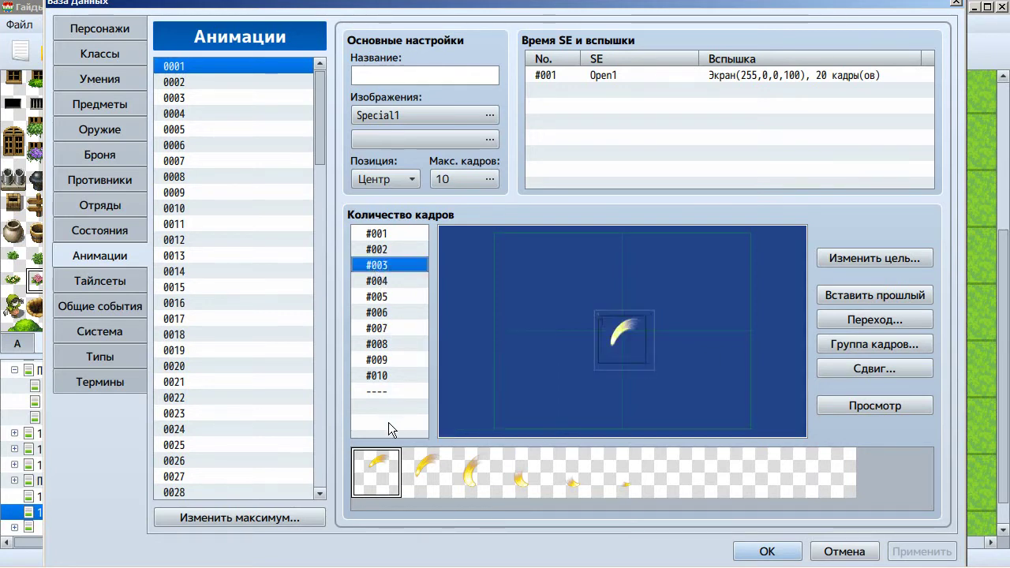
left_click(390, 391)
right_click(390, 389)
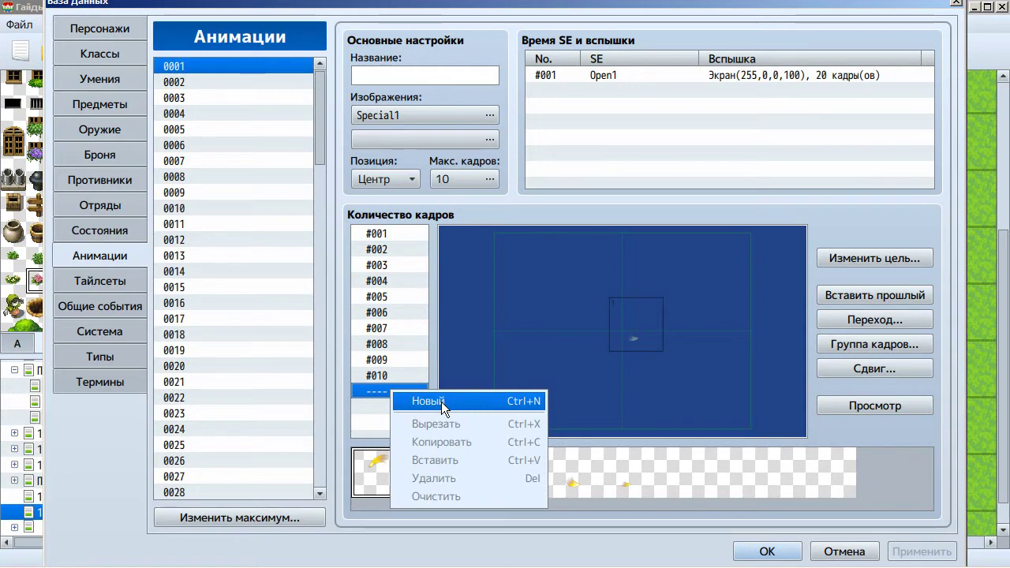
left_click(464, 330)
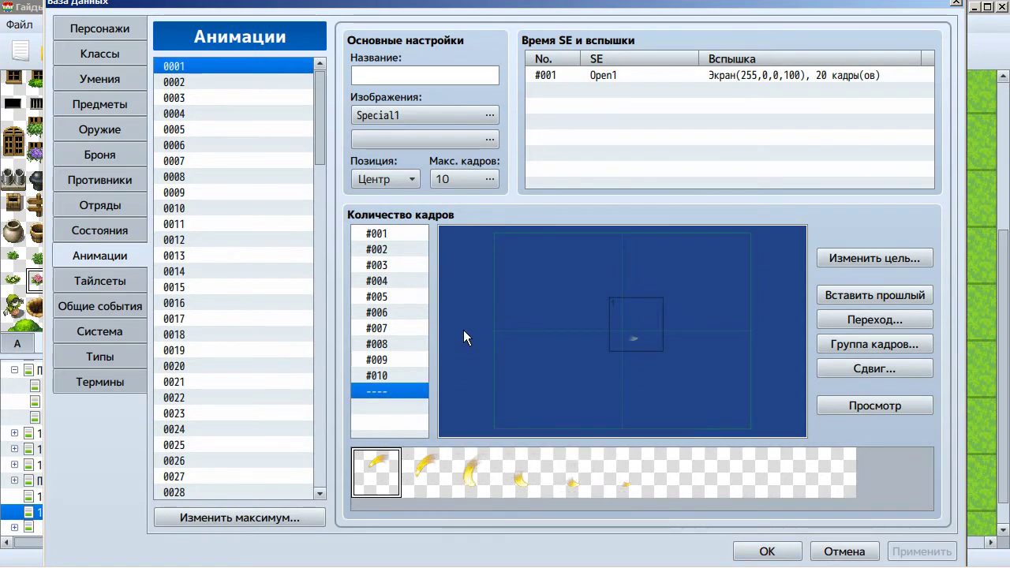
- Examine the target image choices for the animation and confirm (Нет) as the target
left_click(849, 263)
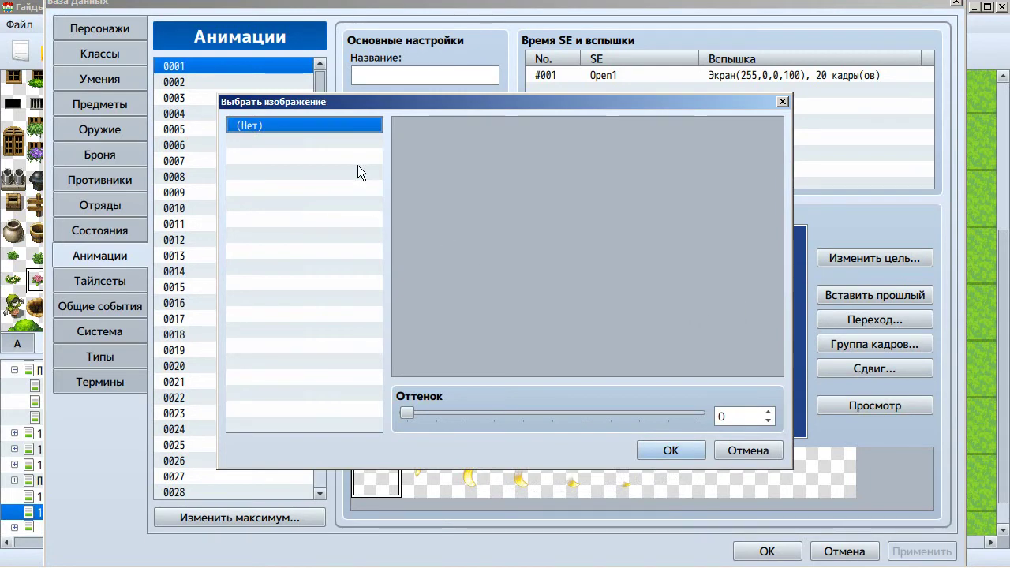
left_click(756, 447)
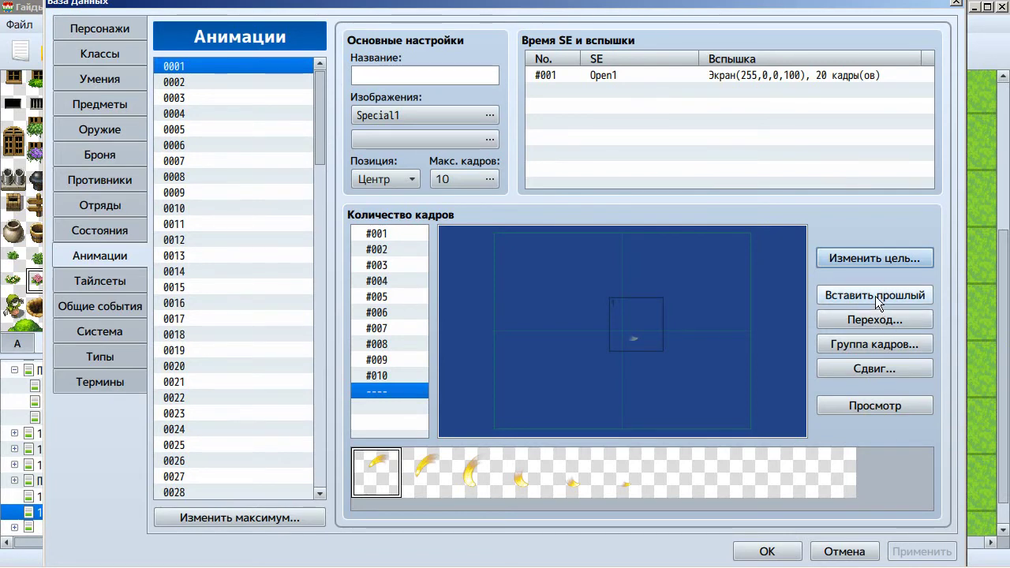
left_click(877, 258)
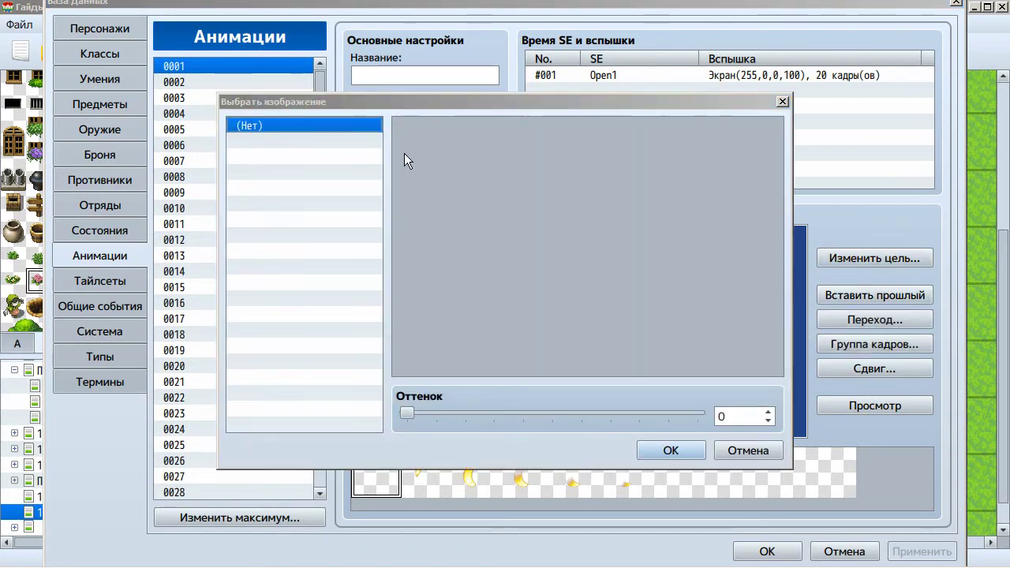
double_click(305, 120)
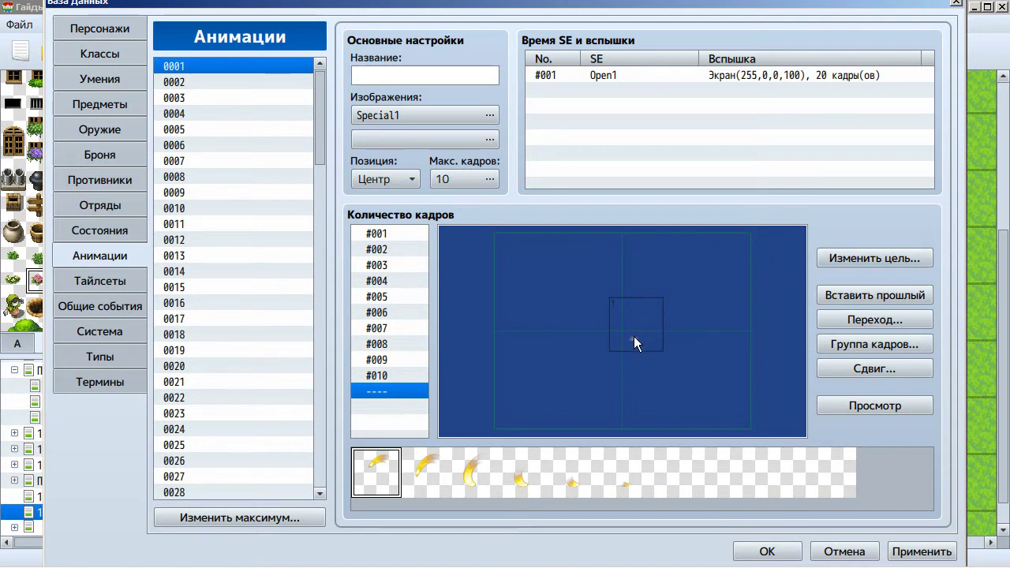
- Examine the cell properties in frame #009, including the angle and blend mode options, and cancel without changes
key("Up")
key("Up")
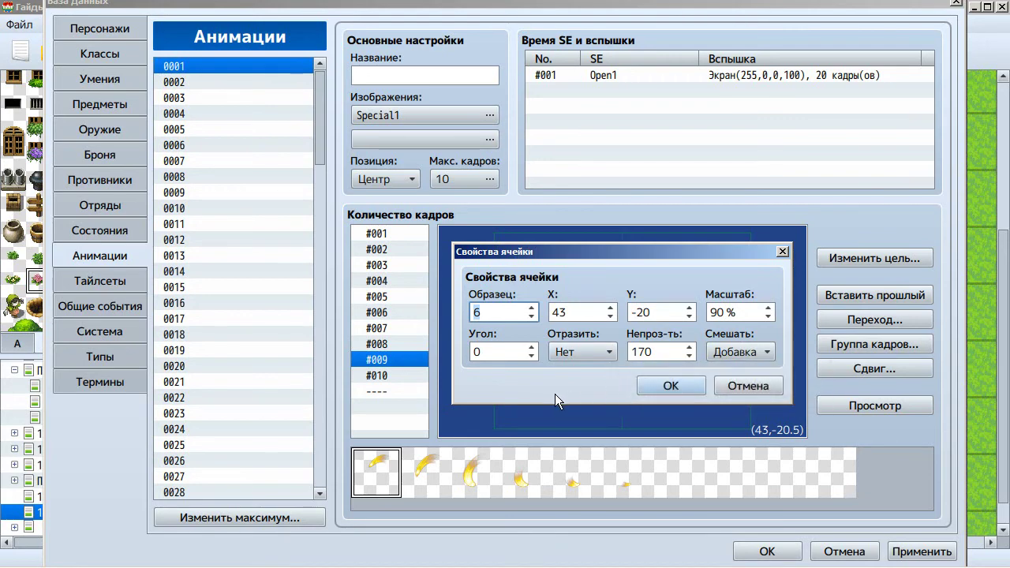
left_click(487, 353)
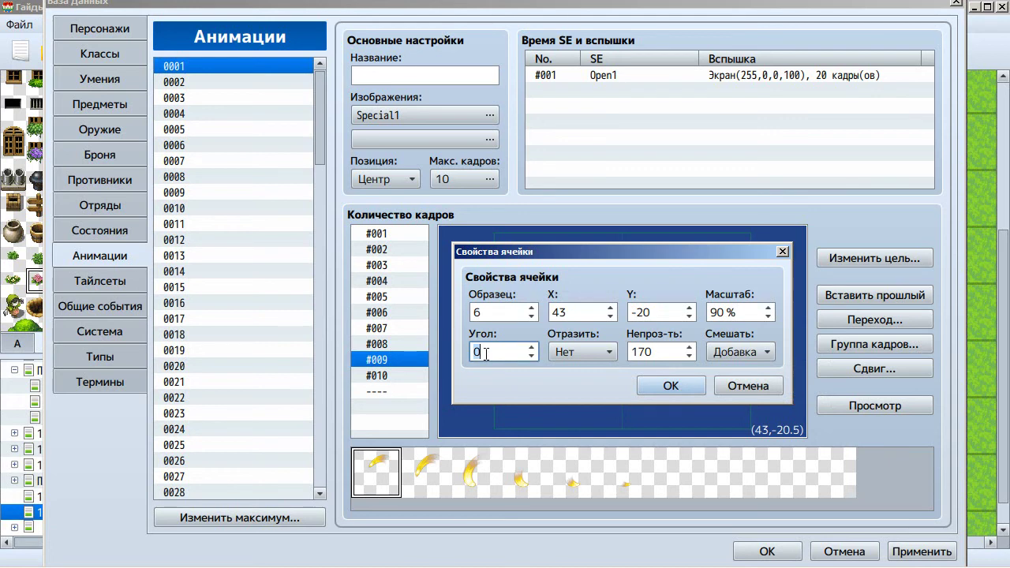
left_click(770, 353)
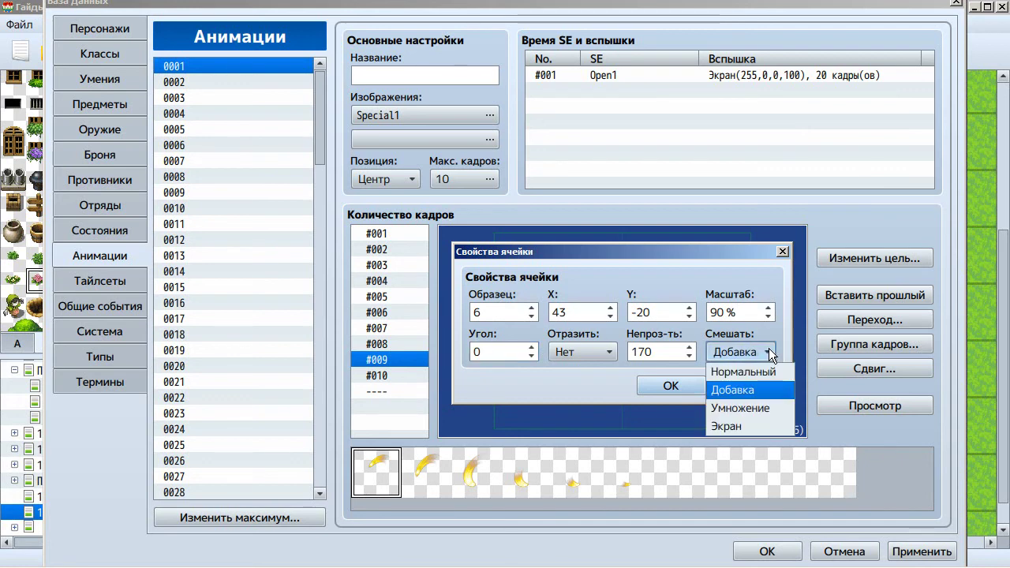
left_click(772, 352)
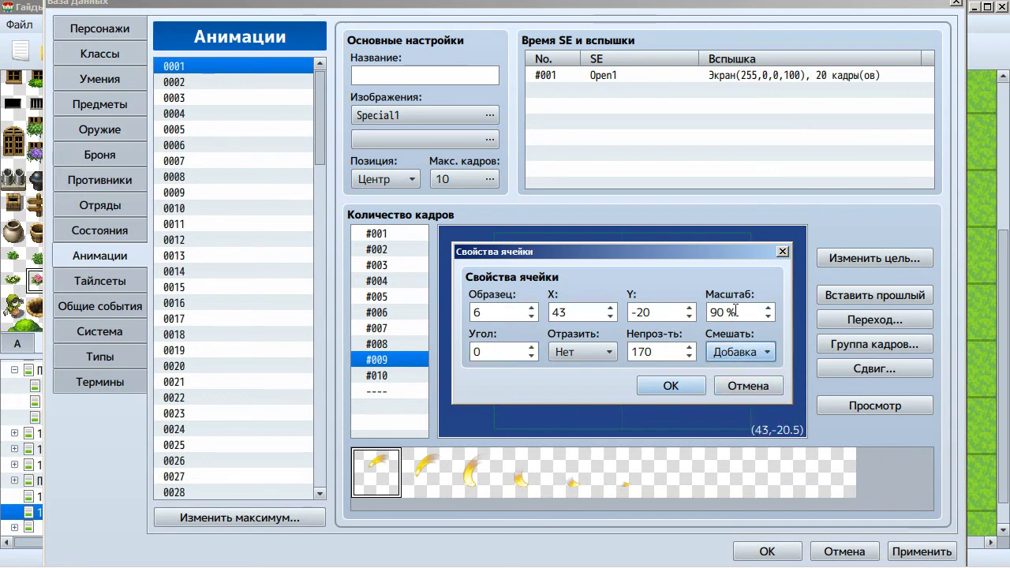
left_click(738, 387)
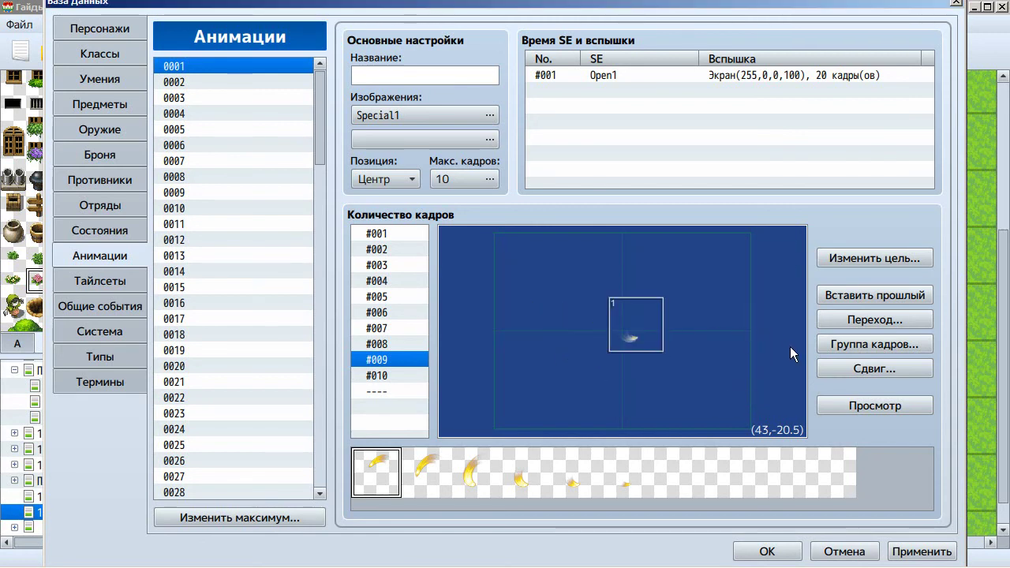
- Check the frame and cell shift settings, and close the database without saving changes
left_click(858, 372)
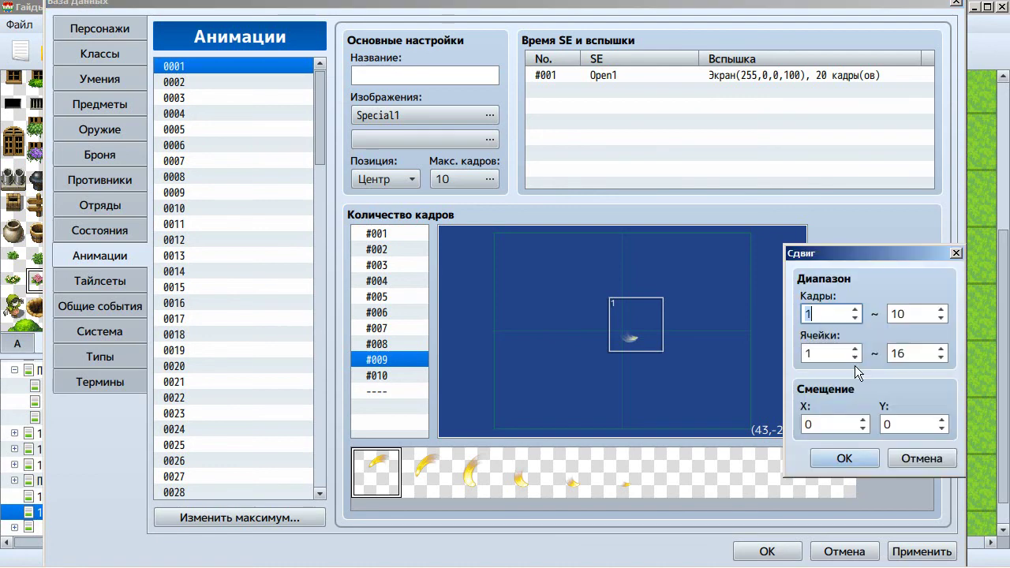
left_click(918, 455)
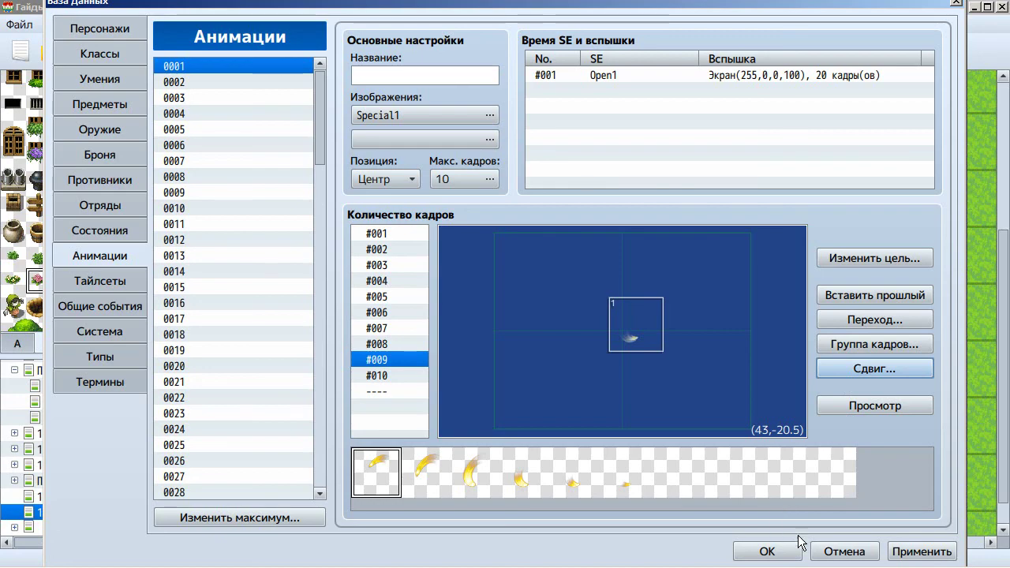
left_click(838, 550)
left_click(506, 311)
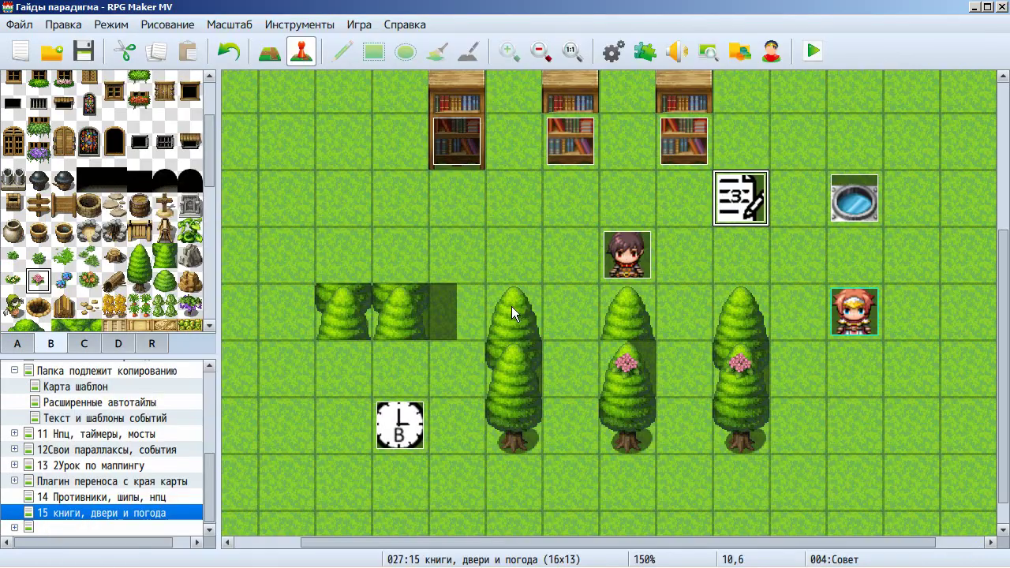